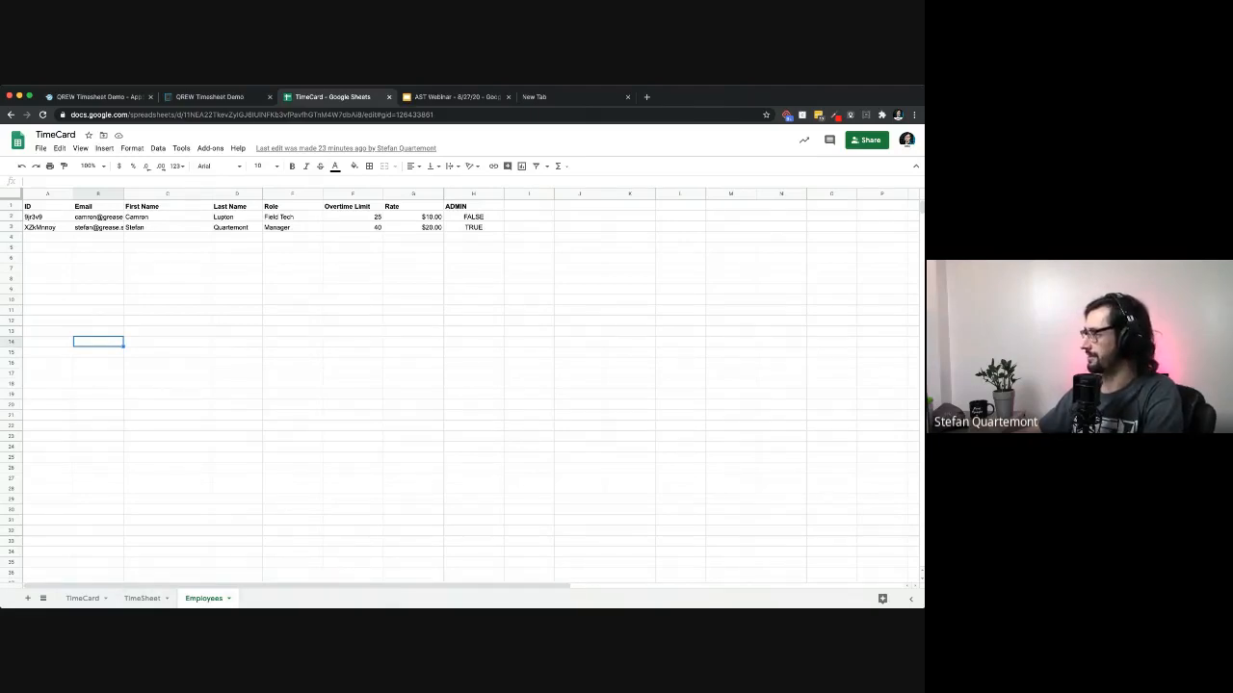
Step: Review the email, first name, last name and role entries on the Employees sheet
{"action": "left_click", "coordinate": [98, 217]}
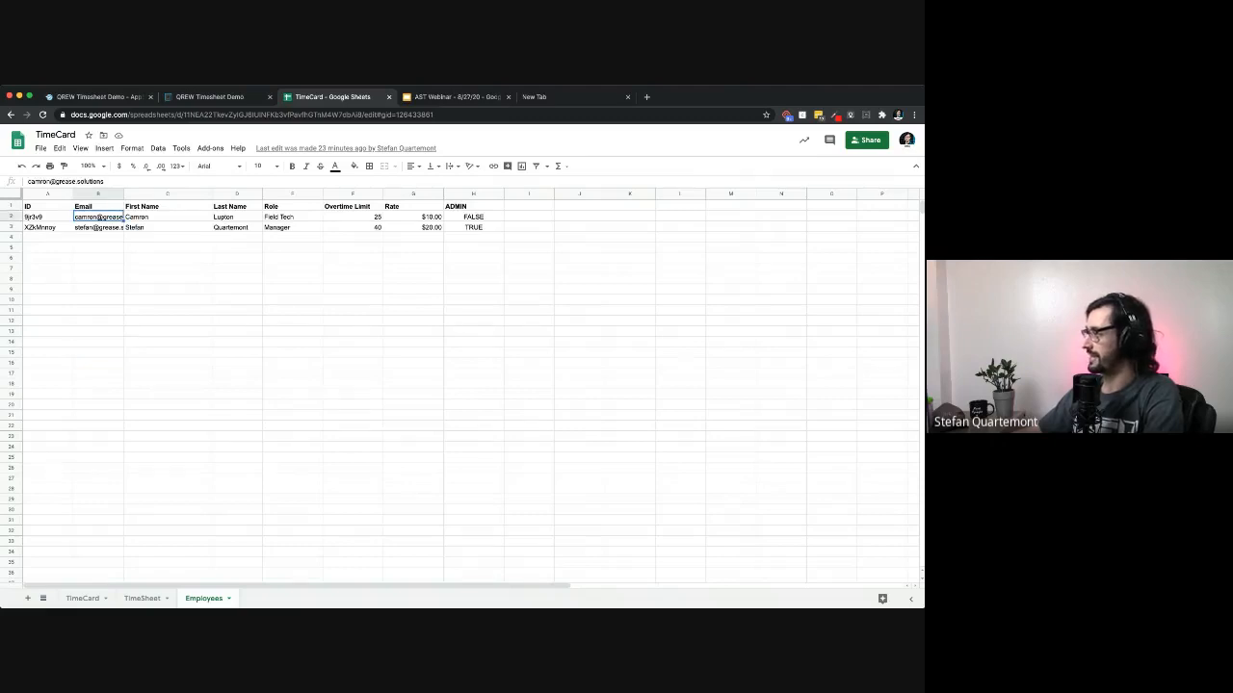
{"action": "left_click", "coordinate": [99, 227]}
{"action": "left_click", "coordinate": [99, 218]}
{"action": "left_click", "coordinate": [98, 228]}
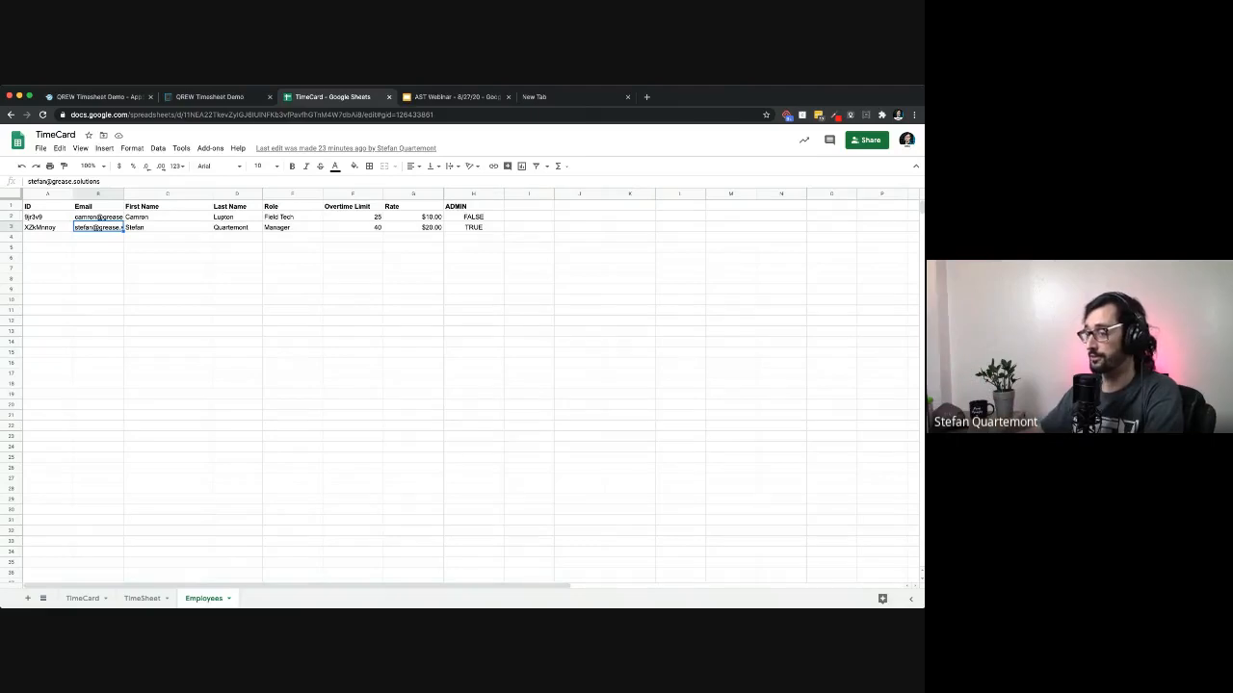
{"action": "left_click", "coordinate": [167, 216]}
{"action": "left_click", "coordinate": [237, 216]}
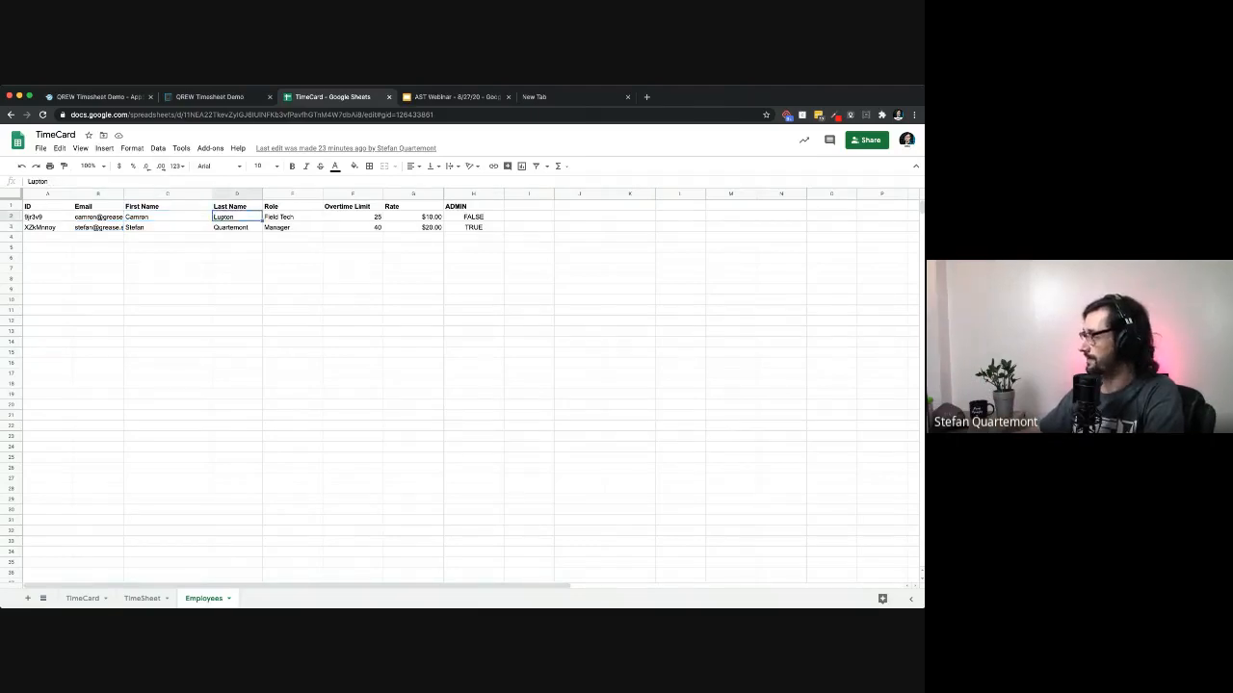
{"action": "left_click", "coordinate": [291, 217]}
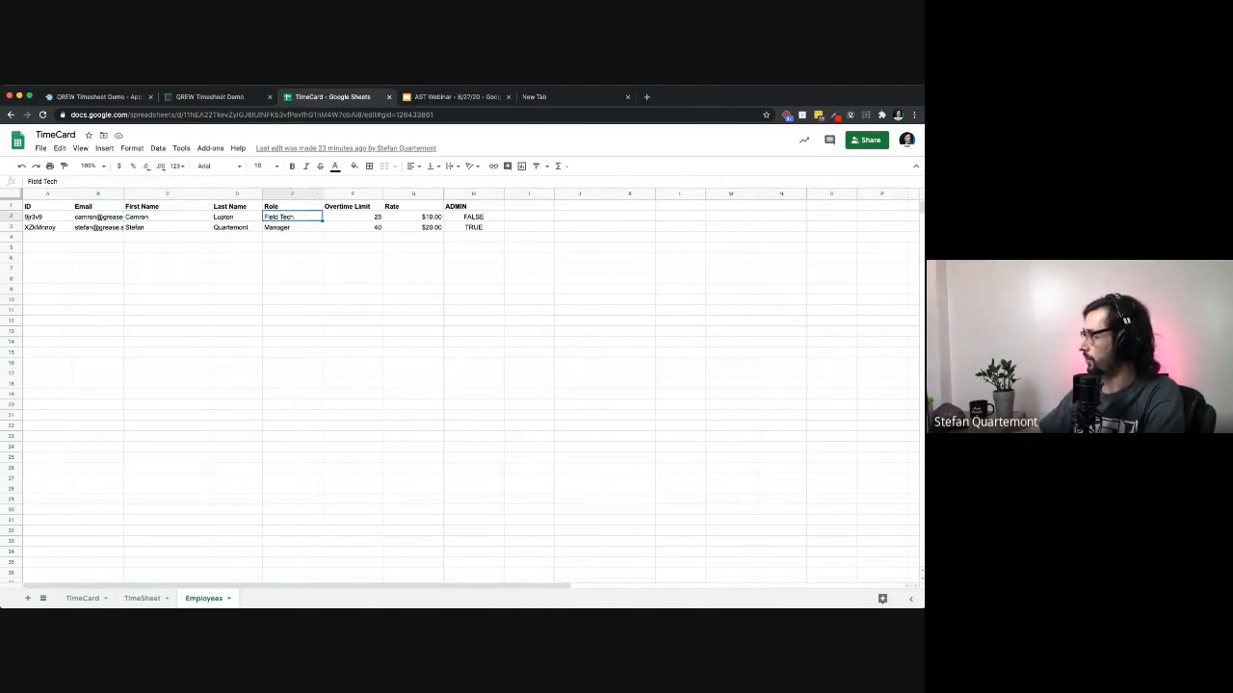
Step: Examine the Overtime Limit, Rate and ADMIN columns for both employees on the Employees sheet
{"action": "left_click", "coordinate": [352, 206]}
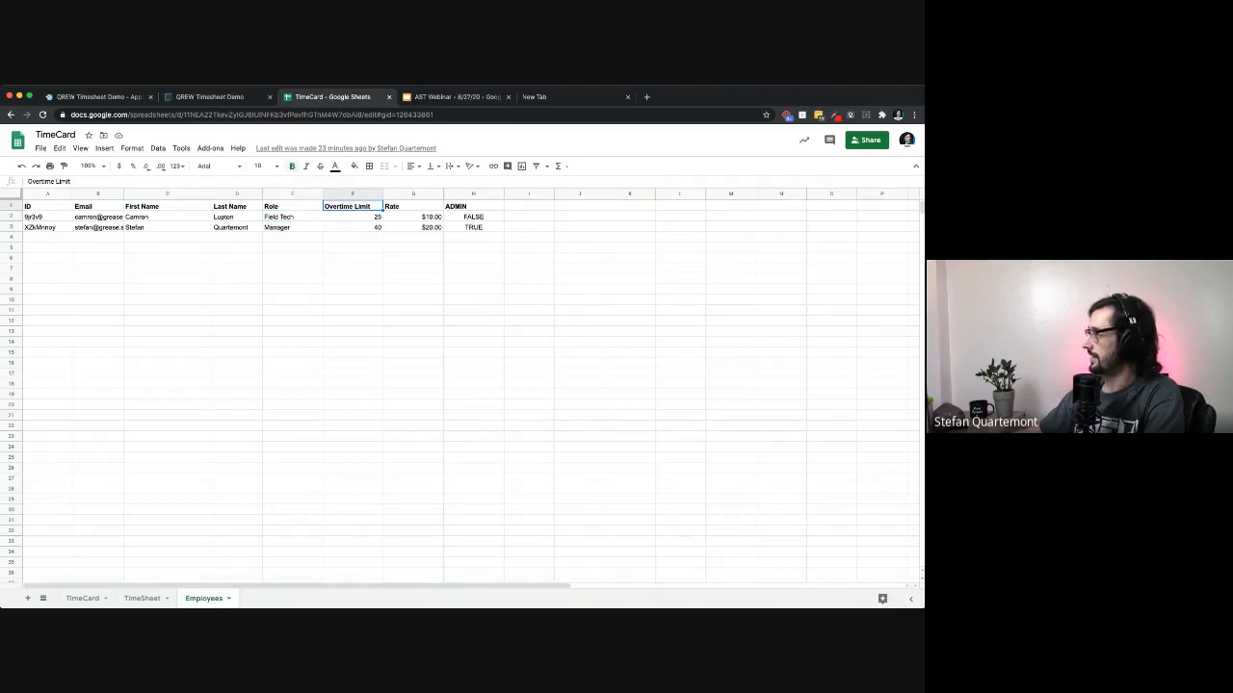
{"action": "left_click", "coordinate": [352, 216]}
{"action": "left_click", "coordinate": [352, 227]}
{"action": "left_click", "coordinate": [352, 217]}
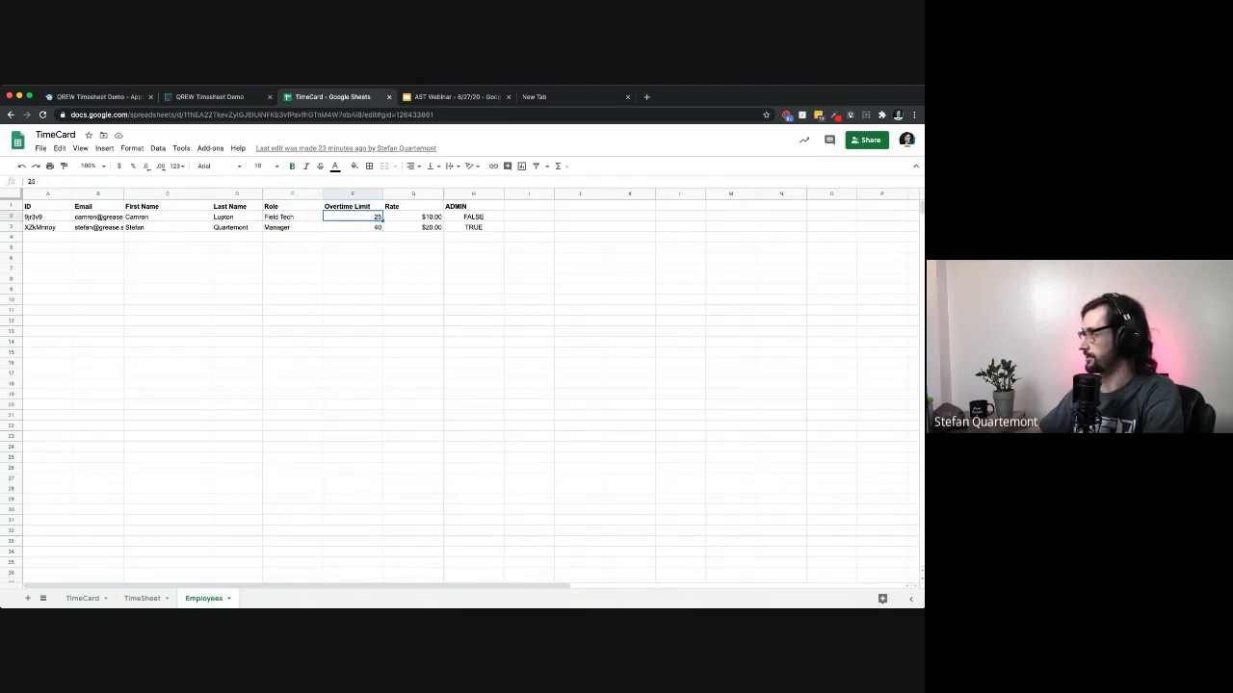
{"action": "left_click", "coordinate": [353, 206]}
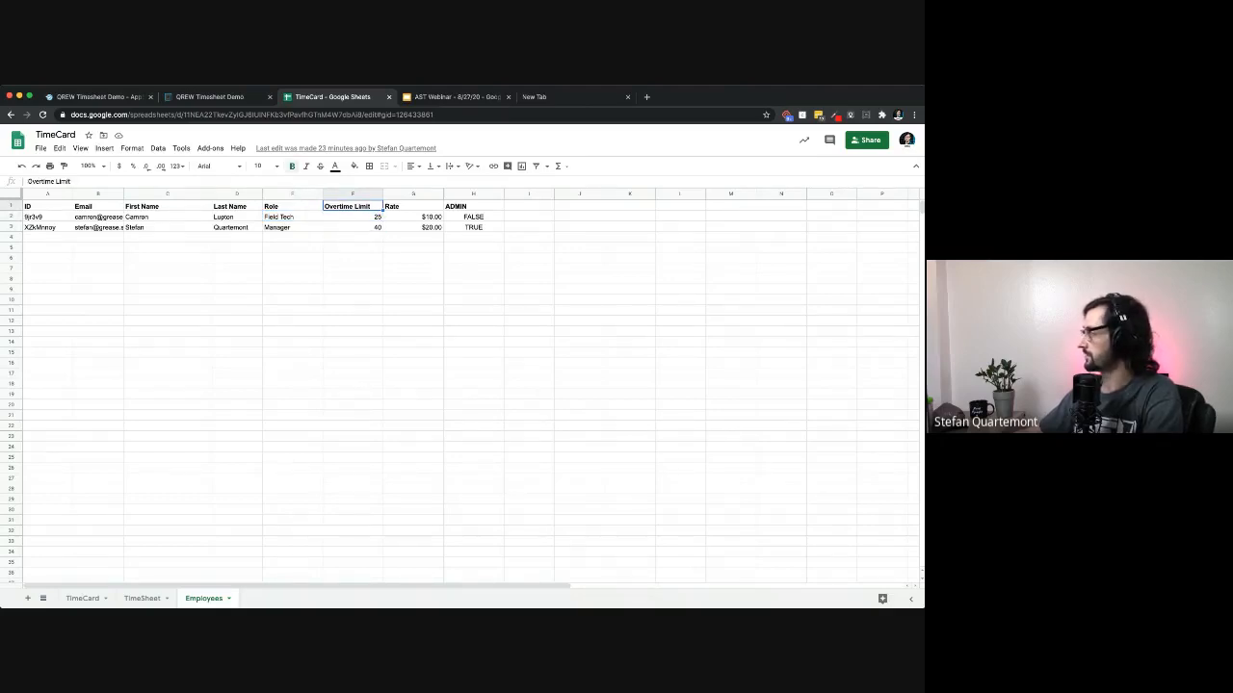
{"action": "left_click", "coordinate": [413, 206]}
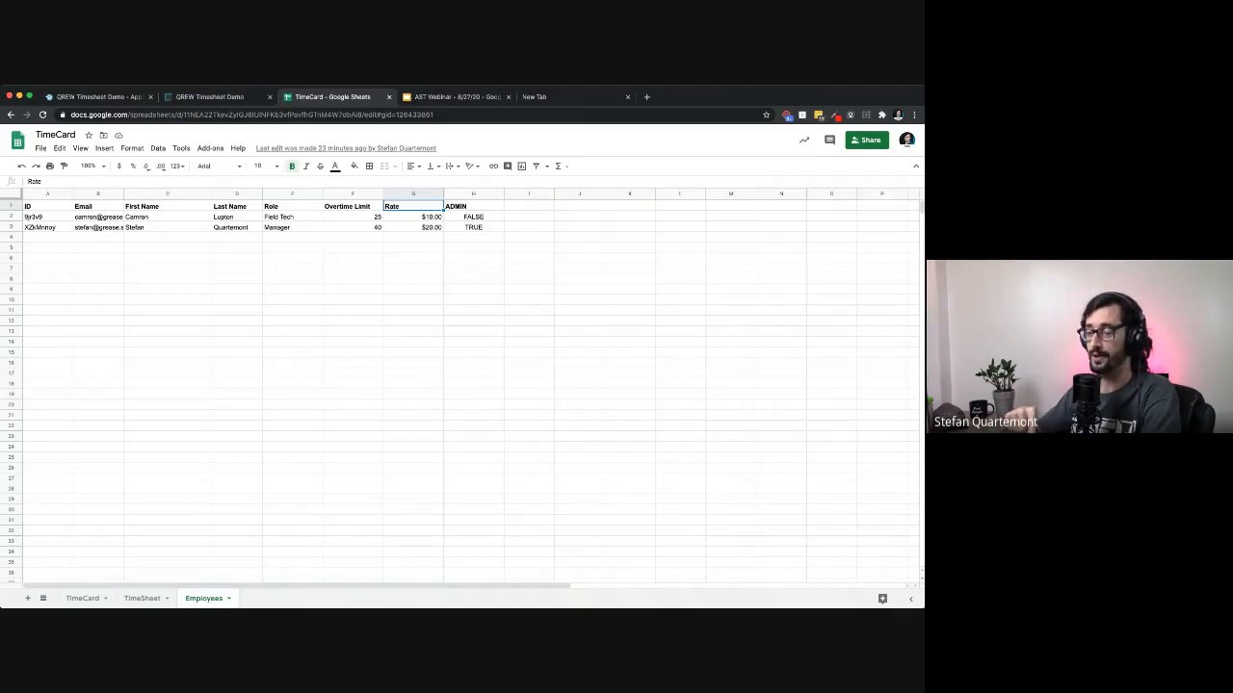
{"action": "key", "text": "Down"}
{"action": "key", "text": "Down"}
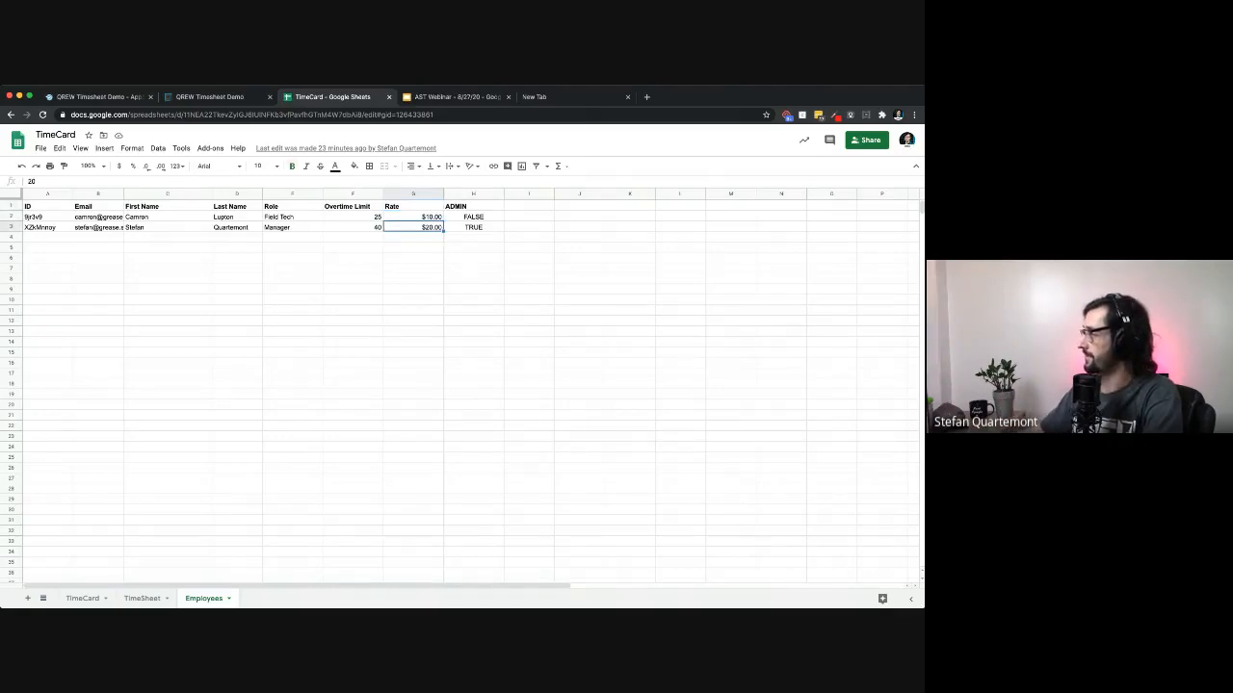
{"action": "key", "text": "Up"}
{"action": "key", "text": "Down"}
{"action": "key", "text": "Up"}
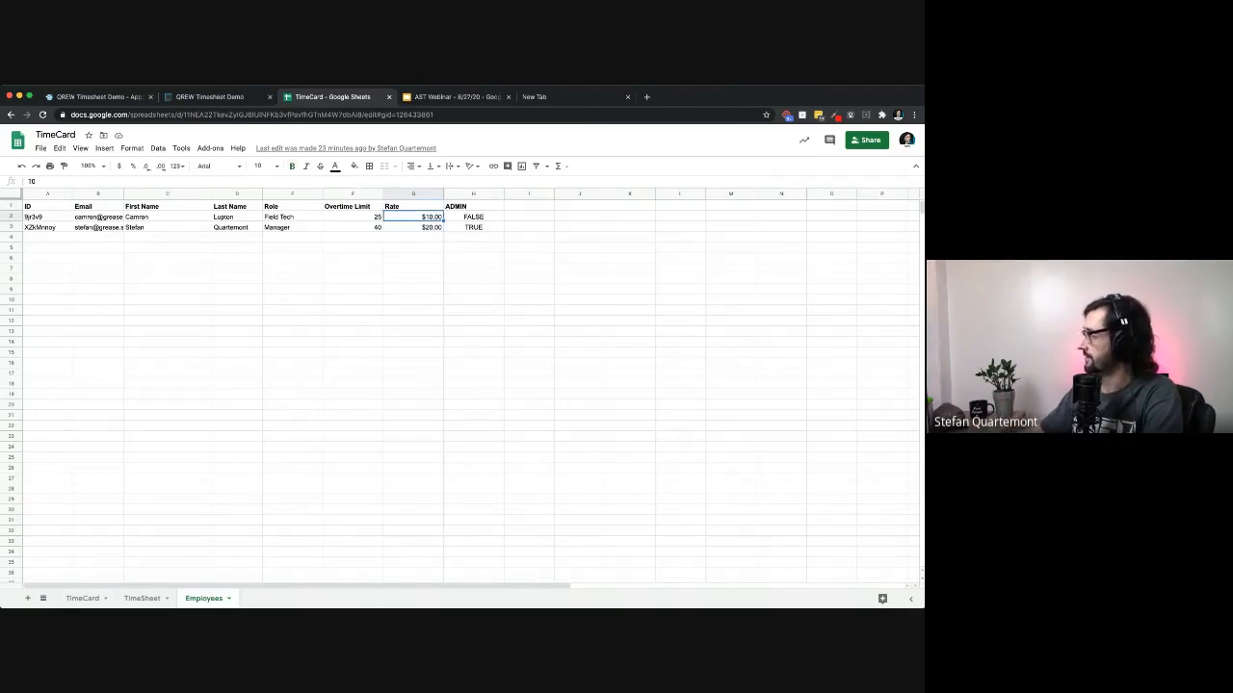
{"action": "left_click", "coordinate": [473, 206]}
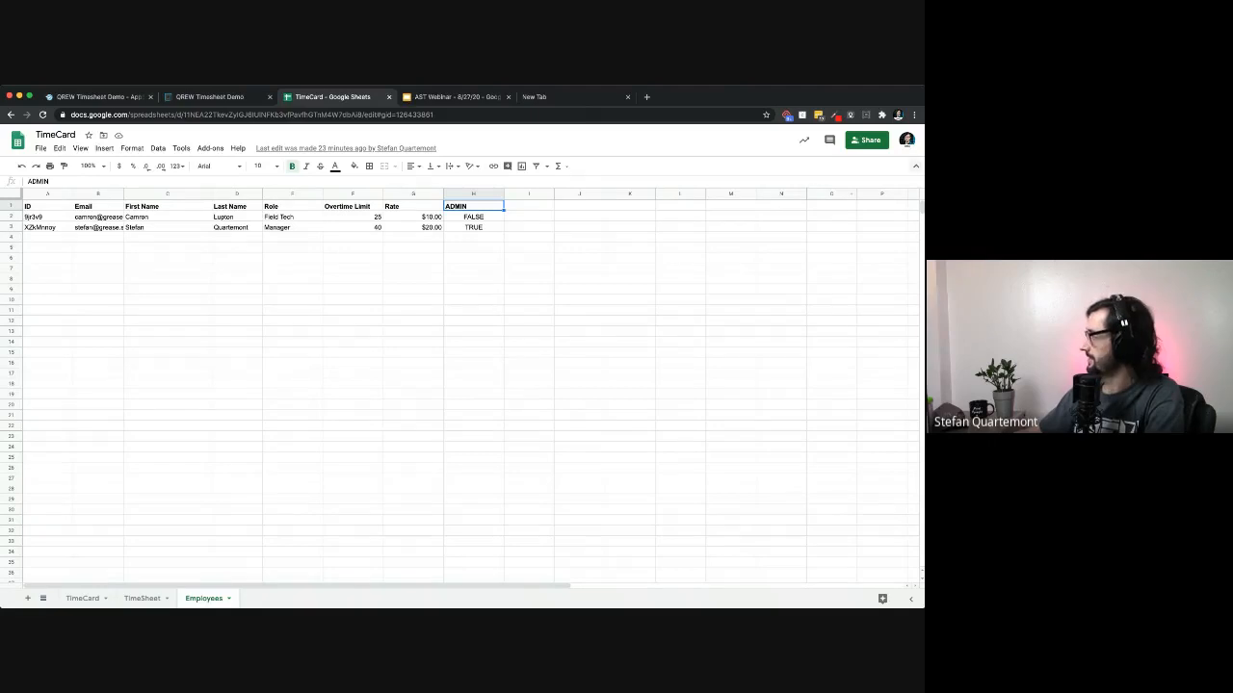
Step: Set the spreadsheet's zoom level to 125%
{"action": "left_click", "coordinate": [915, 166]}
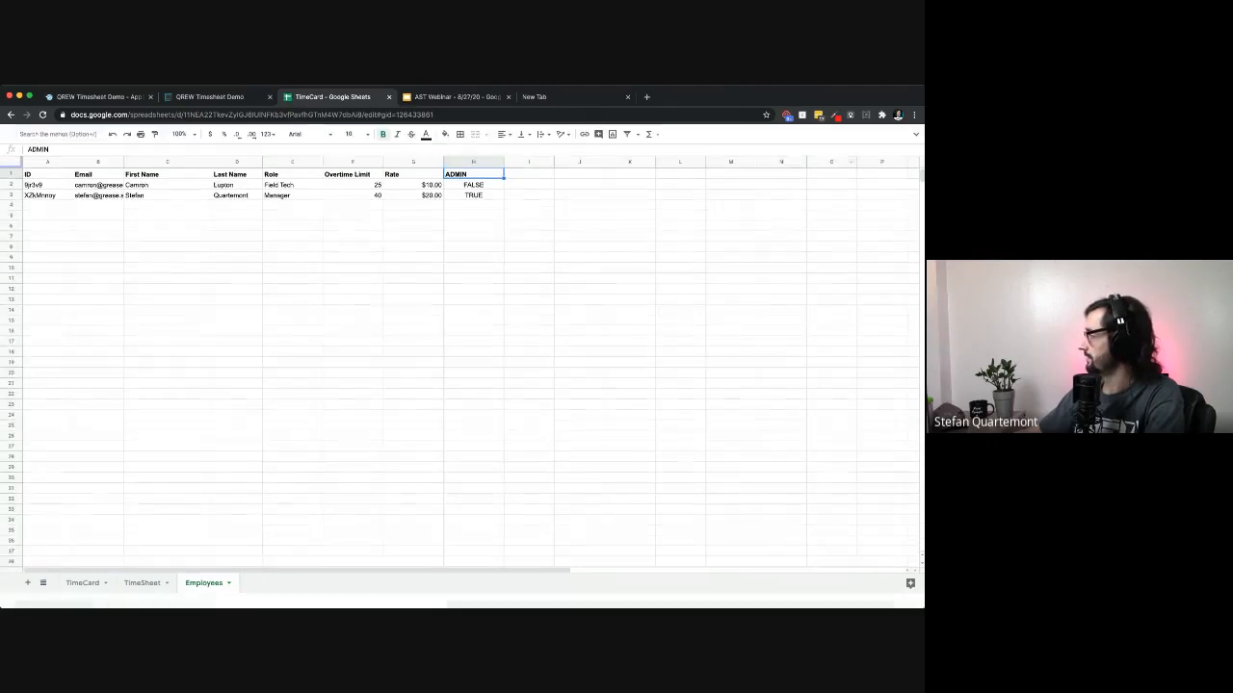
{"action": "left_click", "coordinate": [916, 135]}
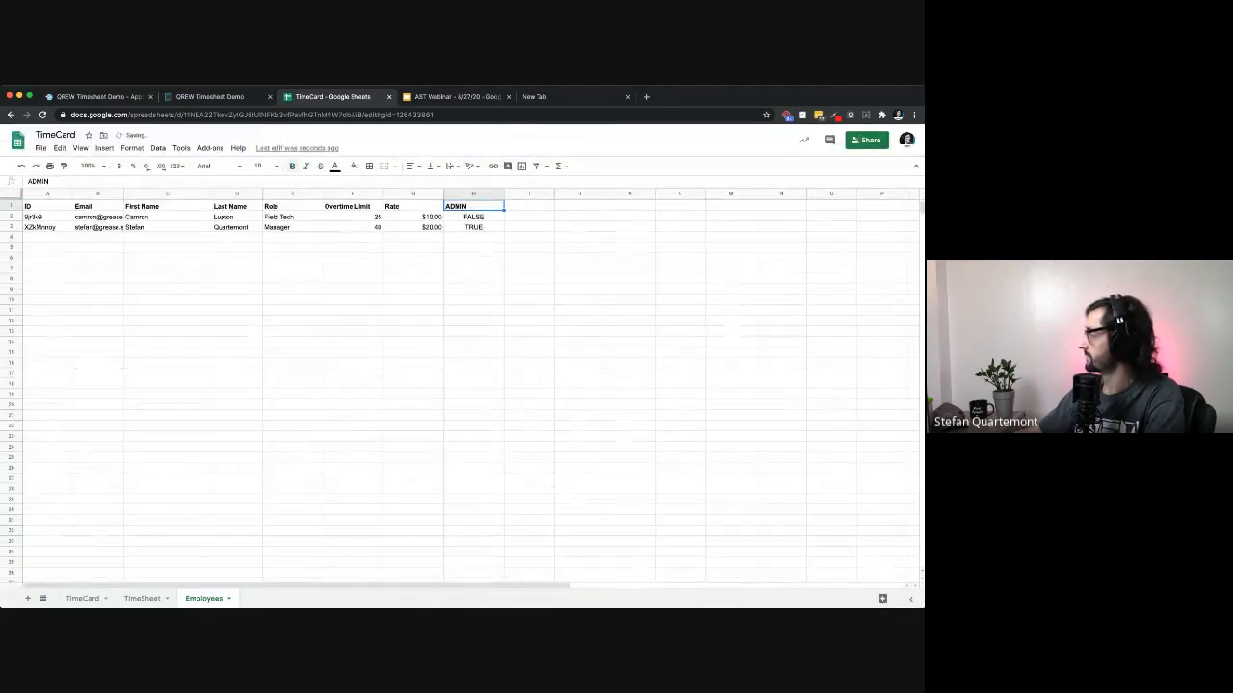
{"action": "left_click", "coordinate": [103, 166]}
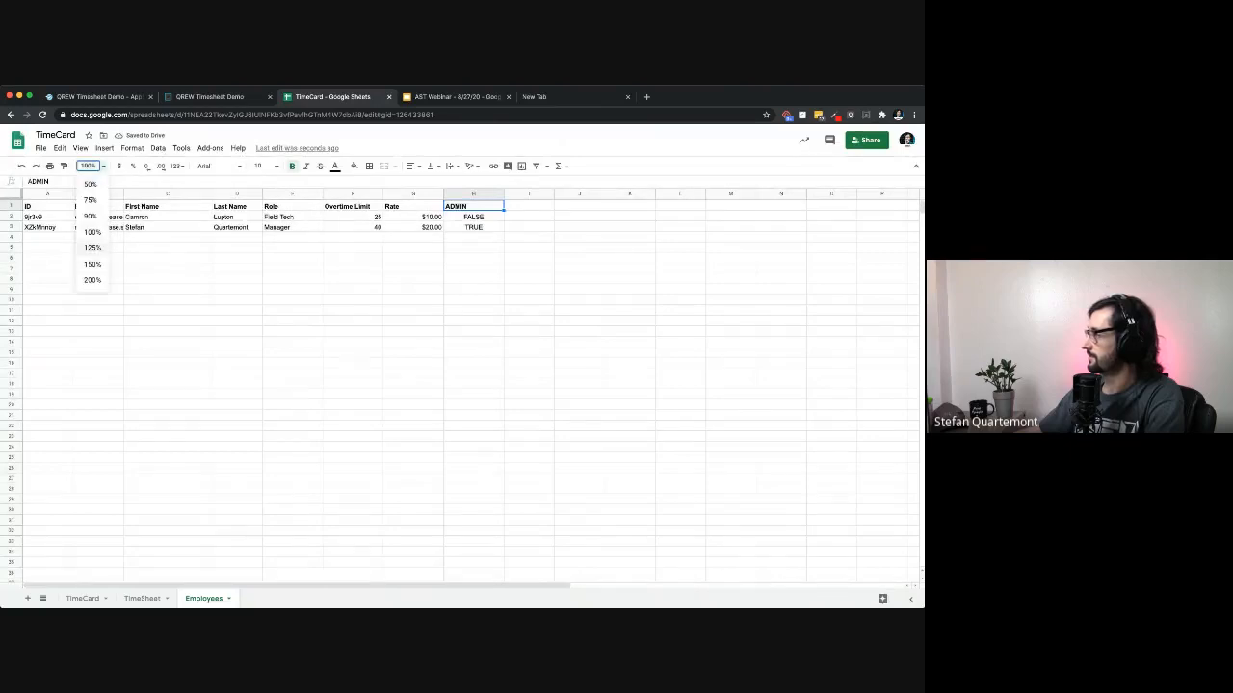
{"action": "left_click", "coordinate": [92, 248]}
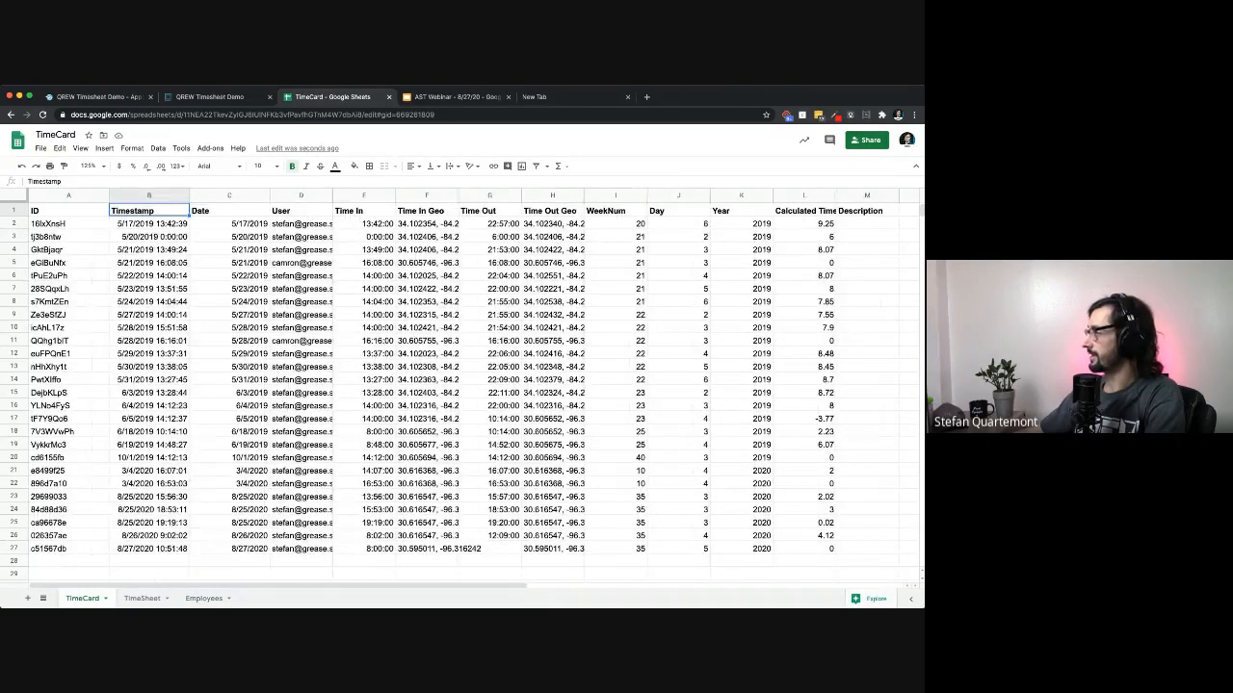
Step: On the TimeCard sheet, examine the ID column and the first record's Timestamp, Date and User values
{"action": "left_click", "coordinate": [69, 195]}
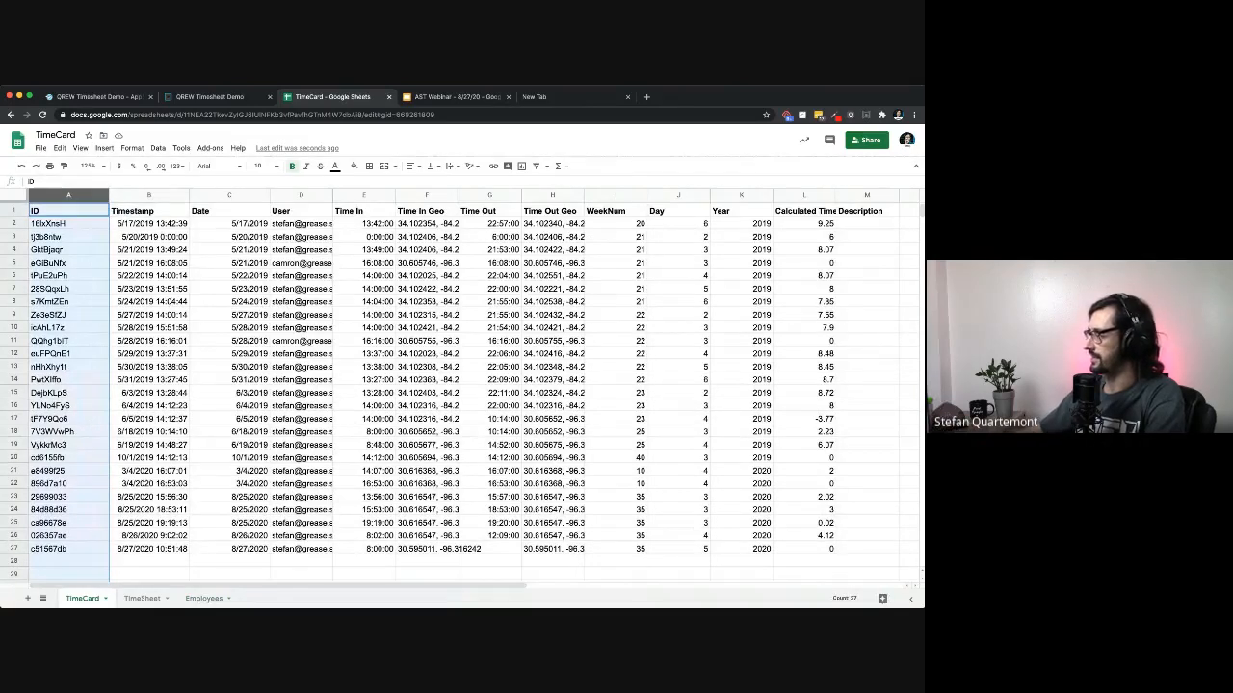
{"action": "left_click", "coordinate": [68, 223]}
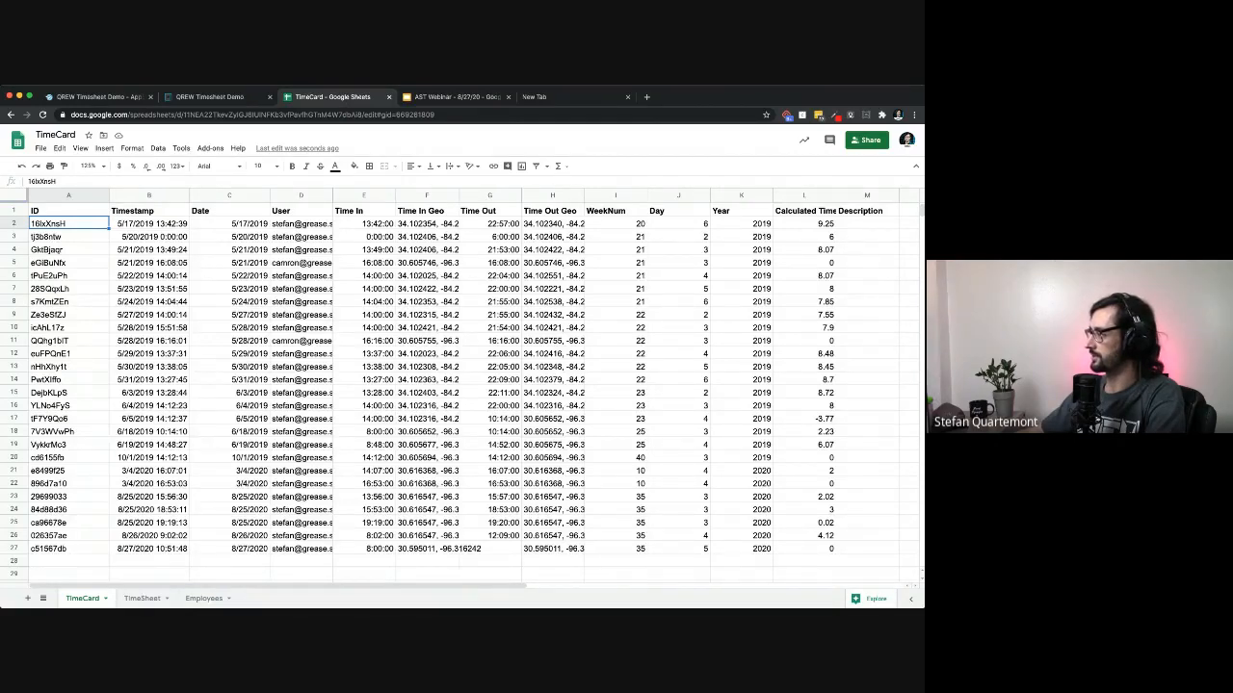
{"action": "left_click", "coordinate": [149, 224]}
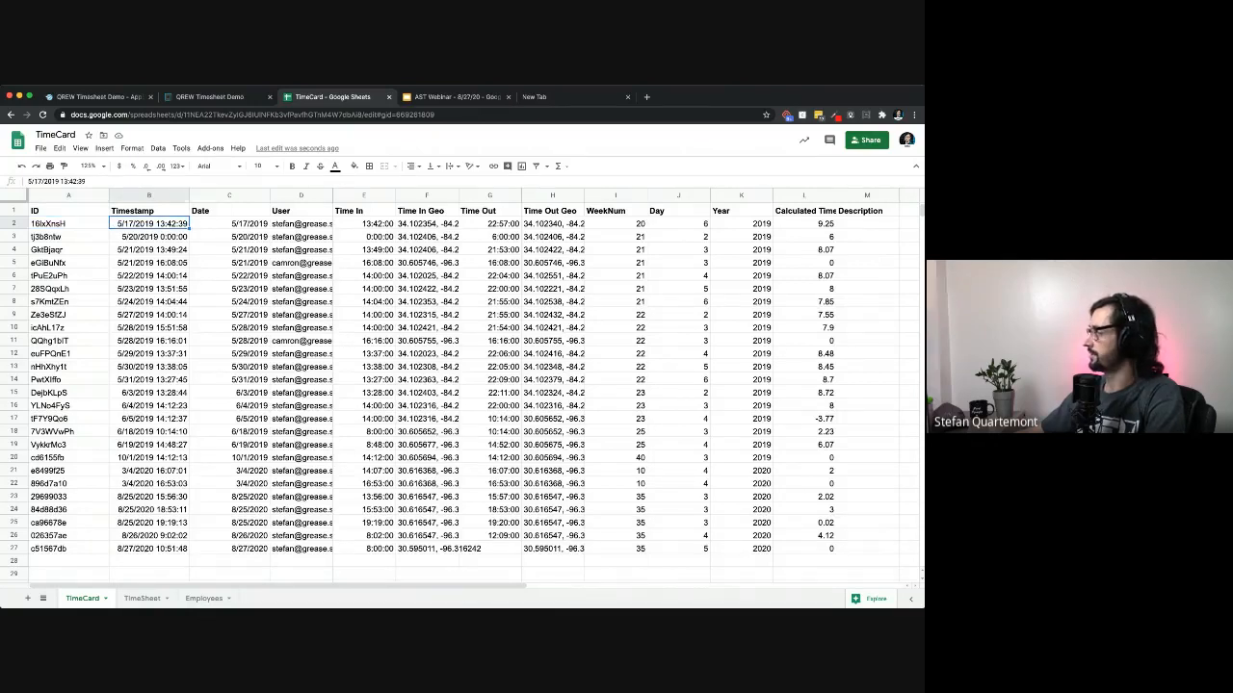
{"action": "key", "text": "ctrl+shift+Right"}
{"action": "key", "text": "shift+Right"}
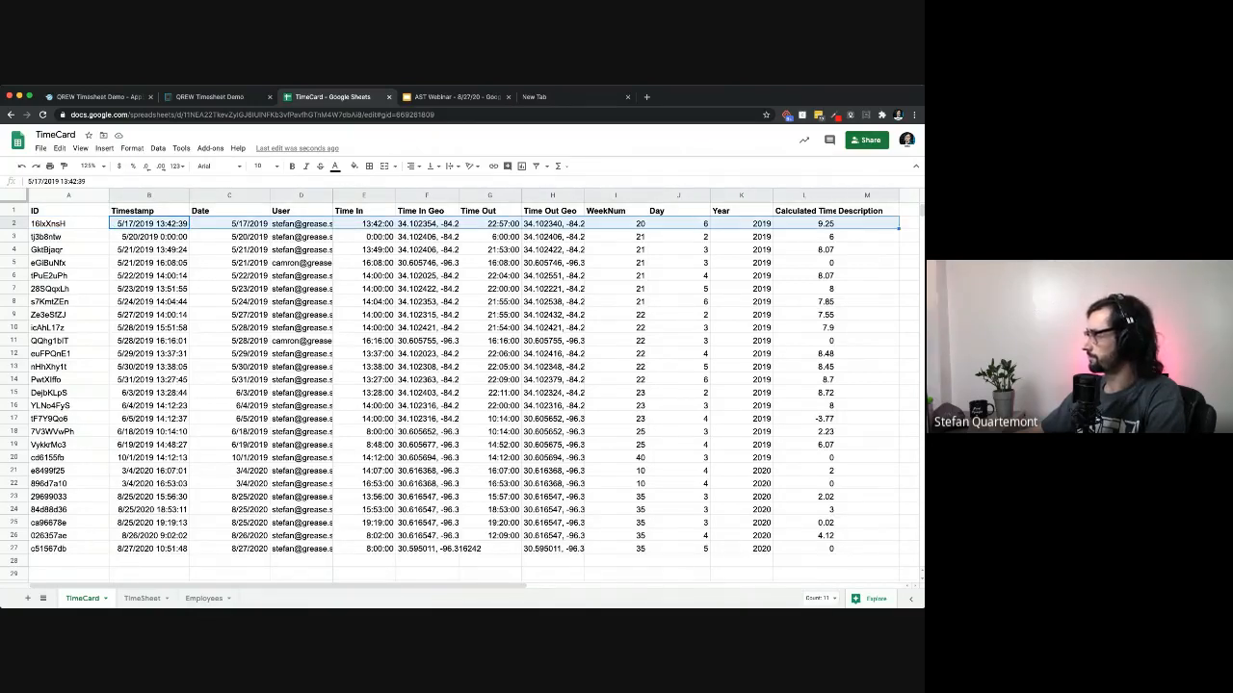
{"action": "key", "text": "Down"}
{"action": "key", "text": "Up"}
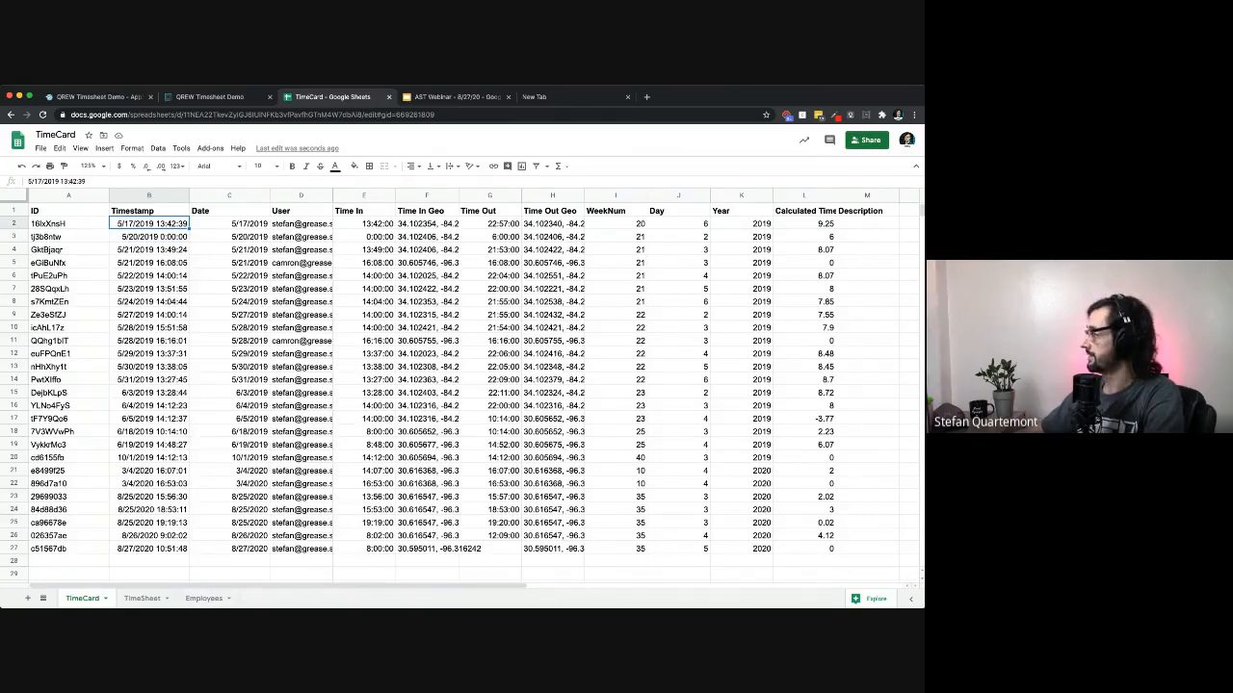
{"action": "key", "text": "Right"}
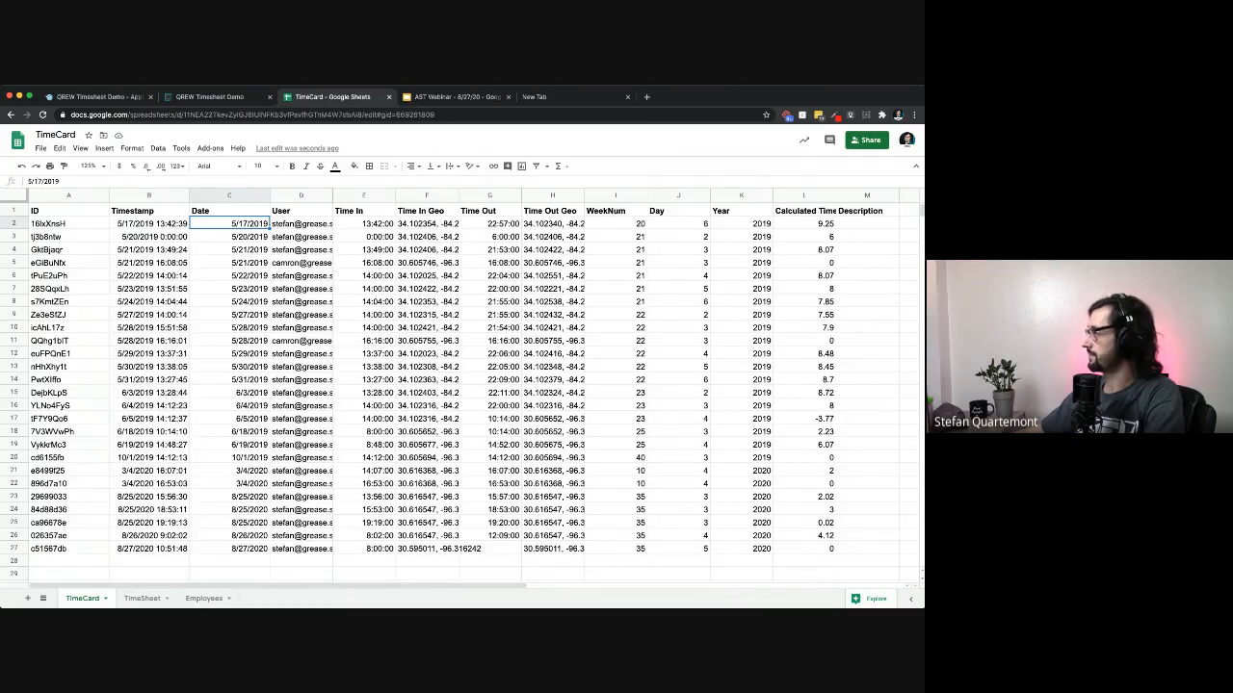
{"action": "key", "text": "Right"}
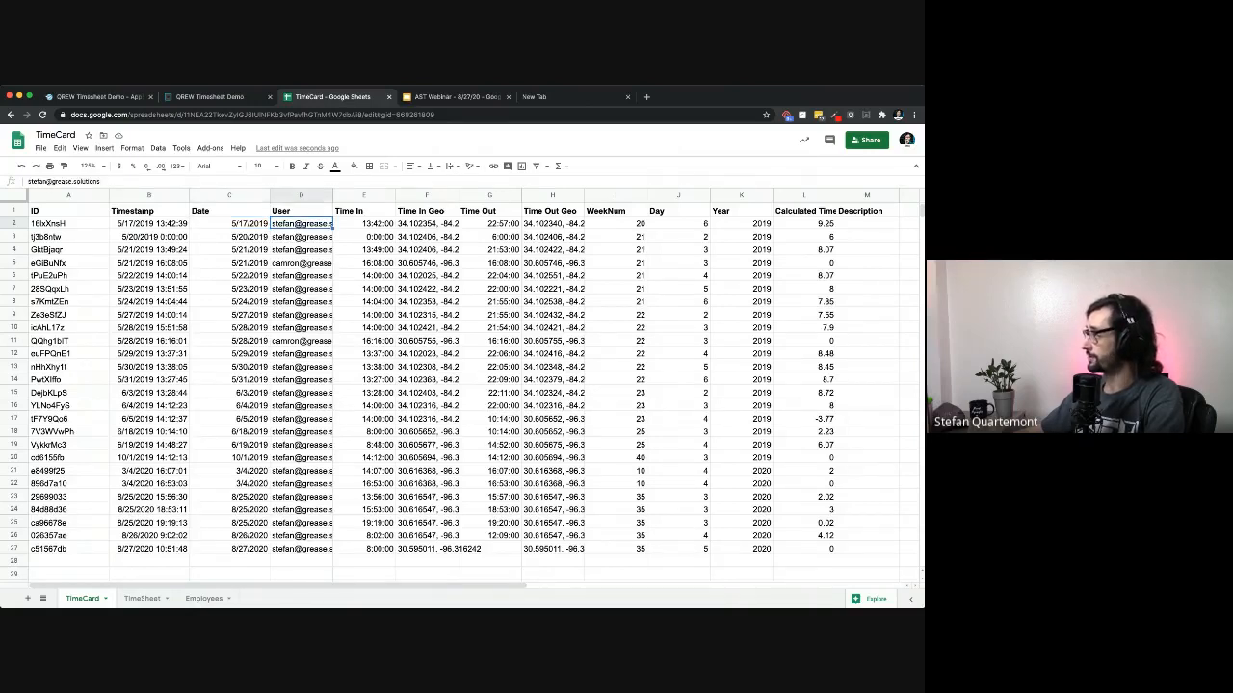
Step: Widen the TimeCard sheet's User column and inspect the first record's Time In, Time In Geo and Time Out values
{"action": "left_click_drag", "start_coordinate": [332, 196], "coordinate": [354, 195]}
{"action": "key", "text": "Right"}
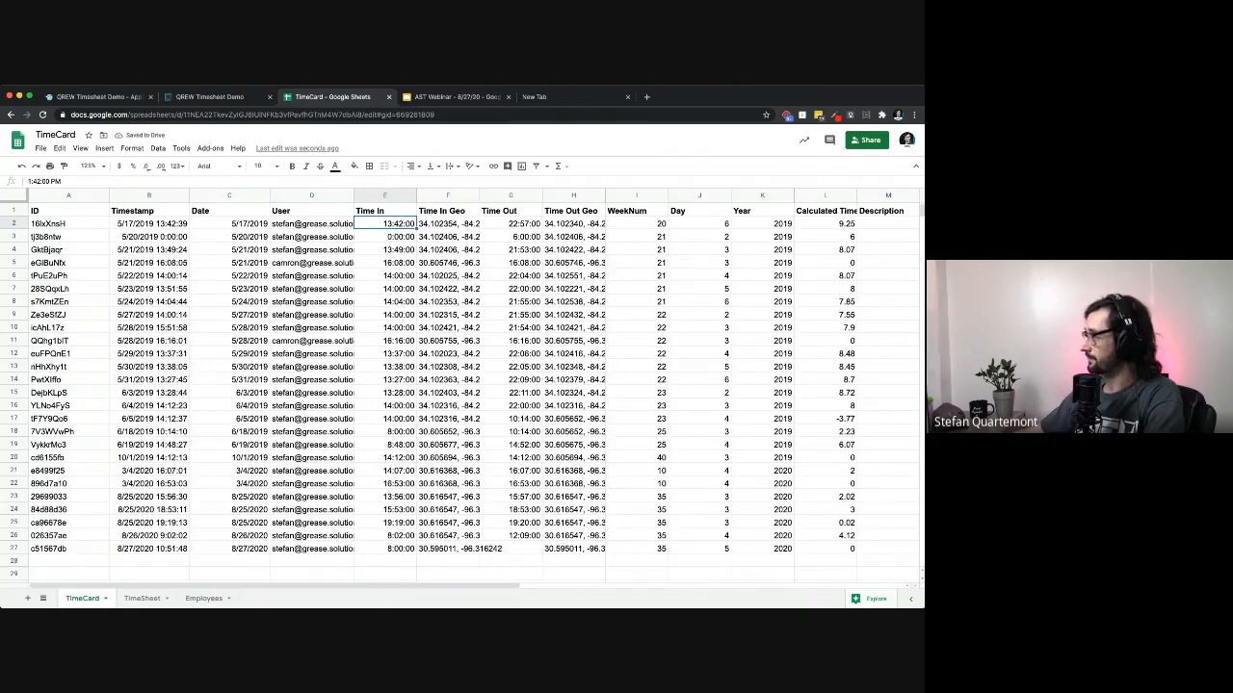
{"action": "key", "text": "Right"}
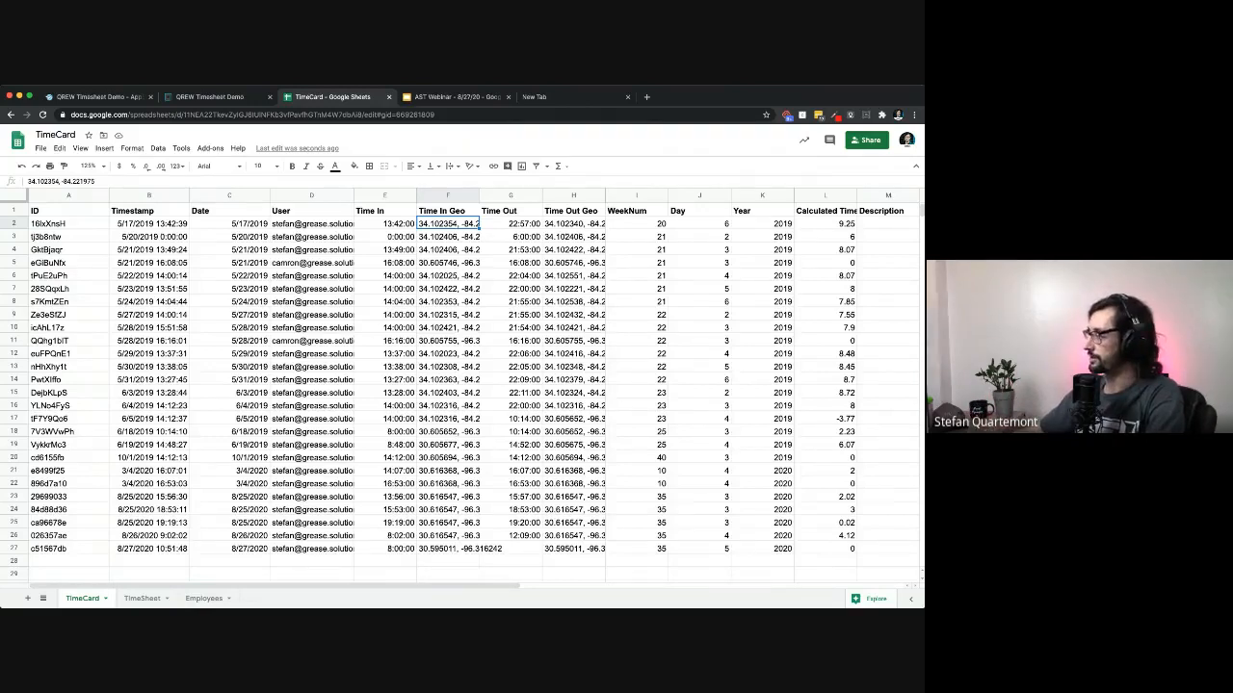
{"action": "left_click", "coordinate": [510, 223]}
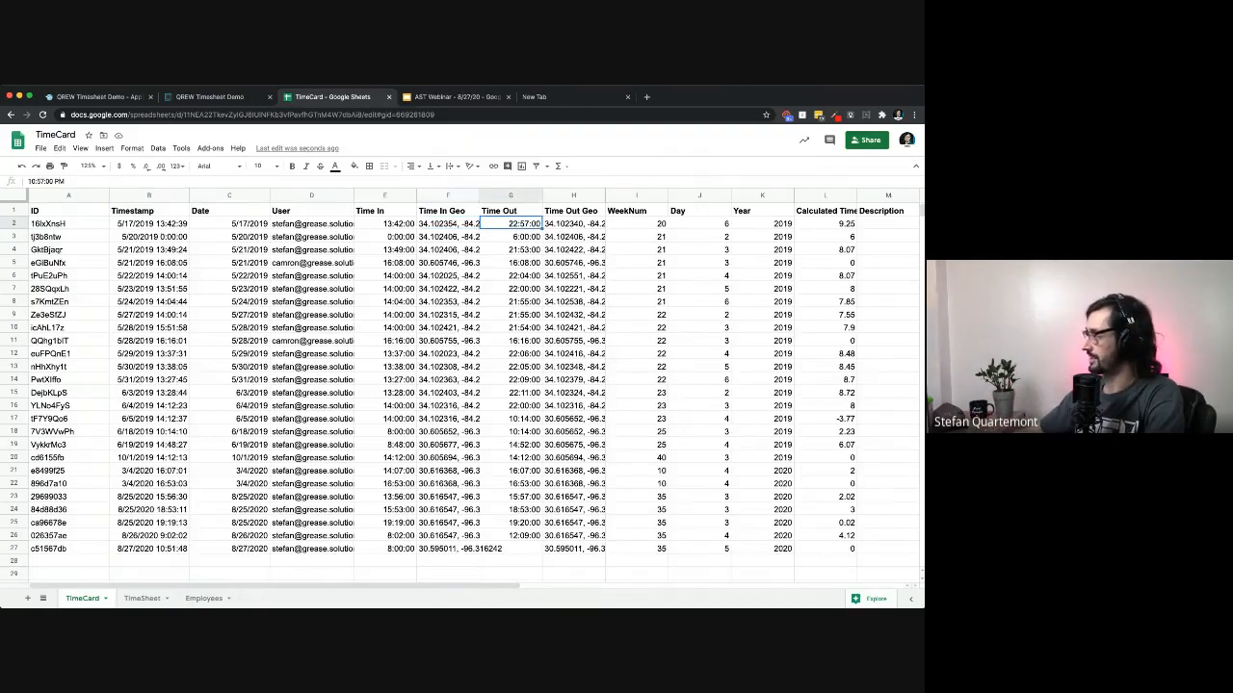
{"action": "left_click", "coordinate": [448, 224]}
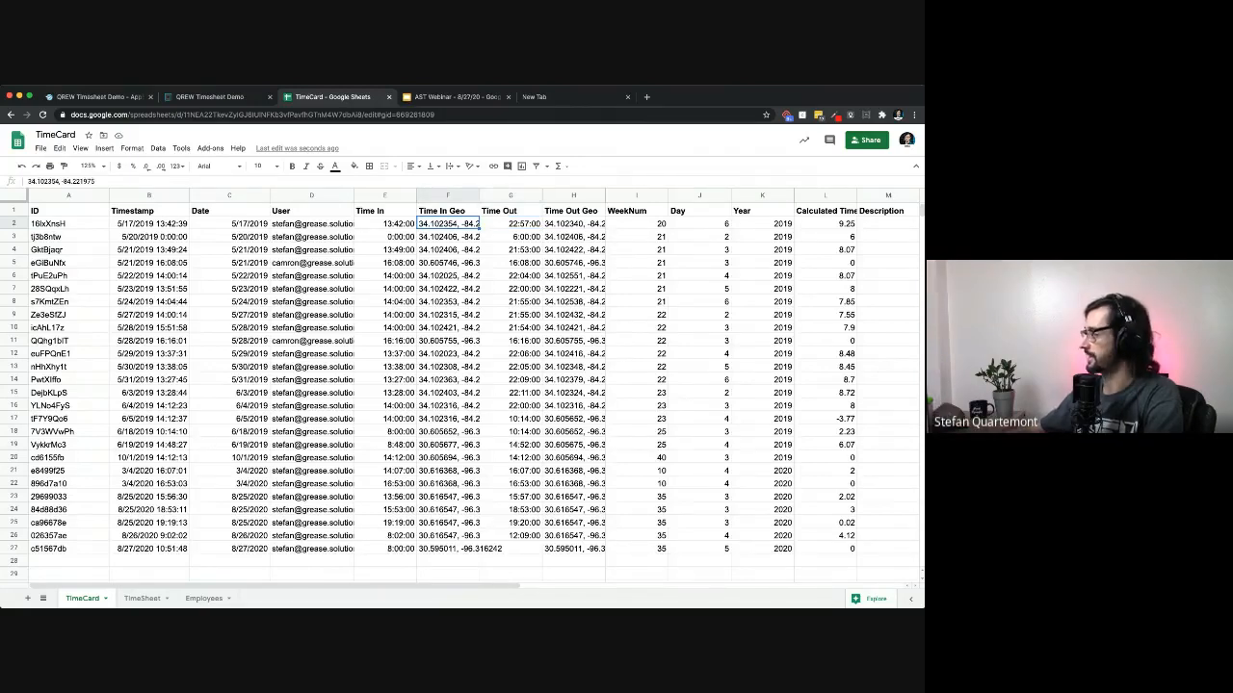
{"action": "left_click", "coordinate": [510, 224]}
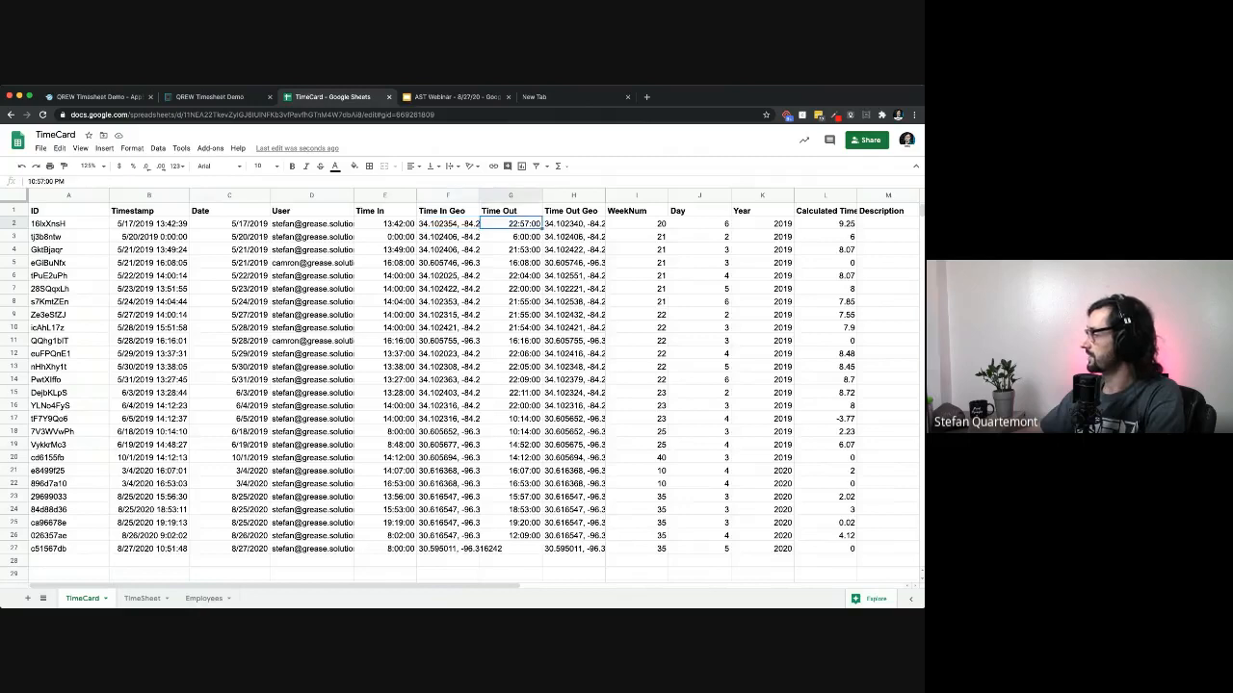
Step: Widen the Time Out column and inspect the first record's Time Out Geo, WeekNum, Day and Year values
{"action": "left_click_drag", "start_coordinate": [542, 196], "coordinate": [555, 196]}
{"action": "left_click", "coordinate": [586, 211]}
{"action": "left_click", "coordinate": [585, 224]}
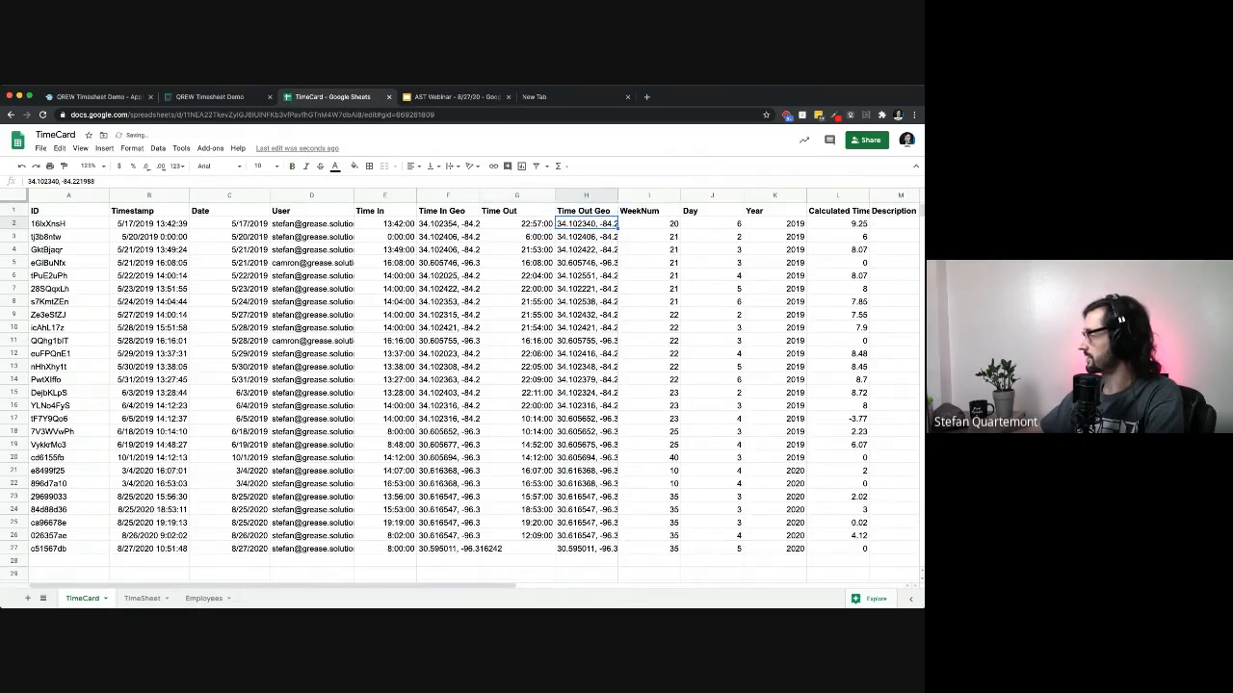
{"action": "left_click", "coordinate": [649, 223]}
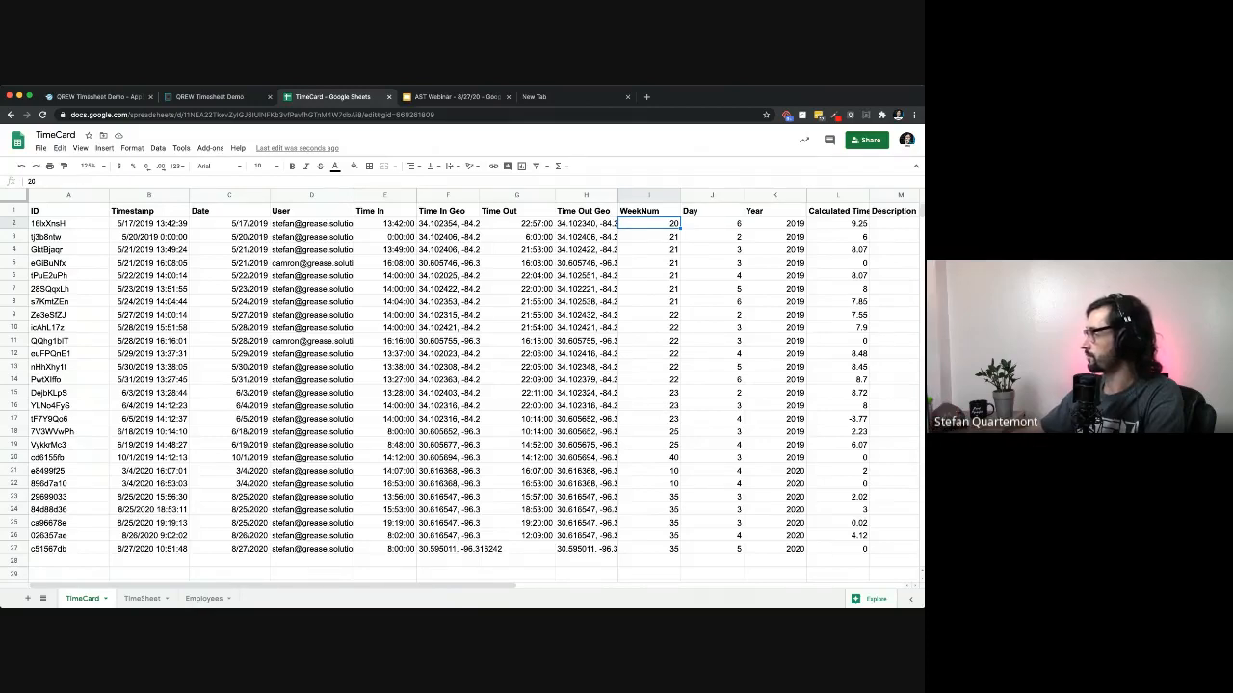
{"action": "left_click", "coordinate": [712, 223]}
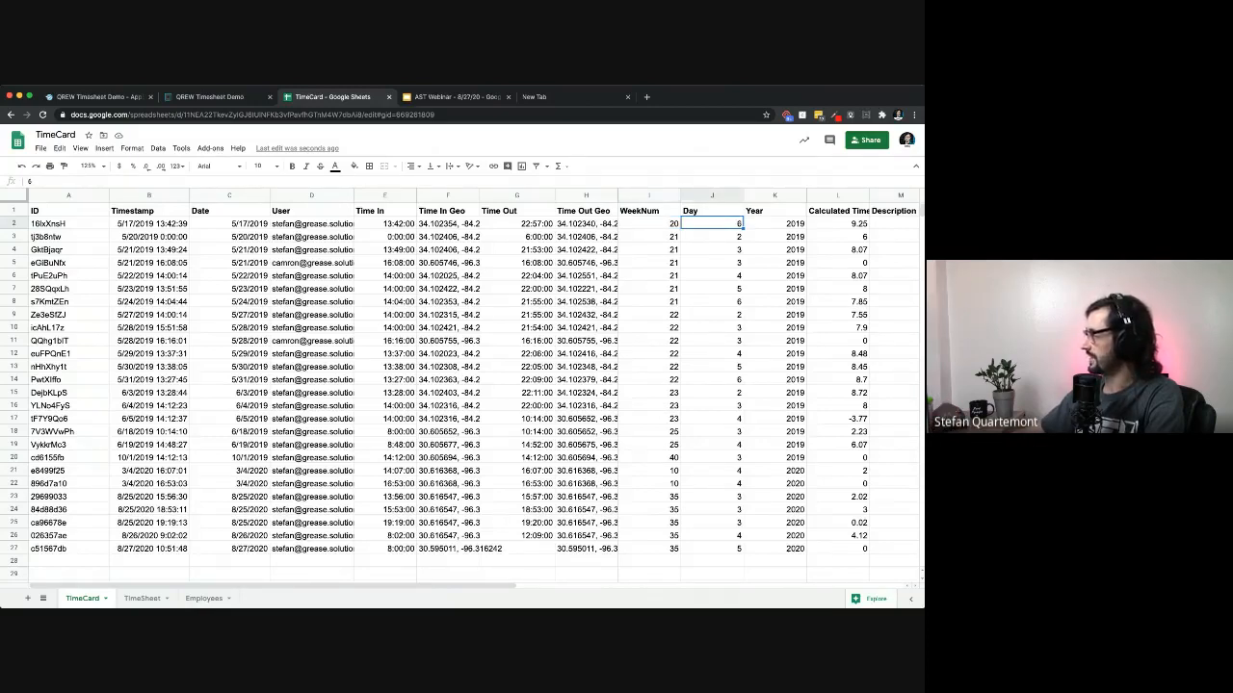
{"action": "key", "text": "Right"}
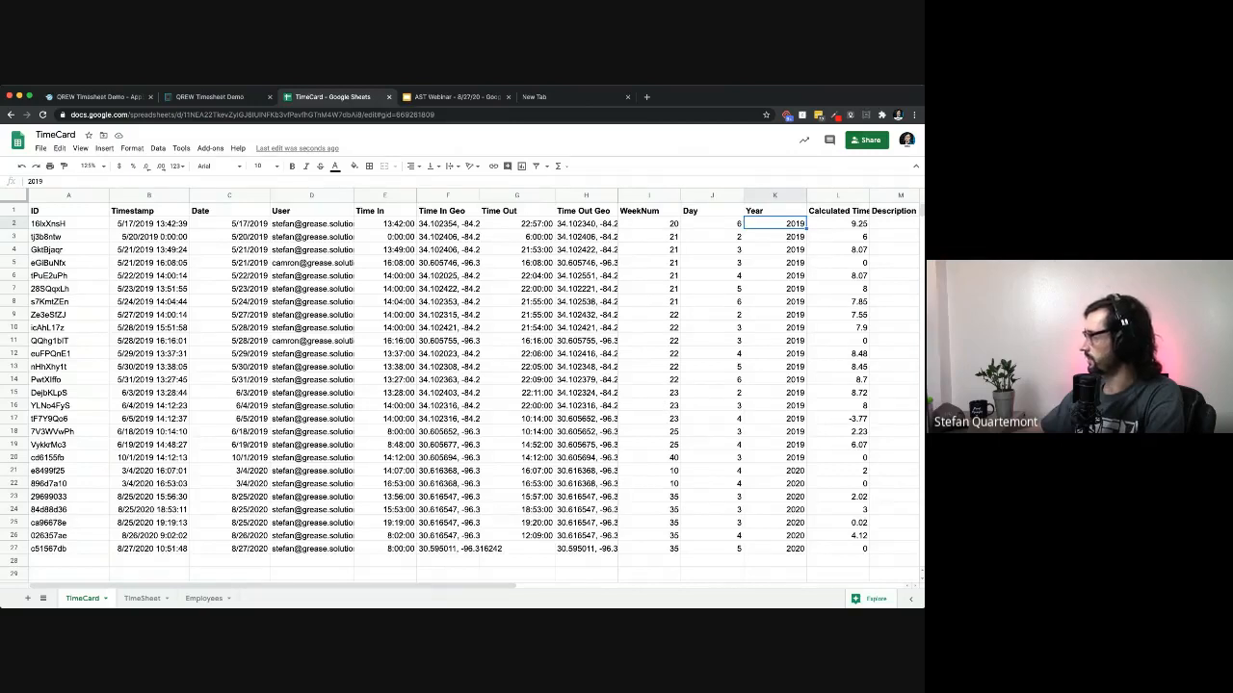
Step: Widen the Calculated Time column to fit its header and select the Description cells in rows 2 to 27
{"action": "key", "text": "Right"}
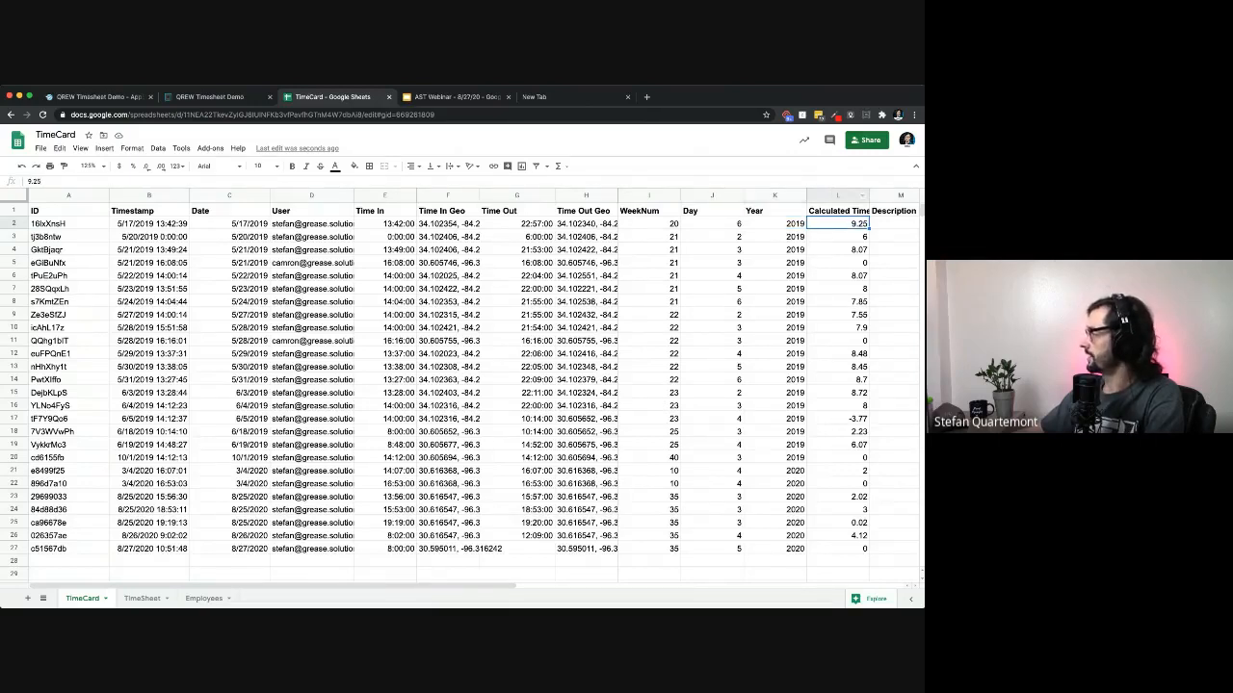
{"action": "mouse_move", "coordinate": [869, 196]}
{"action": "left_mouse_down"}
{"action": "mouse_move", "coordinate": [894, 196]}
{"action": "mouse_move", "coordinate": [878, 196]}
{"action": "left_mouse_up"}
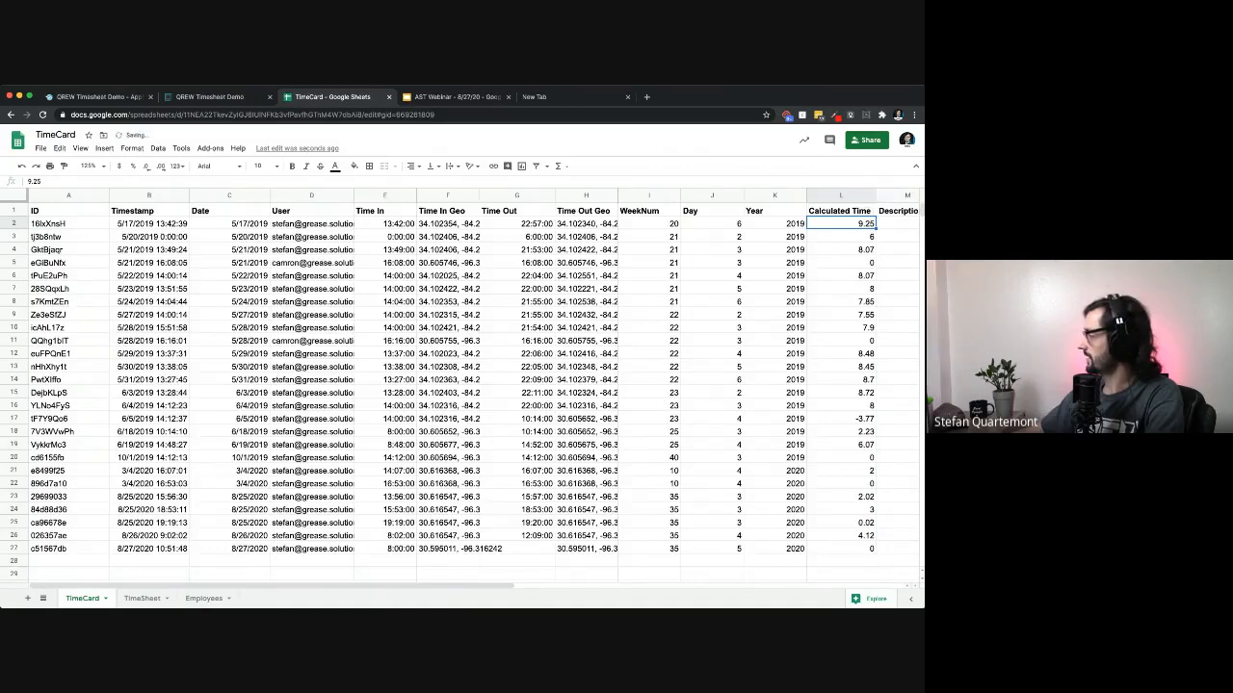
{"action": "scroll", "coordinate": [474, 386], "scroll_direction": "right", "scroll_amount": 3}
{"action": "left_click_drag", "start_coordinate": [666, 224], "coordinate": [667, 549]}
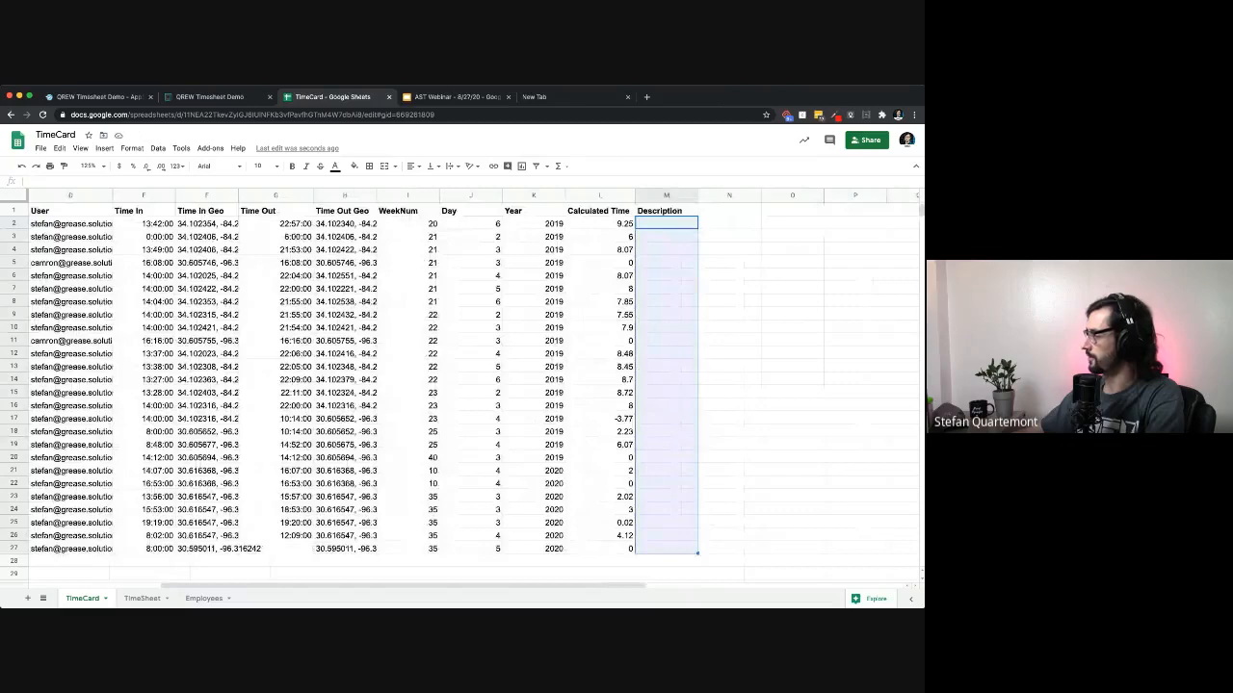
{"action": "scroll", "coordinate": [462, 385], "scroll_direction": "left", "scroll_amount": 2}
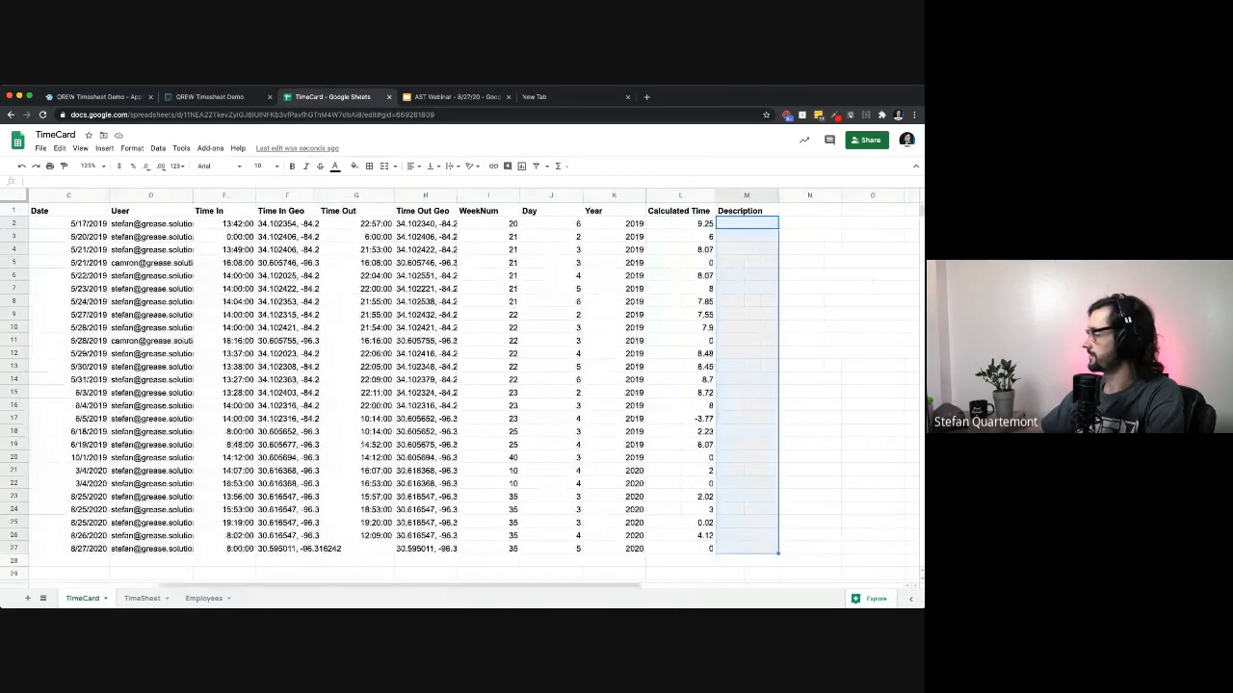
Step: Open the TimeSheet sheet and inspect its ID, User, Created Timestamp and Edited Timestamp columns
{"action": "scroll", "coordinate": [462, 386], "scroll_direction": "left", "scroll_amount": 3}
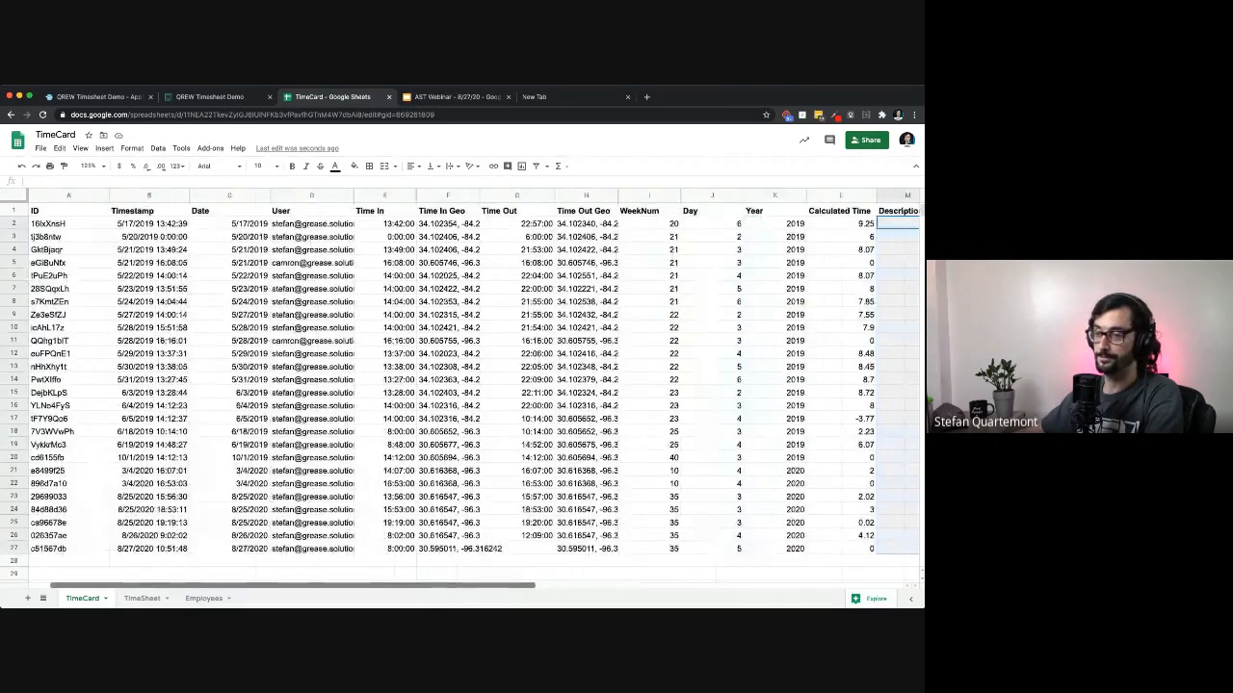
{"action": "left_click", "coordinate": [142, 598]}
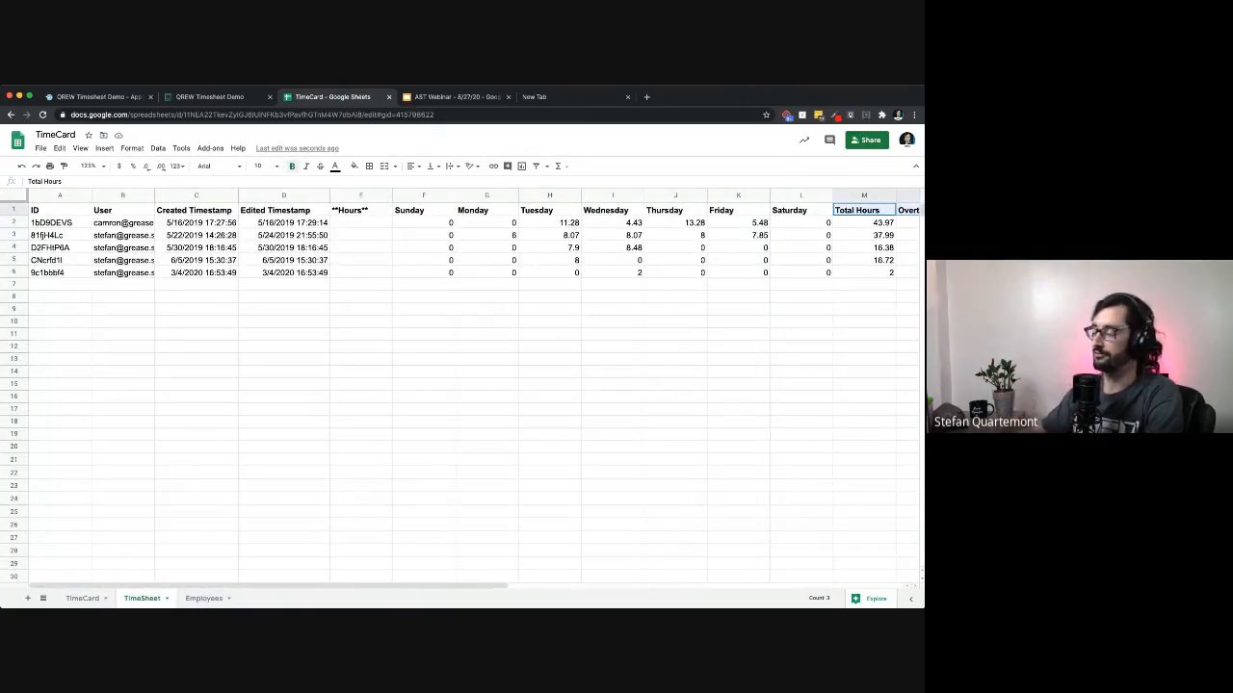
{"action": "left_click", "coordinate": [59, 223]}
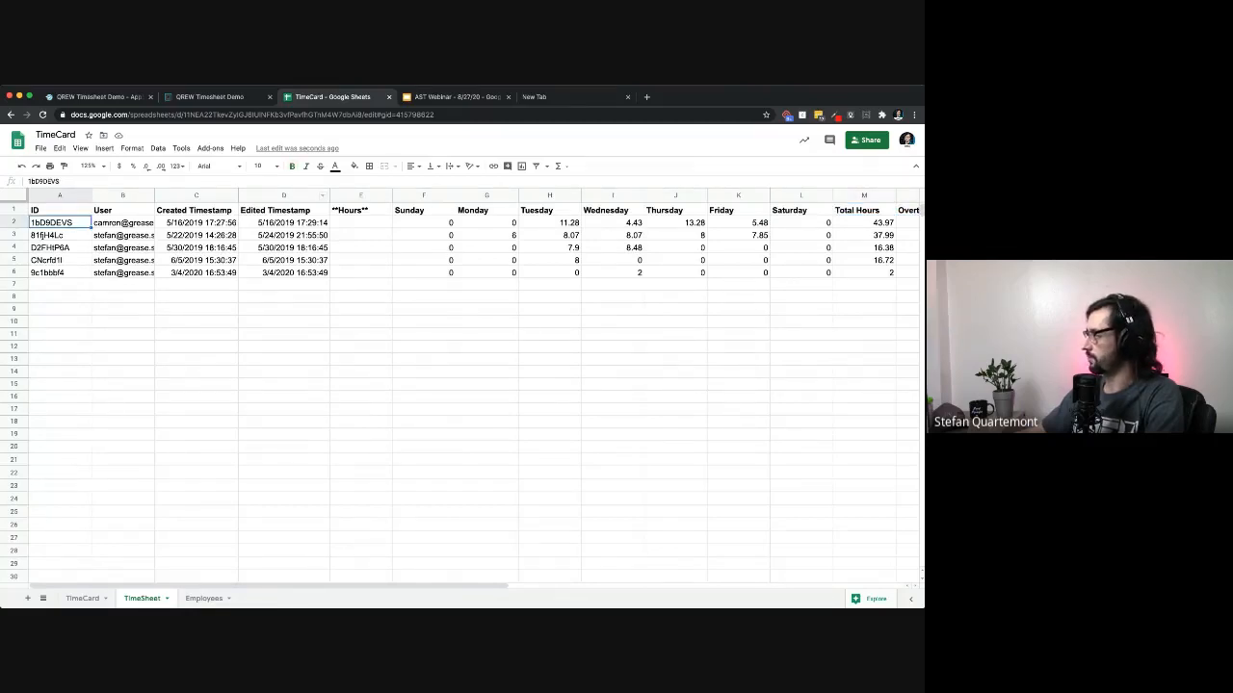
{"action": "left_click", "coordinate": [122, 196]}
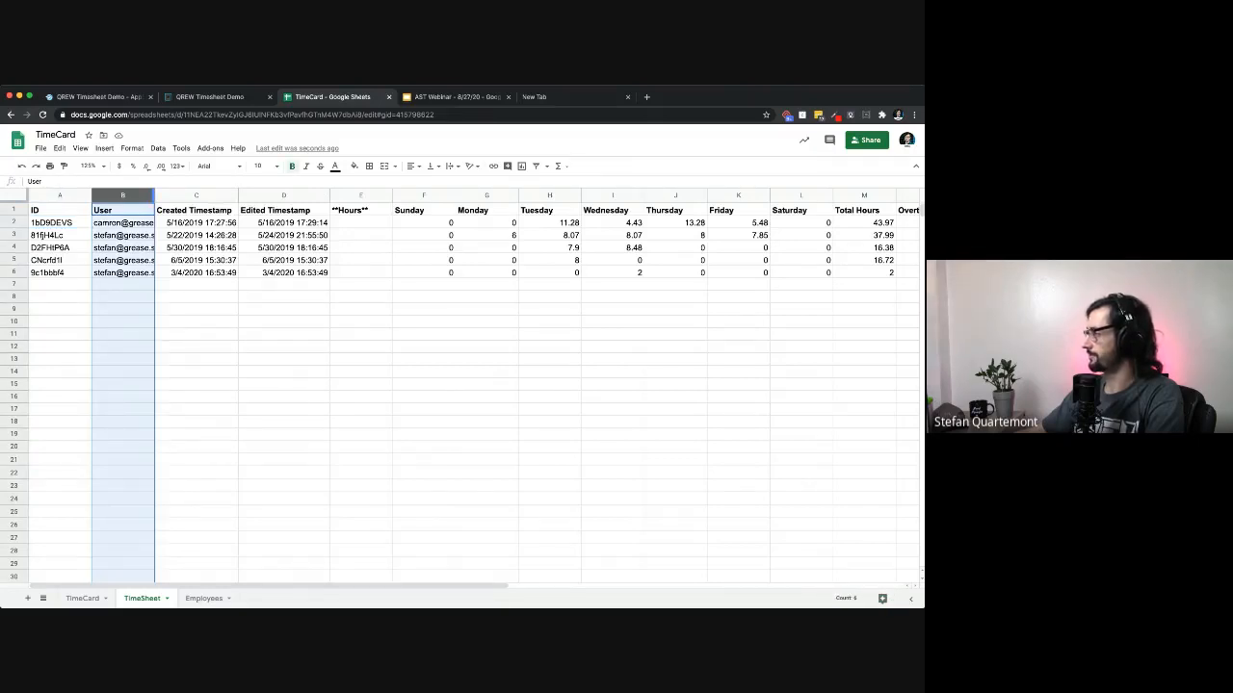
{"action": "left_click", "coordinate": [197, 222]}
{"action": "left_click", "coordinate": [284, 222]}
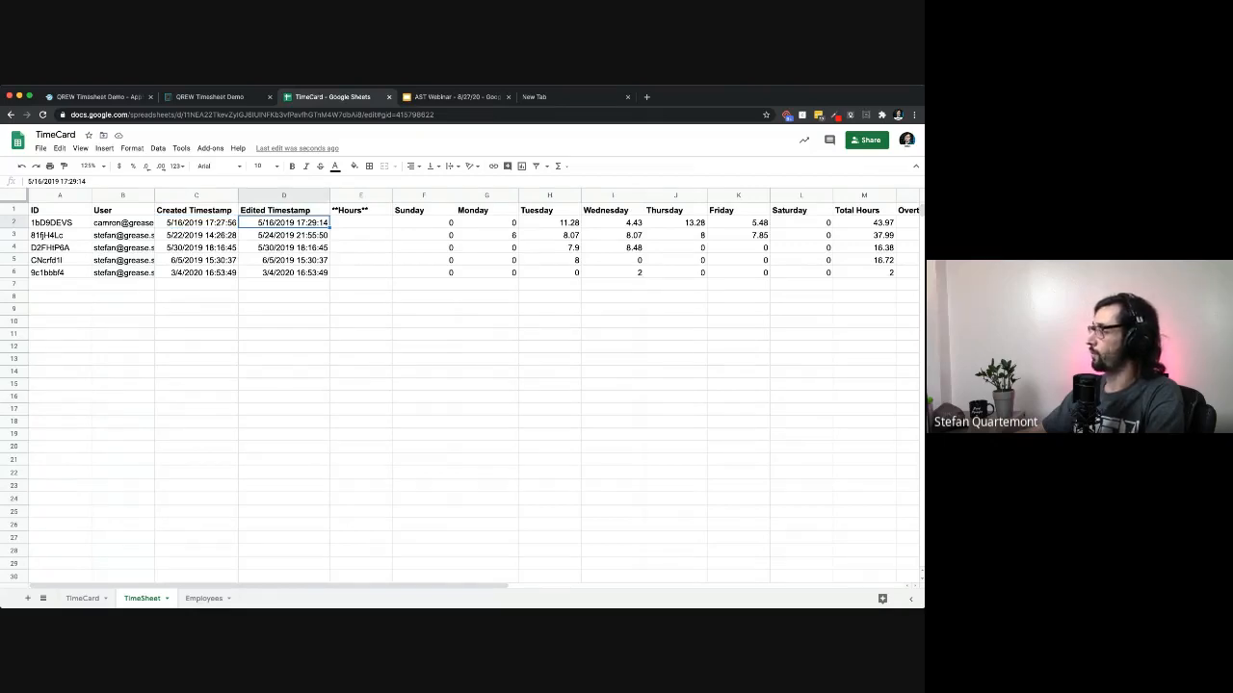
{"action": "left_click", "coordinate": [284, 235]}
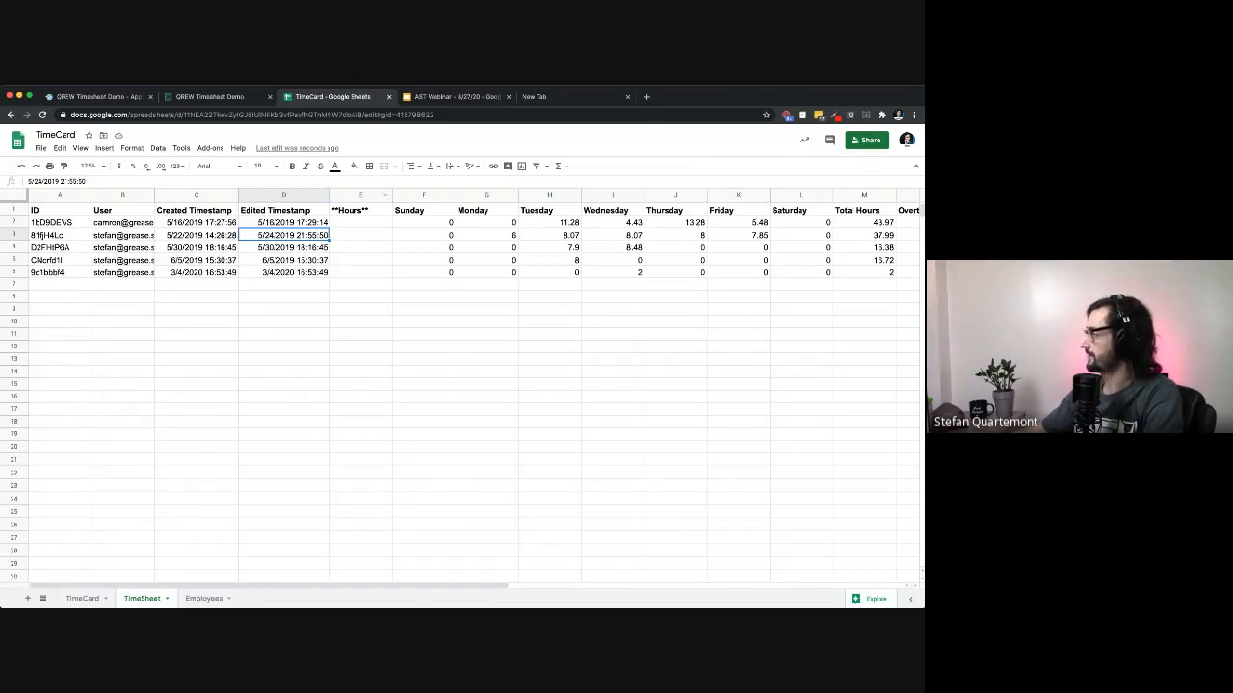
Step: Inspect the TimeSheet sheet's empty **Hours** column and the weekday columns that start at Sunday
{"action": "left_click", "coordinate": [361, 195]}
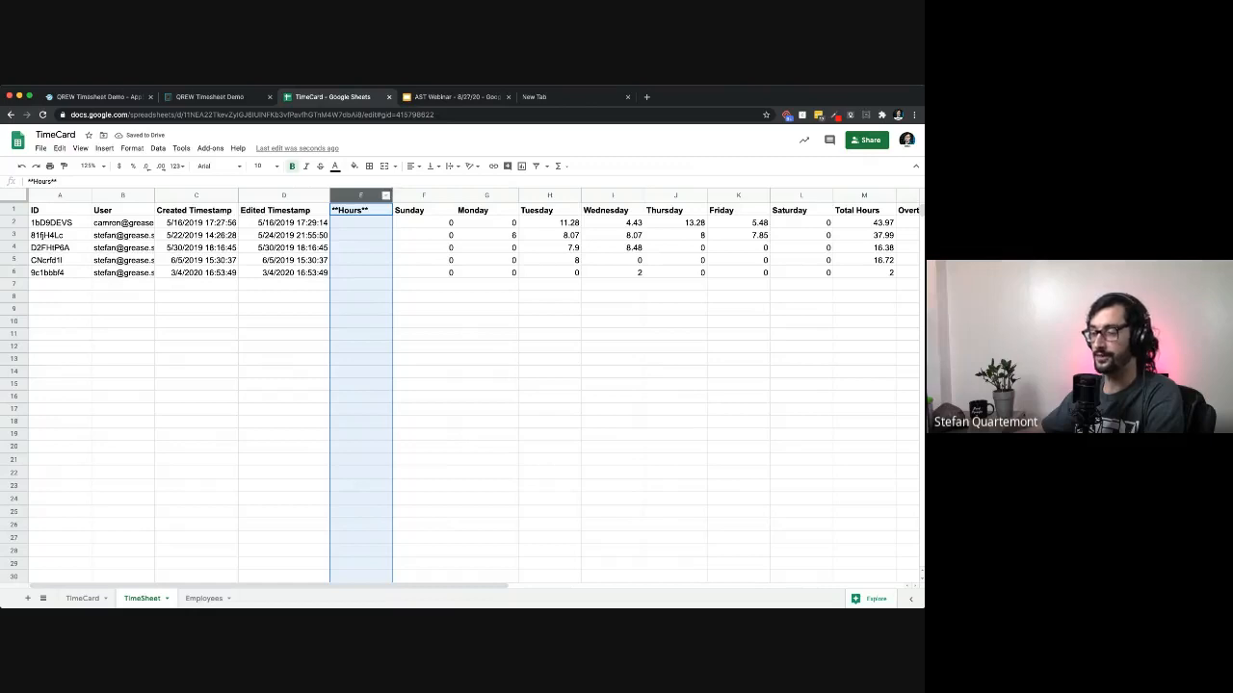
{"action": "left_click", "coordinate": [361, 235]}
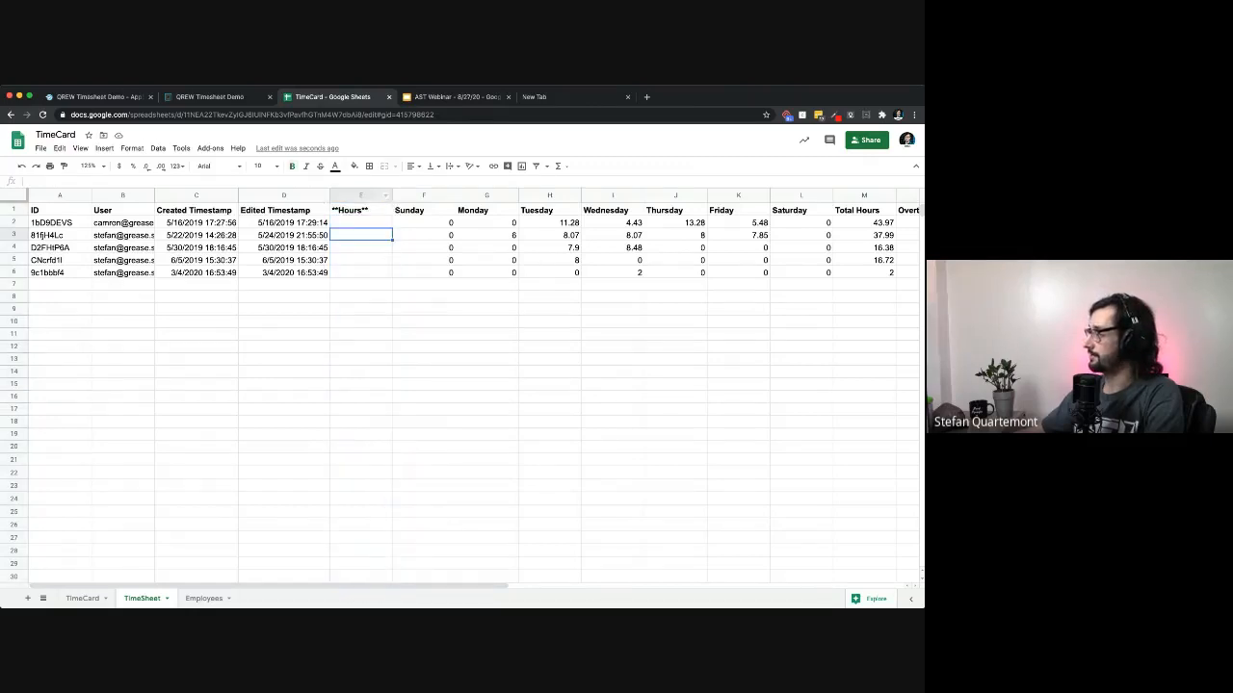
{"action": "left_click", "coordinate": [362, 210]}
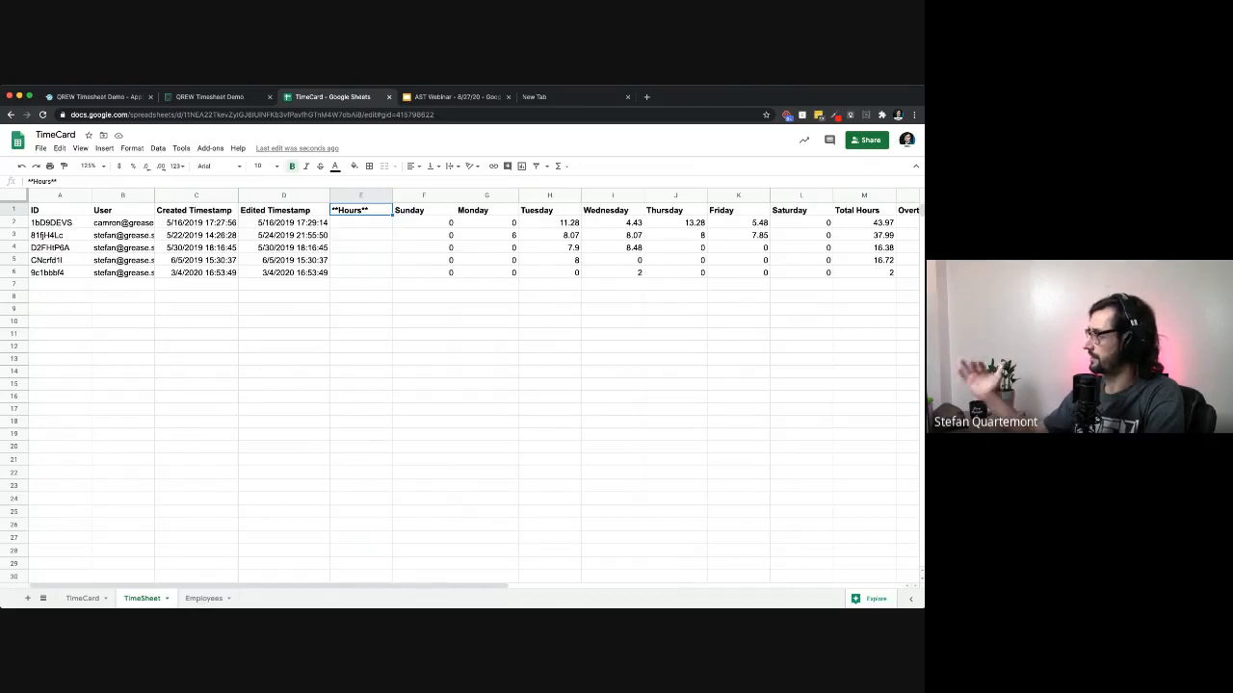
{"action": "left_click", "coordinate": [423, 210]}
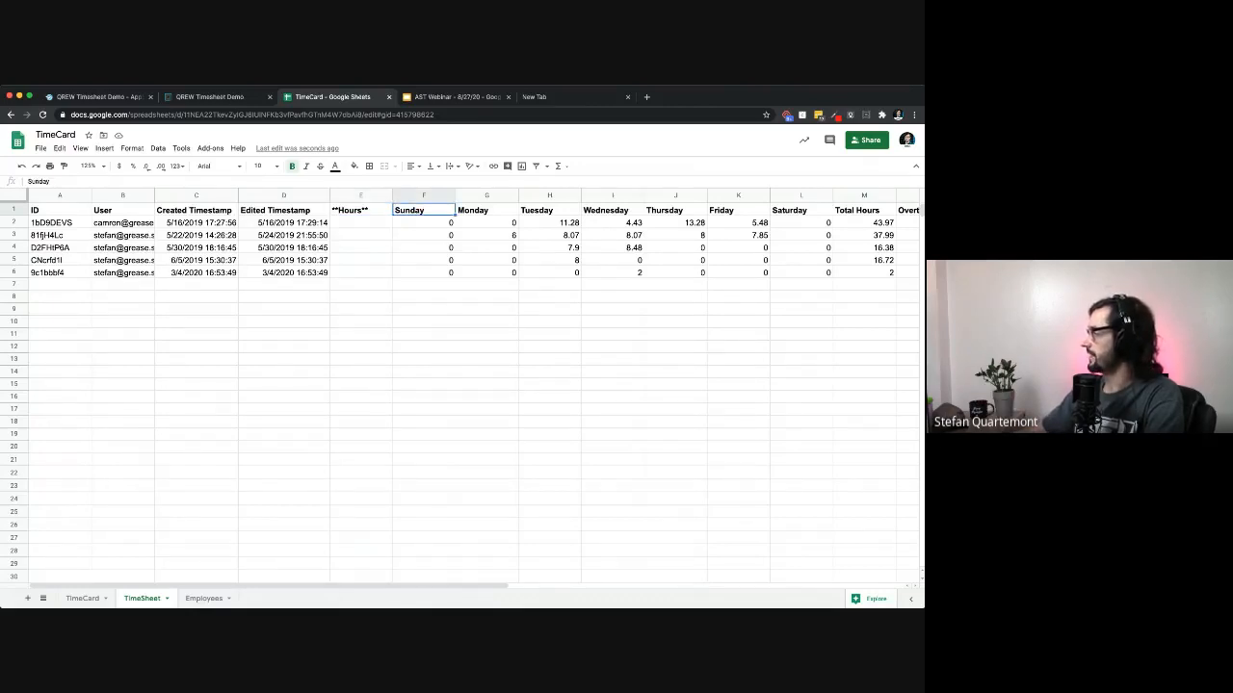
{"action": "scroll", "coordinate": [462, 385], "scroll_direction": "right", "scroll_amount": 4}
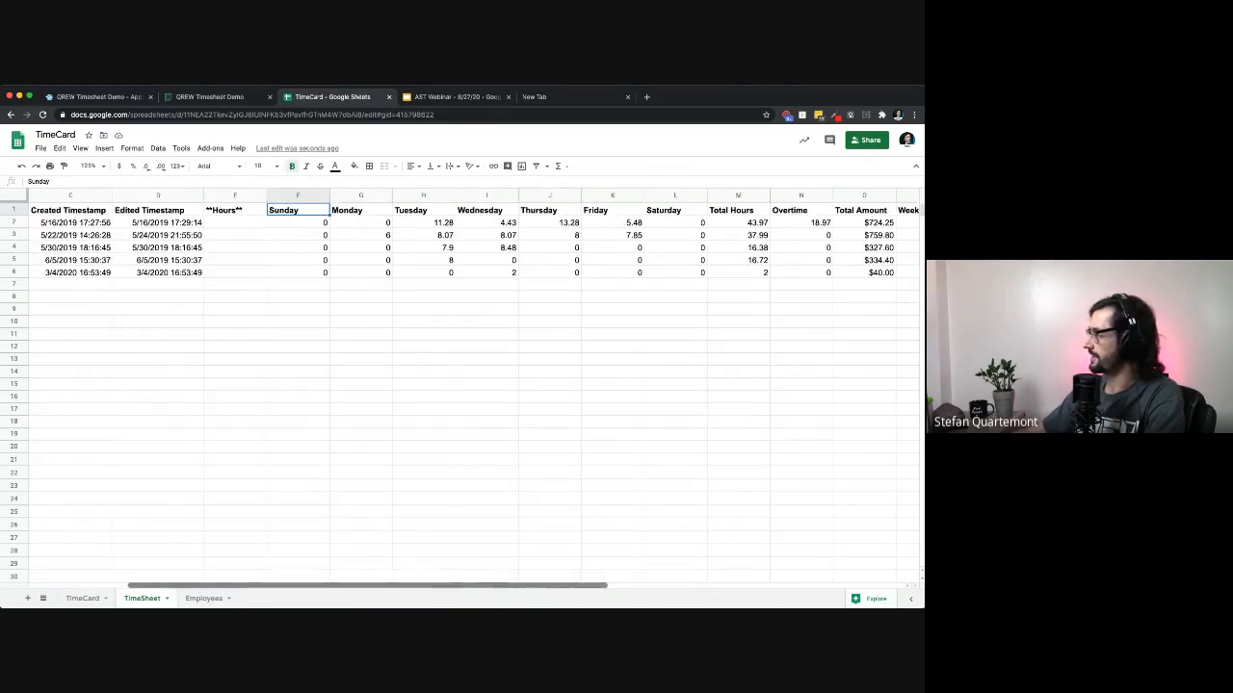
{"action": "scroll", "coordinate": [462, 386], "scroll_direction": "right", "scroll_amount": 2}
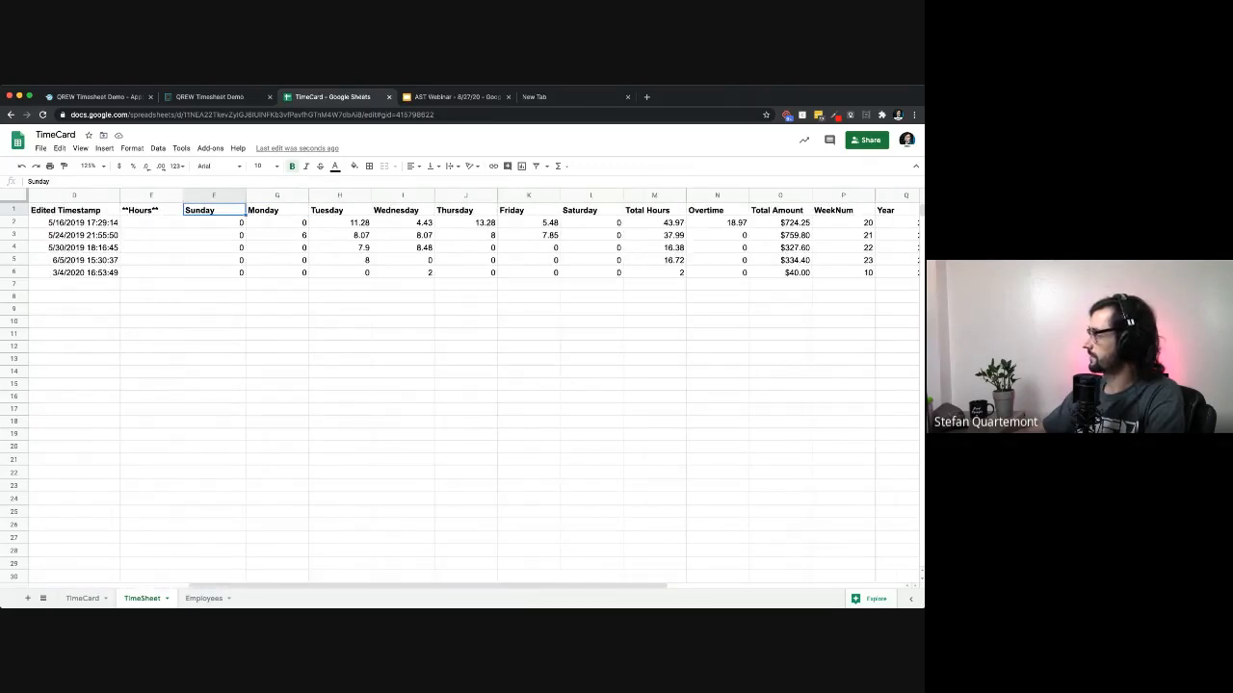
Step: Examine the TimeSheet sheet's Total Hours, Overtime, Total Amount, WeekNum and Year columns one by one
{"action": "left_click", "coordinate": [655, 195]}
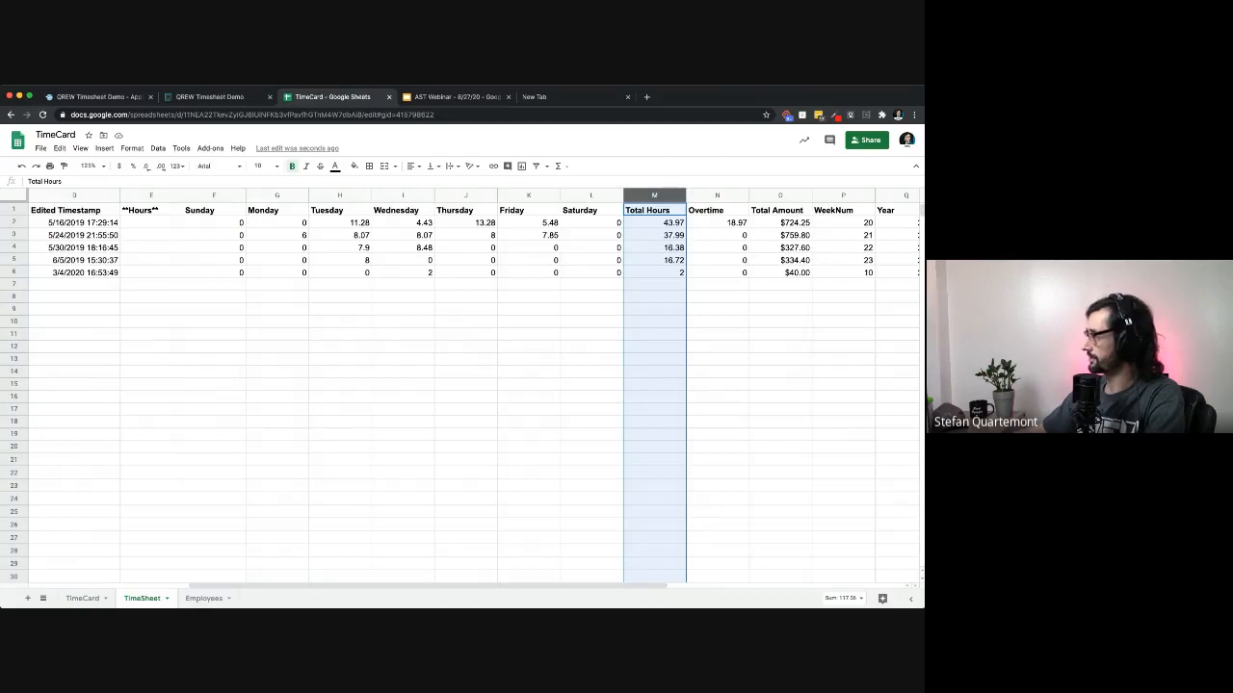
{"action": "left_click", "coordinate": [718, 195]}
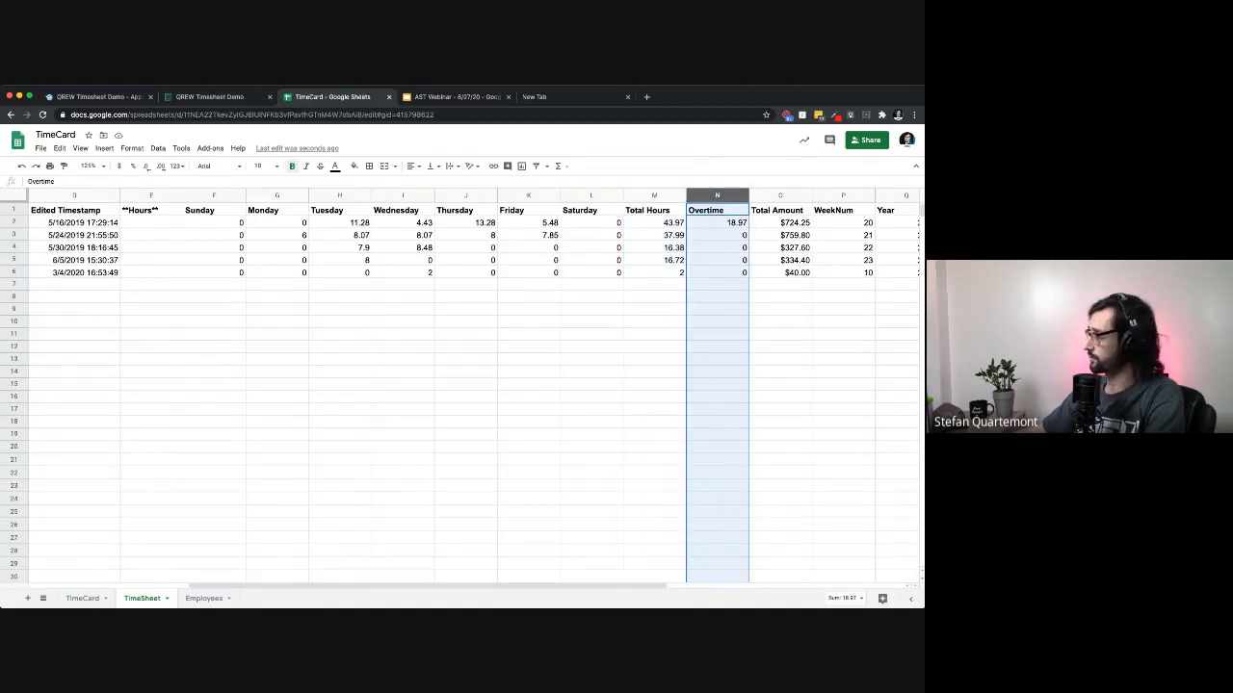
{"action": "left_click", "coordinate": [781, 196]}
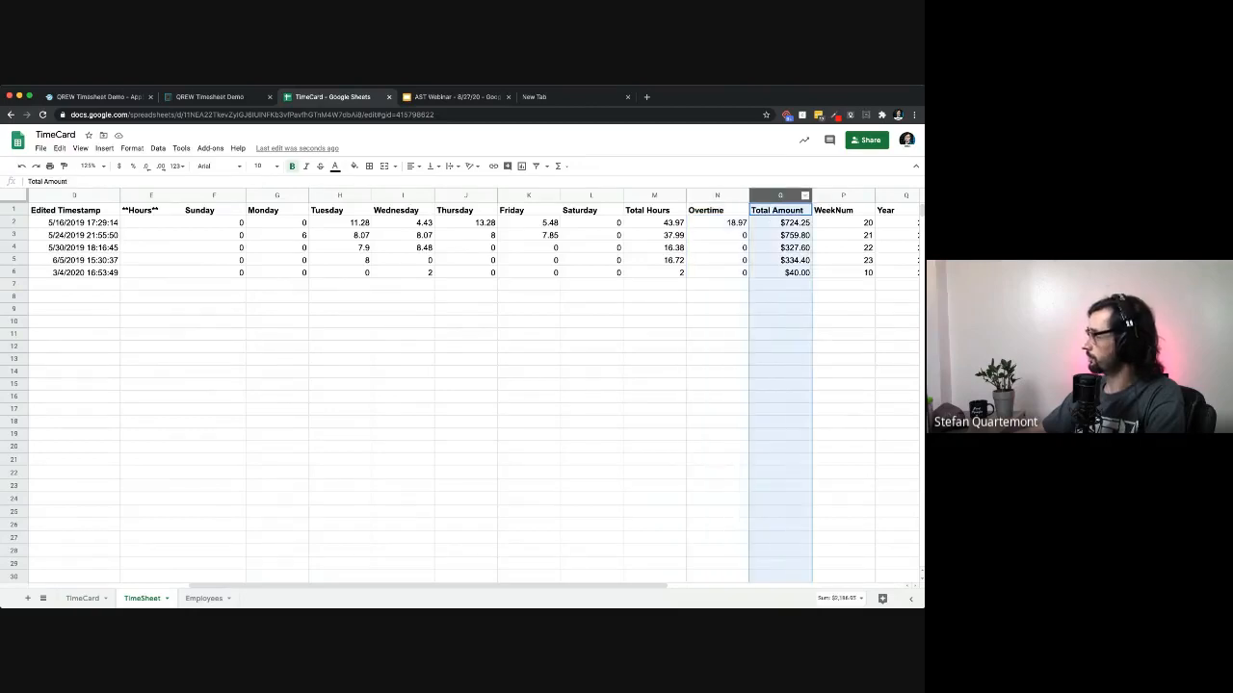
{"action": "scroll", "coordinate": [472, 386], "scroll_direction": "right", "scroll_amount": 2}
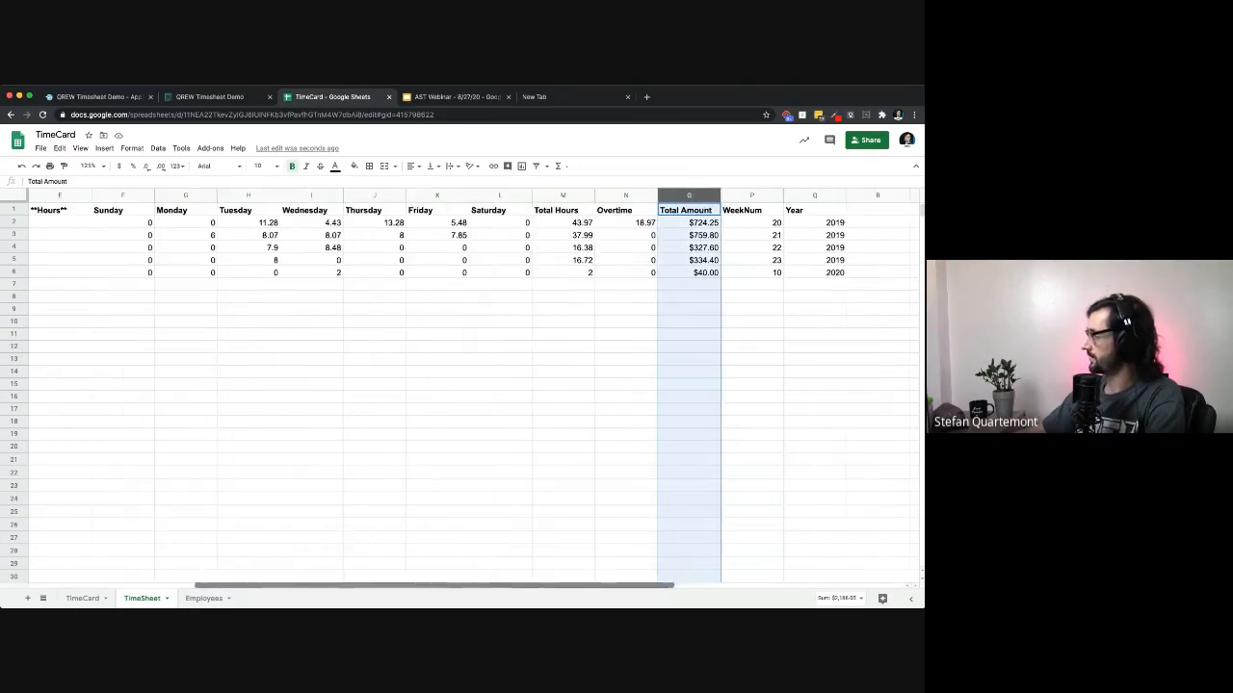
{"action": "left_click", "coordinate": [752, 196]}
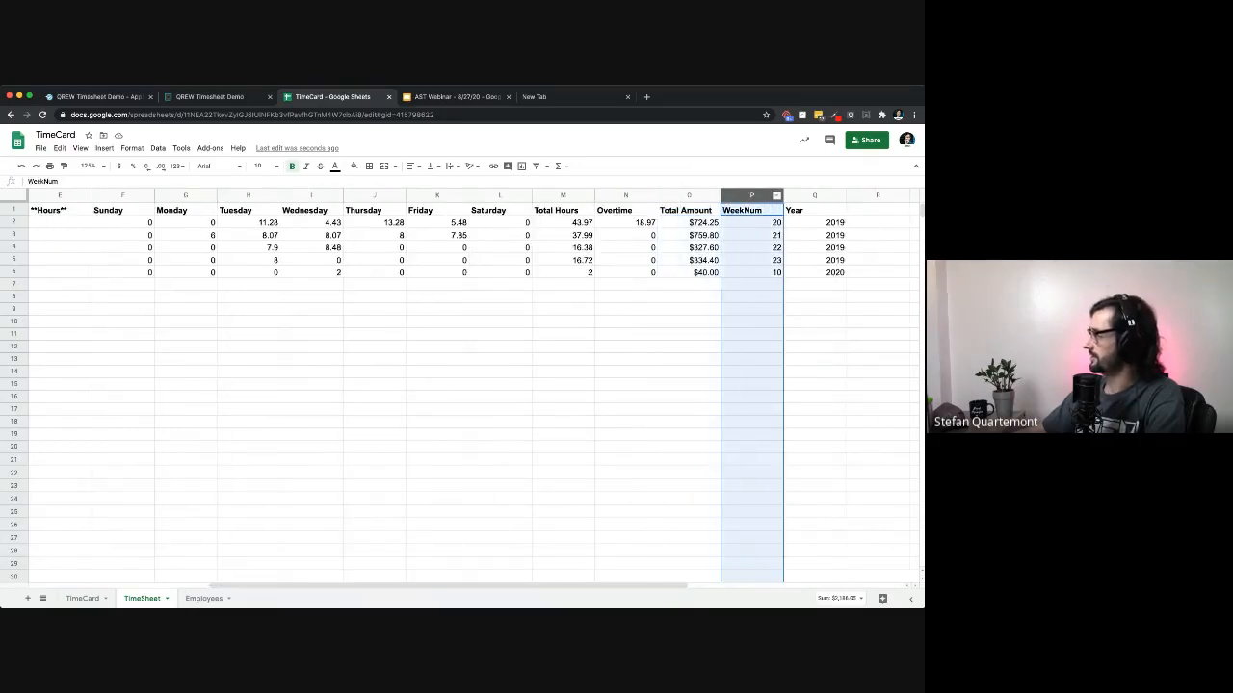
{"action": "left_click", "coordinate": [815, 195]}
{"action": "left_click", "coordinate": [752, 195]}
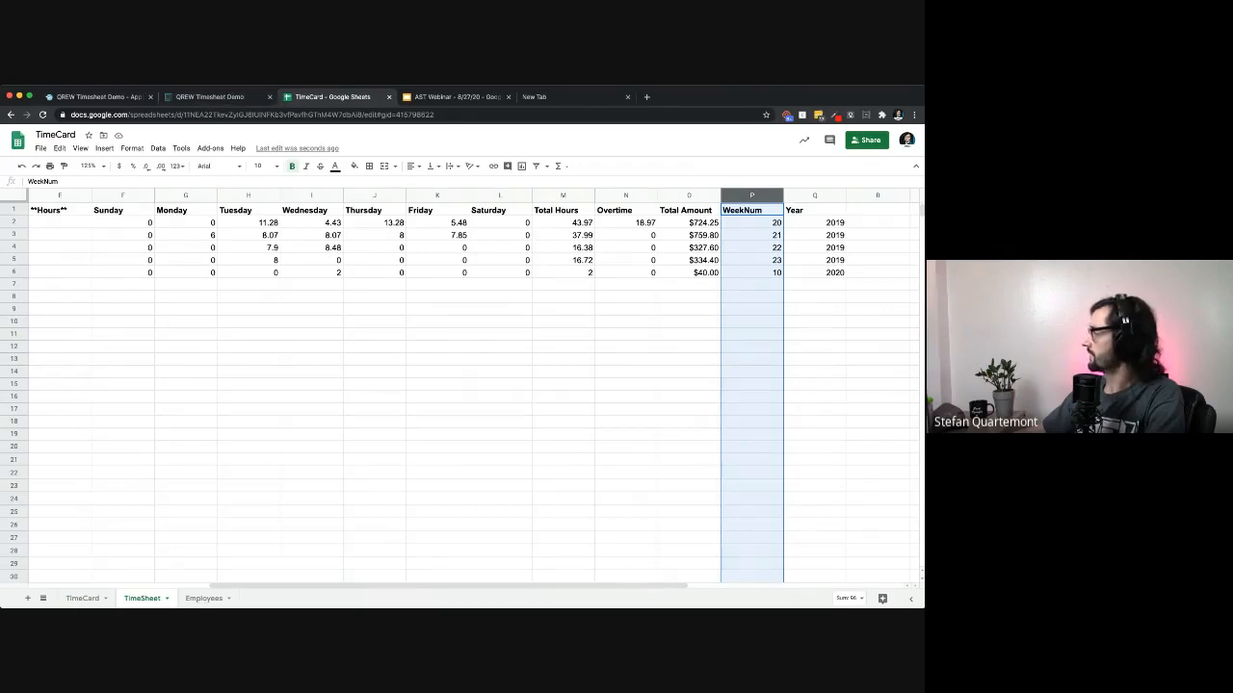
Step: Set the TimeSheet sheet's zoom to 150% and return to its first columns
{"action": "left_click", "coordinate": [89, 166]}
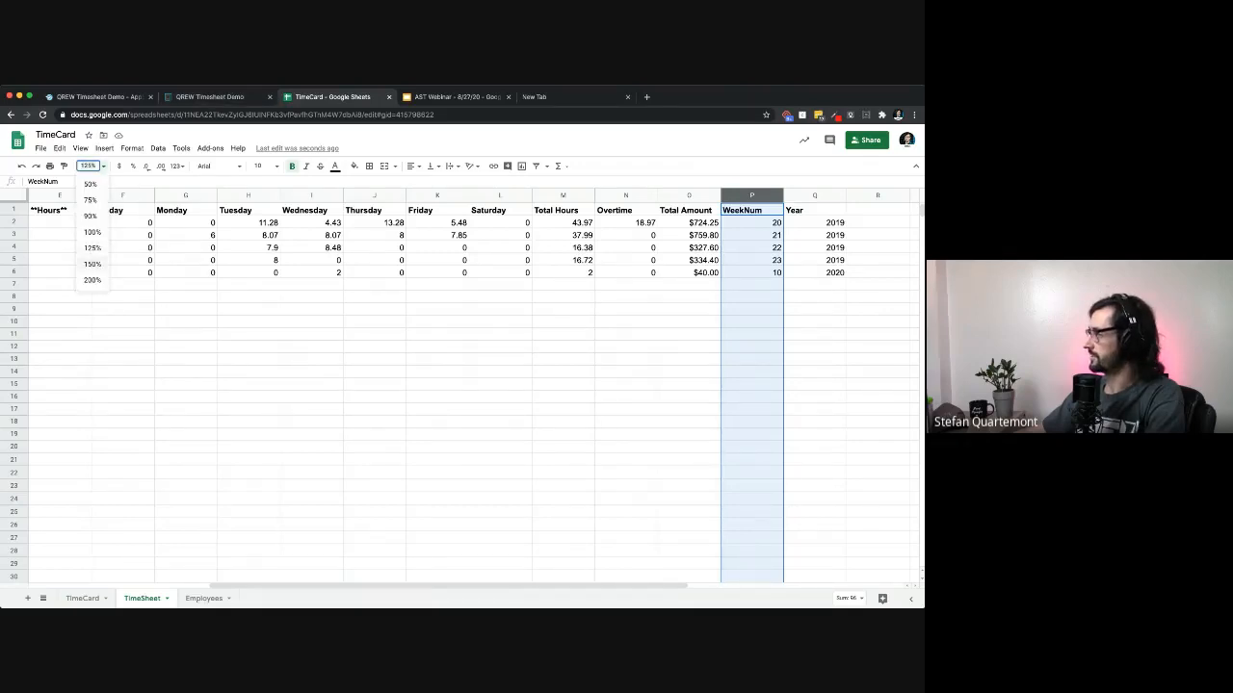
{"action": "left_click", "coordinate": [91, 264]}
{"action": "scroll", "coordinate": [463, 385], "scroll_direction": "left", "scroll_amount": 3}
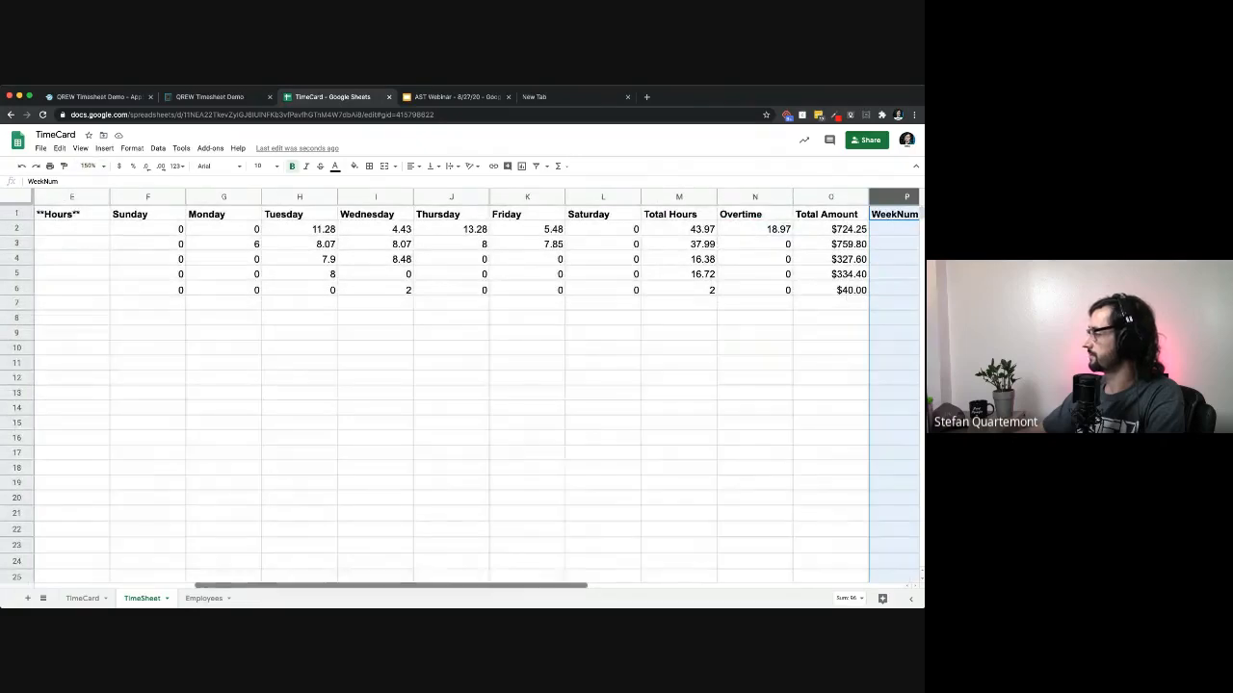
{"action": "scroll", "coordinate": [463, 385], "scroll_direction": "left", "scroll_amount": 2}
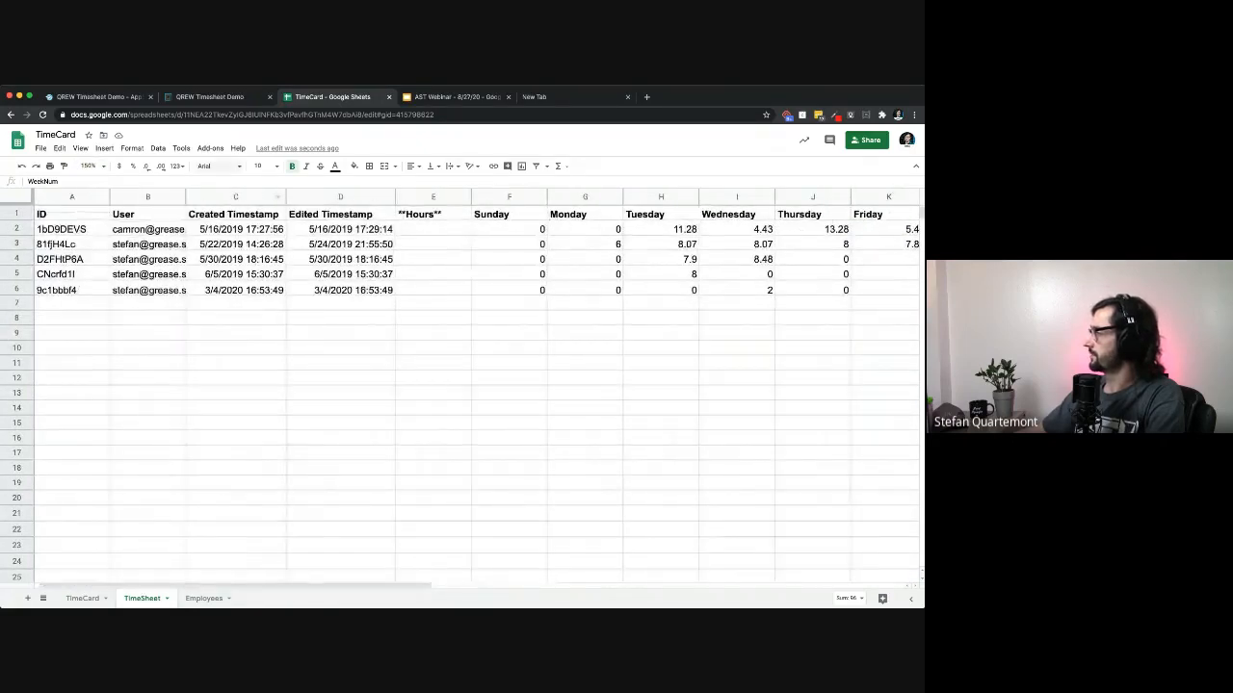
Step: Switch to the QREW Timesheet Demo app, show the This Weeks view and sync its time cards
{"action": "left_click", "coordinate": [210, 97]}
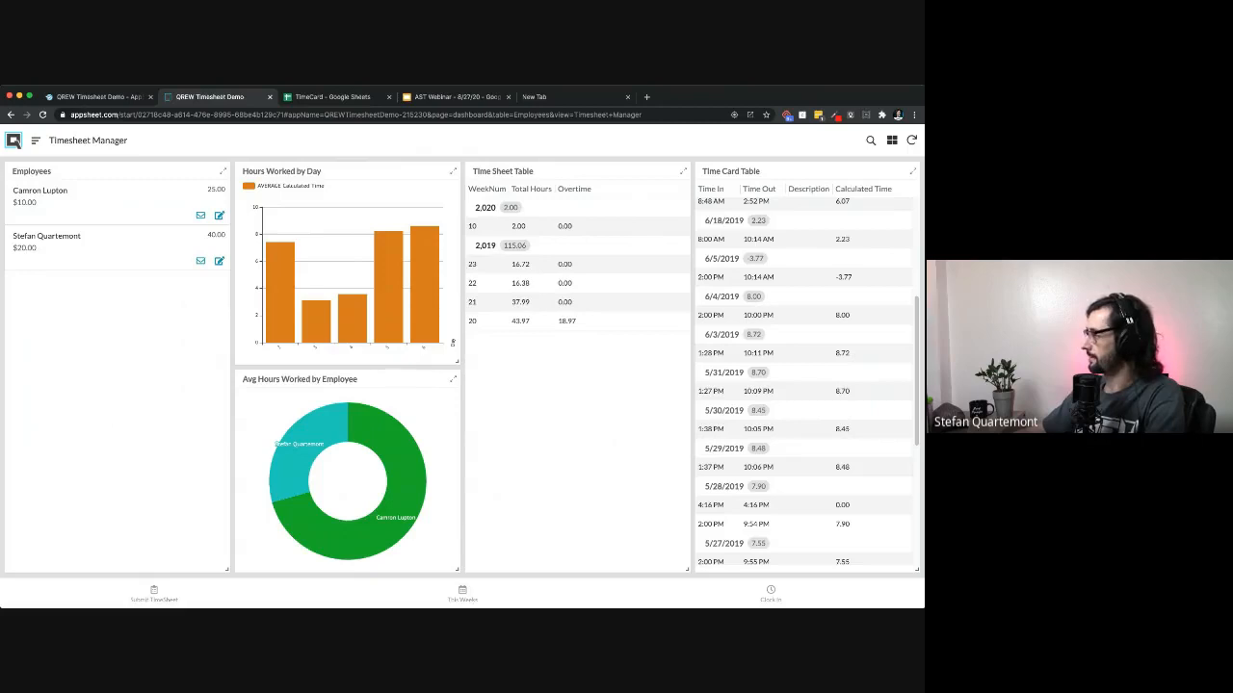
{"action": "left_click", "coordinate": [36, 140]}
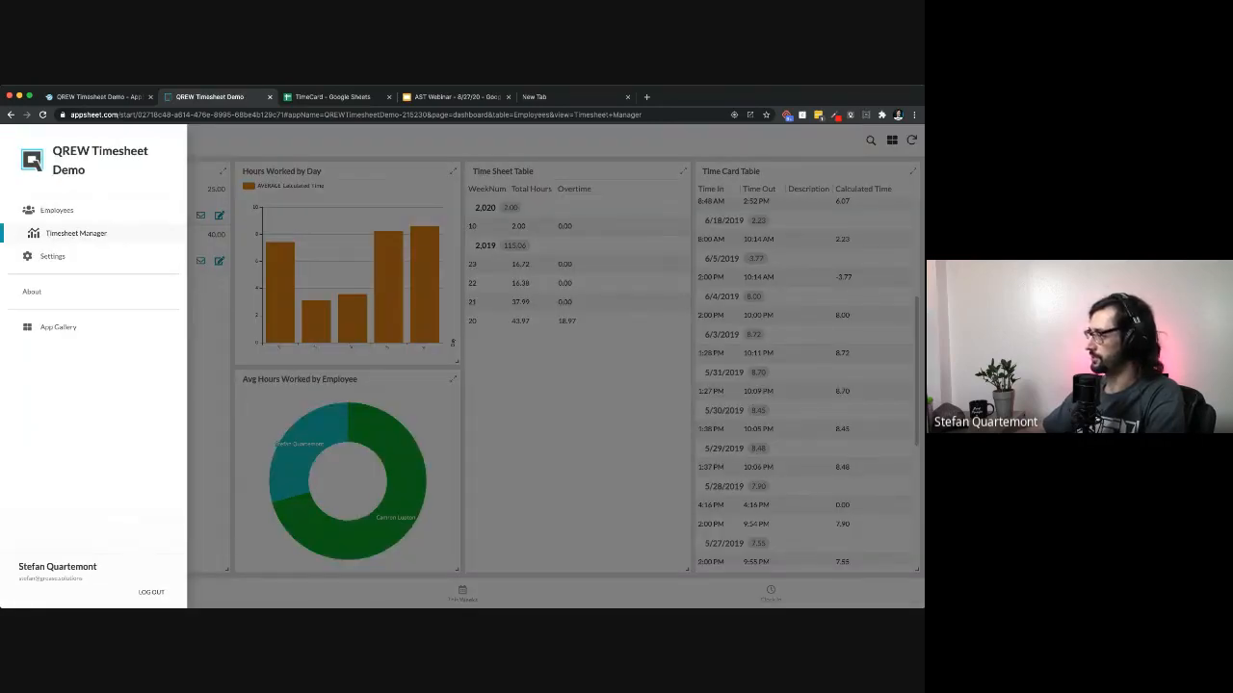
{"action": "left_click", "coordinate": [462, 366]}
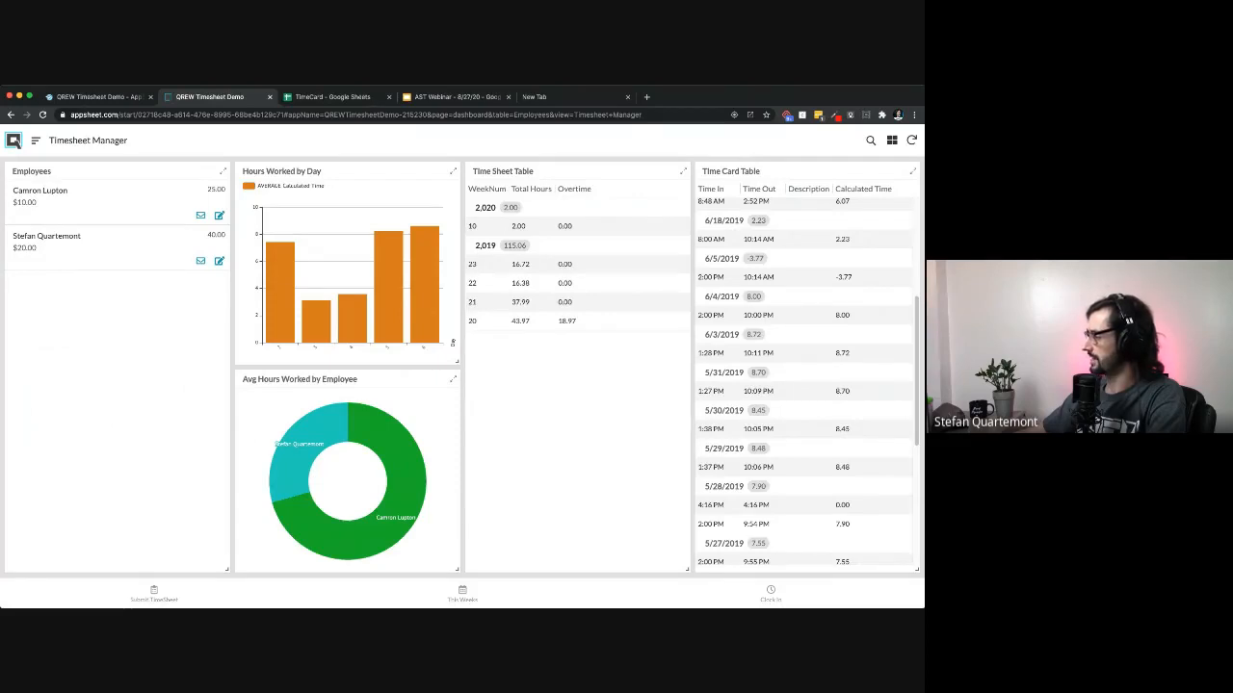
{"action": "left_click", "coordinate": [462, 593]}
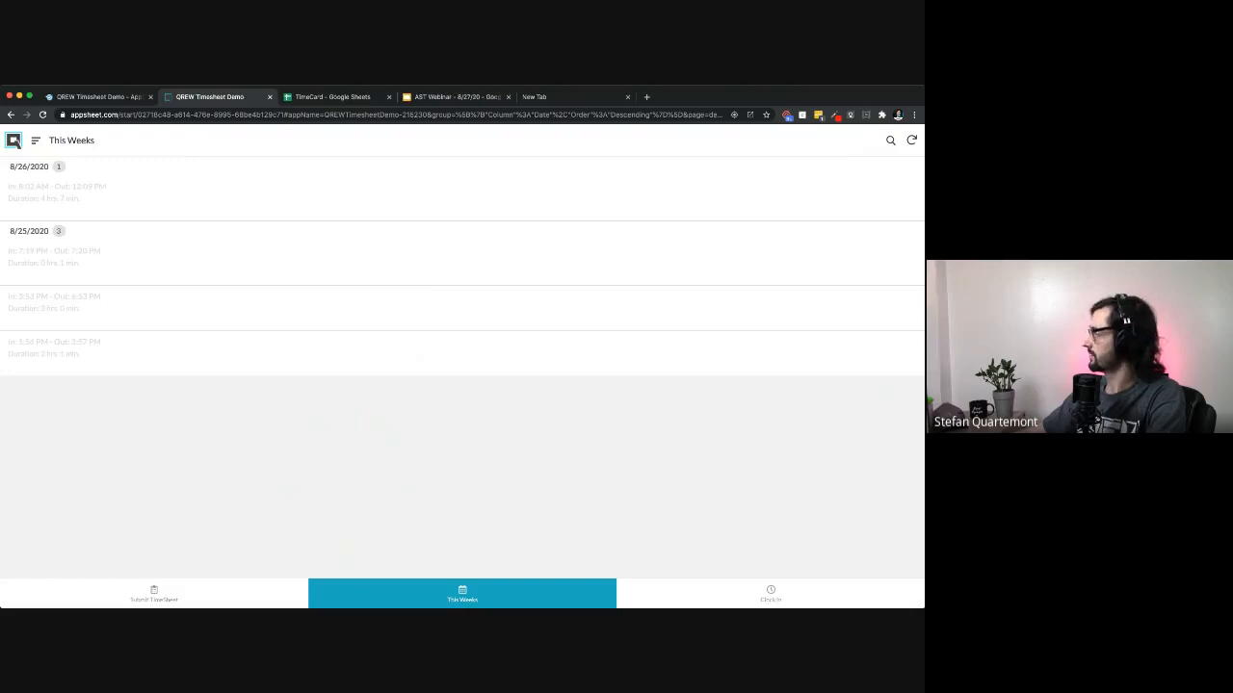
{"action": "left_click", "coordinate": [911, 140]}
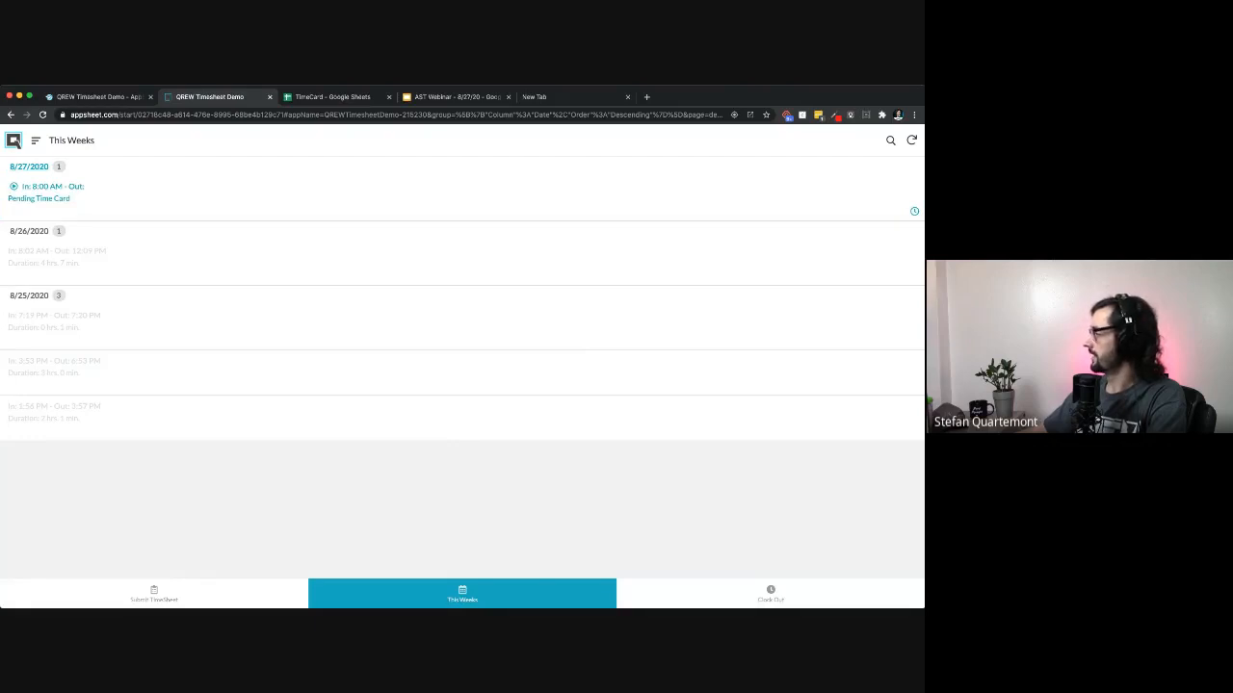
Step: Review the Clock Out view and clock out of the pending 8/27/2020 time card from the This Weeks list
{"action": "left_click", "coordinate": [771, 593]}
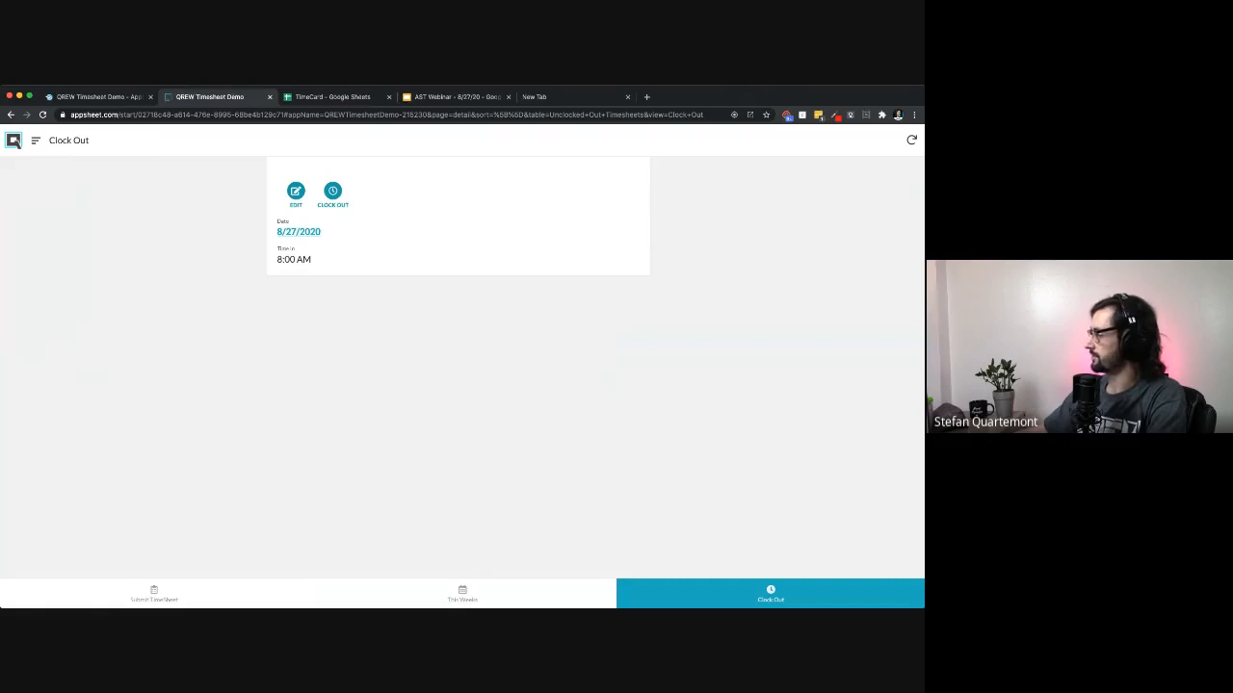
{"action": "left_click", "coordinate": [462, 594]}
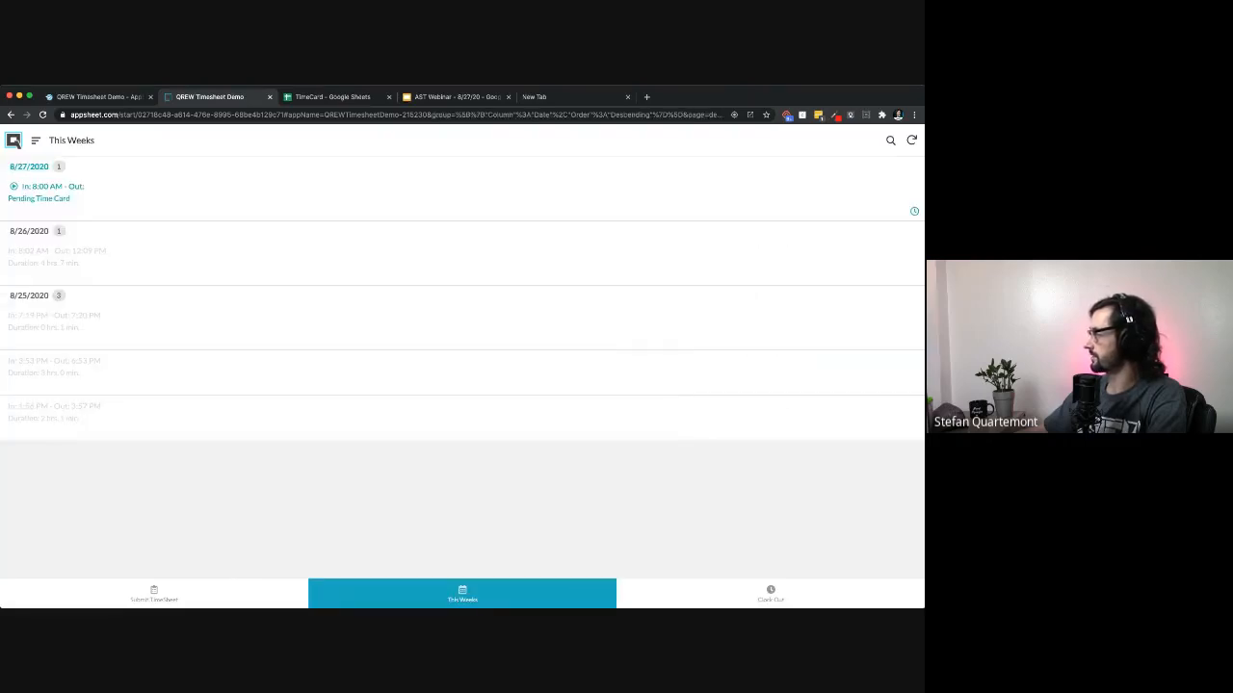
{"action": "left_click", "coordinate": [914, 210]}
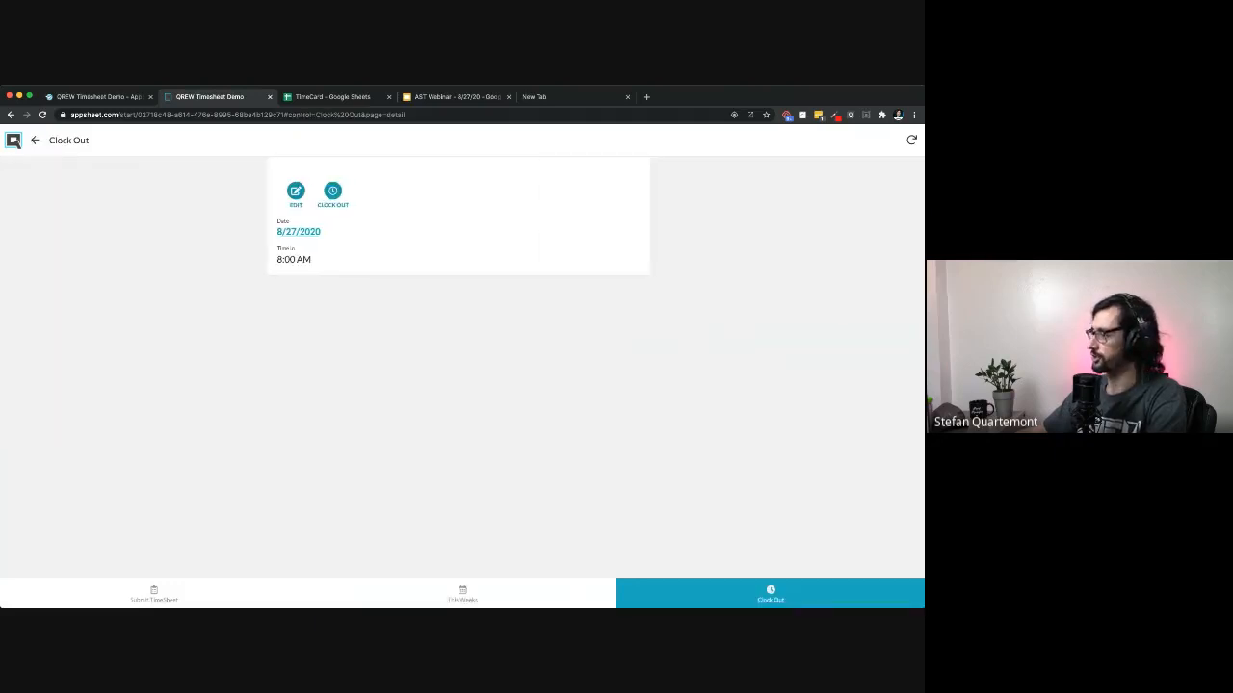
{"action": "left_click", "coordinate": [35, 139]}
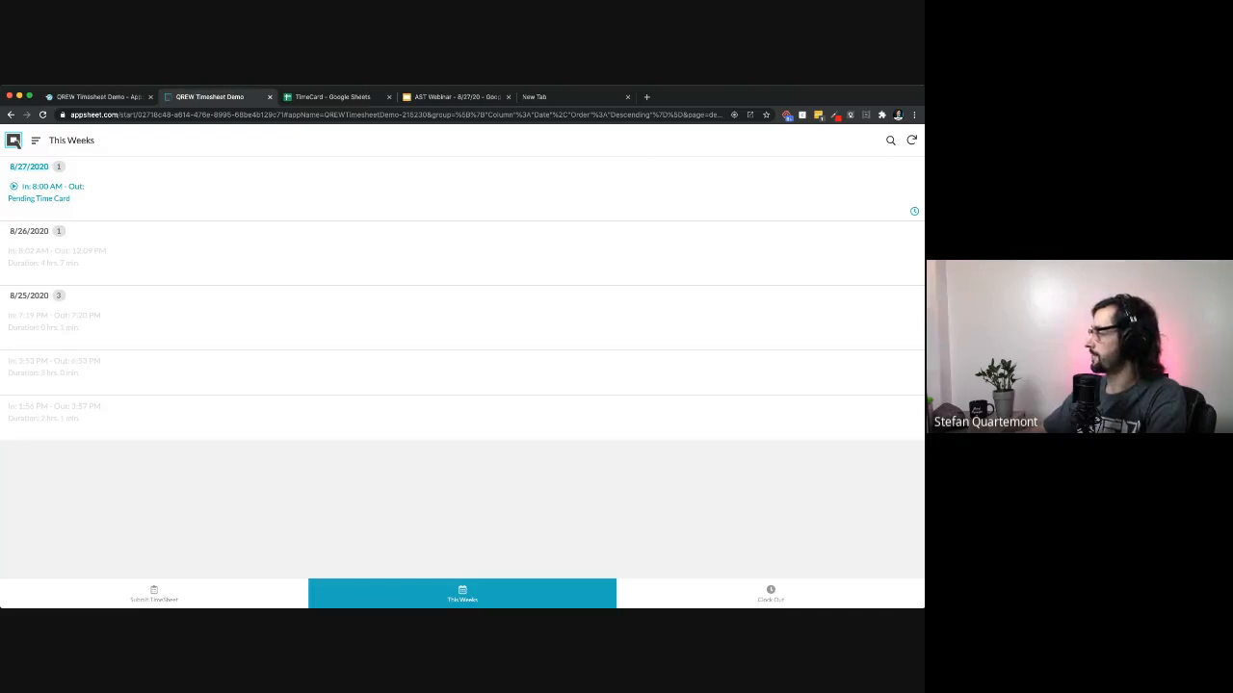
{"action": "left_click", "coordinate": [914, 210]}
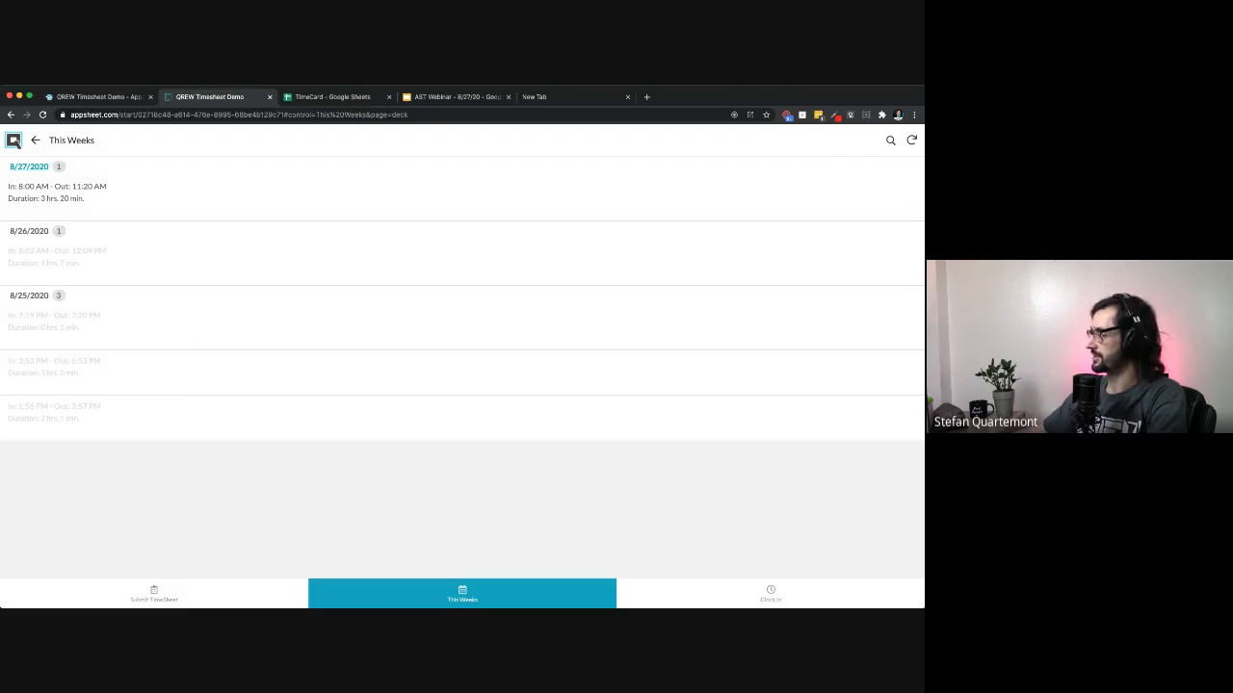
Step: Open the Submit TimeSheet form and review its daily hours, Total Hours and Overtime fields
{"action": "left_click", "coordinate": [154, 593]}
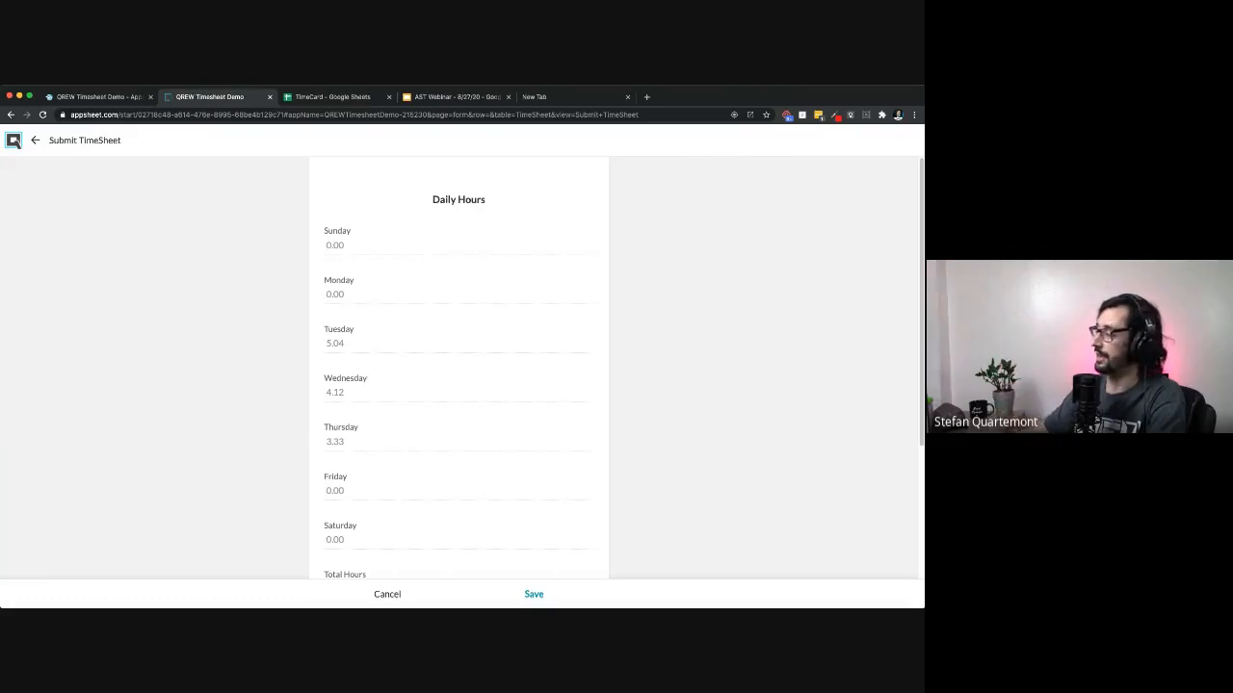
{"action": "scroll", "coordinate": [459, 366], "scroll_direction": "down", "scroll_amount": 1}
{"action": "scroll", "coordinate": [458, 366], "scroll_direction": "down", "scroll_amount": 5}
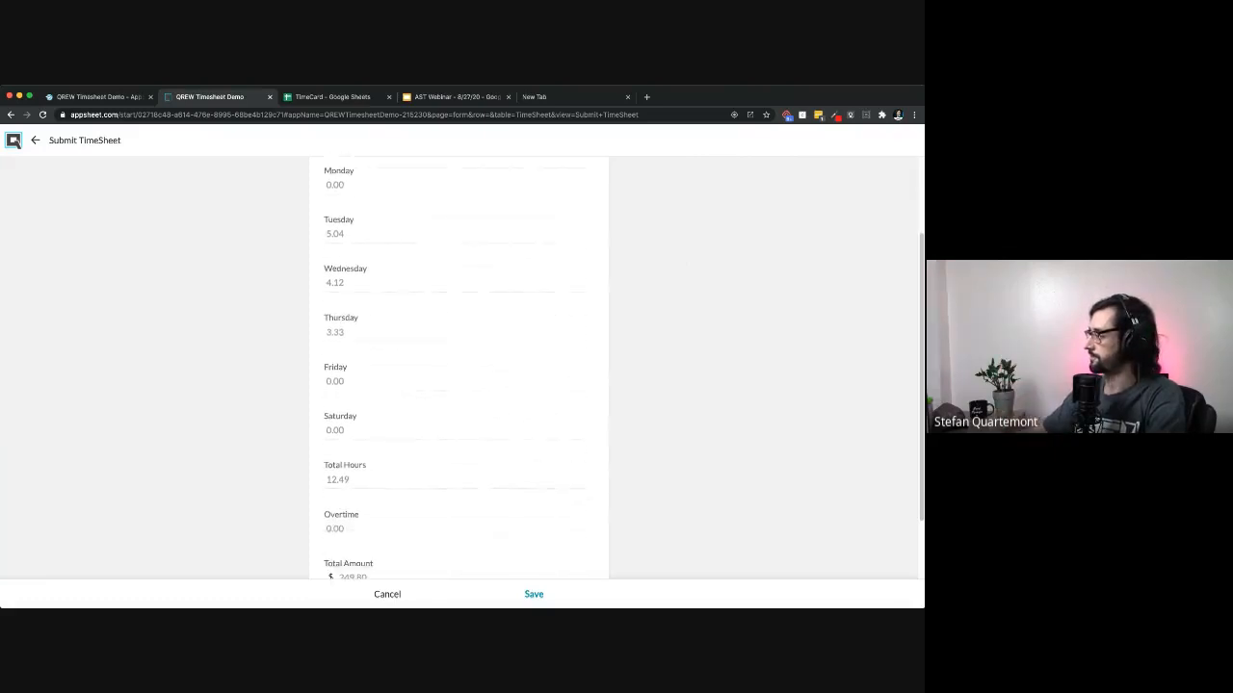
{"action": "left_click_drag", "start_coordinate": [326, 397], "coordinate": [350, 398]}
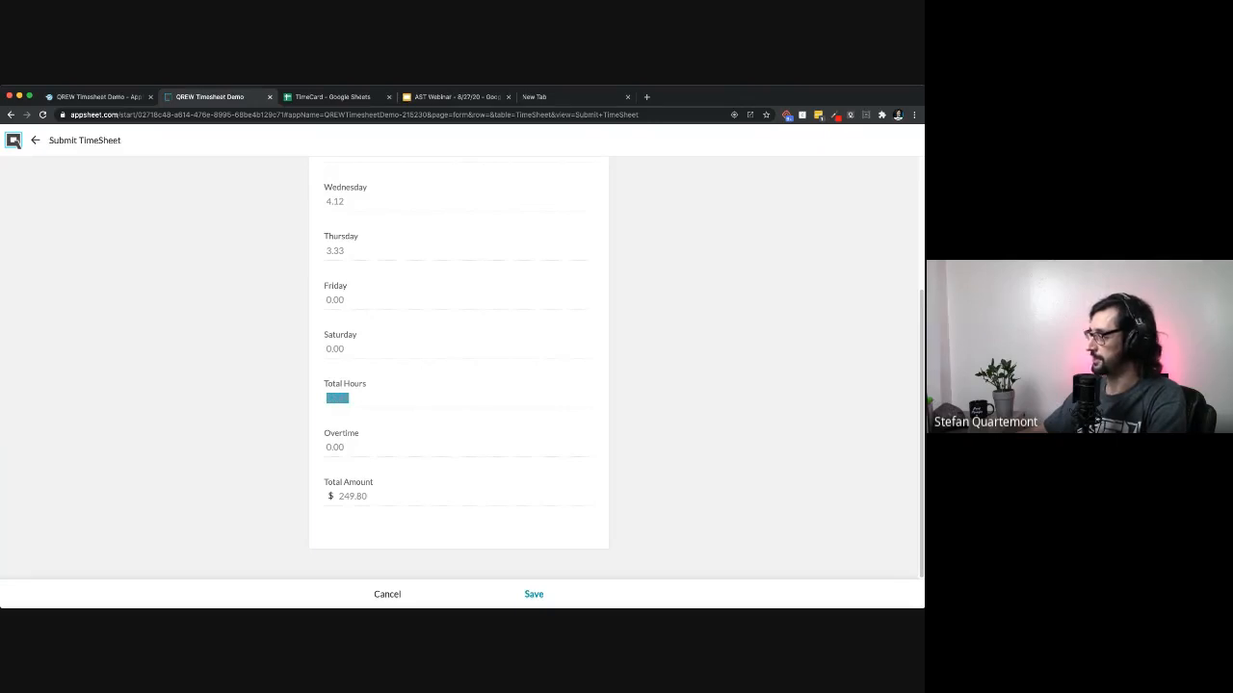
{"action": "left_click_drag", "start_coordinate": [345, 447], "coordinate": [325, 447]}
{"action": "left_click", "coordinate": [335, 449]}
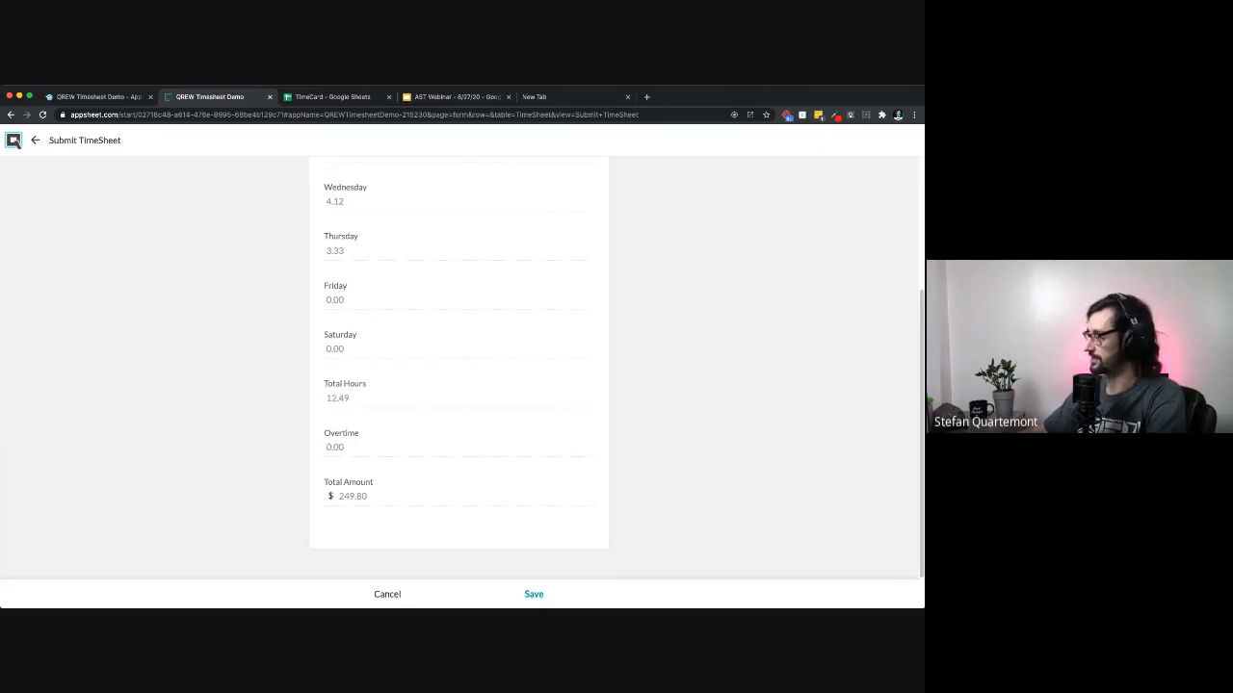
Step: Check the Total Amount on the Submit TimeSheet form and save the weekly timesheet
{"action": "left_click_drag", "start_coordinate": [350, 497], "coordinate": [368, 497]}
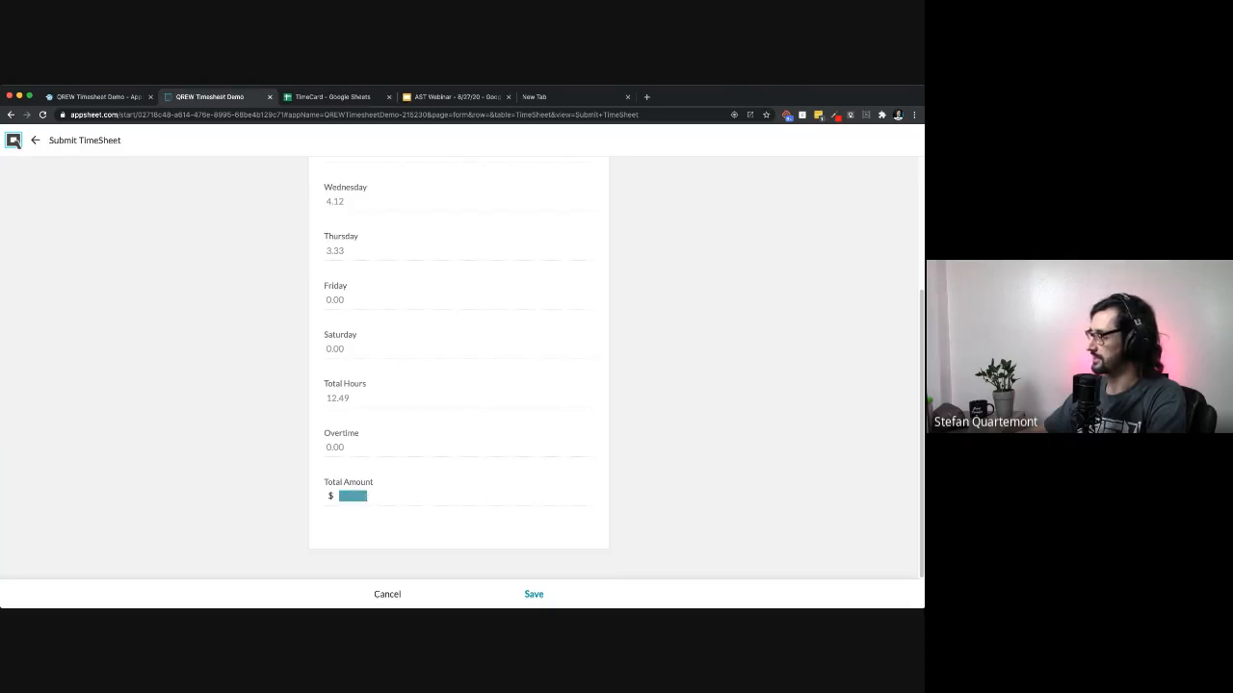
{"action": "left_click", "coordinate": [370, 497]}
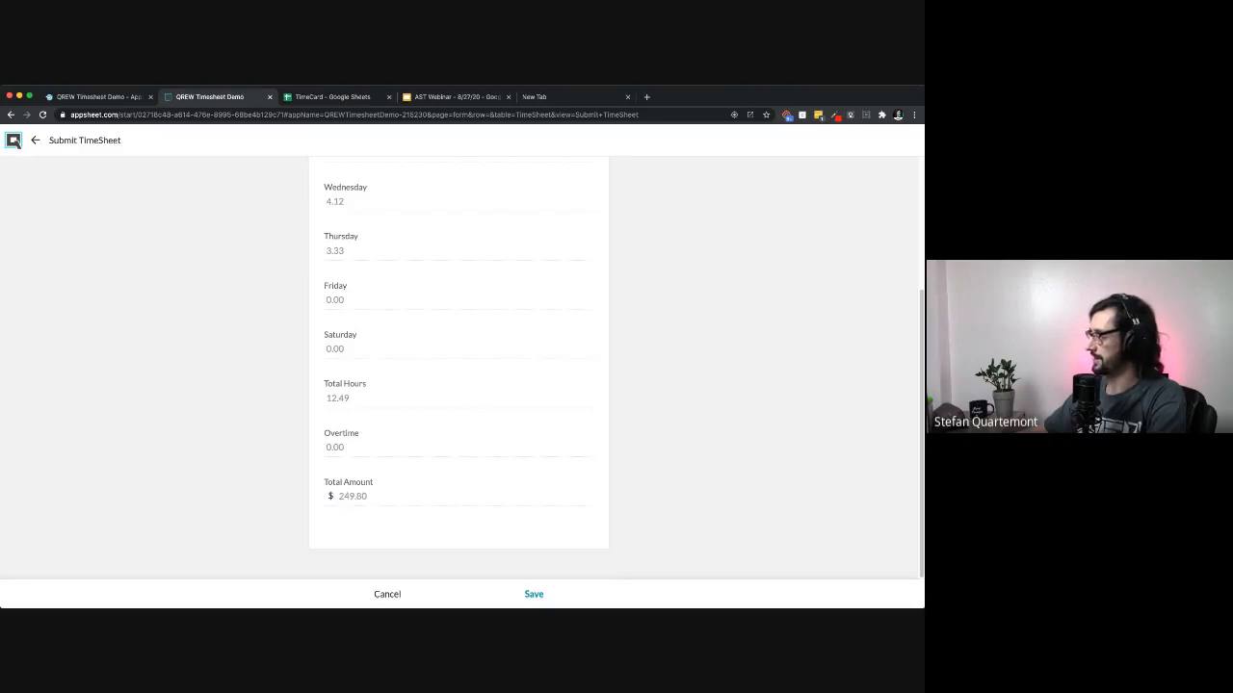
{"action": "left_click", "coordinate": [533, 594]}
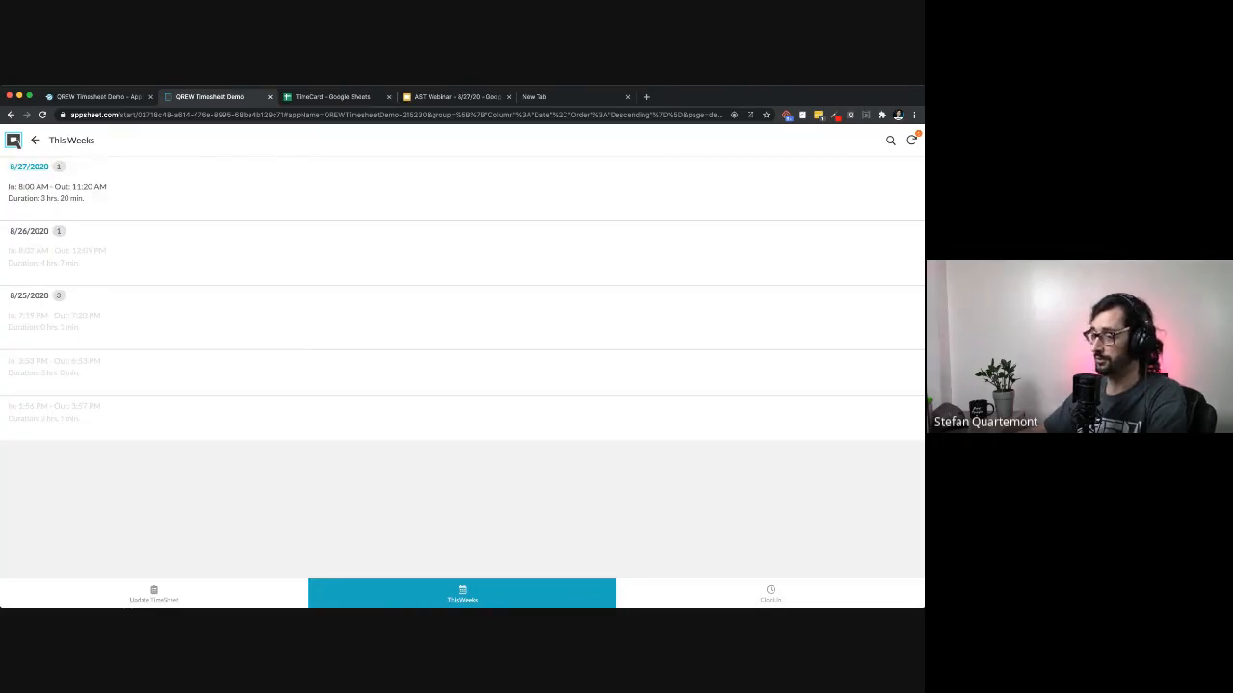
Step: Open the Update TimeSheet form, review its daily and total hours, and cancel without saving
{"action": "left_click", "coordinate": [154, 594]}
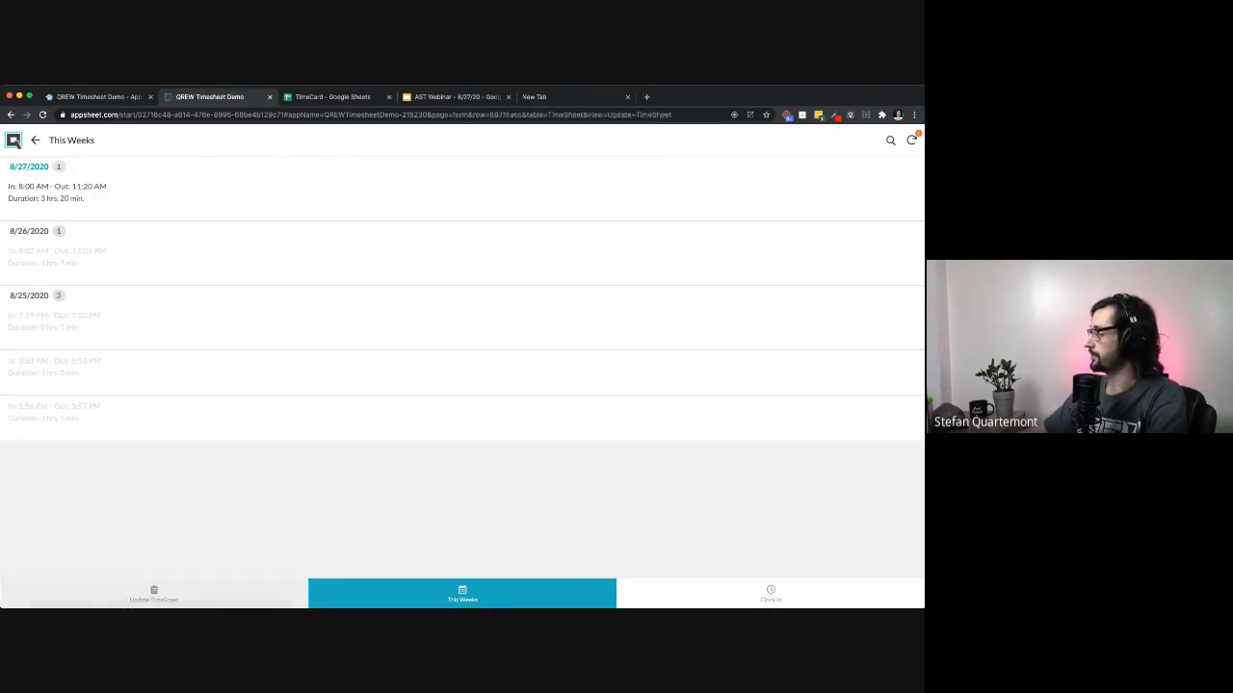
{"action": "scroll", "coordinate": [458, 367], "scroll_direction": "down", "scroll_amount": 3}
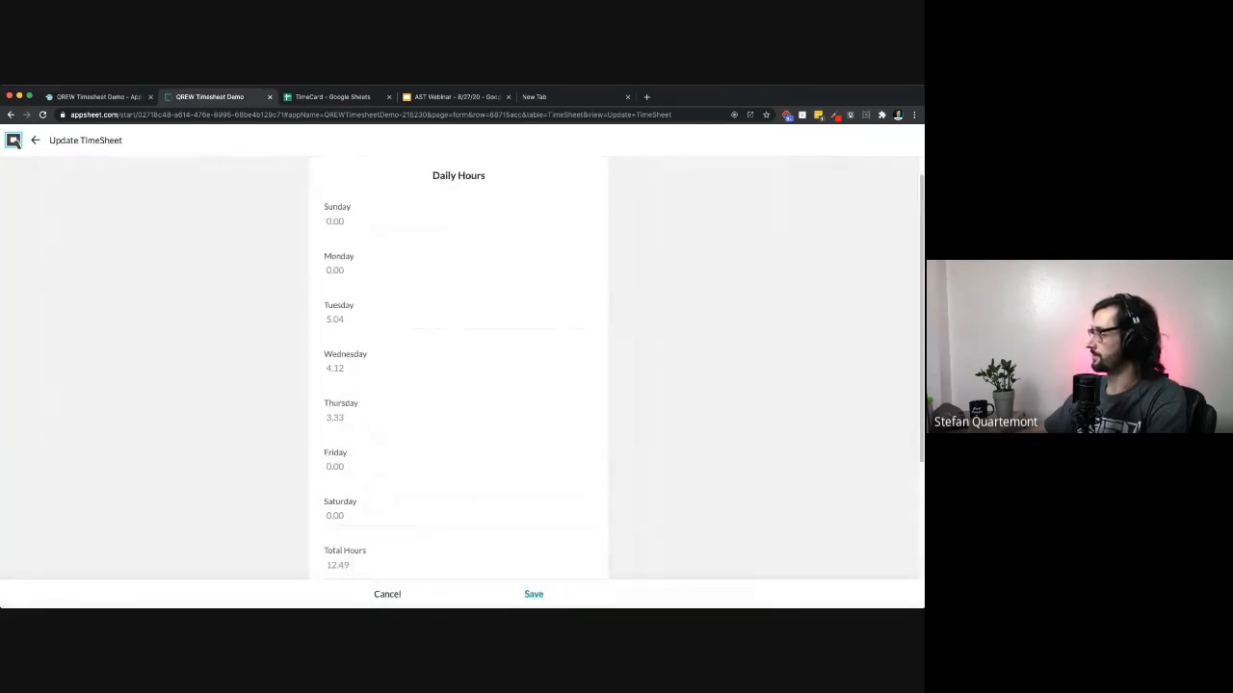
{"action": "scroll", "coordinate": [458, 368], "scroll_direction": "up", "scroll_amount": 3}
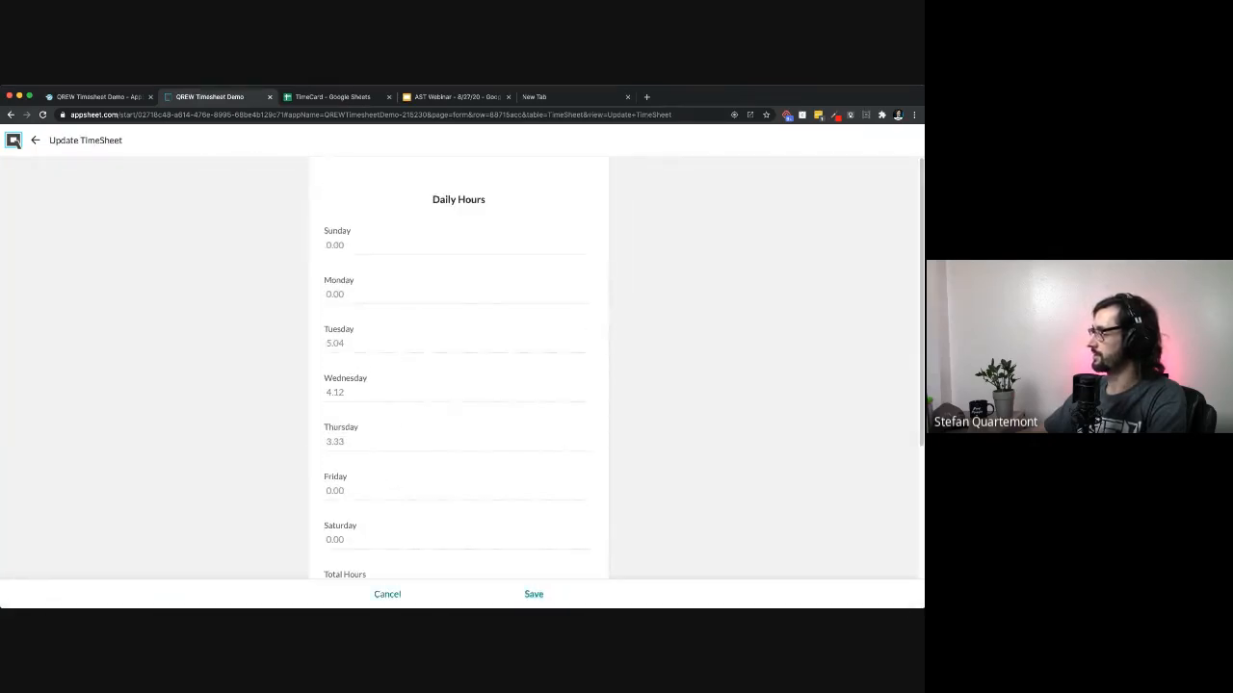
{"action": "left_click", "coordinate": [388, 594]}
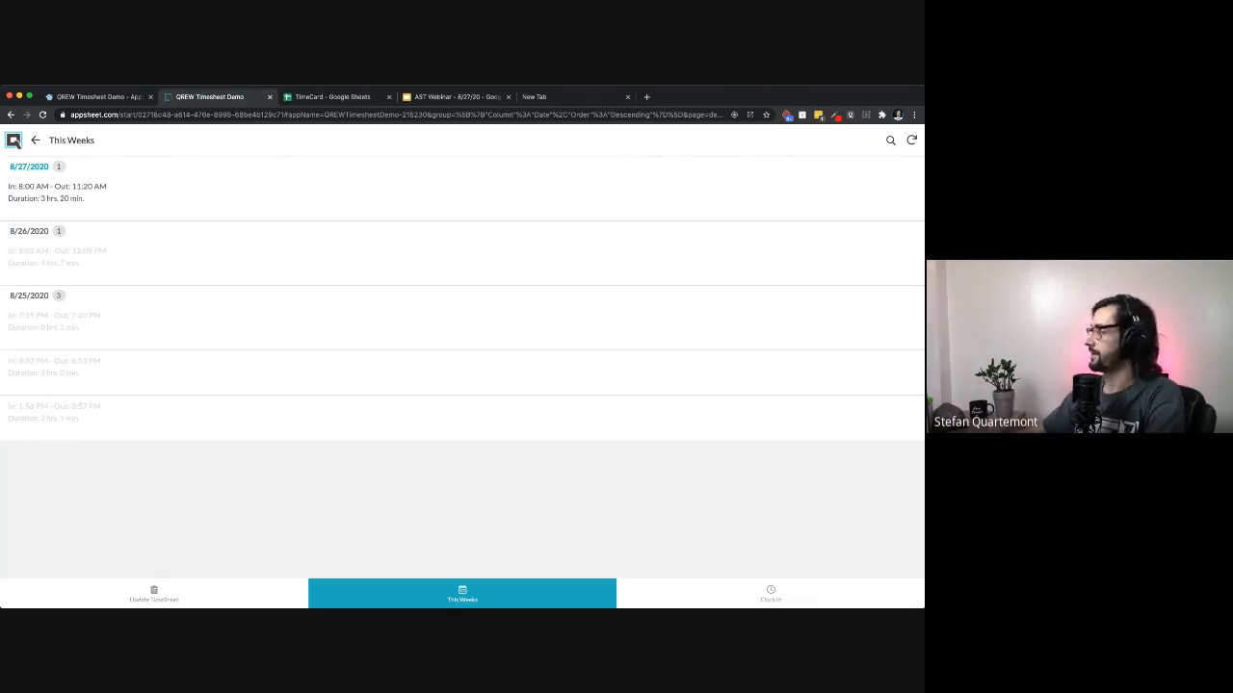
Step: Back out of the This Weeks and Clock Out views and open the Timesheet Manager dashboard
{"action": "key", "text": "ctrl+shift+Tab"}
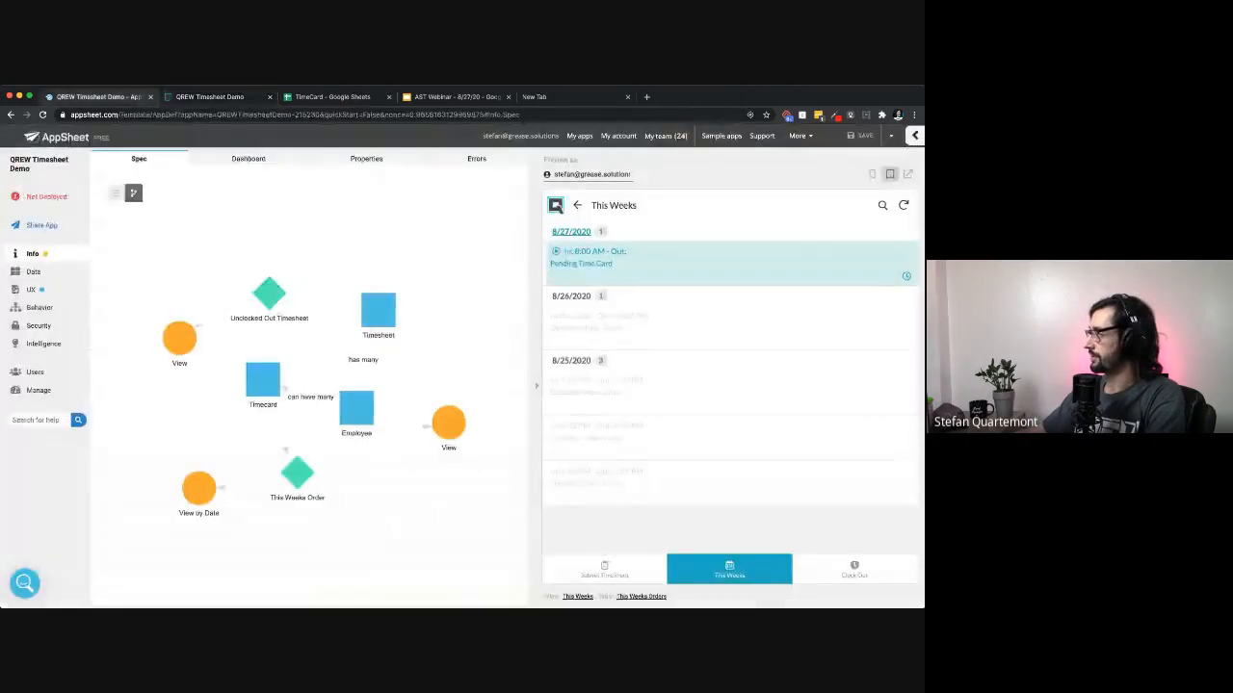
{"action": "key", "text": "ctrl+Tab"}
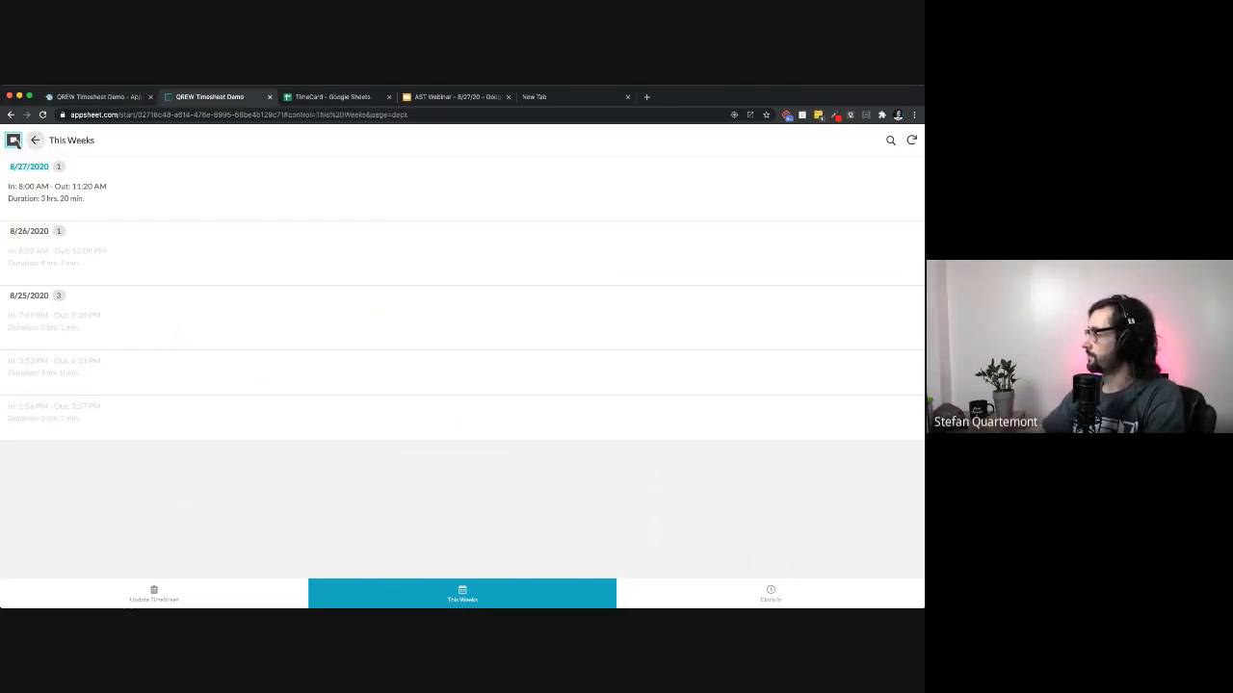
{"action": "left_click", "coordinate": [36, 141]}
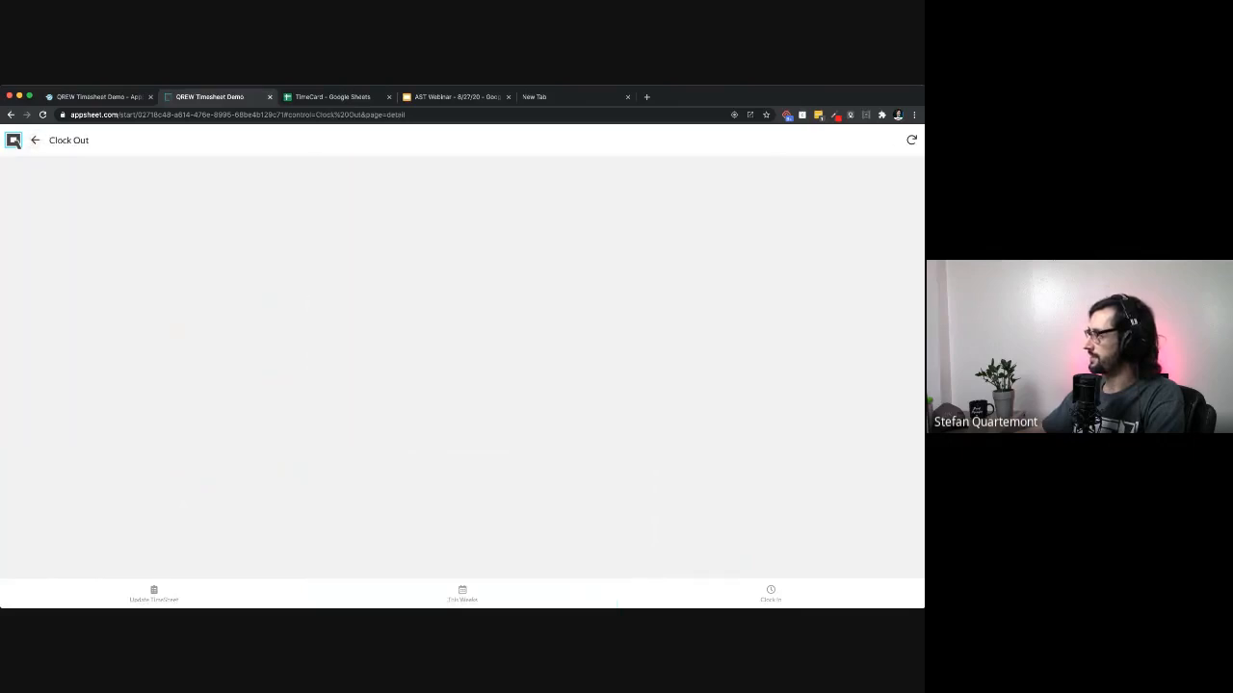
{"action": "left_click", "coordinate": [35, 141]}
{"action": "left_click", "coordinate": [35, 141]}
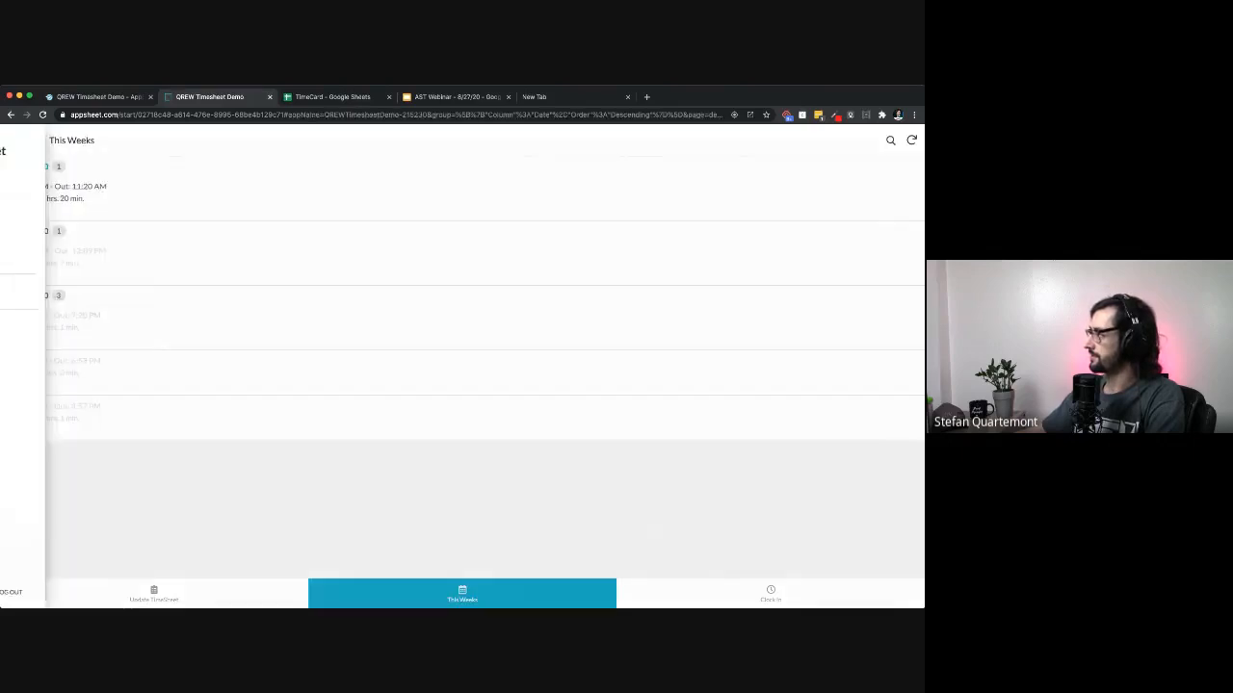
{"action": "left_click", "coordinate": [70, 233]}
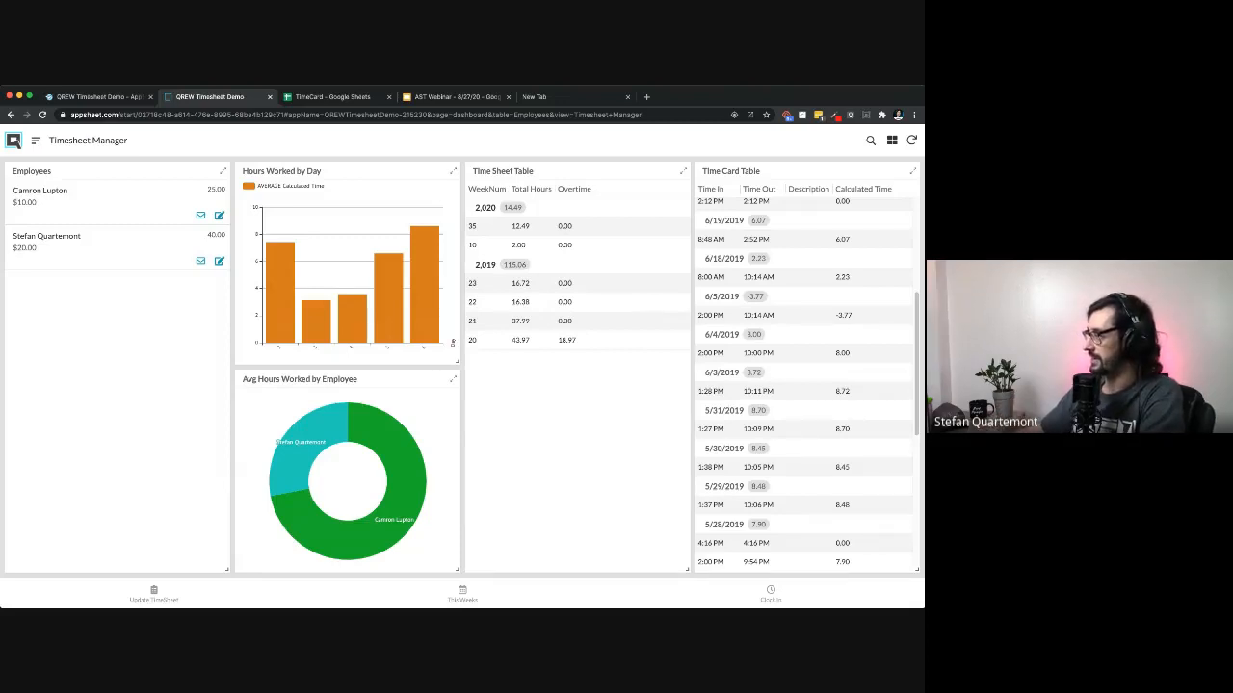
Step: Filter the Timesheet Manager dashboard by each of the two employees in turn, then clear the employee selection
{"action": "left_click", "coordinate": [106, 202]}
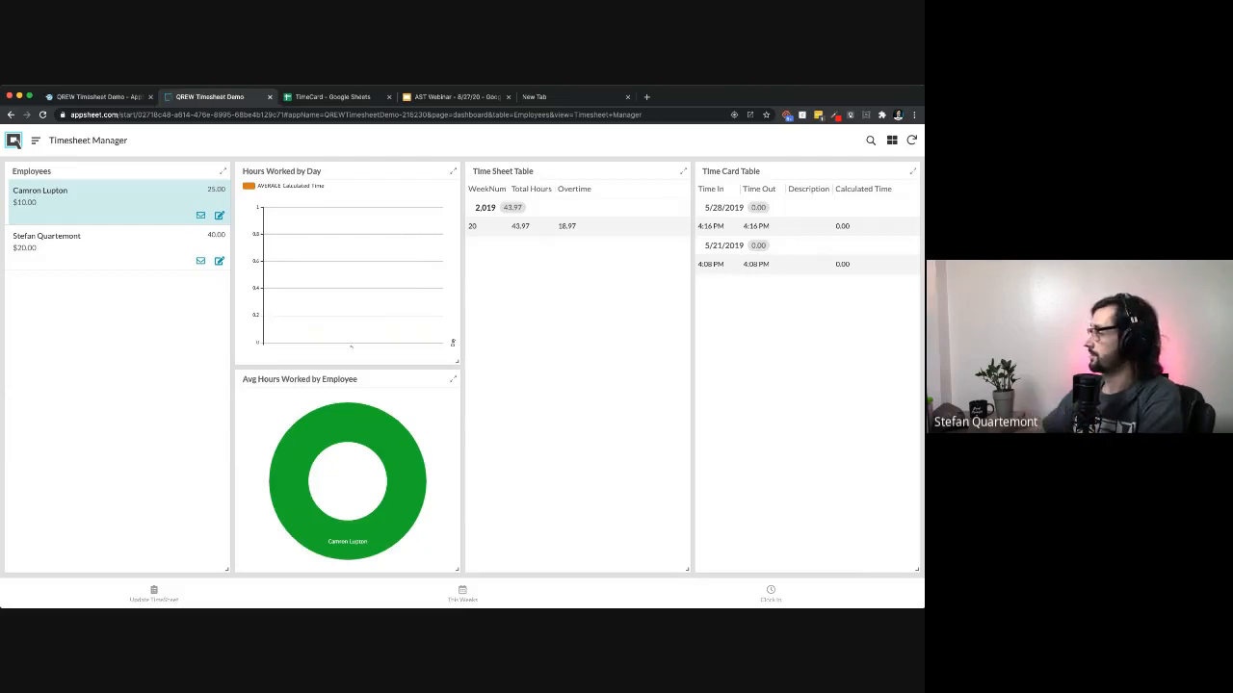
{"action": "left_click", "coordinate": [106, 247]}
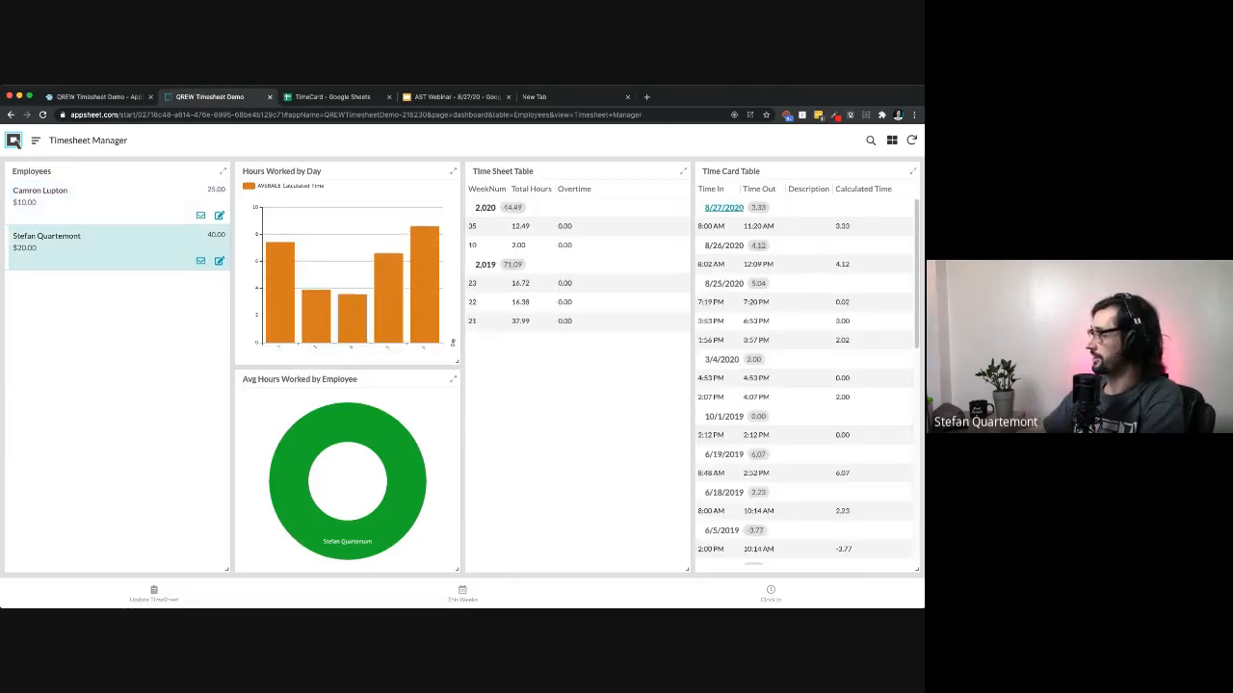
{"action": "left_click", "coordinate": [106, 201]}
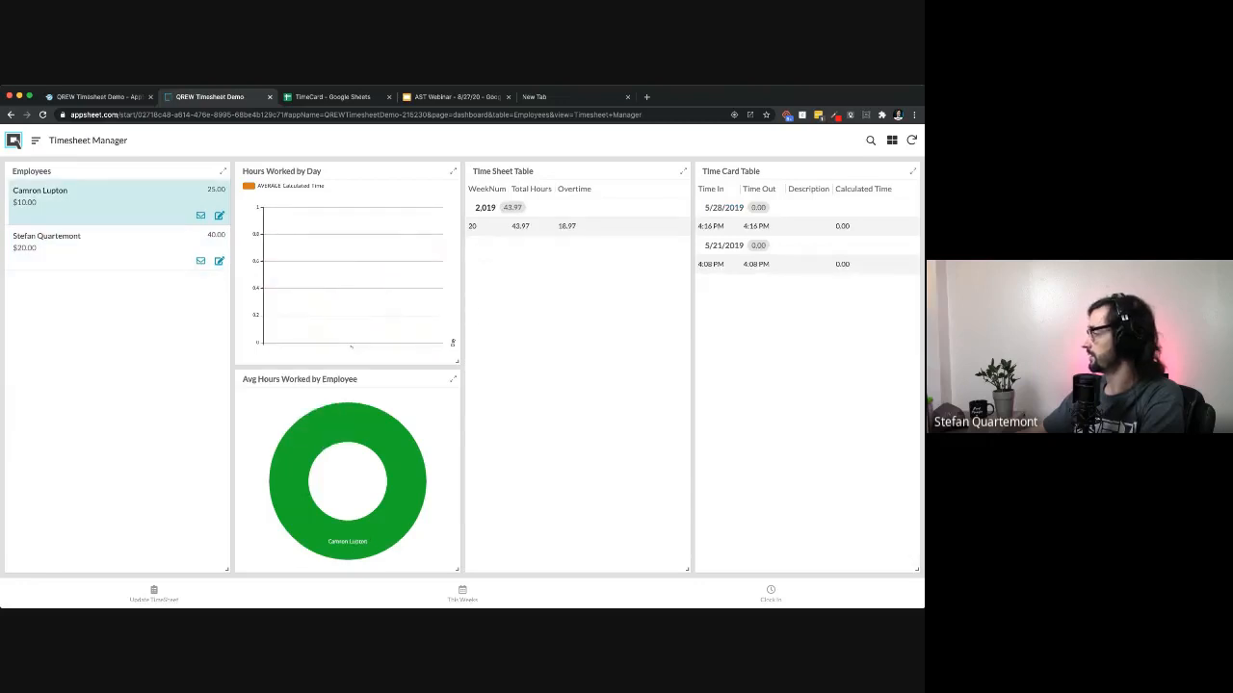
{"action": "left_click", "coordinate": [106, 247]}
{"action": "left_click", "coordinate": [106, 202]}
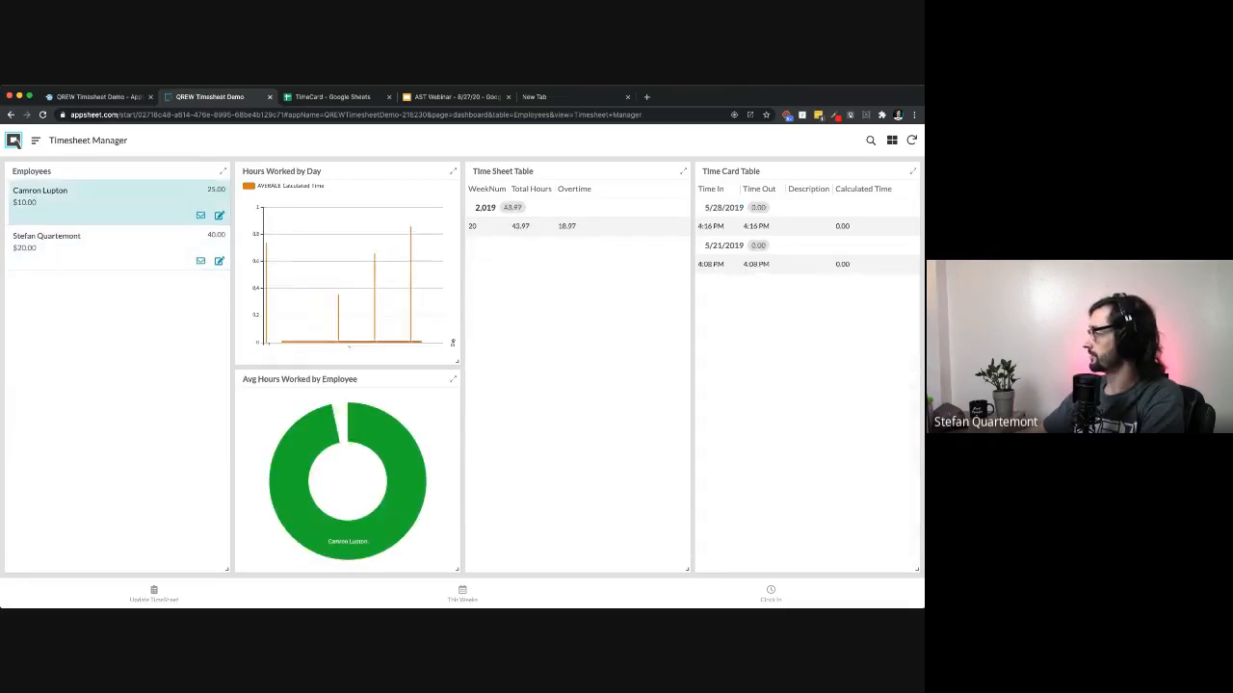
{"action": "left_click", "coordinate": [105, 246]}
{"action": "left_click", "coordinate": [106, 201]}
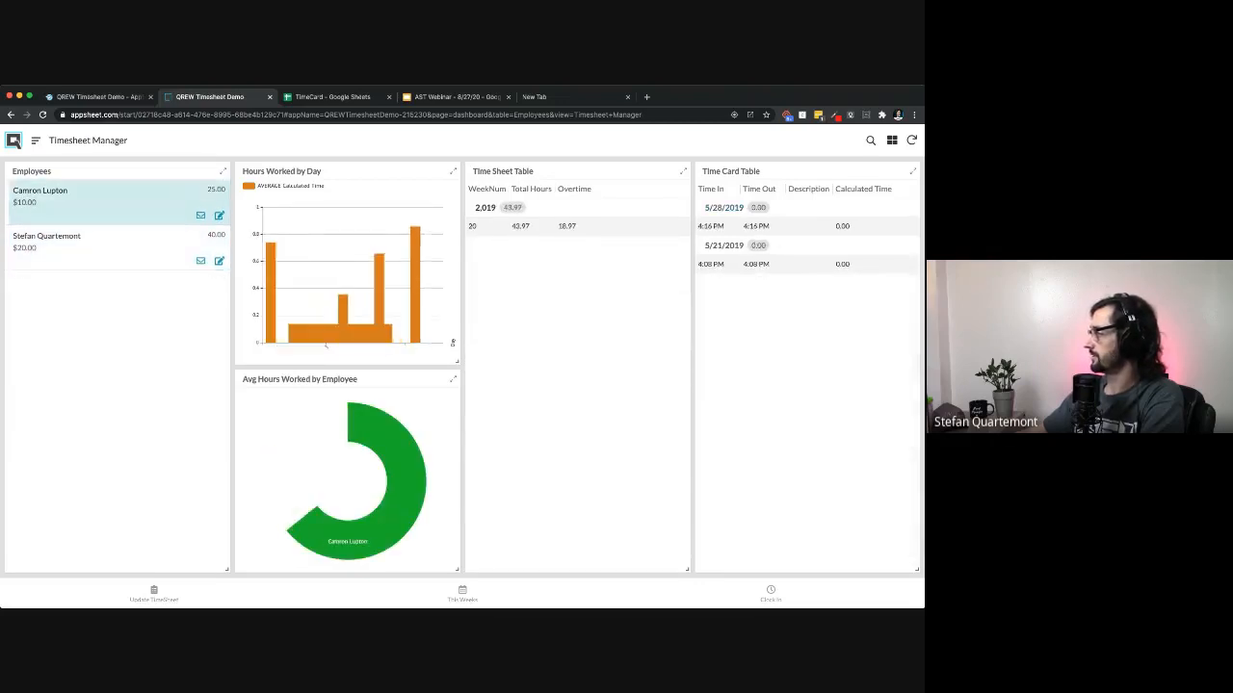
{"action": "left_click", "coordinate": [106, 202]}
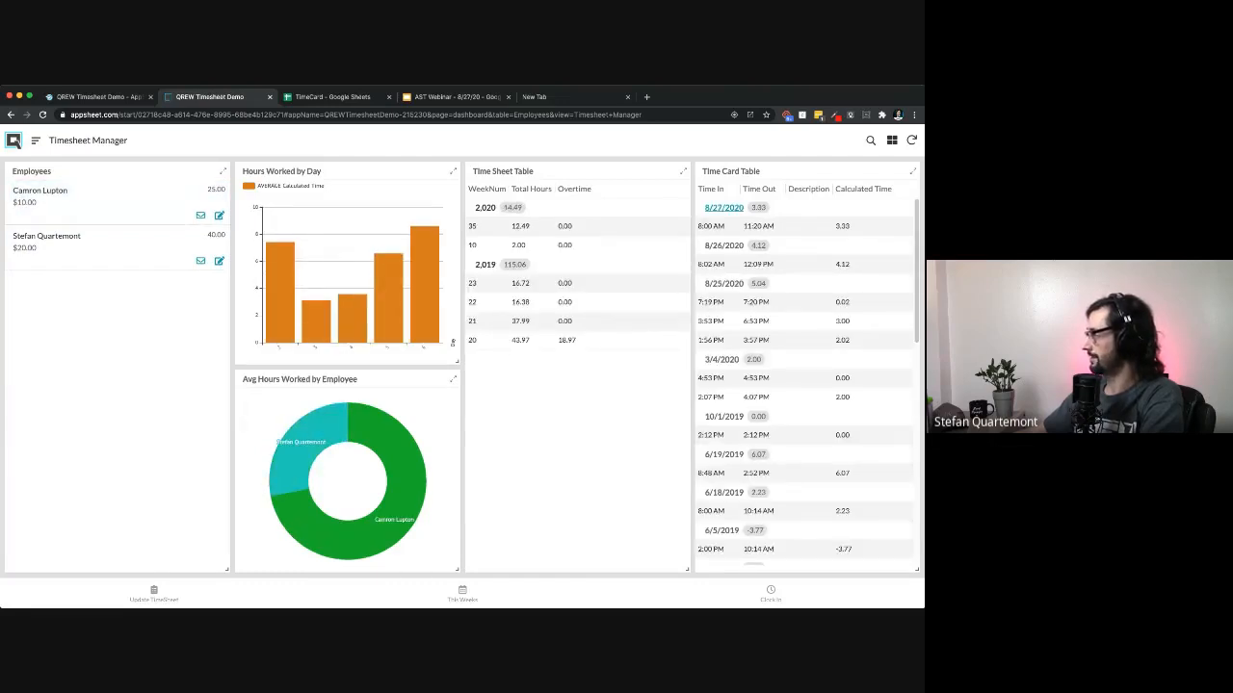
Step: Inspect the bar values in Hours Worked by Day and the segment values in Avg Hours Worked by Employee
{"action": "mouse_move", "coordinate": [279, 277]}
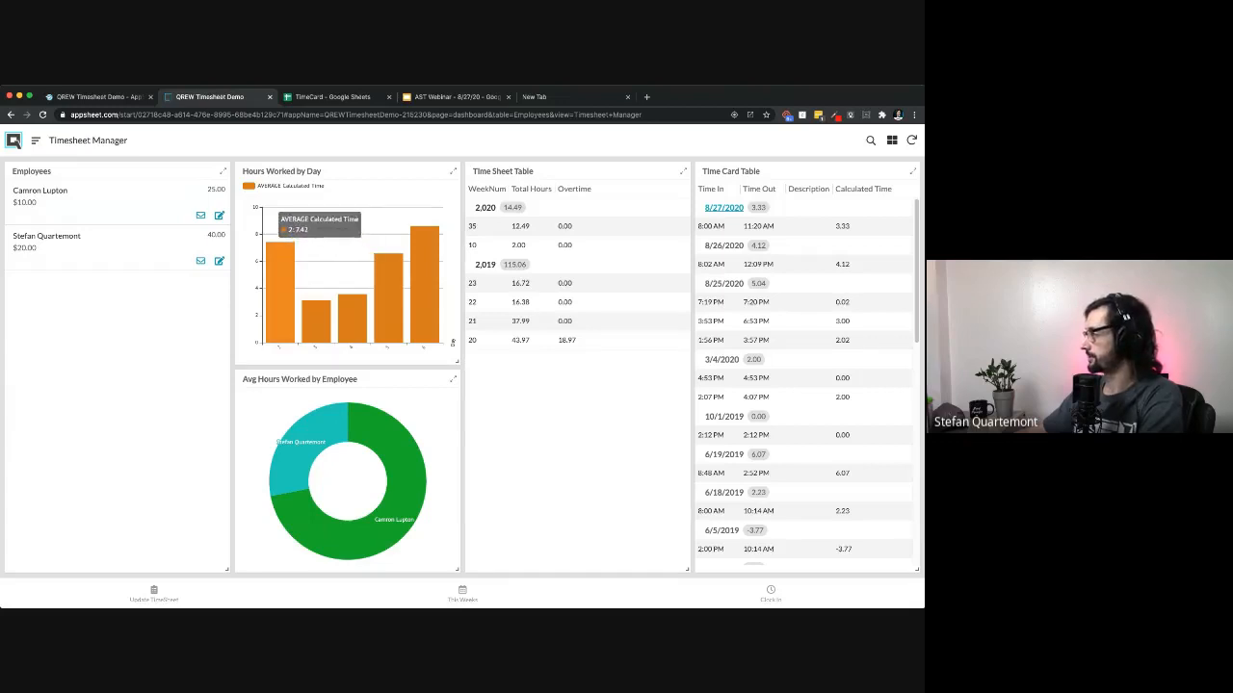
{"action": "mouse_move", "coordinate": [385, 279]}
{"action": "mouse_move", "coordinate": [424, 231]}
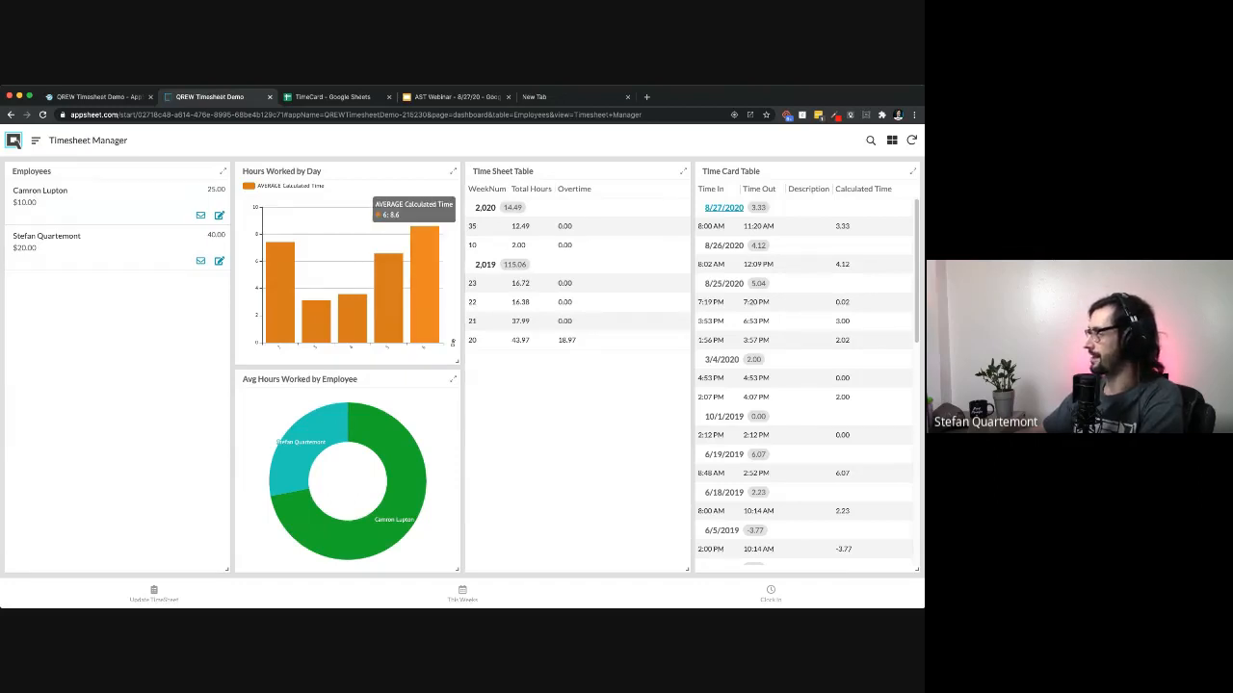
{"action": "mouse_move", "coordinate": [313, 445]}
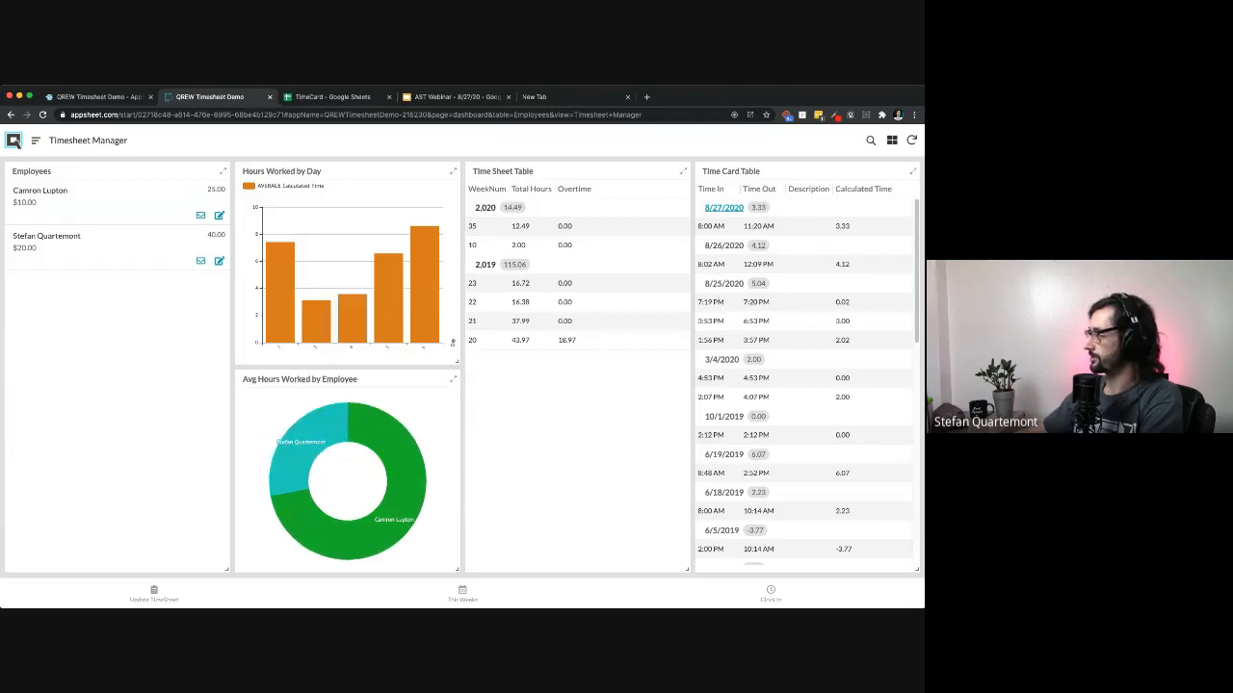
{"action": "mouse_move", "coordinate": [399, 447]}
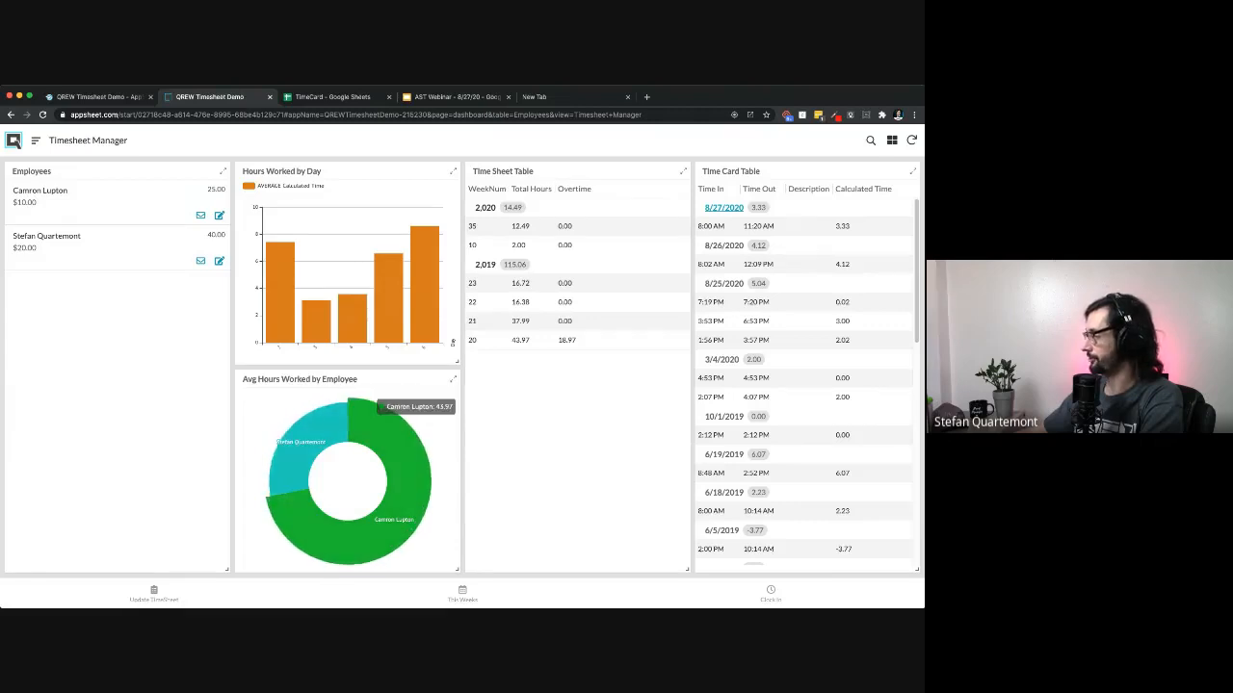
{"action": "mouse_move", "coordinate": [289, 523]}
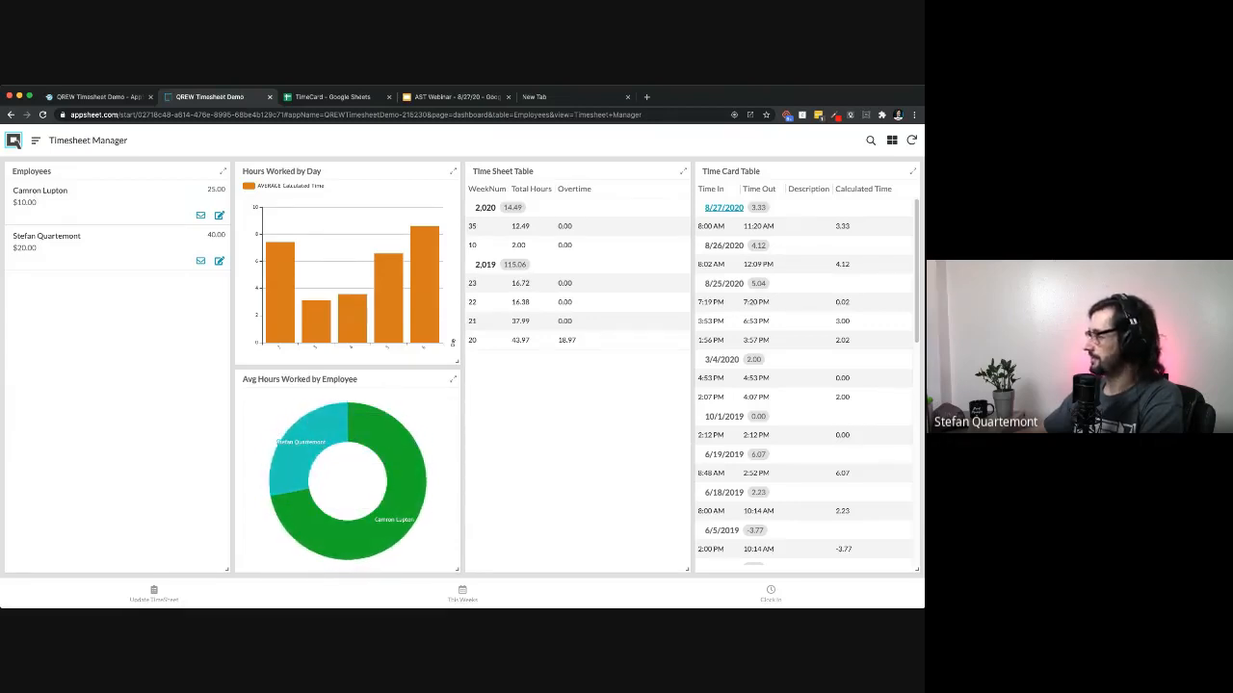
Step: Compare the two employees' filtered charts and tables again, leaving the first employee selected
{"action": "left_click", "coordinate": [106, 247]}
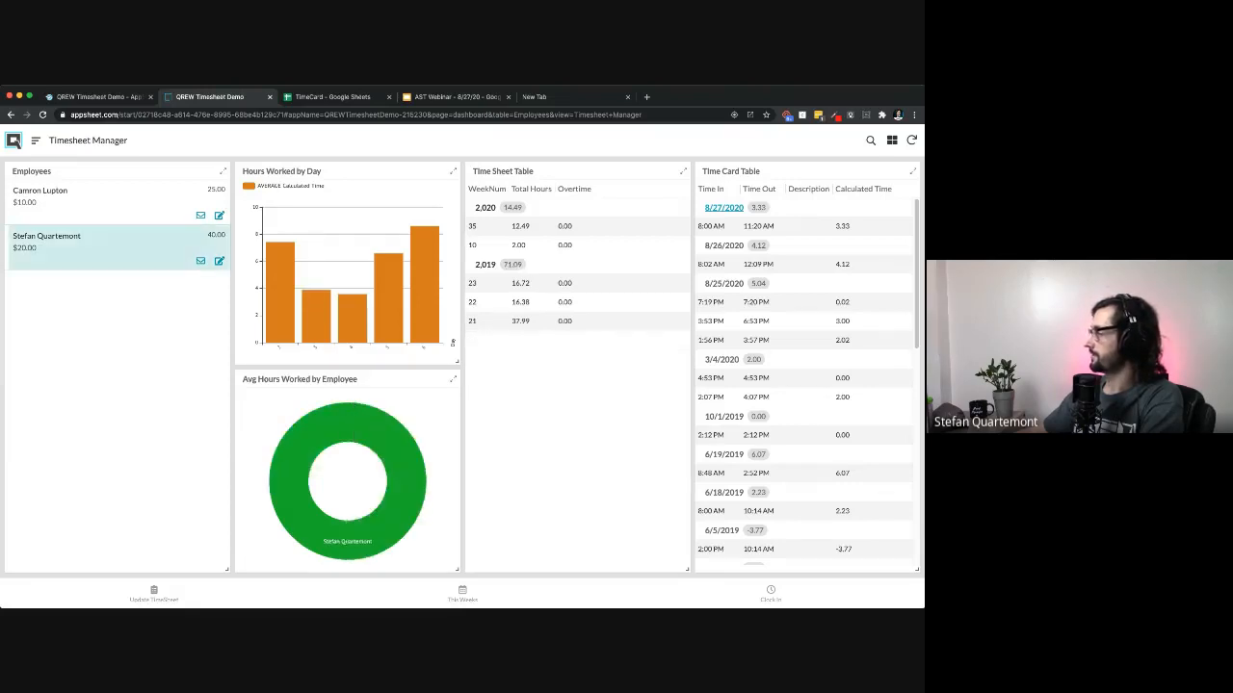
{"action": "left_click", "coordinate": [106, 202]}
{"action": "left_click", "coordinate": [106, 248]}
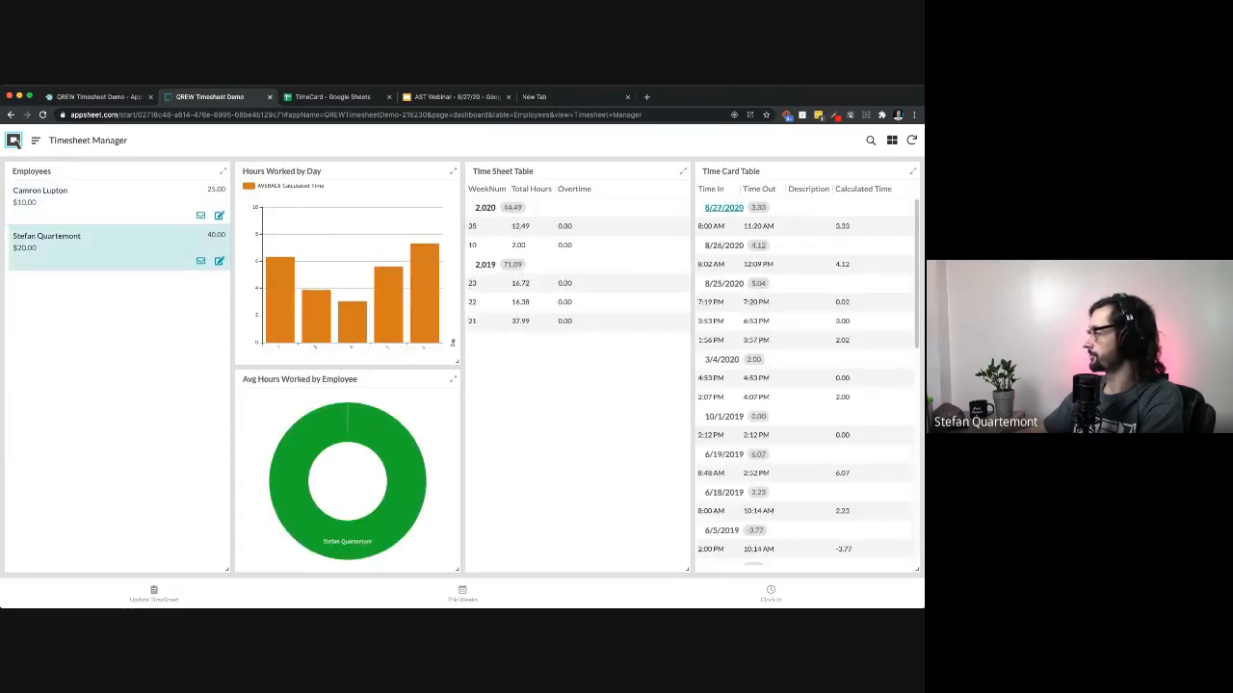
{"action": "left_click", "coordinate": [106, 202]}
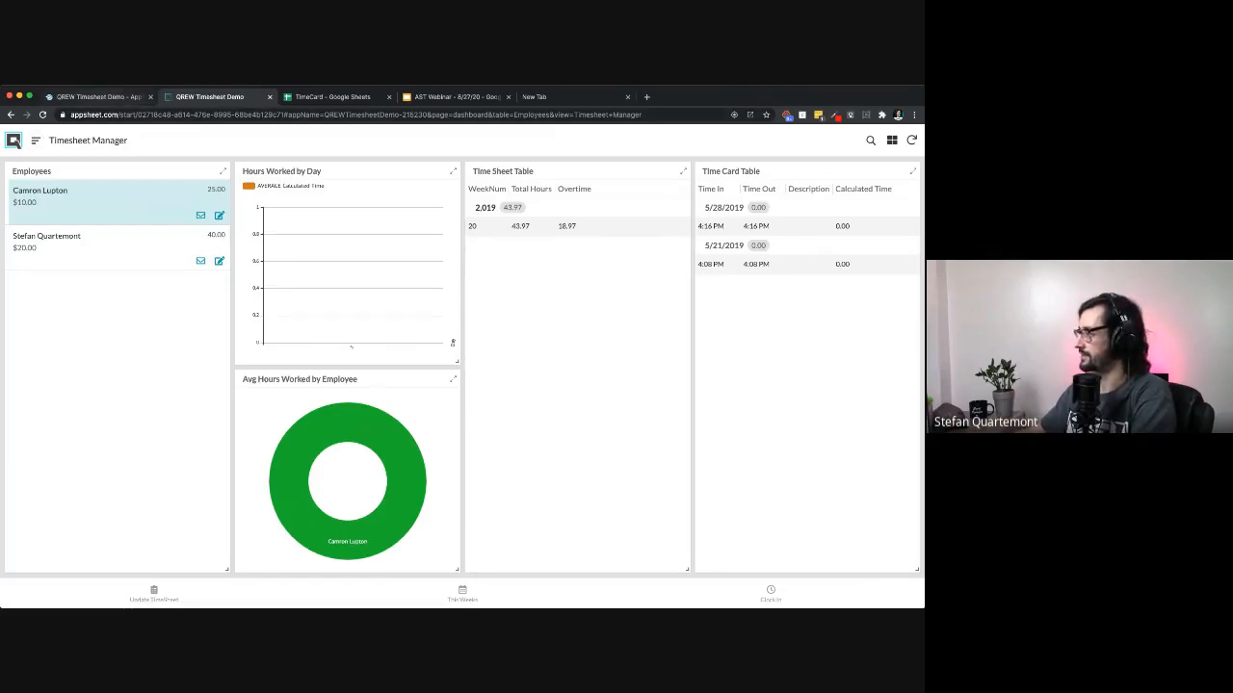
Step: Switch to the AppSheet editor's UX views and open the definition of the This Weeks view
{"action": "left_click", "coordinate": [98, 97]}
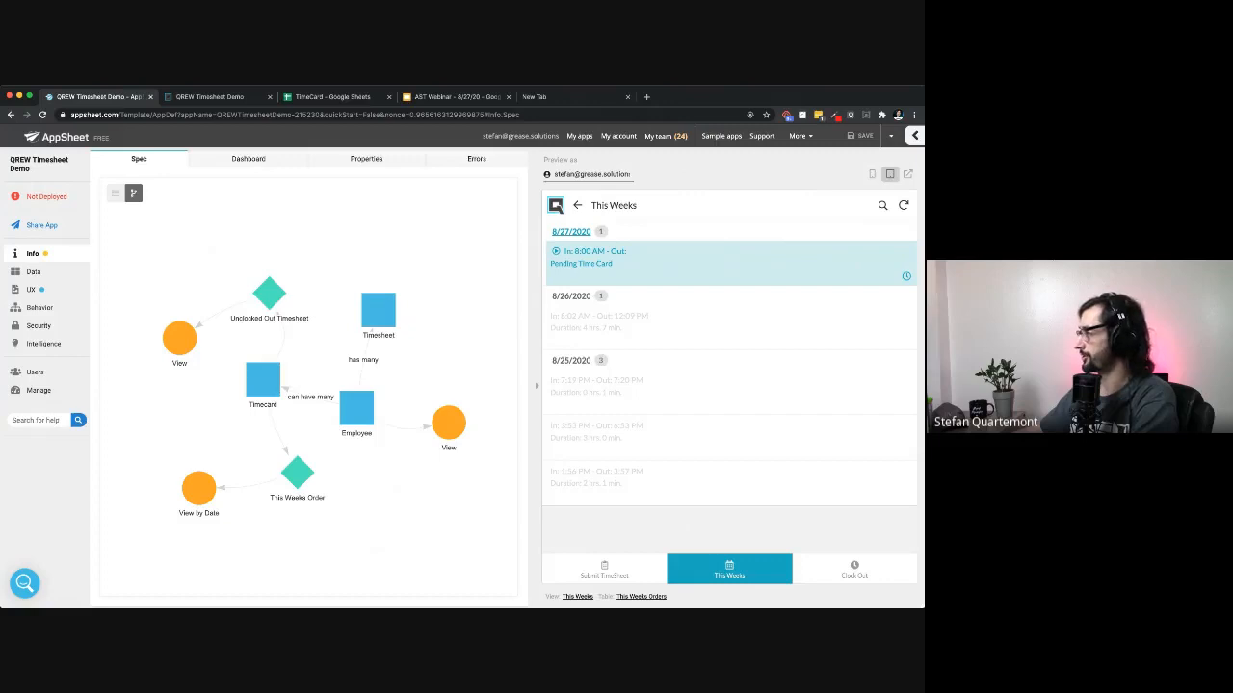
{"action": "left_click", "coordinate": [32, 290]}
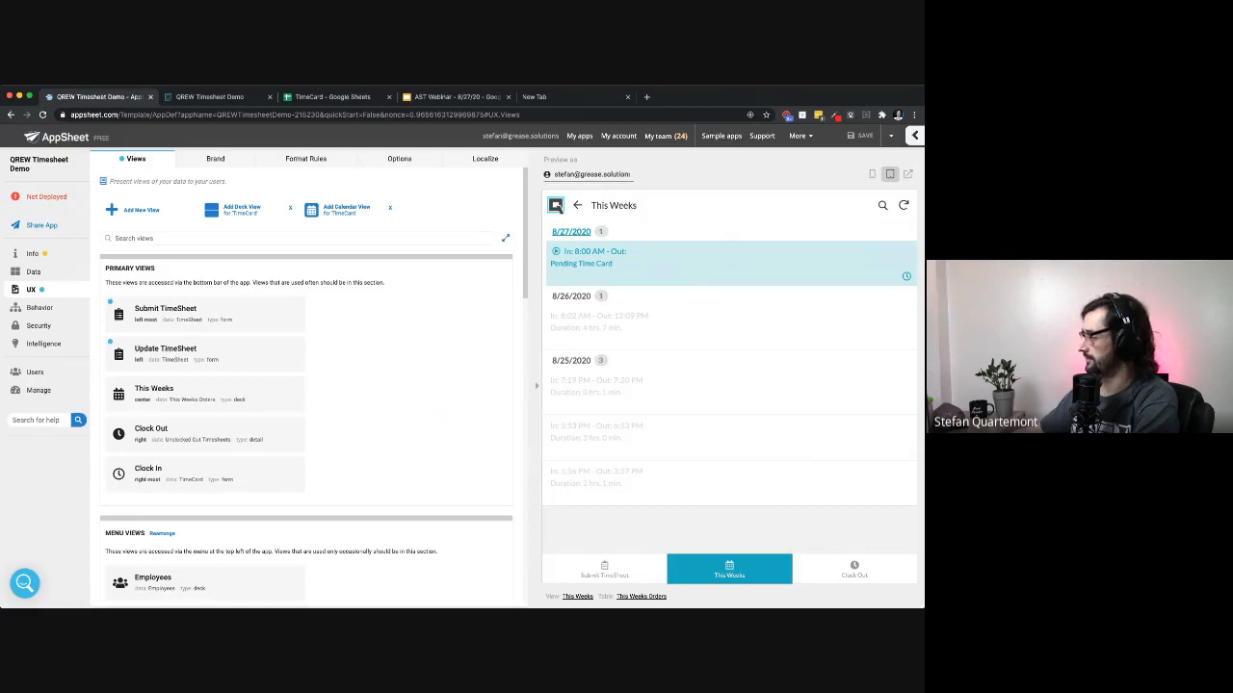
{"action": "left_click", "coordinate": [578, 597]}
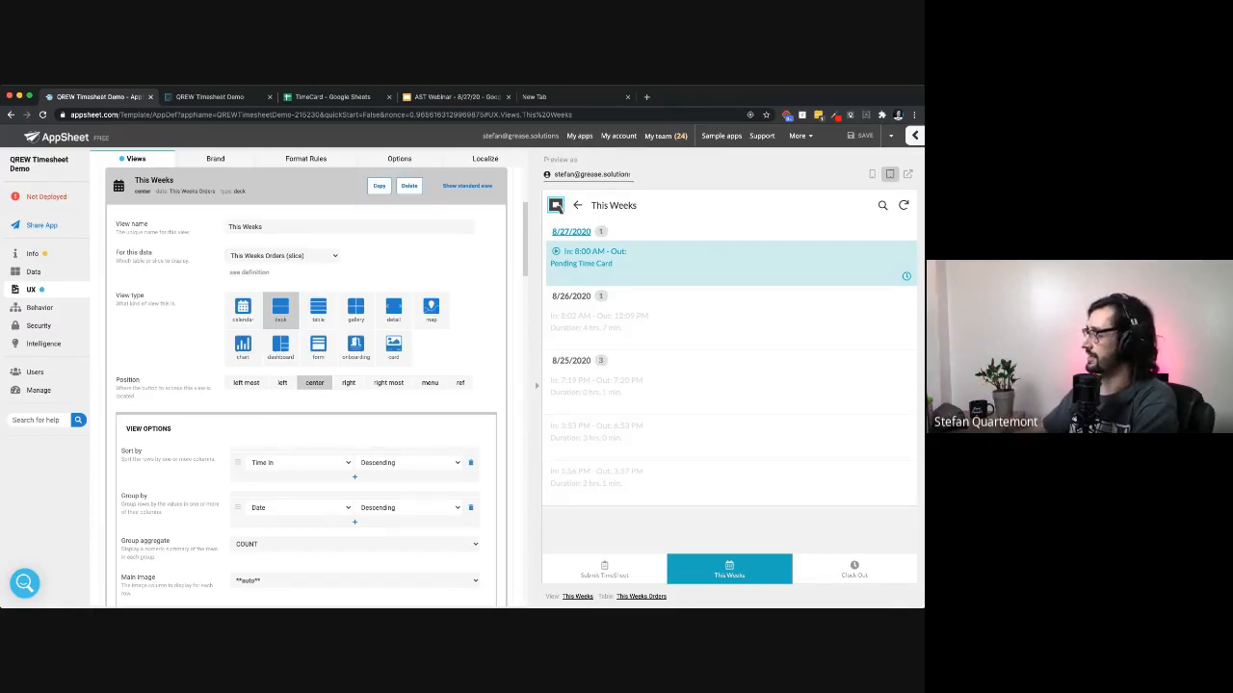
Step: Examine the This Weeks view's sorting, grouping, header, action bar and display options
{"action": "scroll", "coordinate": [306, 389], "scroll_direction": "down", "scroll_amount": 2}
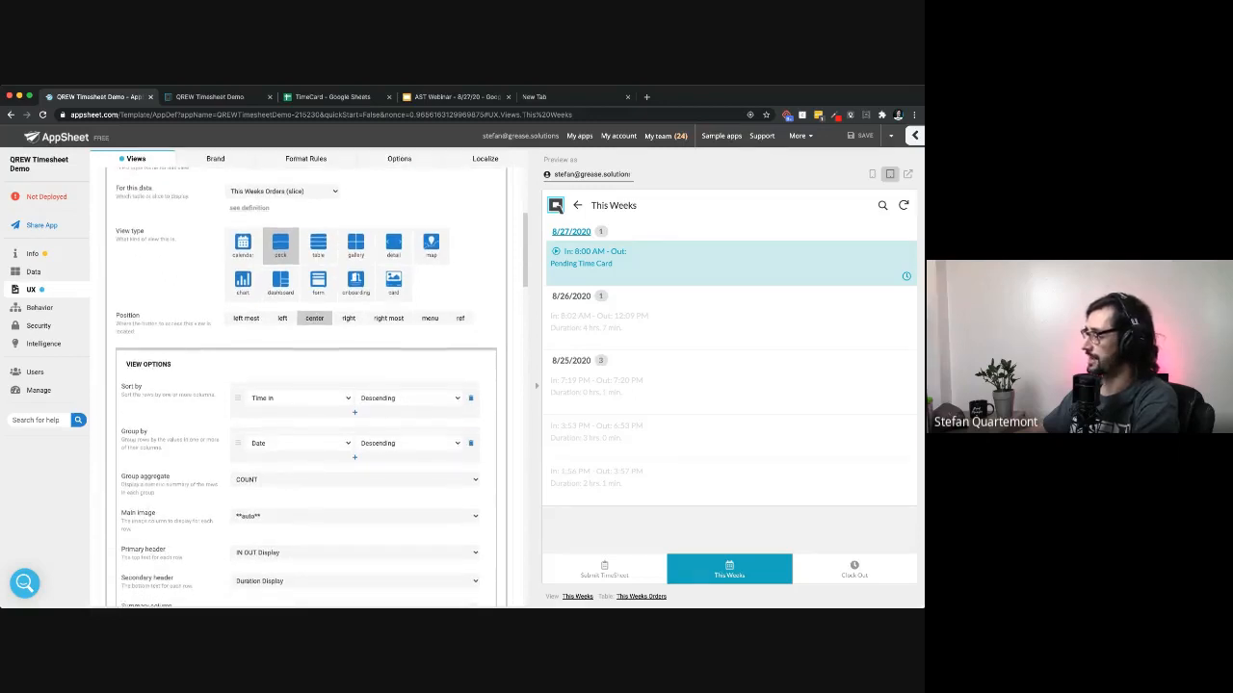
{"action": "scroll", "coordinate": [307, 388], "scroll_direction": "down", "scroll_amount": 1}
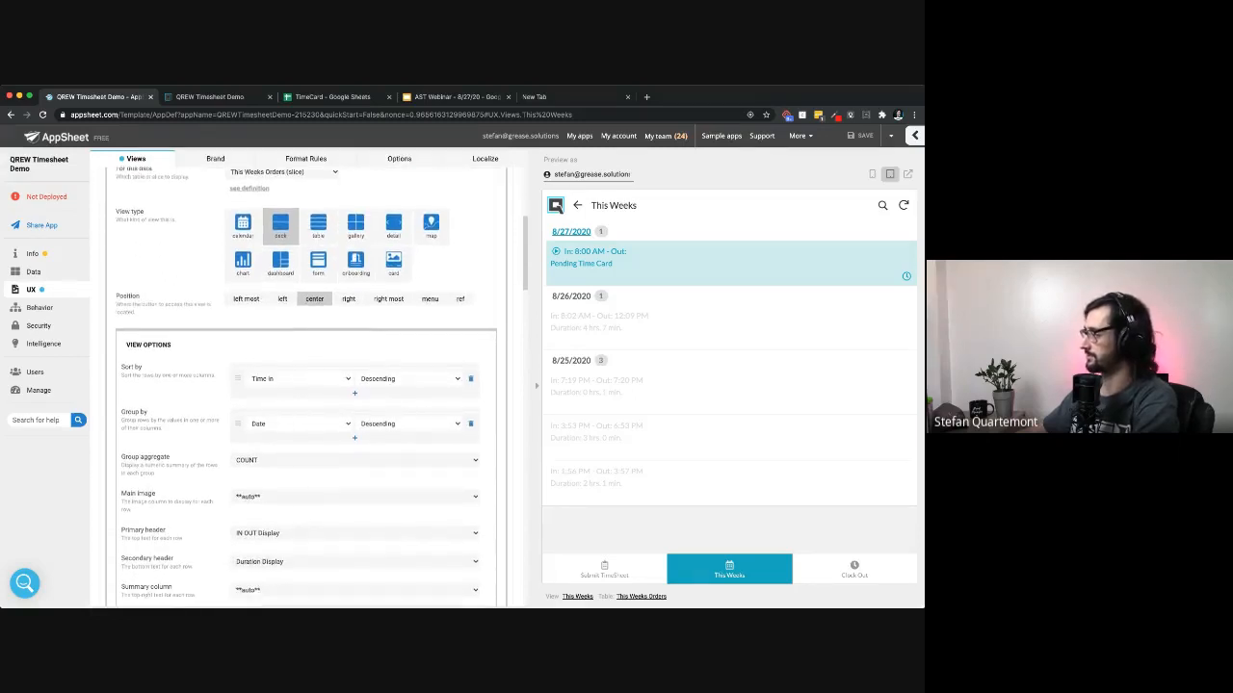
{"action": "scroll", "coordinate": [306, 388], "scroll_direction": "down", "scroll_amount": 1}
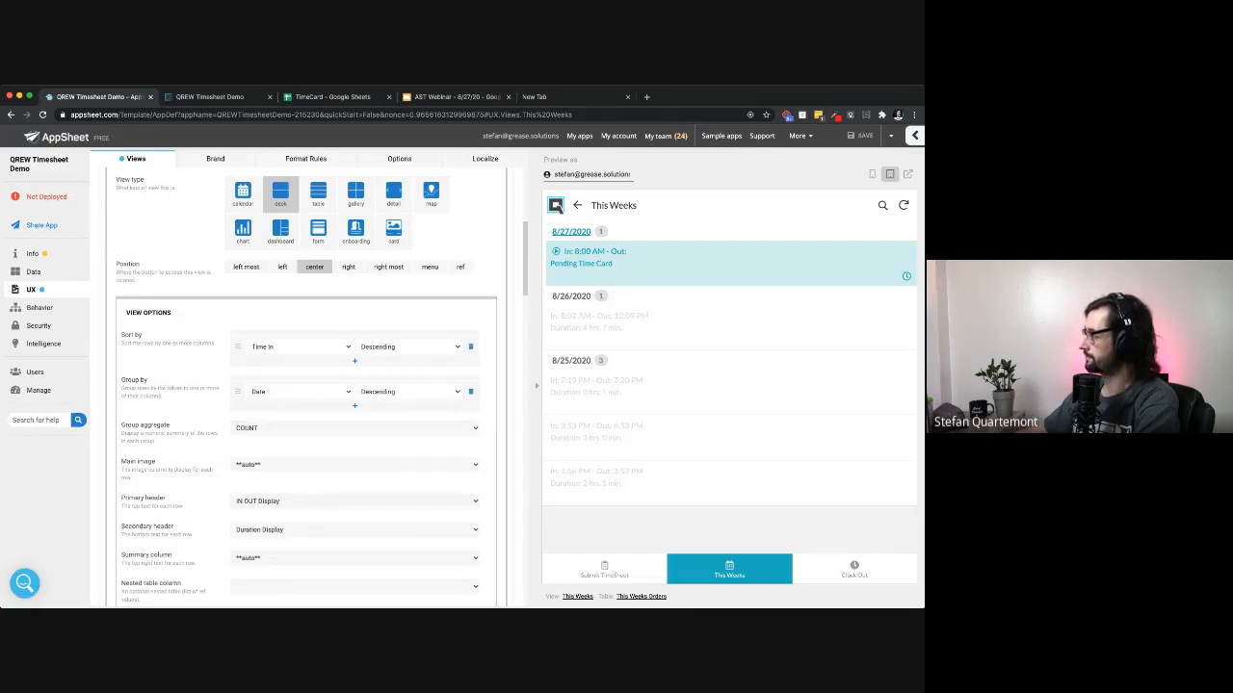
{"action": "scroll", "coordinate": [306, 385], "scroll_direction": "down", "scroll_amount": 3}
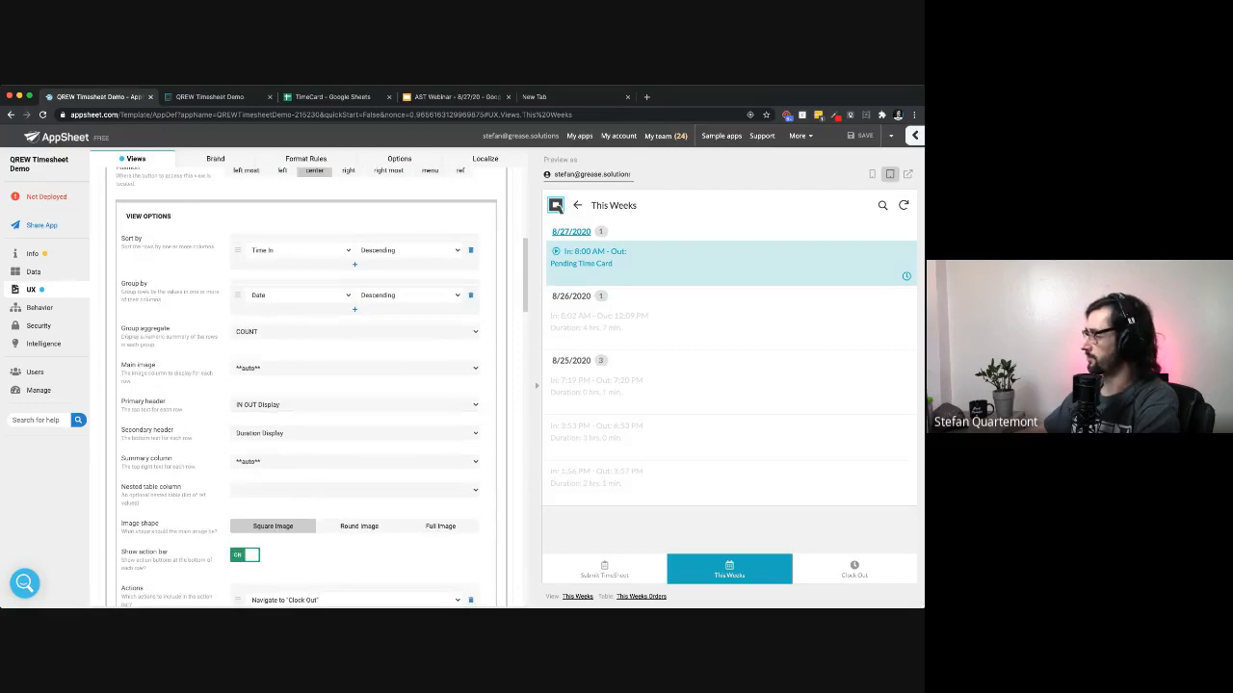
{"action": "scroll", "coordinate": [354, 409], "scroll_direction": "down", "scroll_amount": 1}
{"action": "scroll", "coordinate": [306, 385], "scroll_direction": "down", "scroll_amount": 3}
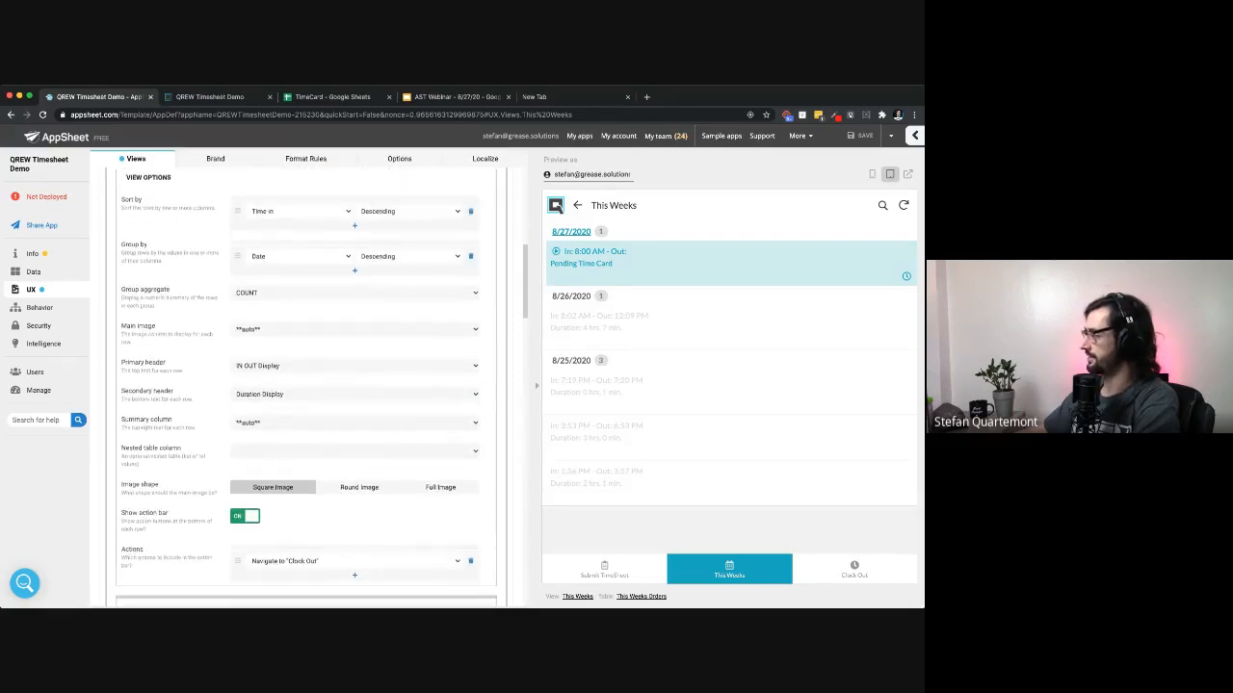
{"action": "scroll", "coordinate": [307, 385], "scroll_direction": "down", "scroll_amount": 4}
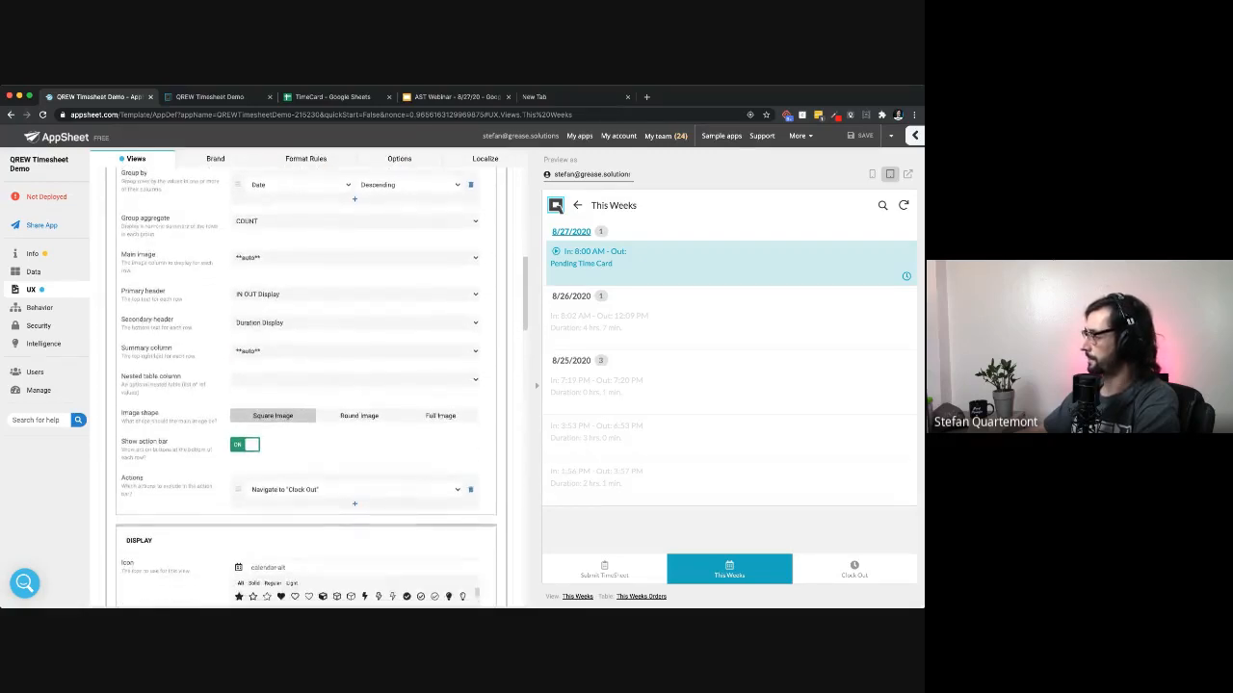
Step: Set the This Weeks view's Row Selected event action to Edit
{"action": "scroll", "coordinate": [306, 385], "scroll_direction": "down", "scroll_amount": 8}
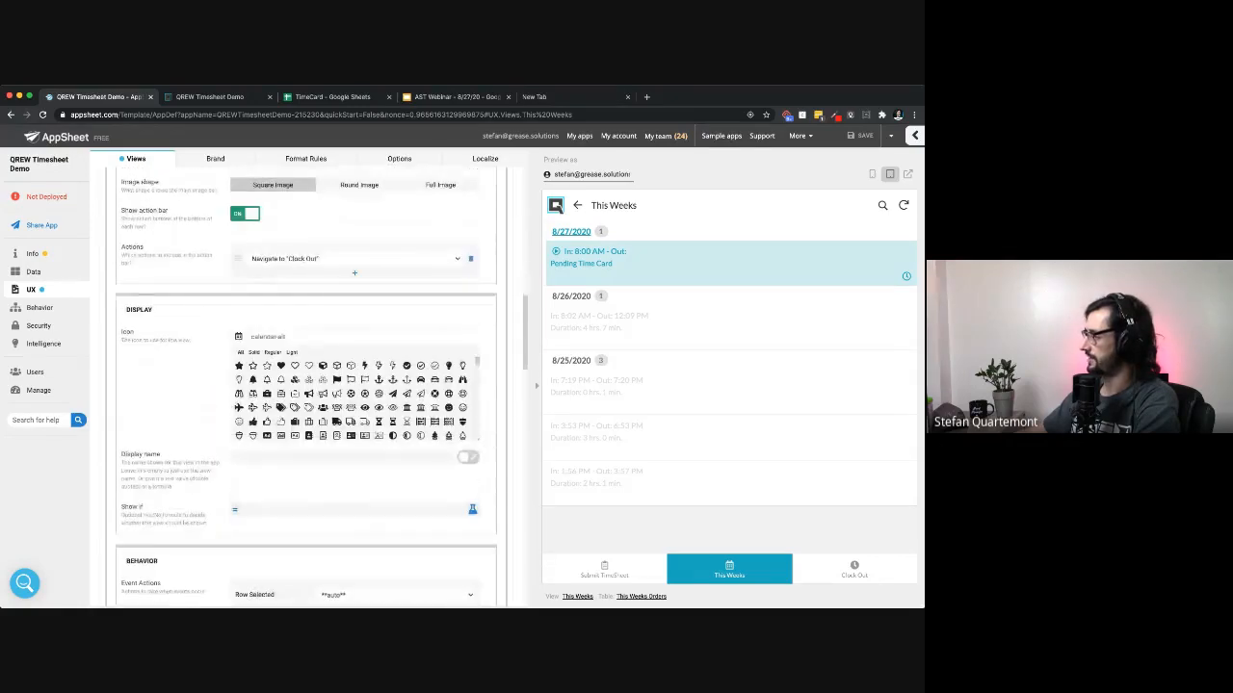
{"action": "scroll", "coordinate": [306, 385], "scroll_direction": "down", "scroll_amount": 5}
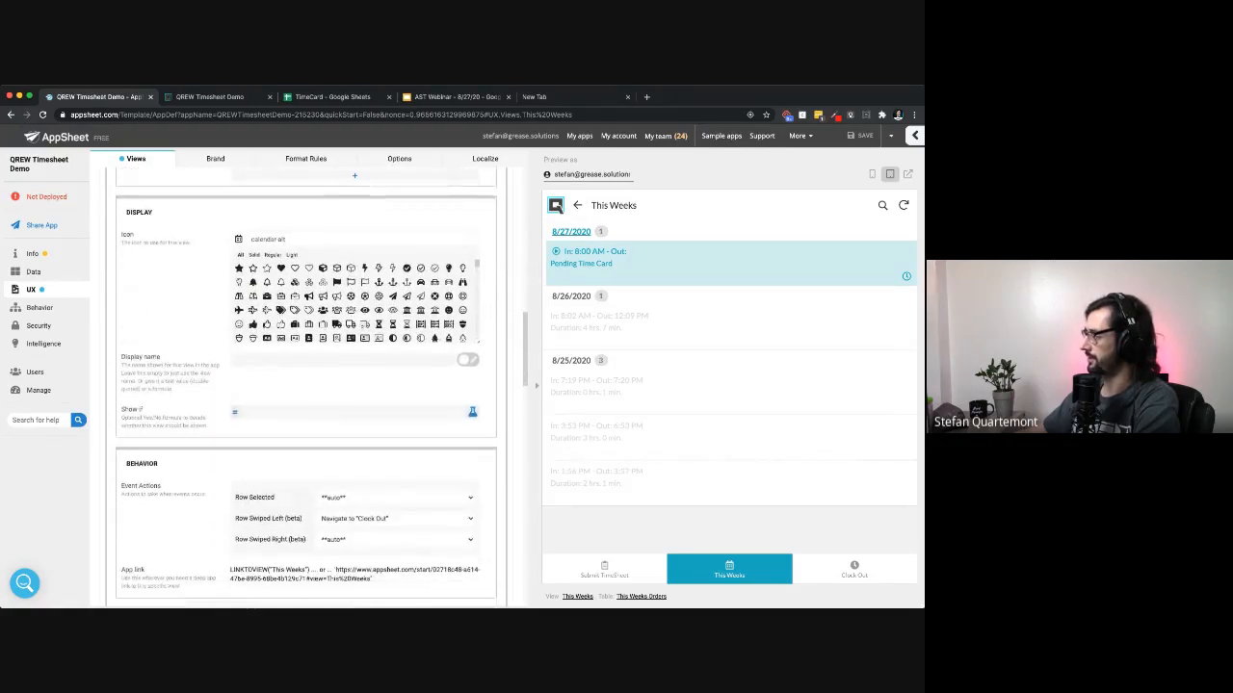
{"action": "scroll", "coordinate": [306, 386], "scroll_direction": "down", "scroll_amount": 1}
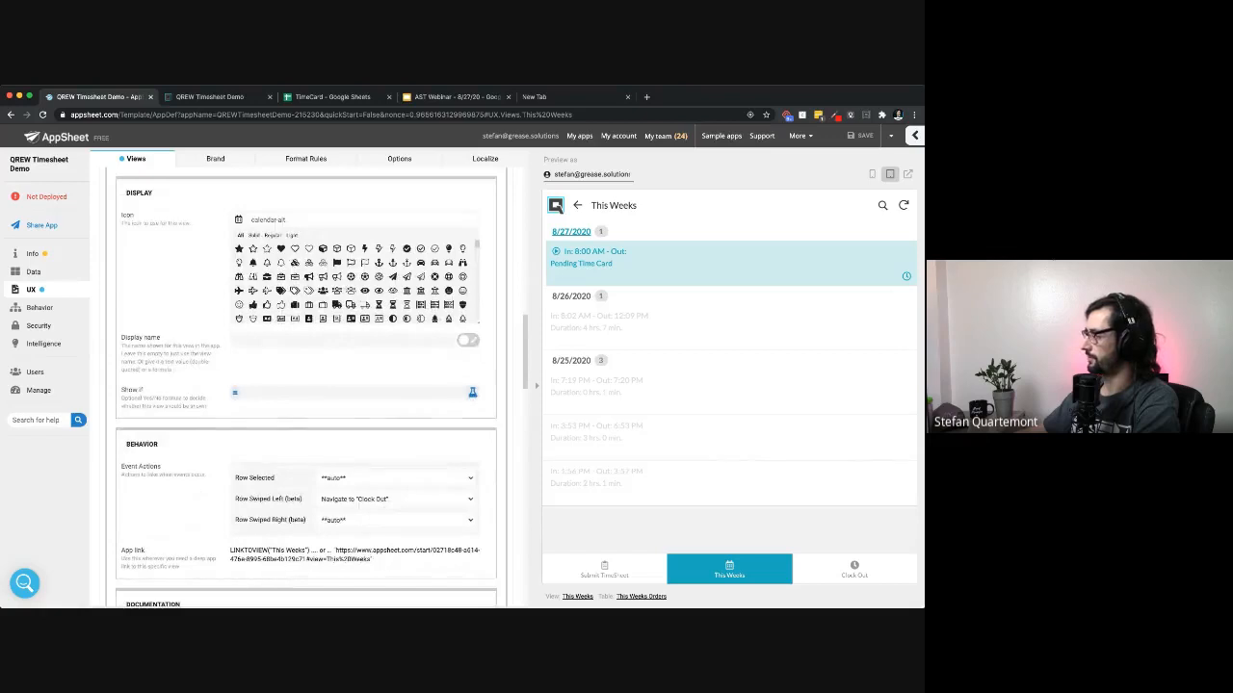
{"action": "triple_click", "coordinate": [131, 467]}
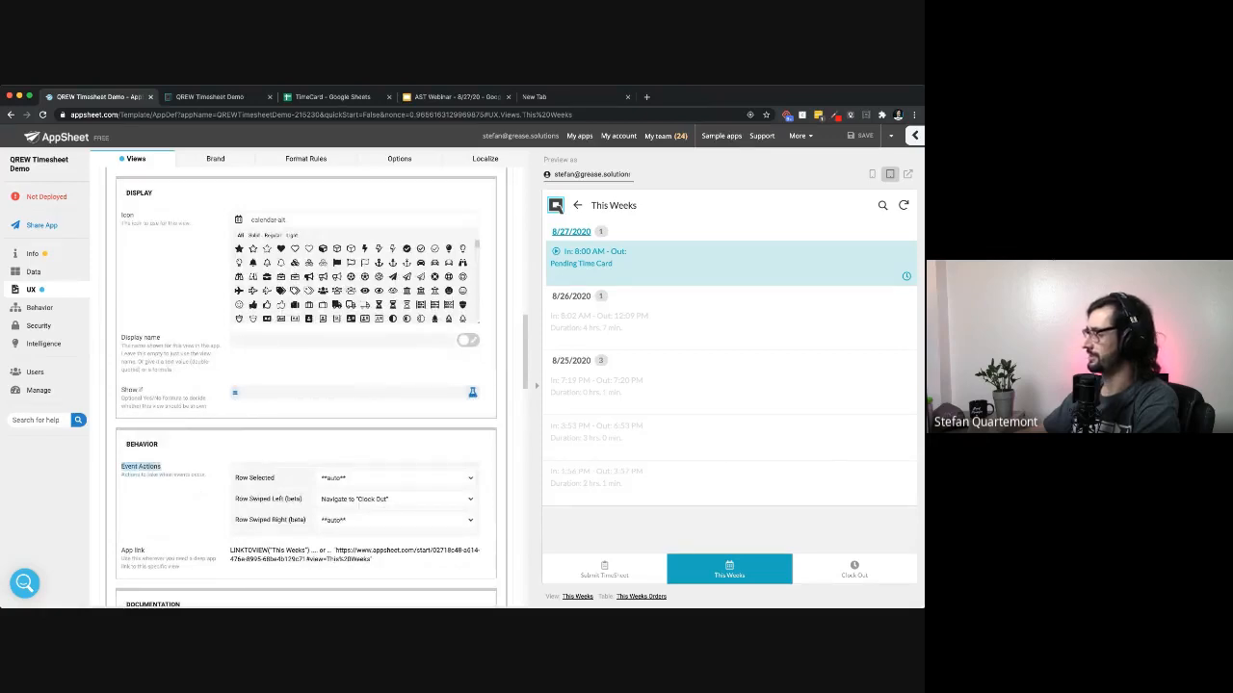
{"action": "left_click", "coordinate": [144, 469]}
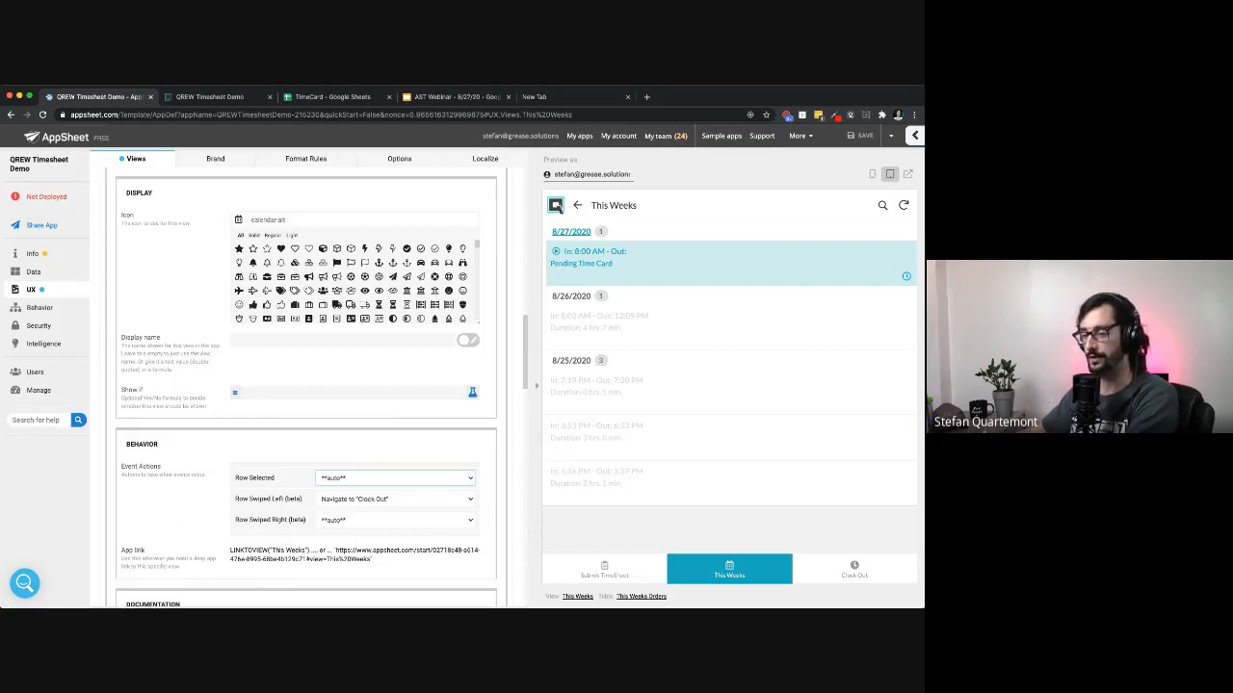
{"action": "left_click", "coordinate": [395, 478]}
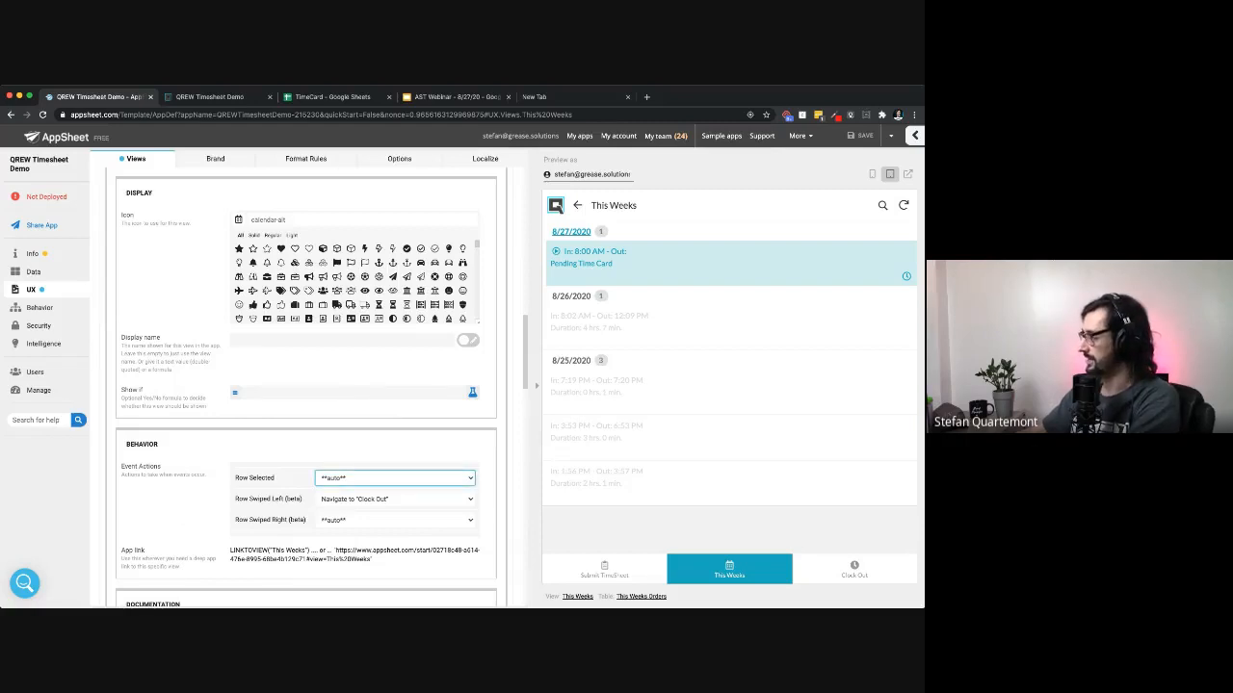
{"action": "left_click", "coordinate": [347, 517]}
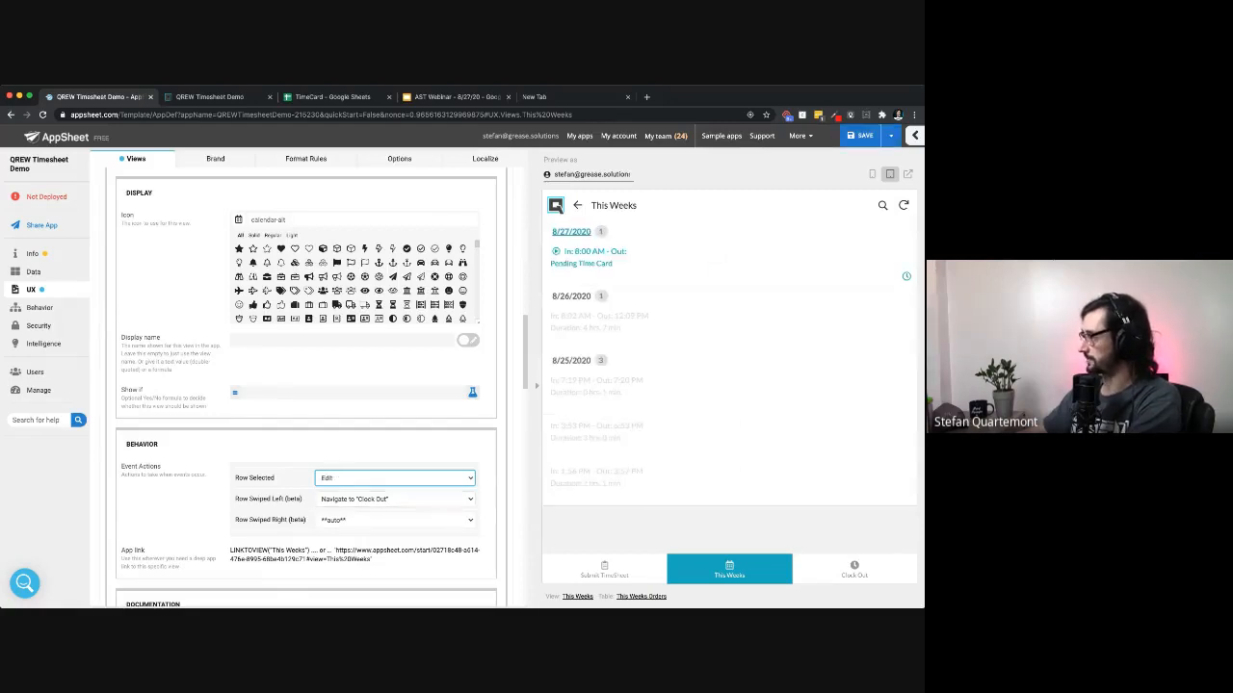
Step: Test selecting the 8/27/2020 entry in the app preview and return to the This Weeks list
{"action": "left_click", "coordinate": [616, 258]}
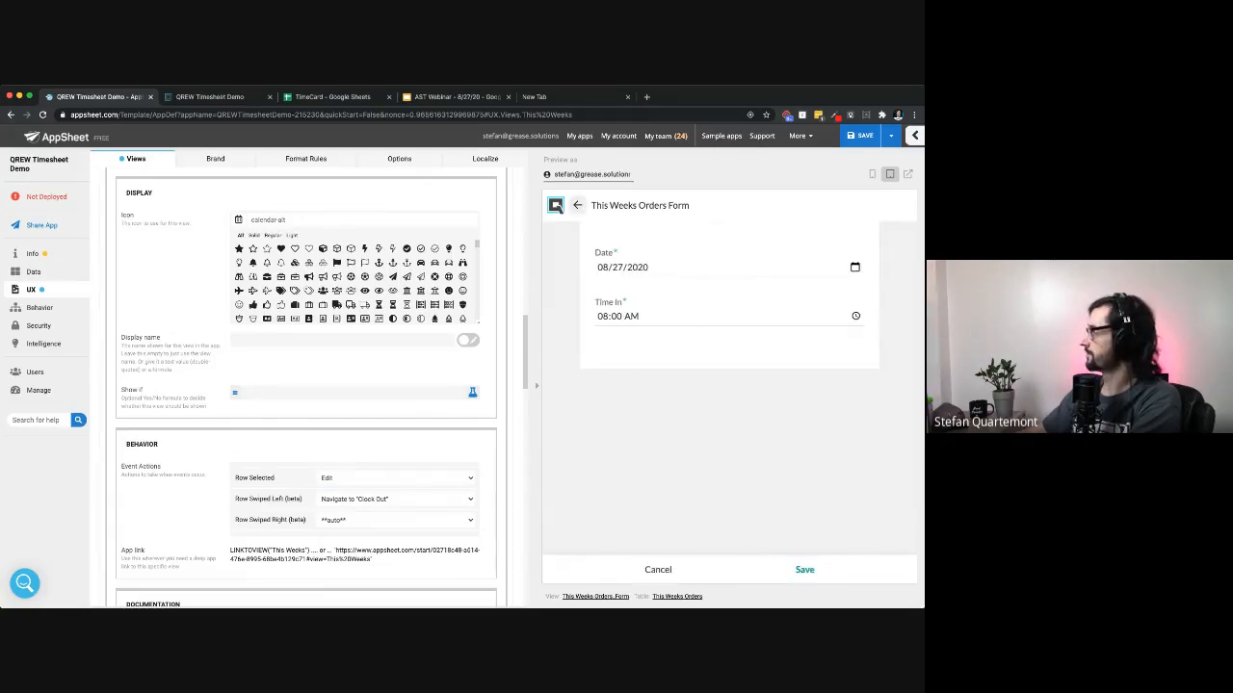
{"action": "left_click", "coordinate": [578, 205]}
{"action": "left_click", "coordinate": [617, 258]}
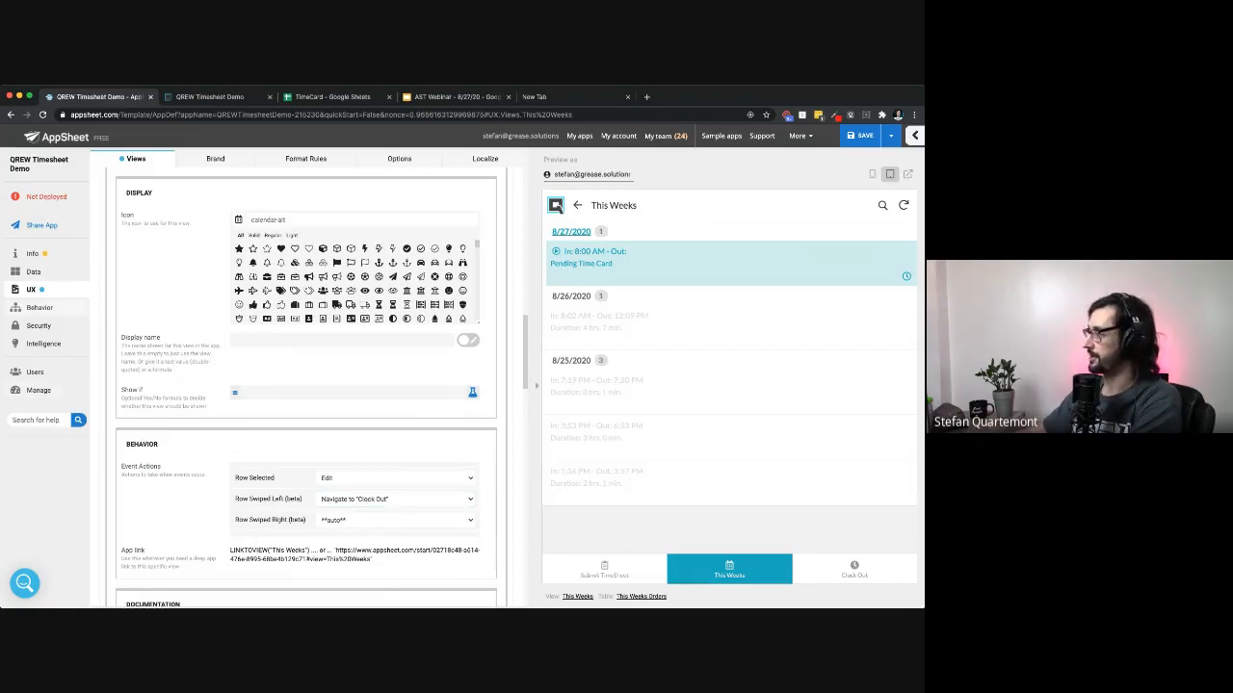
Step: Open the app's Behavior actions, hide the system-generated ones and show them again
{"action": "left_click", "coordinate": [40, 308]}
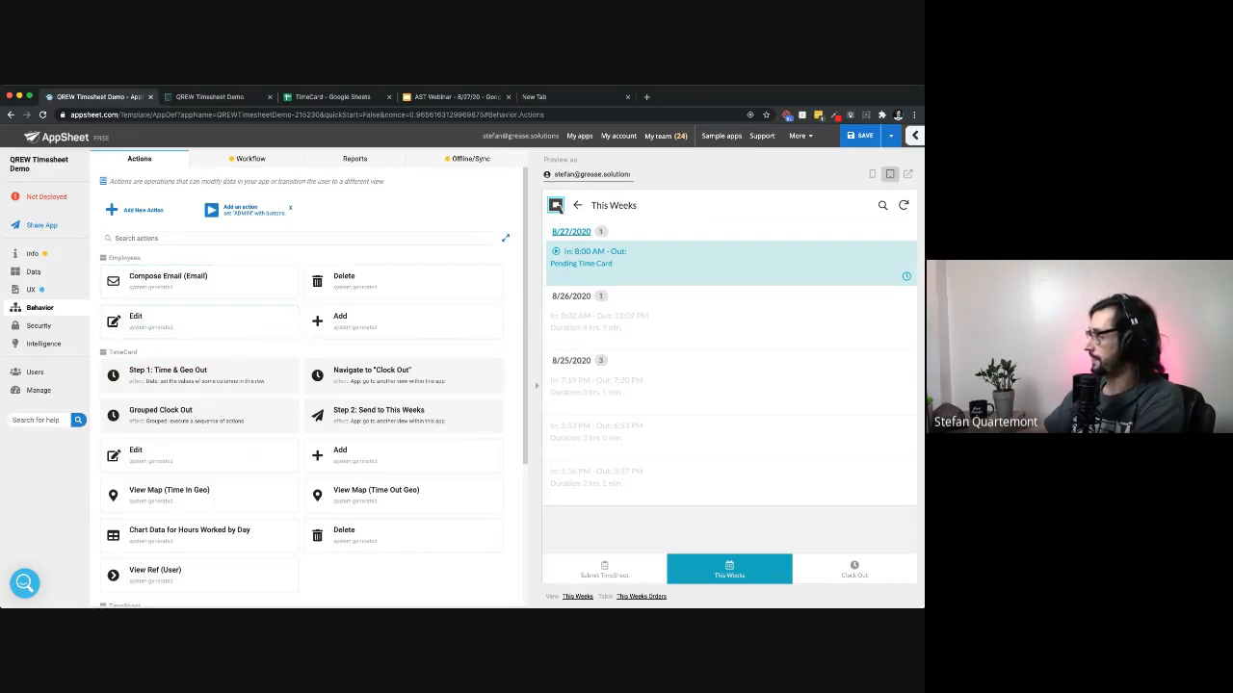
{"action": "scroll", "coordinate": [197, 449], "scroll_direction": "down", "scroll_amount": 1}
{"action": "scroll", "coordinate": [198, 449], "scroll_direction": "down", "scroll_amount": 3}
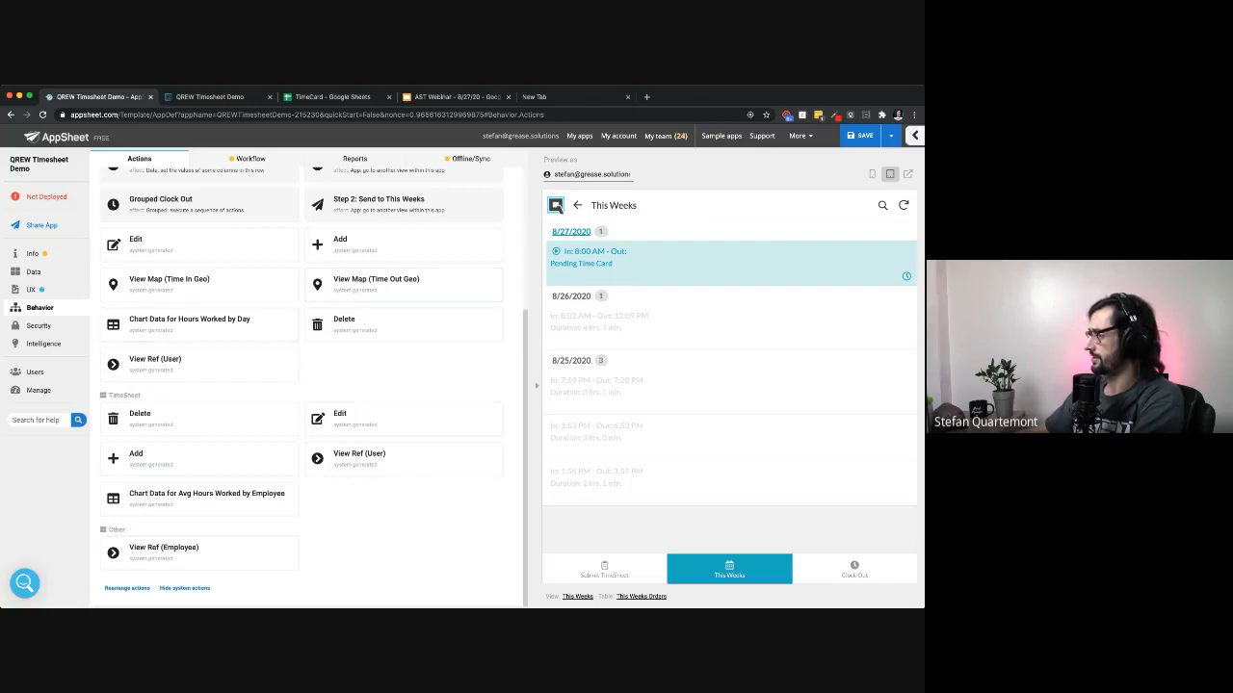
{"action": "left_click", "coordinate": [184, 588]}
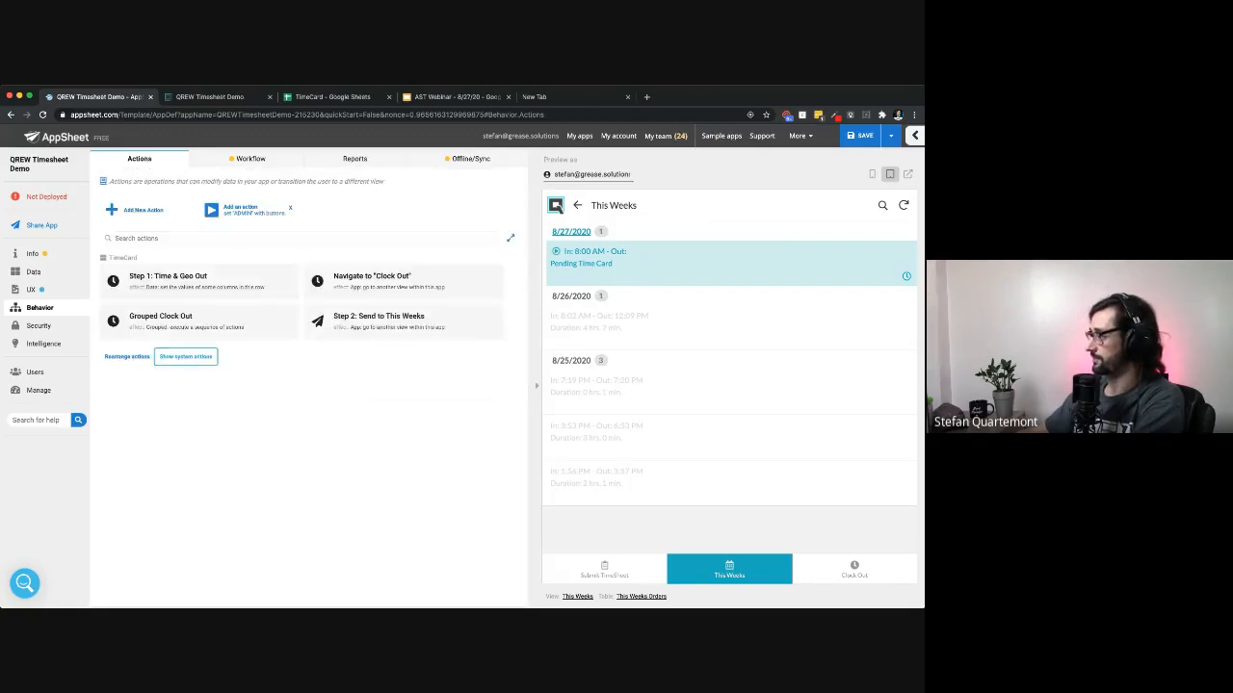
{"action": "left_click", "coordinate": [185, 356]}
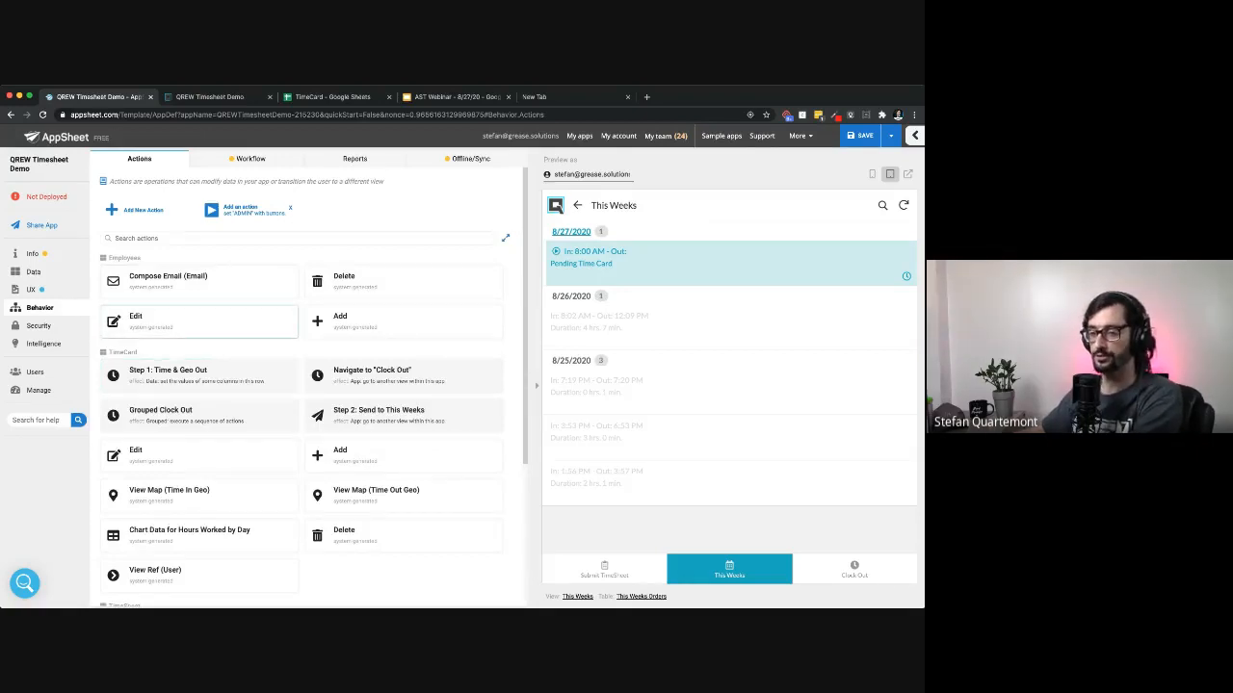
Step: Examine the Employees, TimeCard and TimeSheet actions, with a brief look at the Security sign-in settings
{"action": "scroll", "coordinate": [202, 322], "scroll_direction": "down", "scroll_amount": 3}
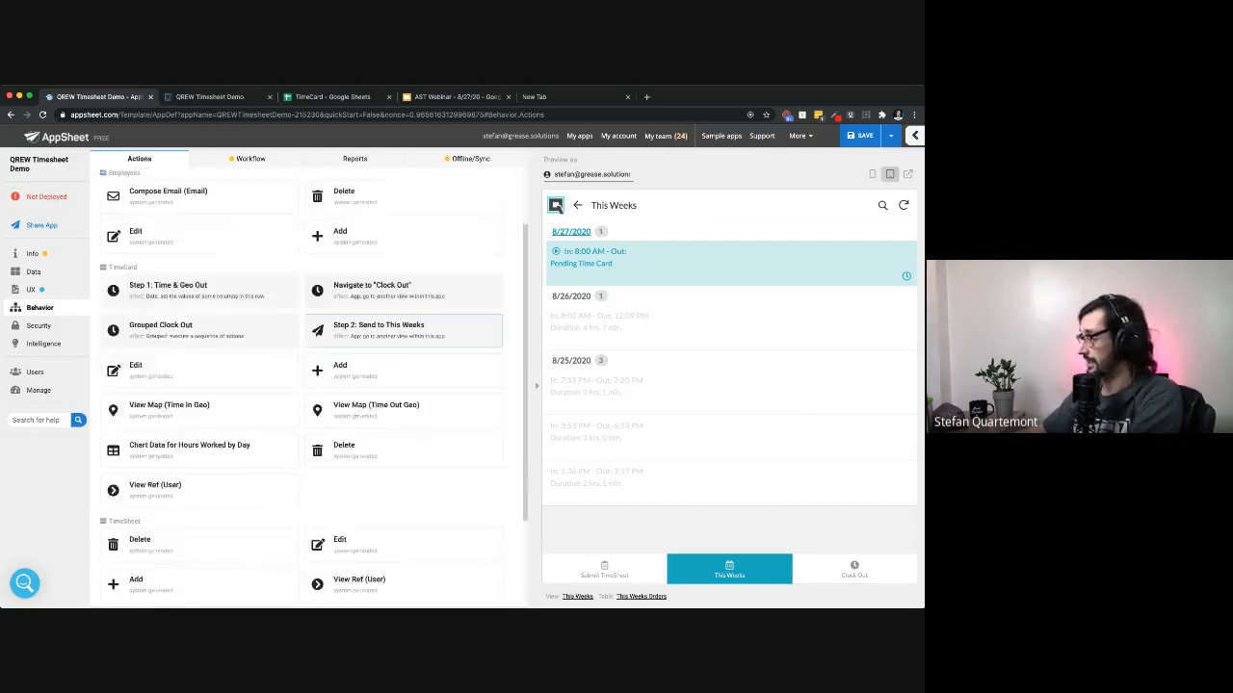
{"action": "scroll", "coordinate": [202, 322], "scroll_direction": "up", "scroll_amount": 3}
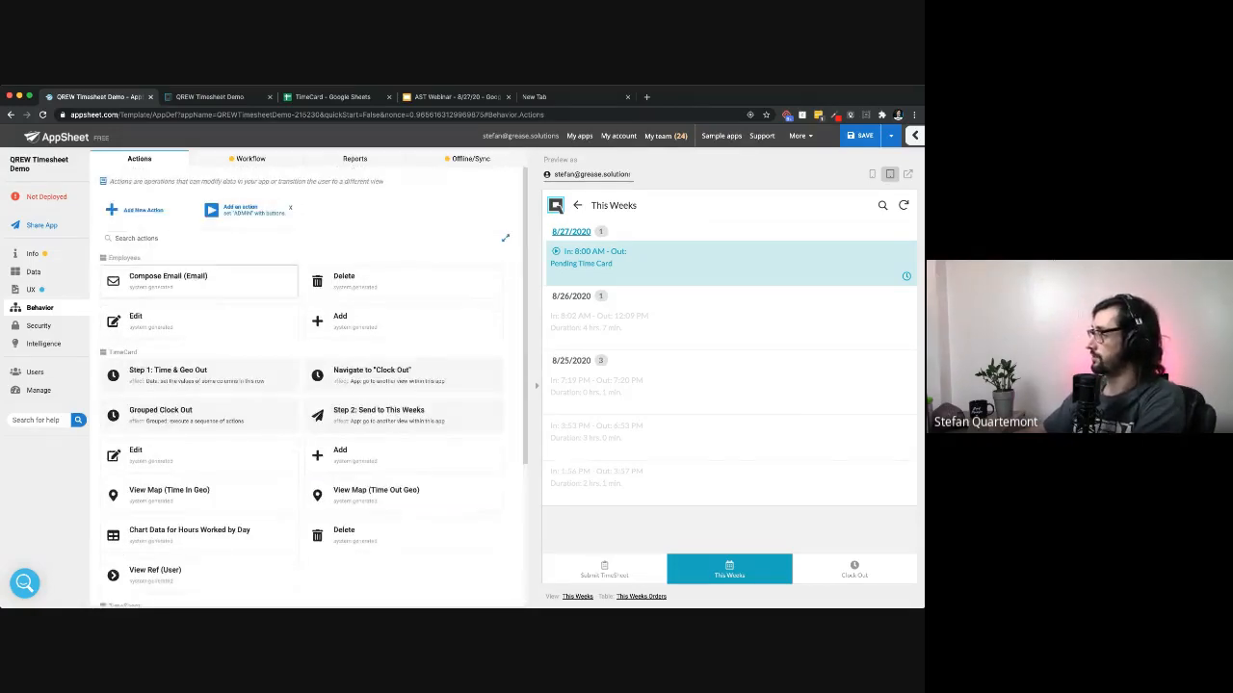
{"action": "scroll", "coordinate": [203, 450], "scroll_direction": "down", "scroll_amount": 1}
{"action": "scroll", "coordinate": [202, 451], "scroll_direction": "down", "scroll_amount": 1}
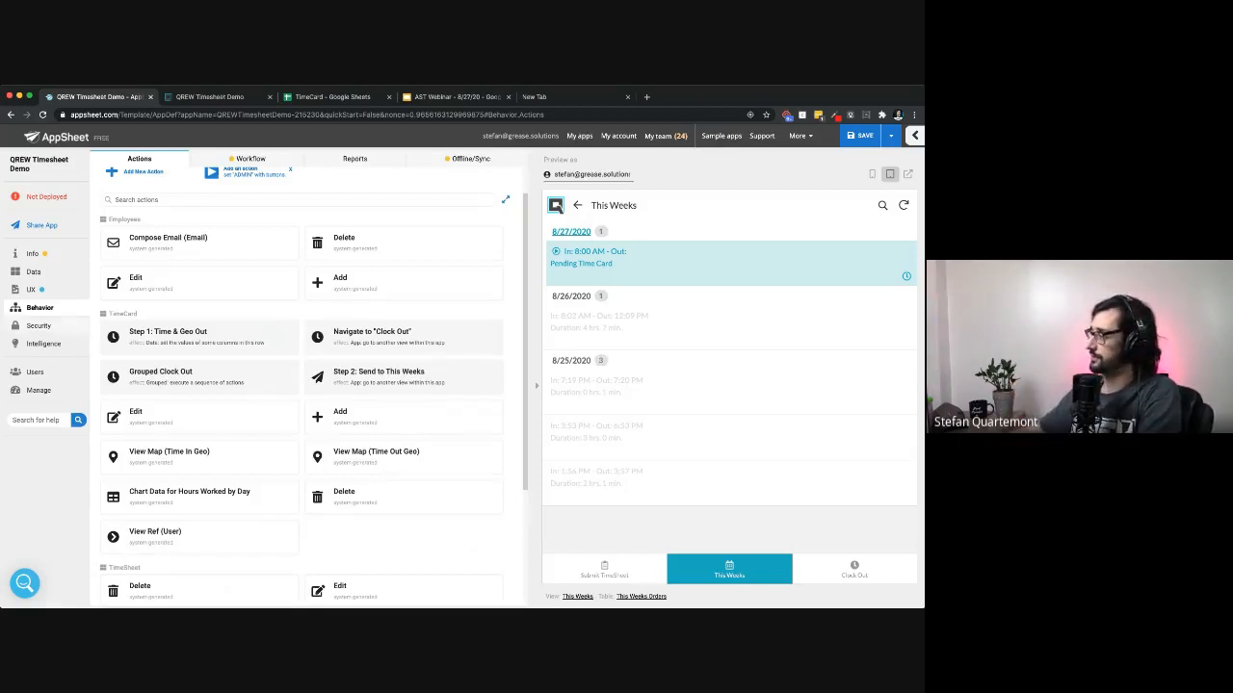
{"action": "left_click", "coordinate": [38, 325]}
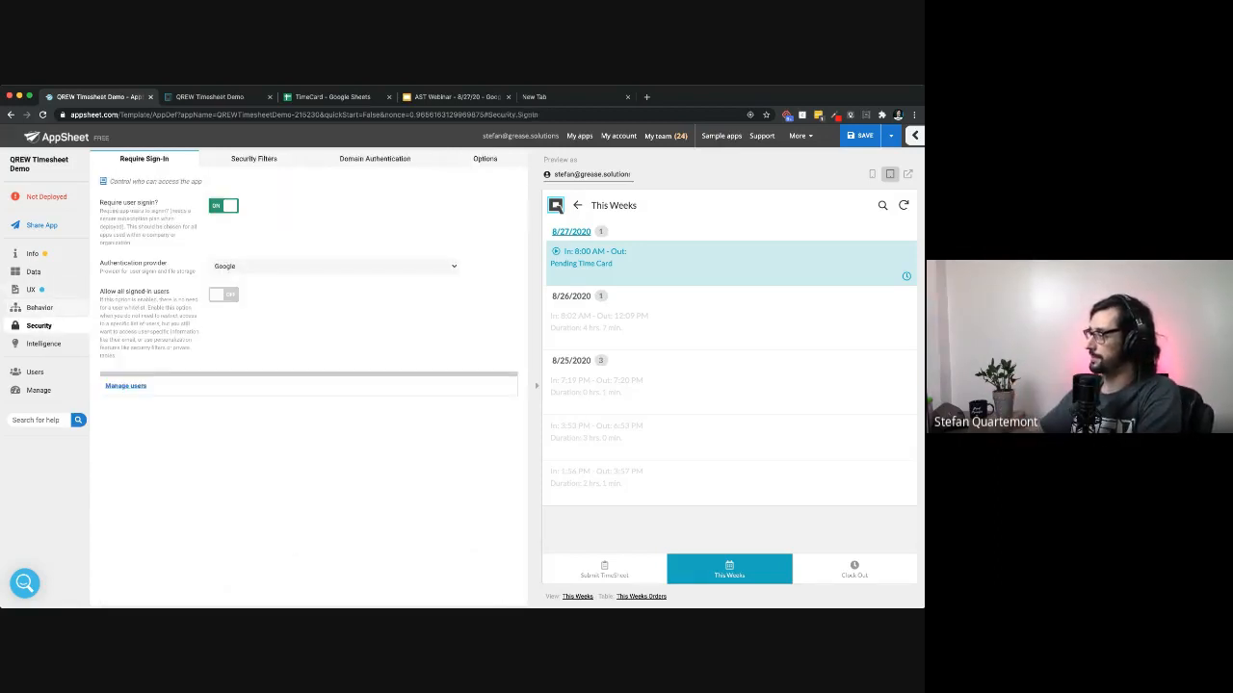
{"action": "left_click", "coordinate": [39, 308]}
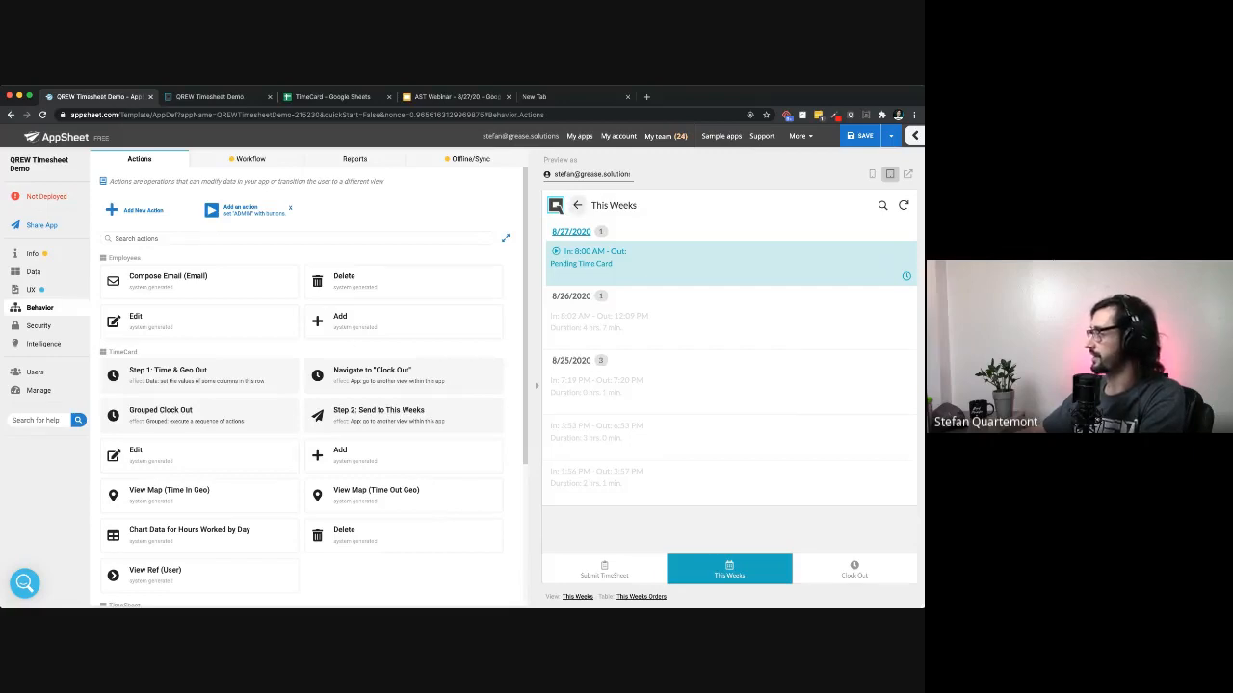
Step: Open the 8/27/2020 entry's form in the app preview and look through the Behavior reports and workflow rules
{"action": "left_click", "coordinate": [577, 205]}
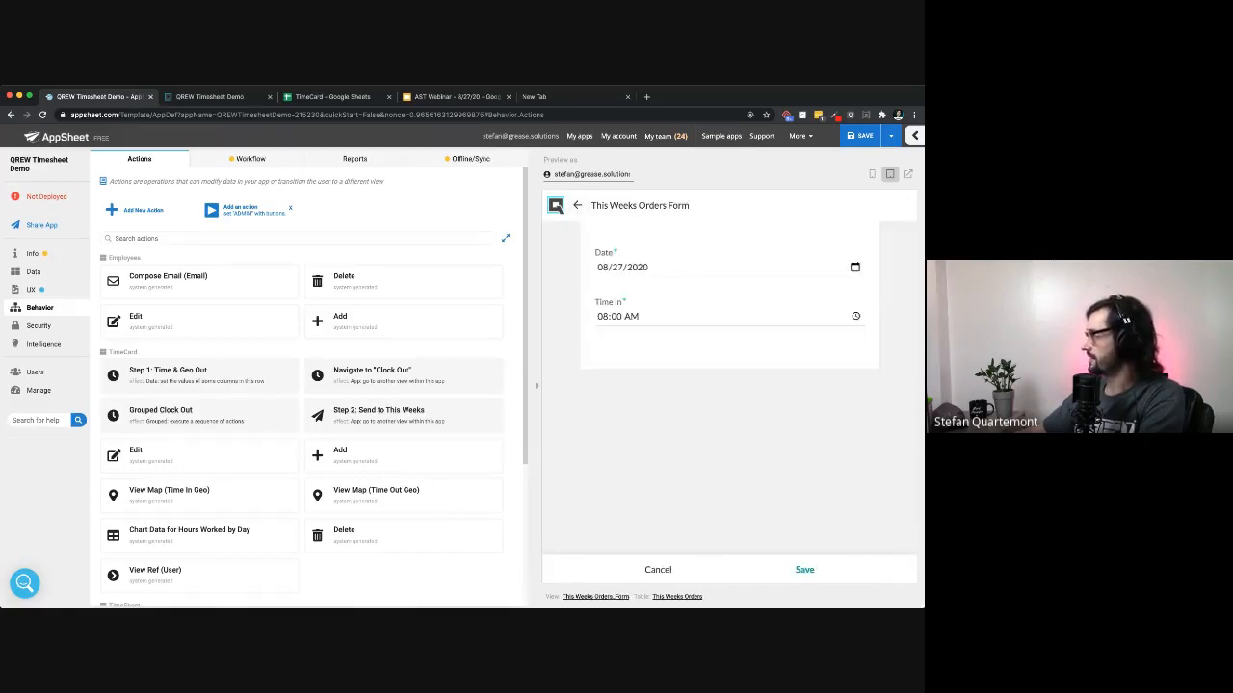
{"action": "left_click", "coordinate": [602, 317]}
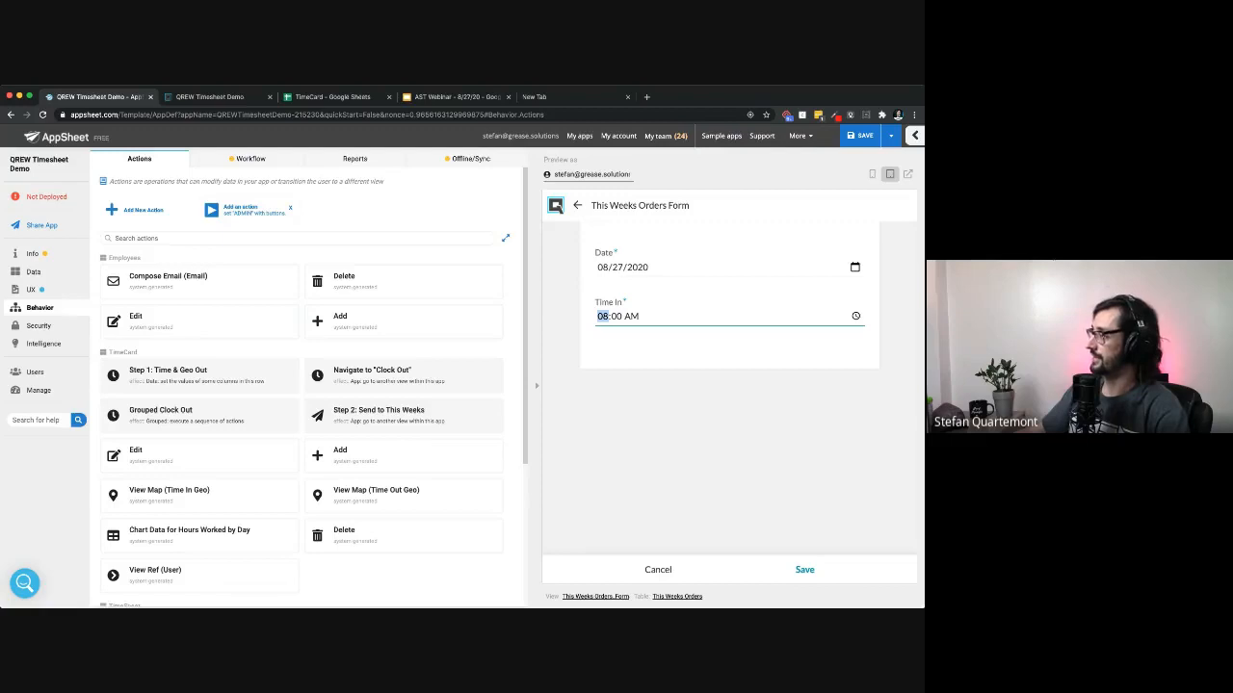
{"action": "left_click", "coordinate": [250, 159]}
{"action": "left_click", "coordinate": [355, 159]}
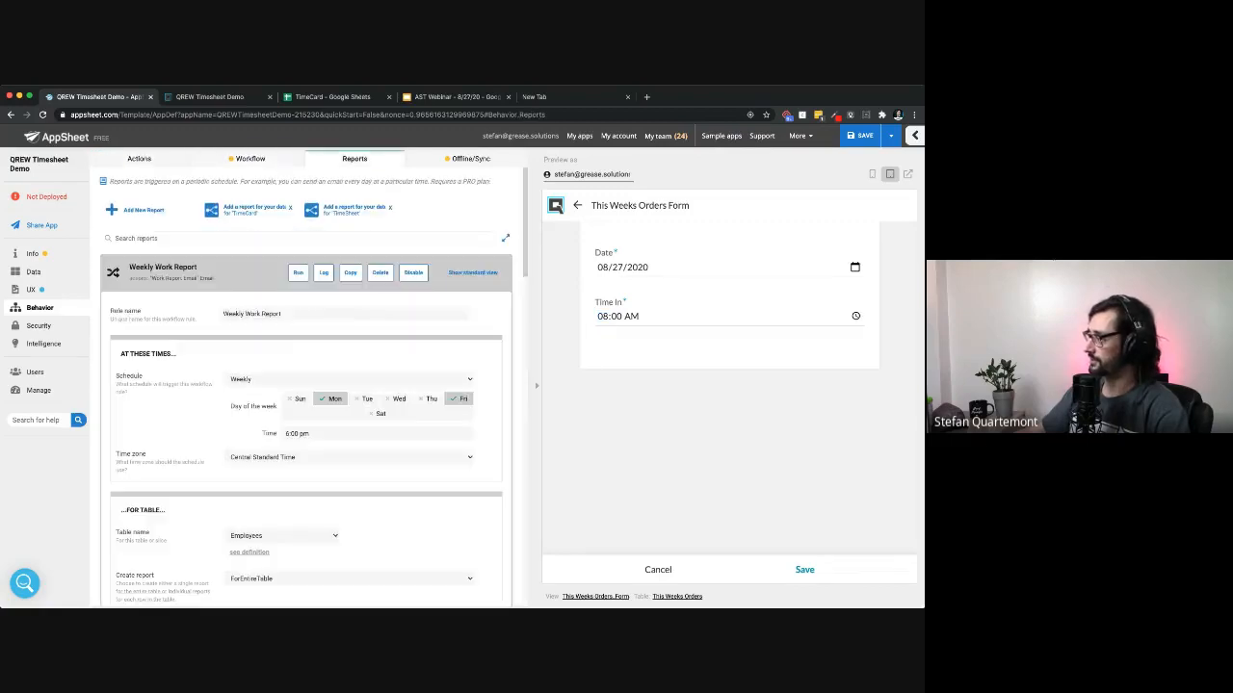
{"action": "left_click", "coordinate": [250, 159]}
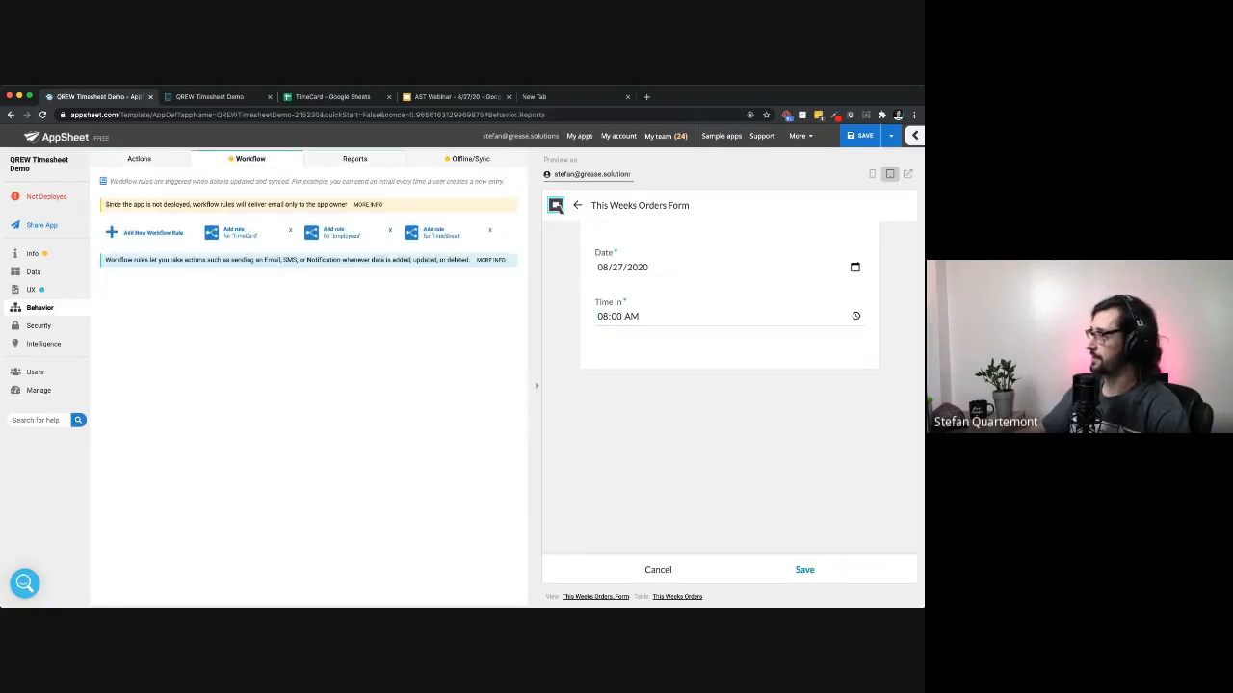
{"action": "left_click", "coordinate": [354, 159]}
{"action": "left_click", "coordinate": [251, 159]}
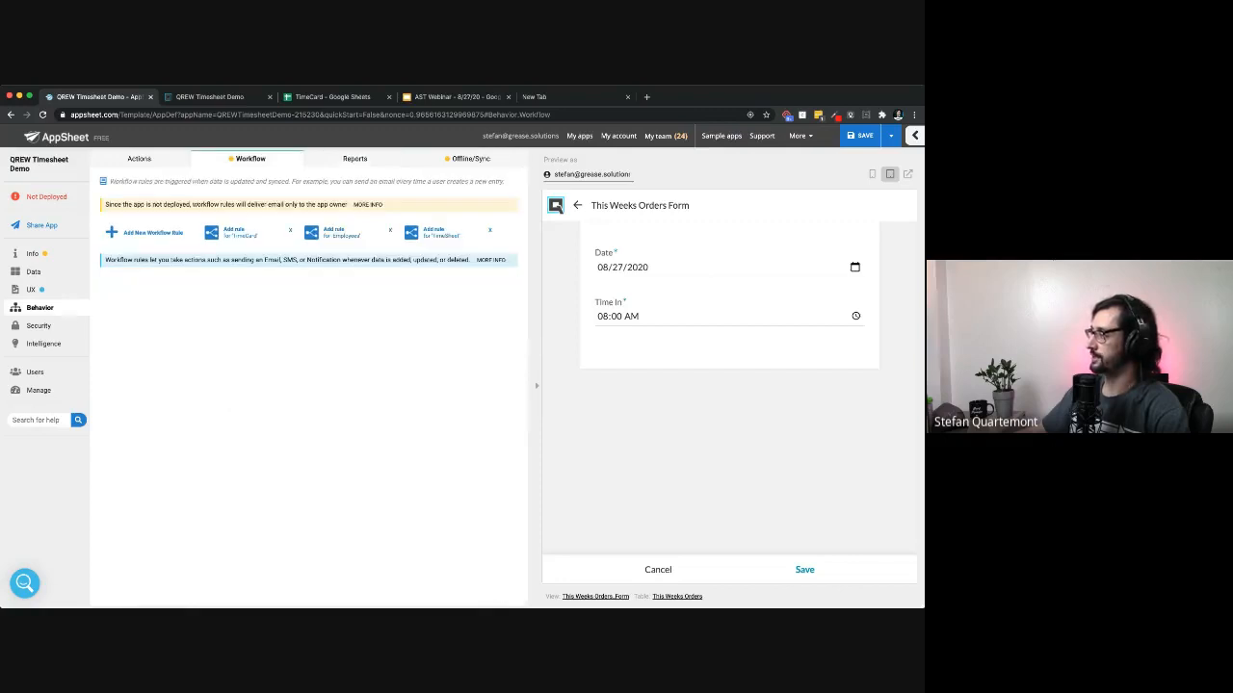
Step: Add a new workflow rule for the TimeCard table and name it Clock Out
{"action": "left_click", "coordinate": [152, 232]}
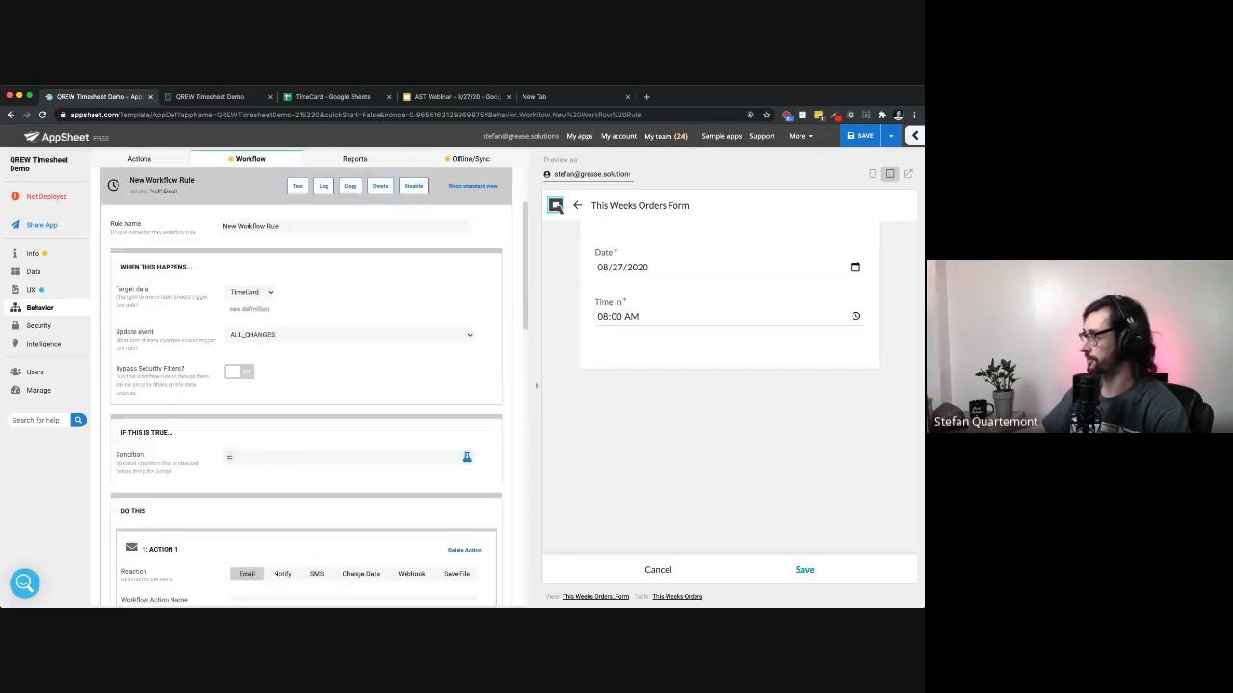
{"action": "triple_click", "coordinate": [251, 226]}
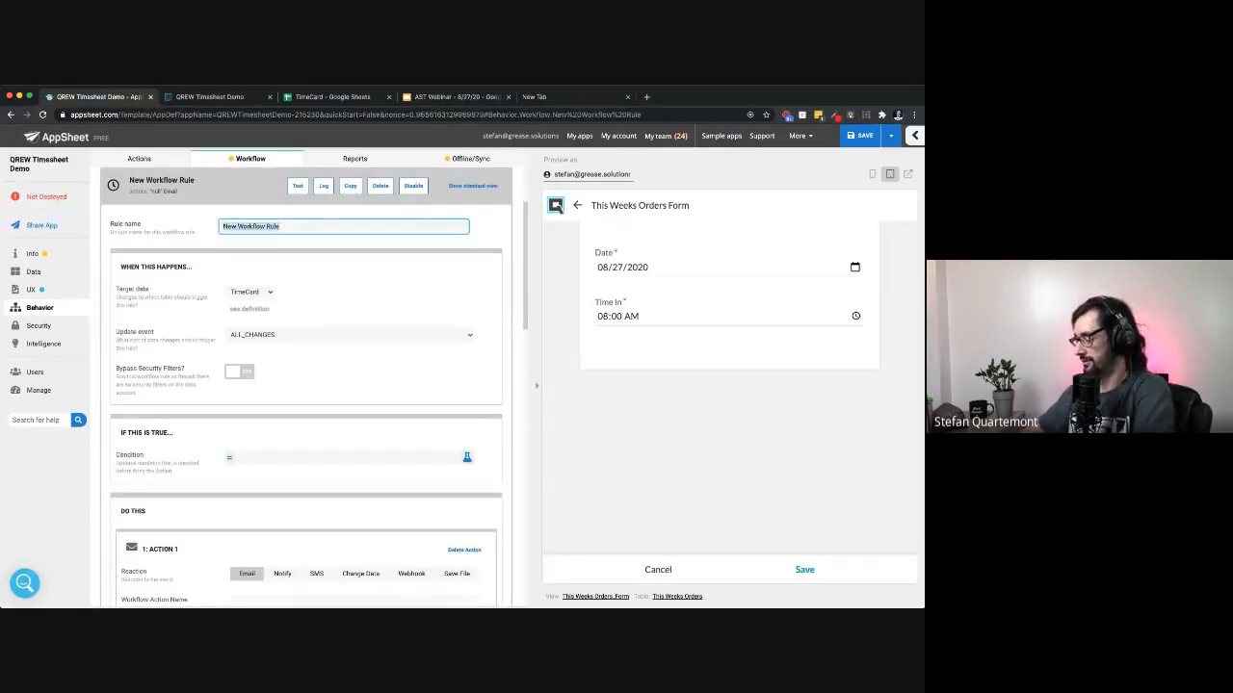
{"action": "type", "text": "Claock Out"}
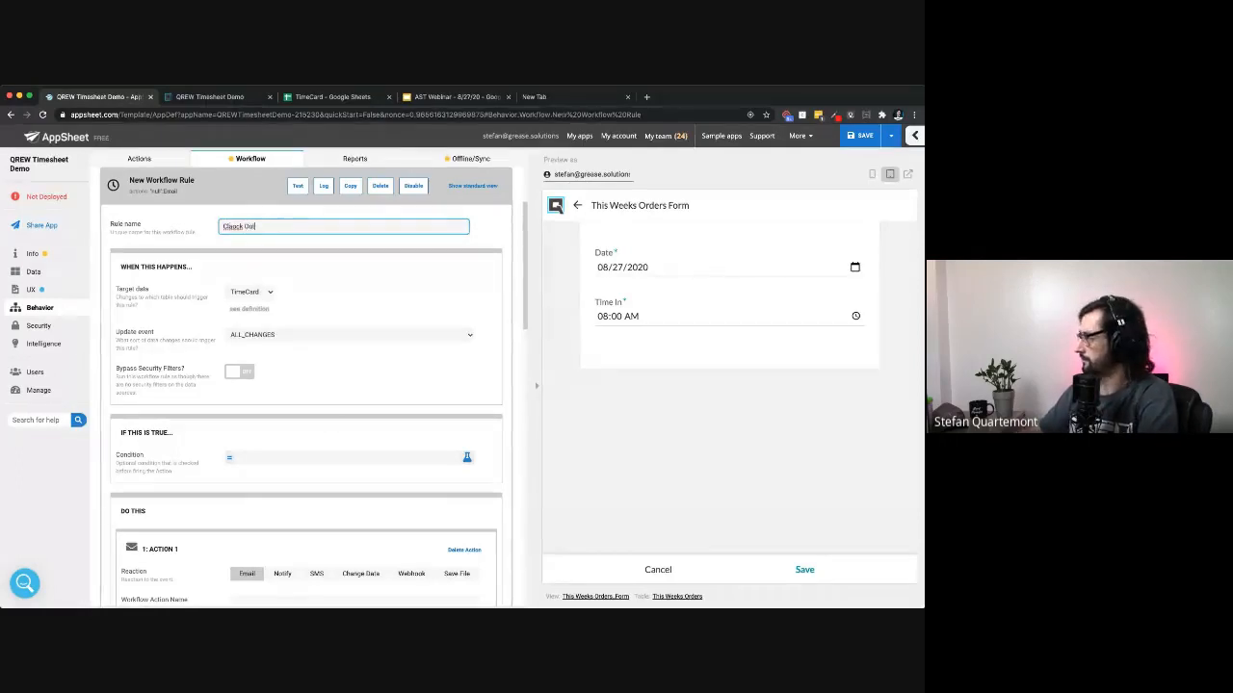
{"action": "key", "text": "Left"}
{"action": "key", "text": "BackSpace"}
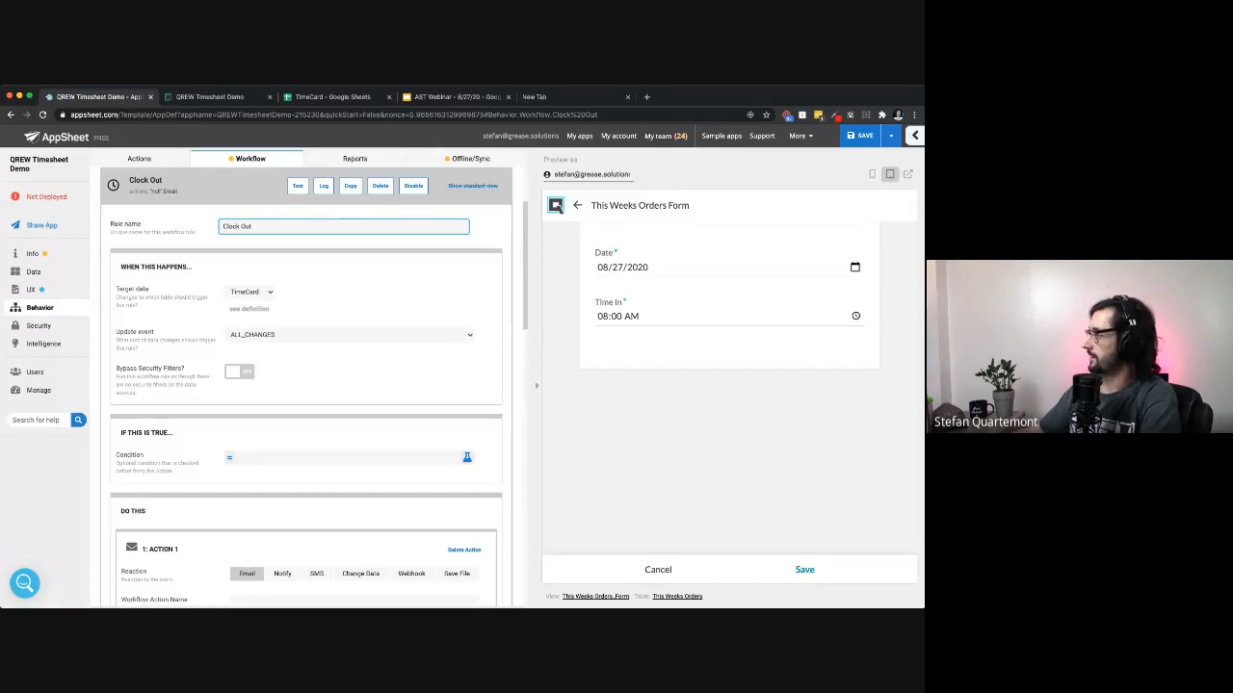
{"action": "key", "text": "Tab"}
{"action": "key", "text": "Tab"}
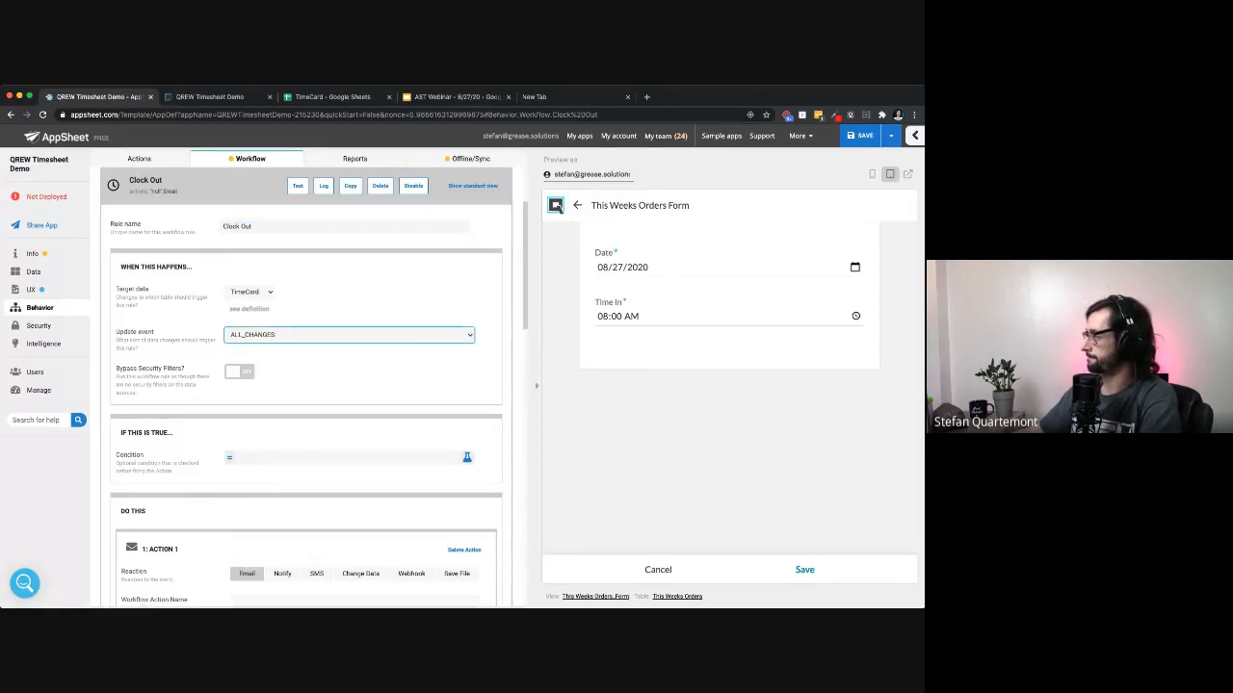
Step: Set the Clock Out rule's reaction to Change Data, using the data change action Step 1: Time & Geo Out
{"action": "scroll", "coordinate": [307, 385], "scroll_direction": "down", "scroll_amount": 5}
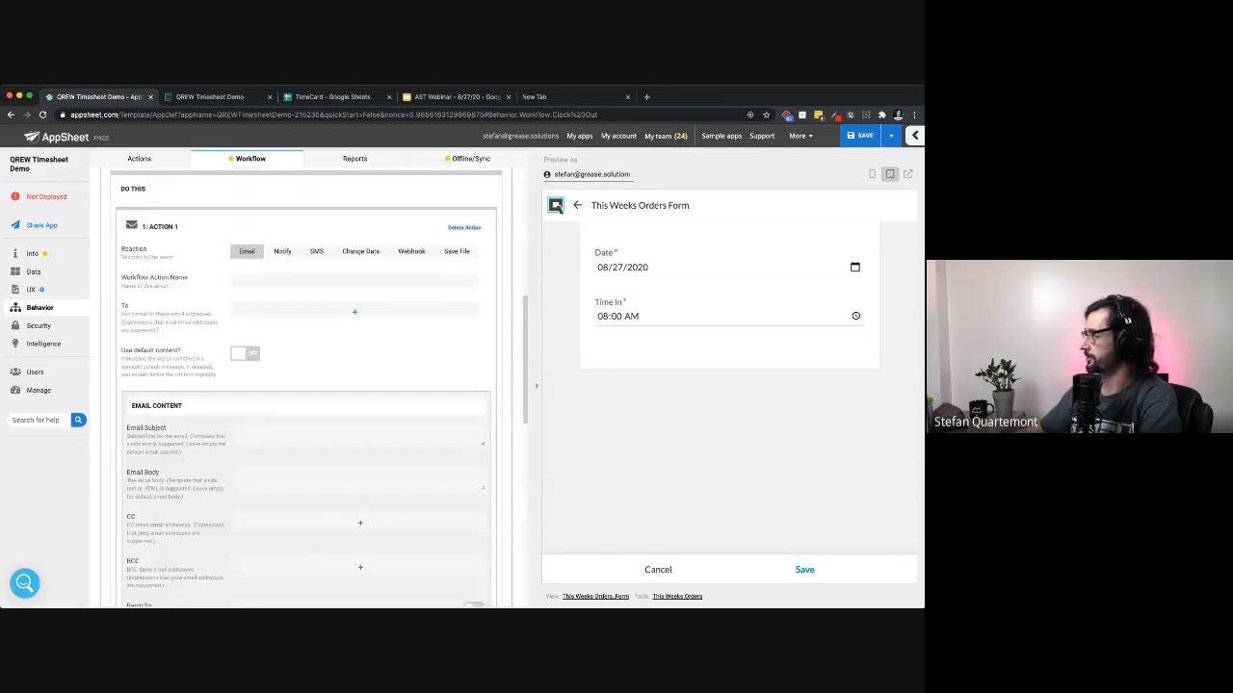
{"action": "left_click", "coordinate": [360, 251]}
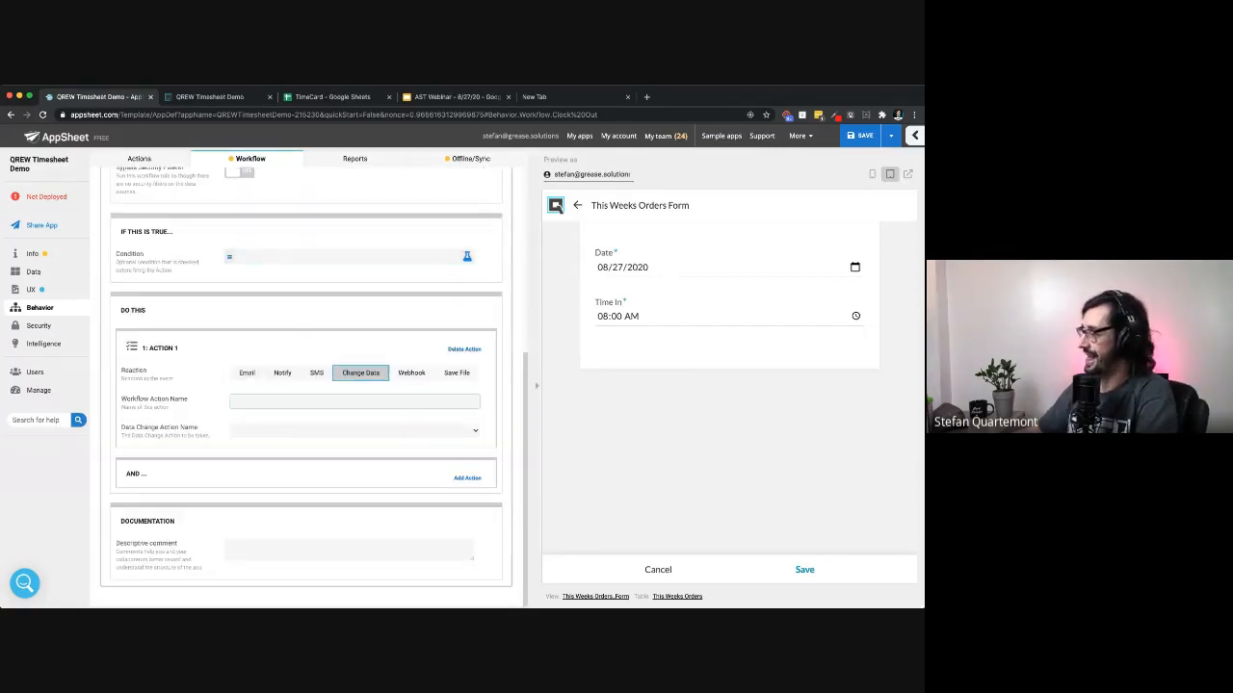
{"action": "left_click", "coordinate": [354, 430]}
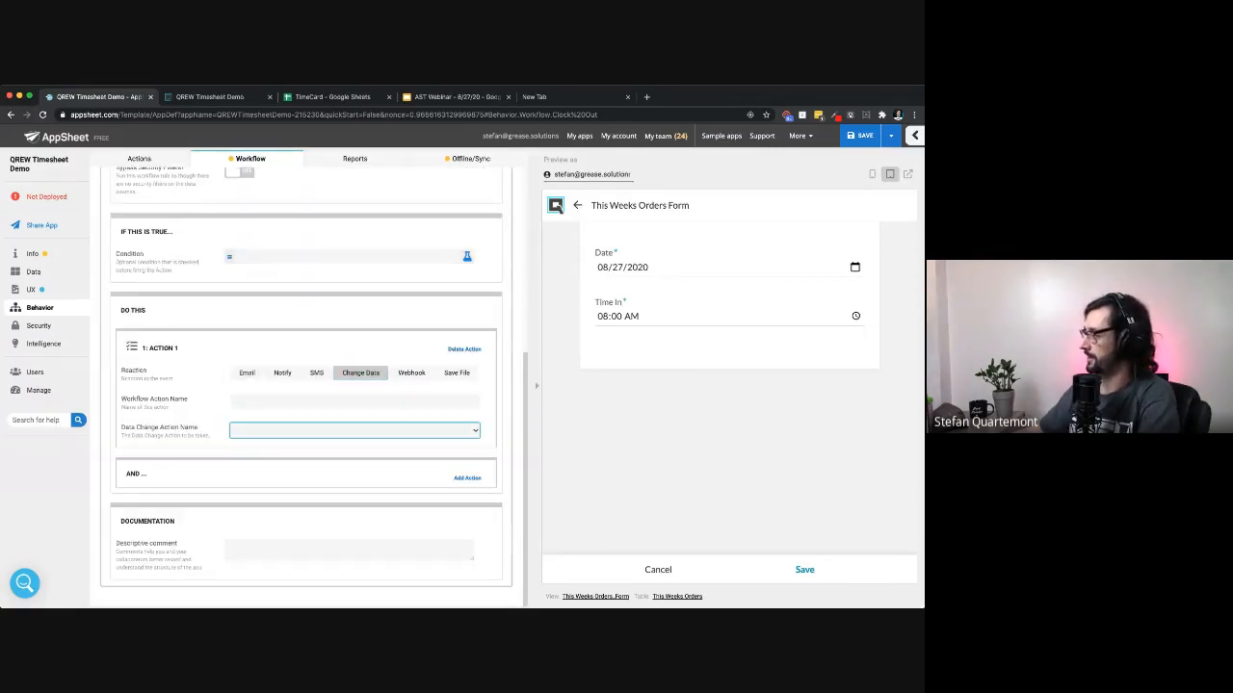
{"action": "left_click", "coordinate": [306, 443]}
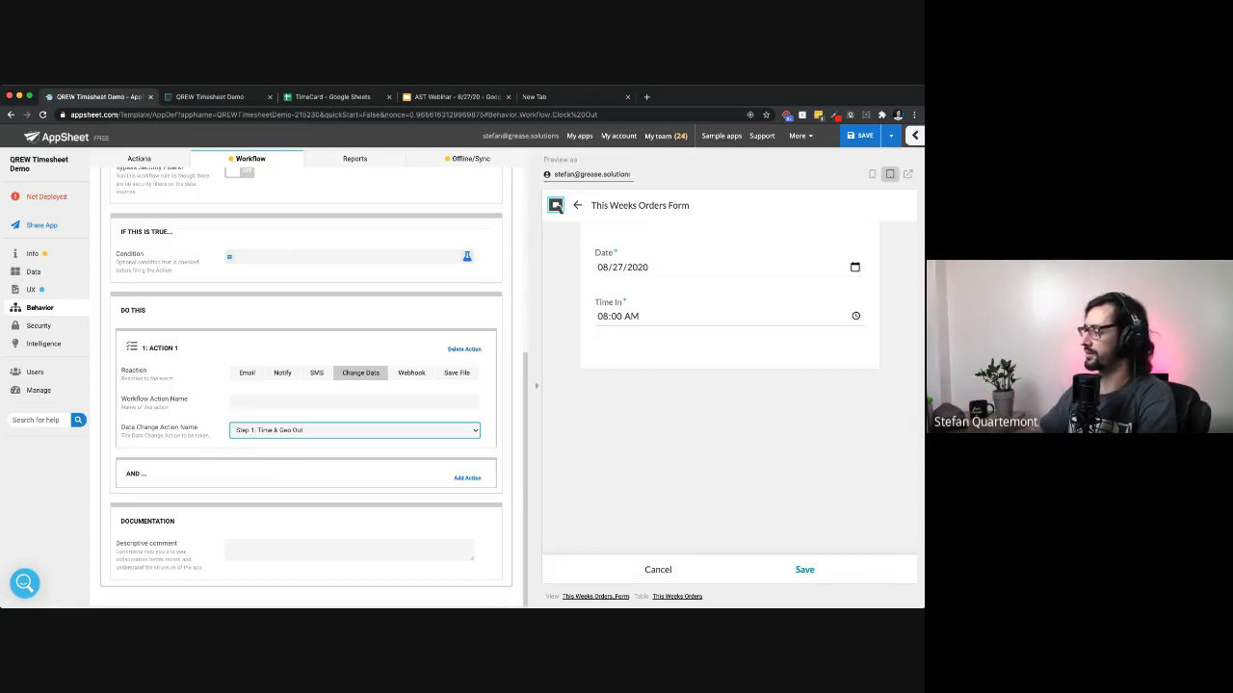
Step: Delete the Clock Out workflow rule
{"action": "scroll", "coordinate": [314, 387], "scroll_direction": "up", "scroll_amount": 2}
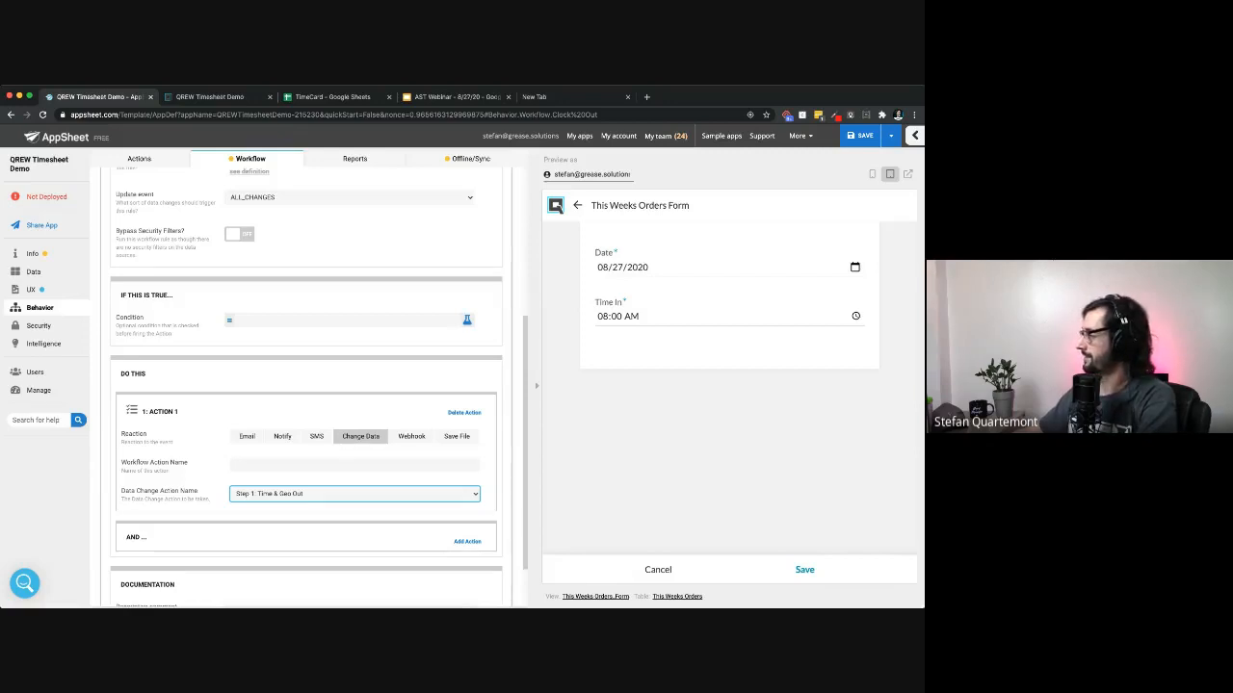
{"action": "scroll", "coordinate": [306, 385], "scroll_direction": "up", "scroll_amount": 5}
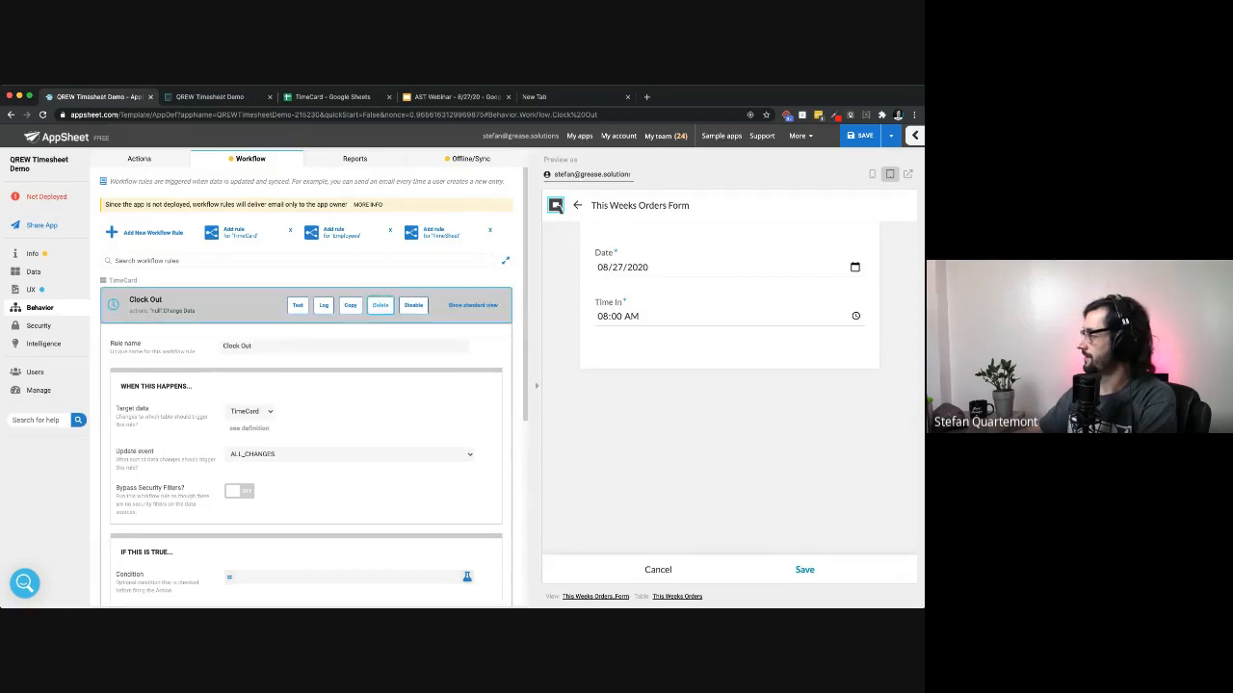
{"action": "left_click", "coordinate": [380, 305]}
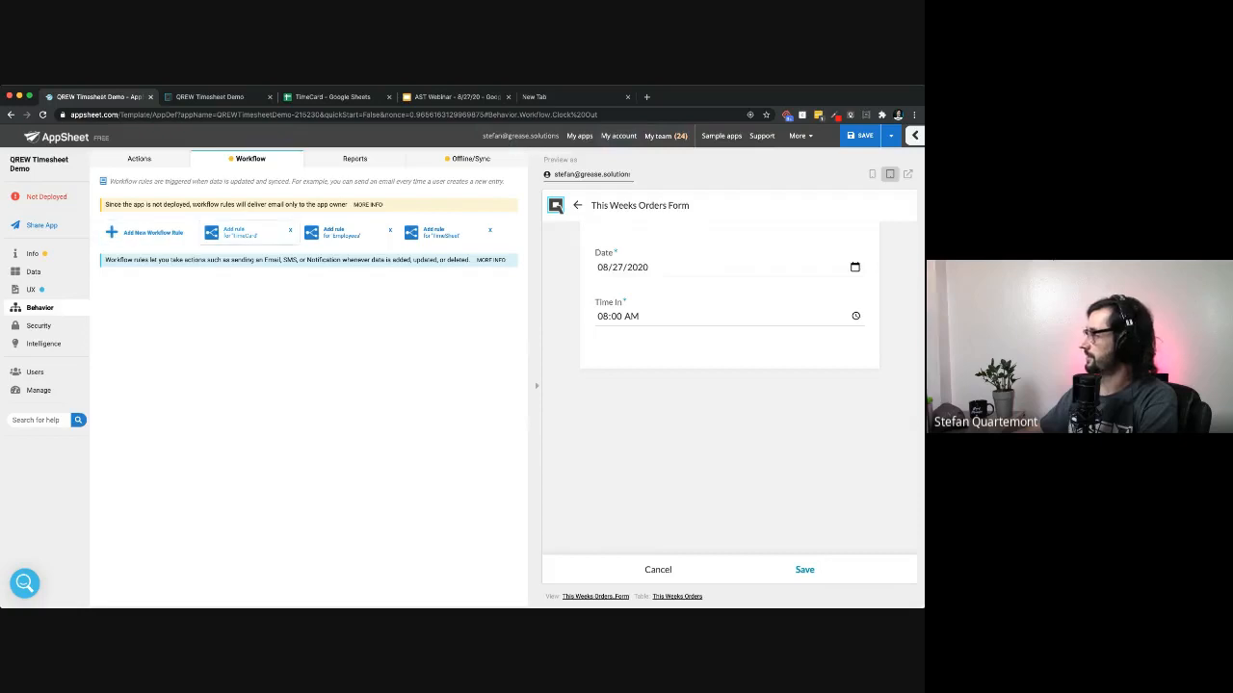
Step: Save the app and cancel the This Weeks Orders form in the preview, with the data tables list open in the editor
{"action": "key", "text": "super+s"}
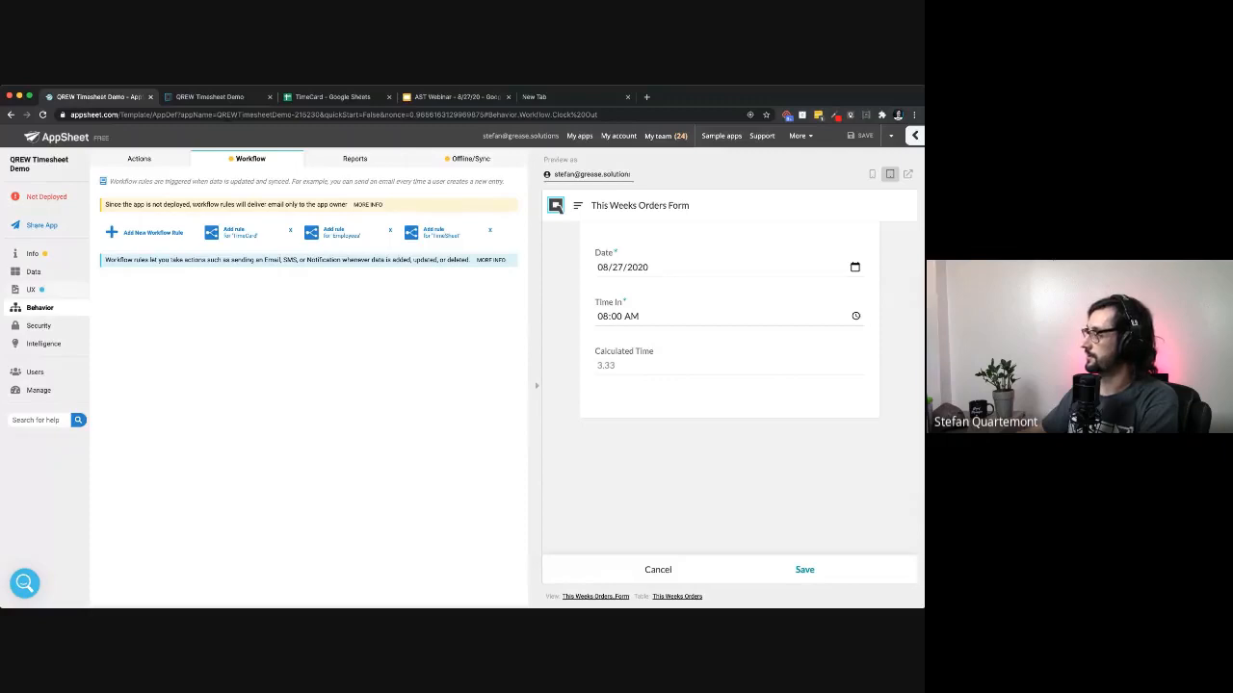
{"action": "left_click", "coordinate": [32, 290]}
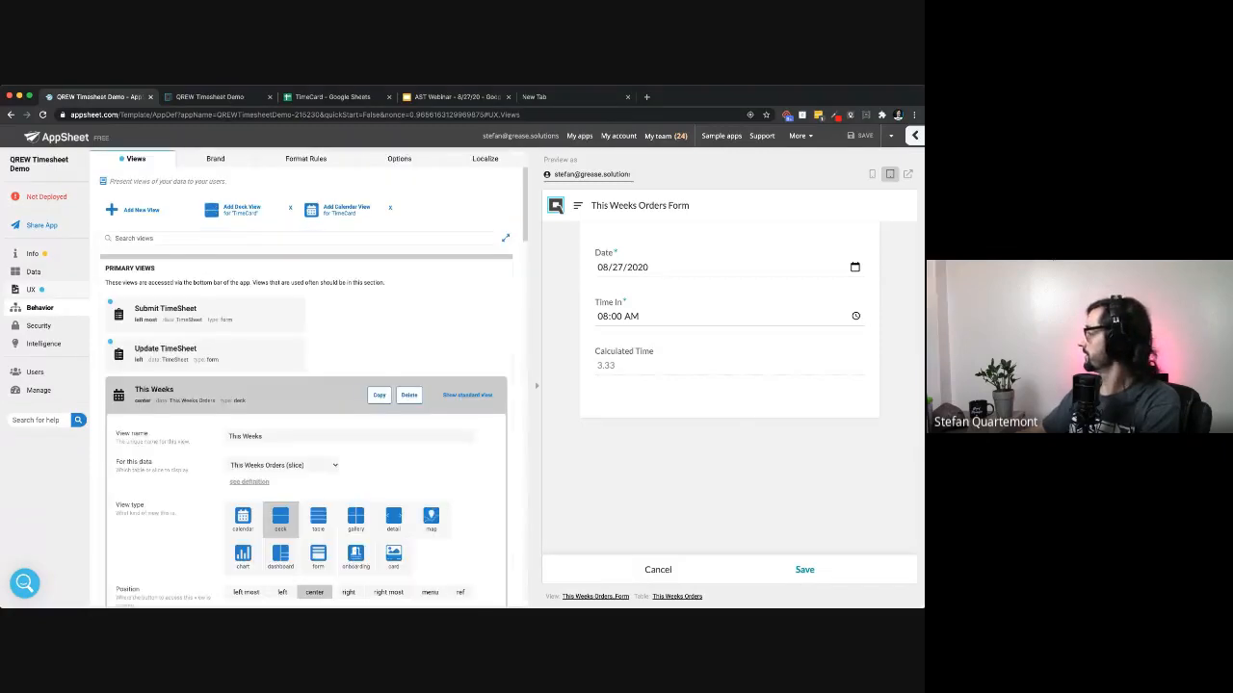
{"action": "left_click", "coordinate": [33, 272]}
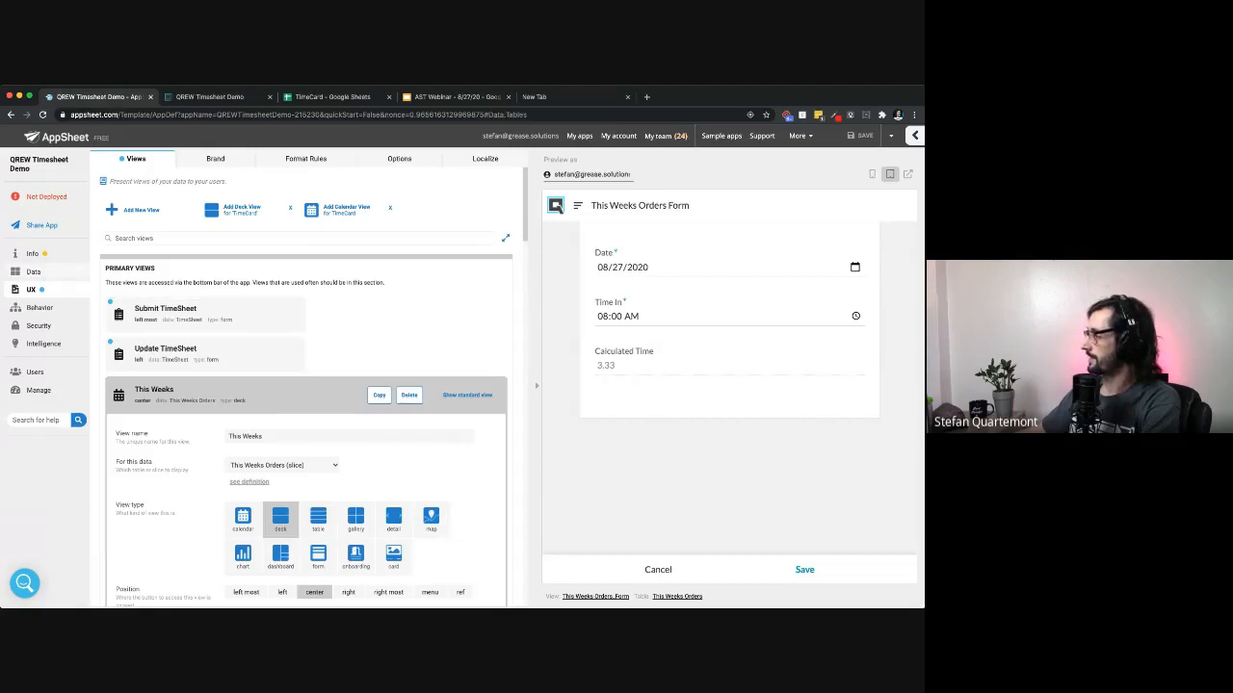
{"action": "left_click", "coordinate": [204, 274]}
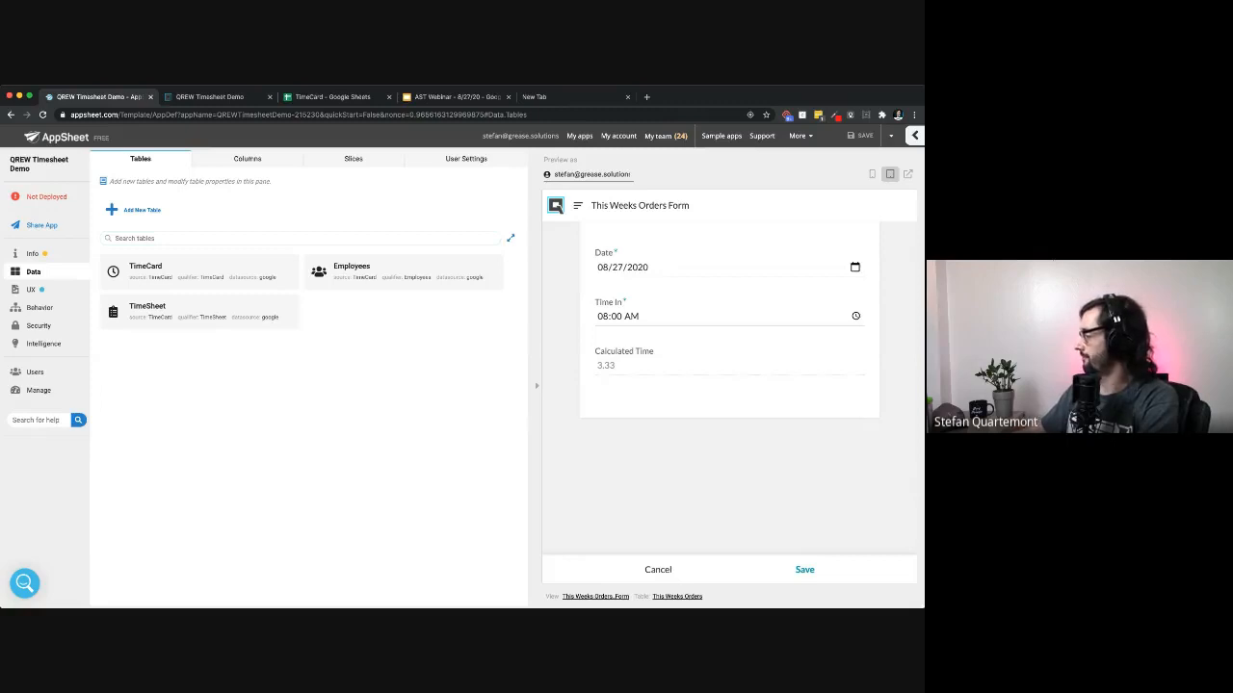
{"action": "left_click", "coordinate": [658, 570]}
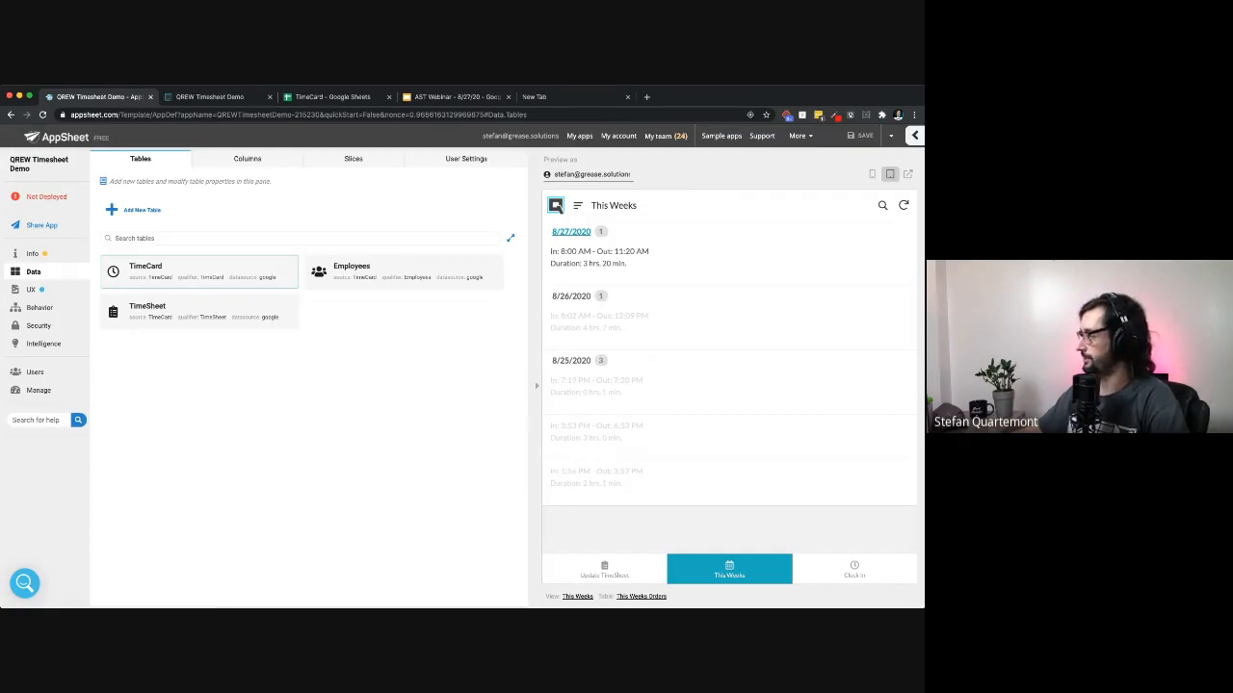
Step: Open the TimeCard table's column definitions and look through them to the IN OUT Display and Duration Display columns
{"action": "left_click", "coordinate": [199, 272]}
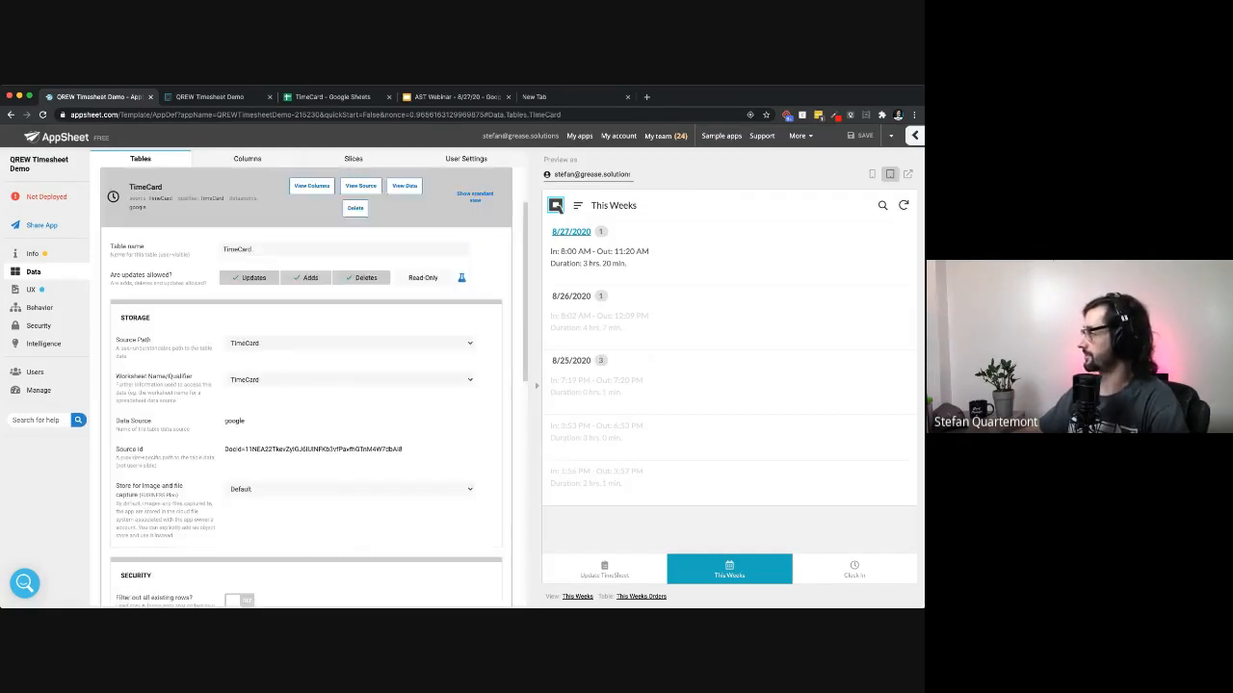
{"action": "left_click", "coordinate": [247, 159]}
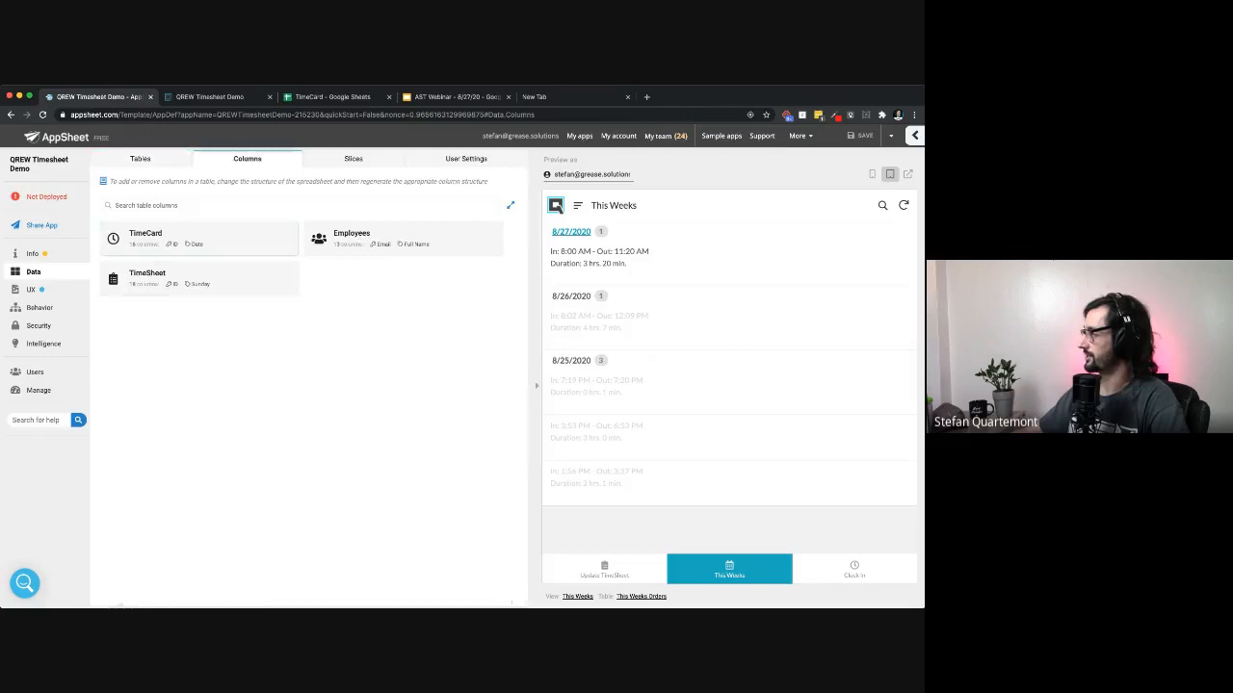
{"action": "left_click", "coordinate": [200, 239]}
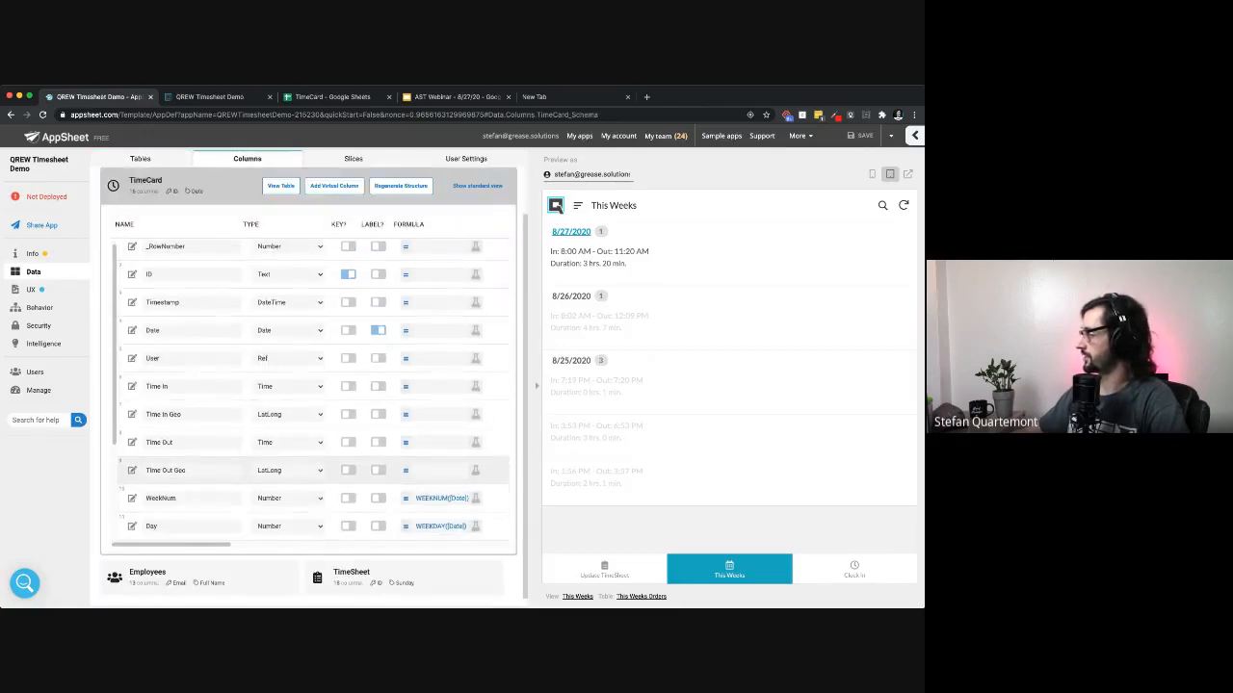
{"action": "scroll", "coordinate": [308, 472], "scroll_direction": "down", "scroll_amount": 3}
{"action": "scroll", "coordinate": [308, 470], "scroll_direction": "down", "scroll_amount": 1}
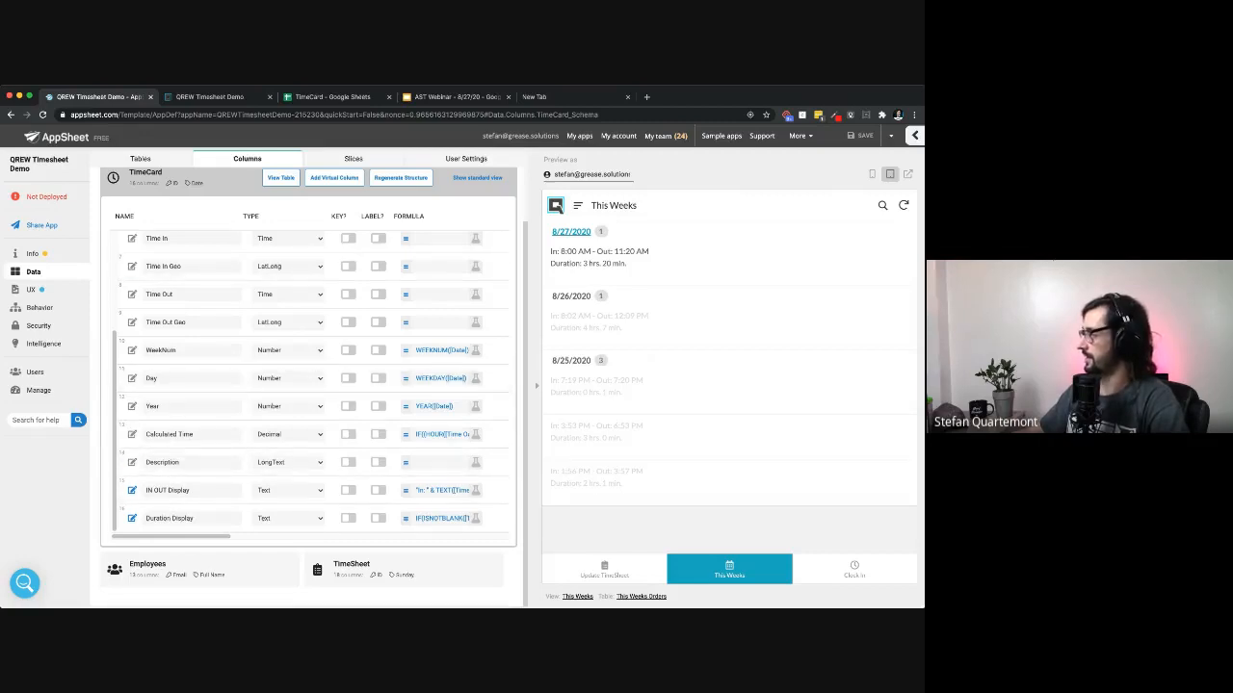
{"action": "scroll", "coordinate": [241, 438], "scroll_direction": "up", "scroll_amount": 1}
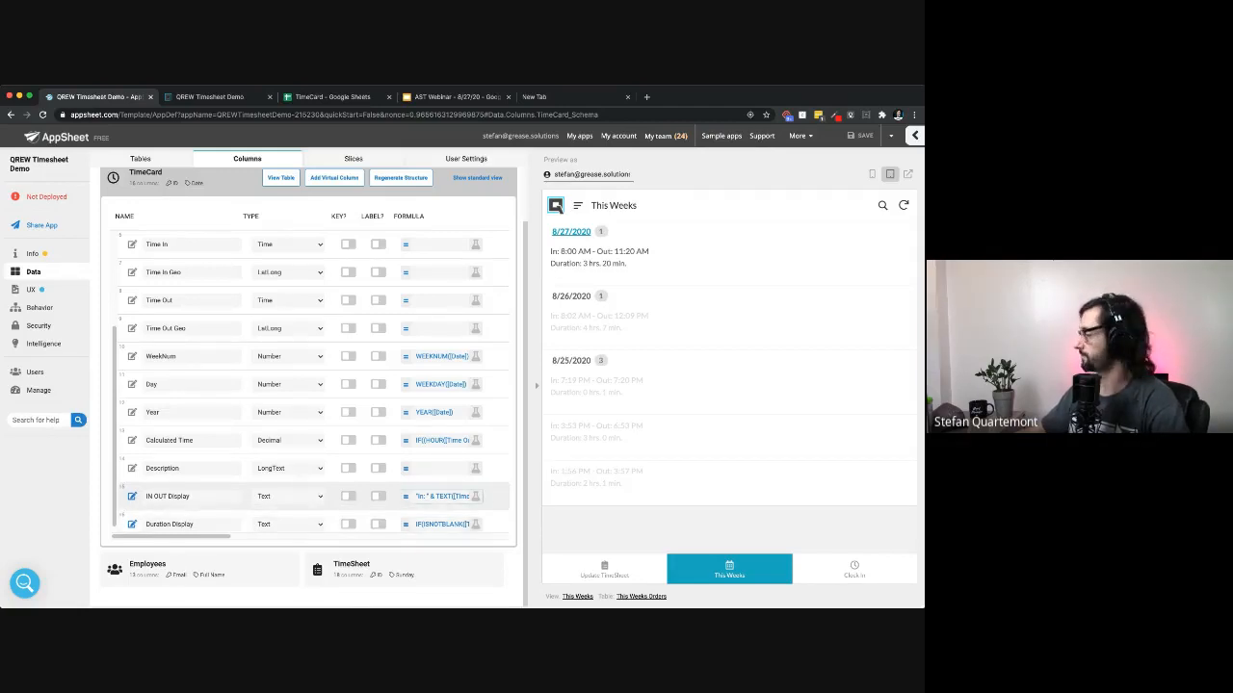
Step: Open the app formula of the IN OUT Display column and enlarge the page to make the expression readable
{"action": "left_click", "coordinate": [441, 496]}
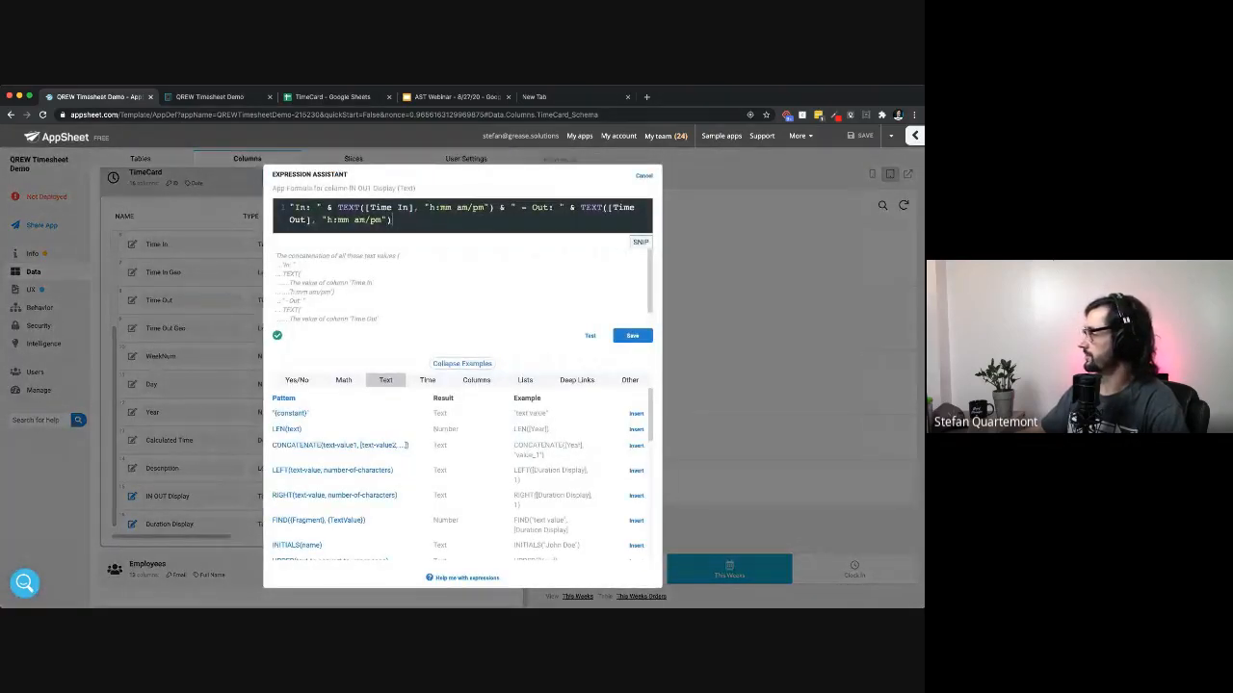
{"action": "key", "text": "super+a"}
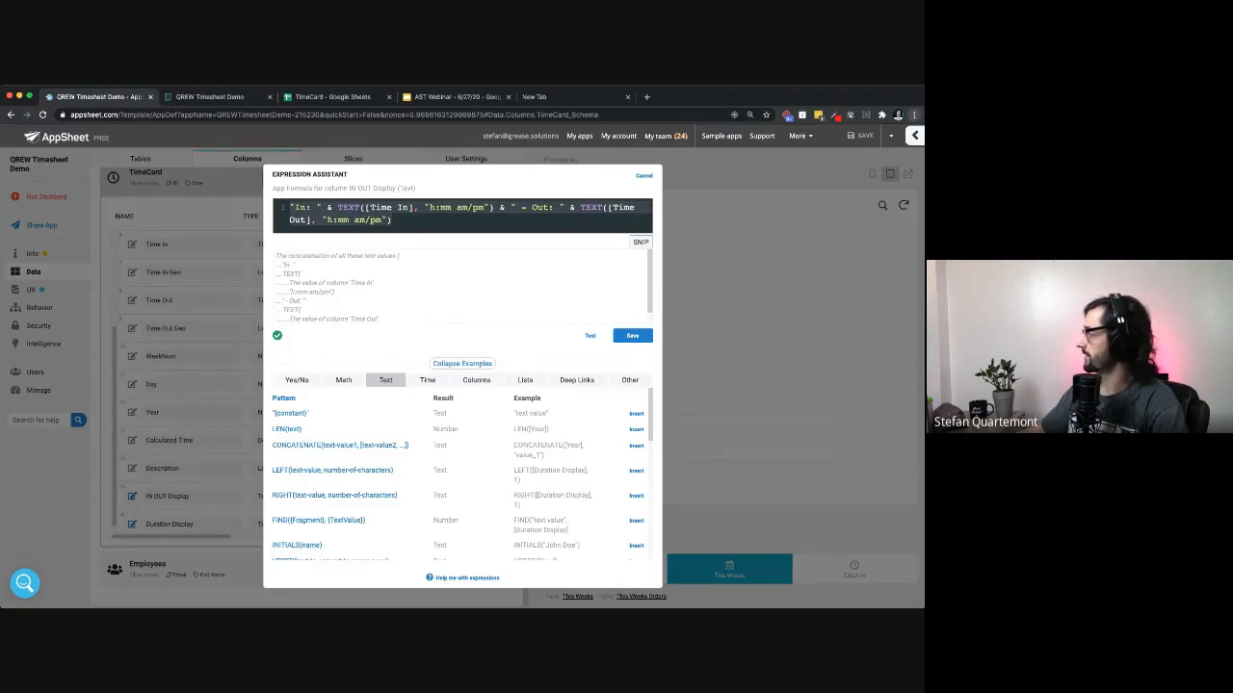
{"action": "key", "text": "super+plus"}
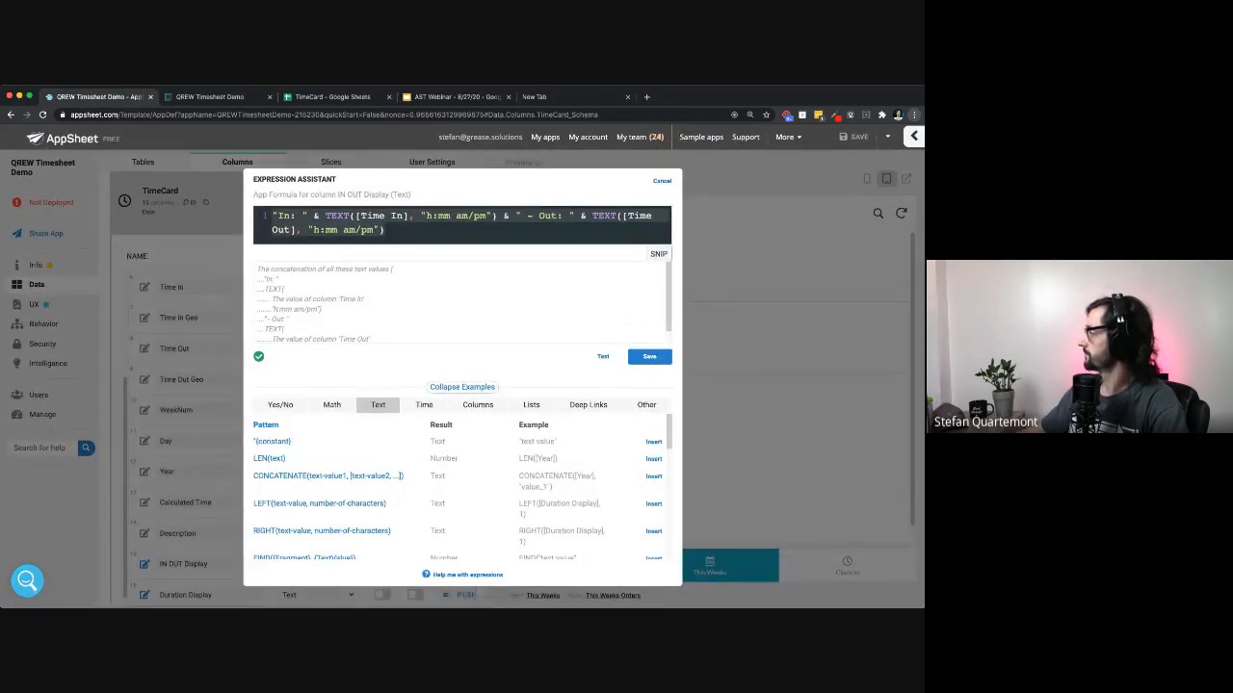
{"action": "key", "text": "super+plus"}
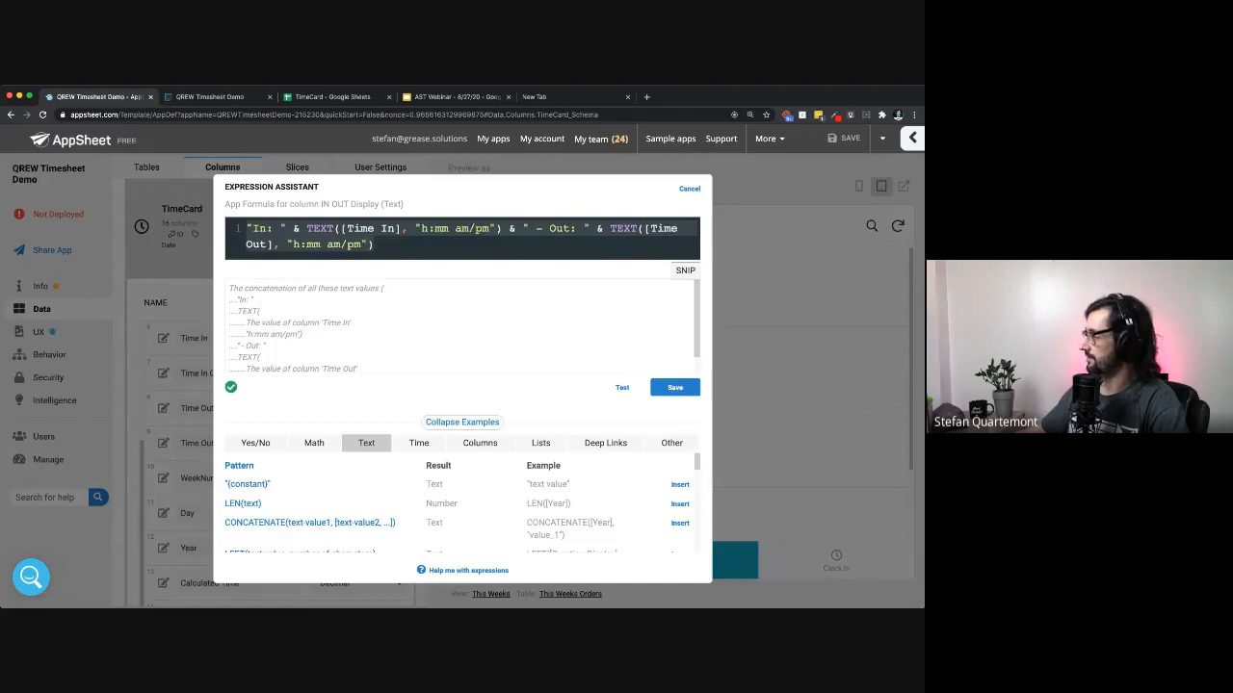
{"action": "left_click", "coordinate": [256, 230]}
{"action": "key", "text": "super+equal"}
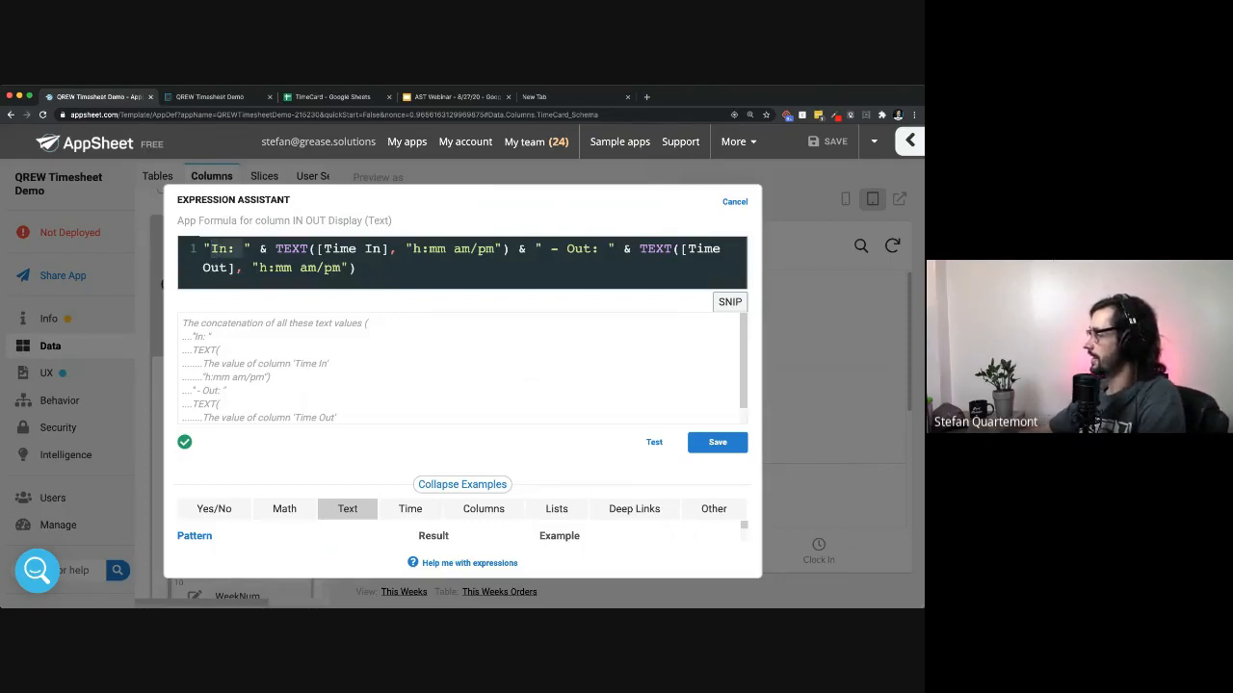
Step: Examine the first TEXT function in the formula and its [Time In] argument
{"action": "left_click_drag", "start_coordinate": [276, 249], "coordinate": [381, 250]}
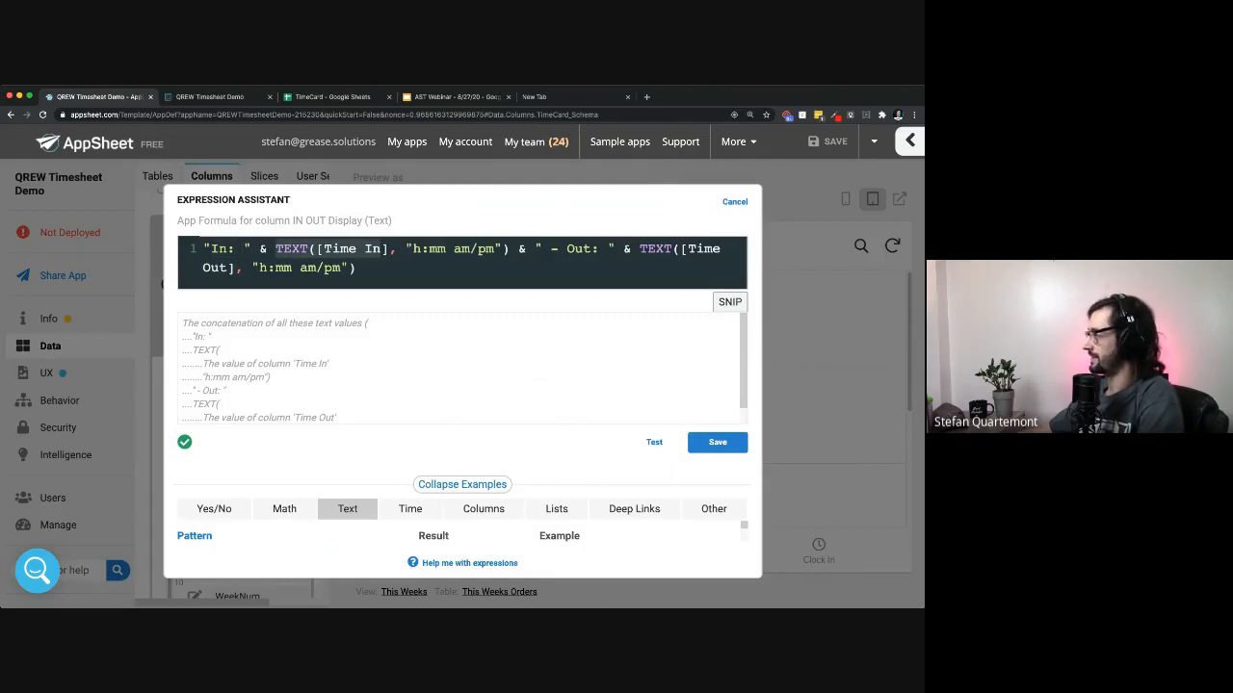
{"action": "left_click_drag", "start_coordinate": [317, 249], "coordinate": [389, 250]}
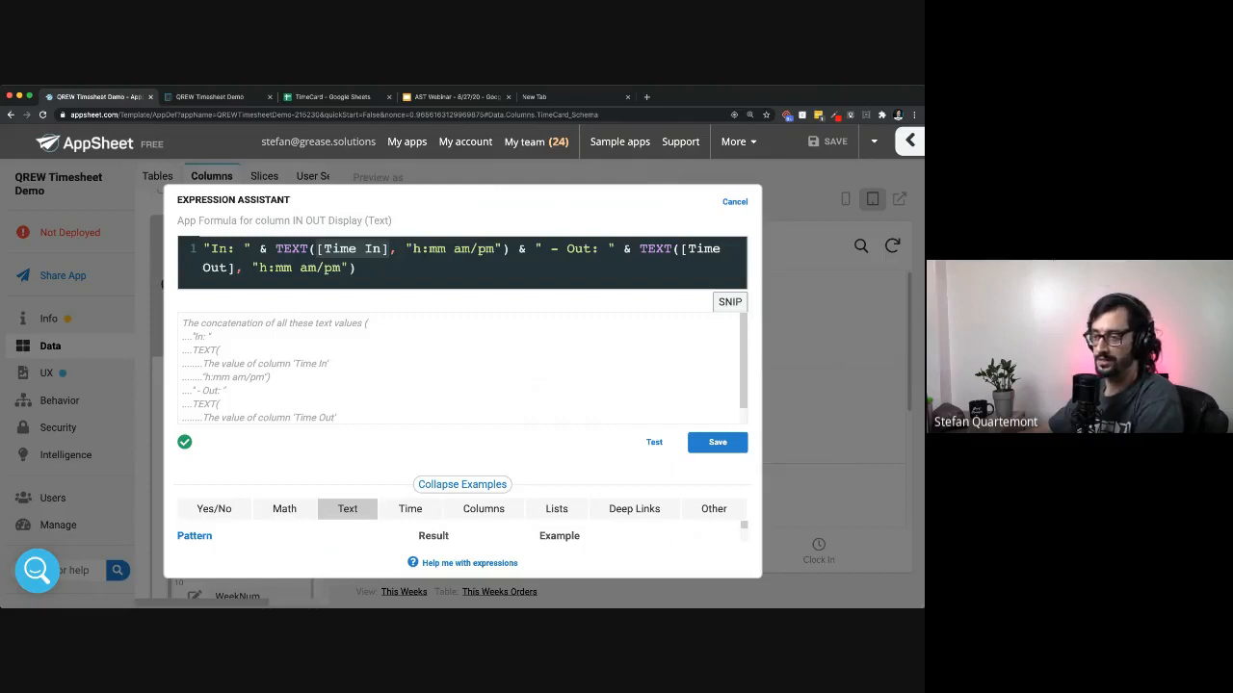
{"action": "left_click", "coordinate": [284, 248]}
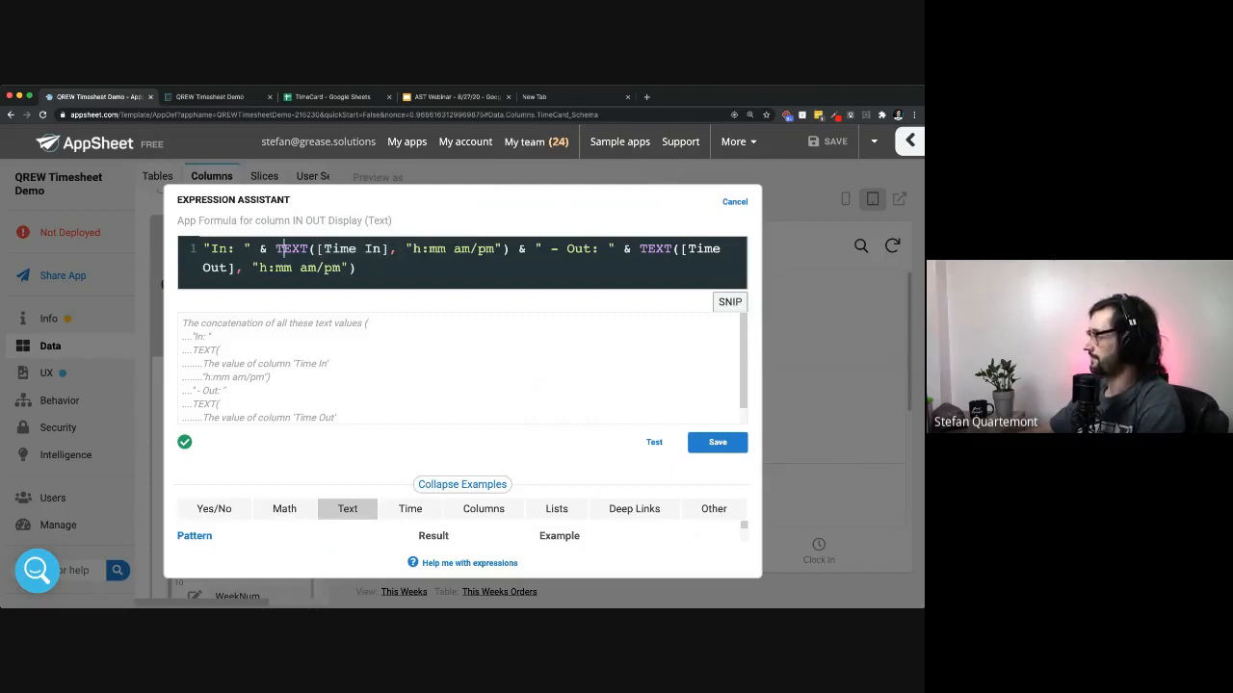
{"action": "double_click", "coordinate": [288, 249]}
{"action": "left_click", "coordinate": [277, 248]}
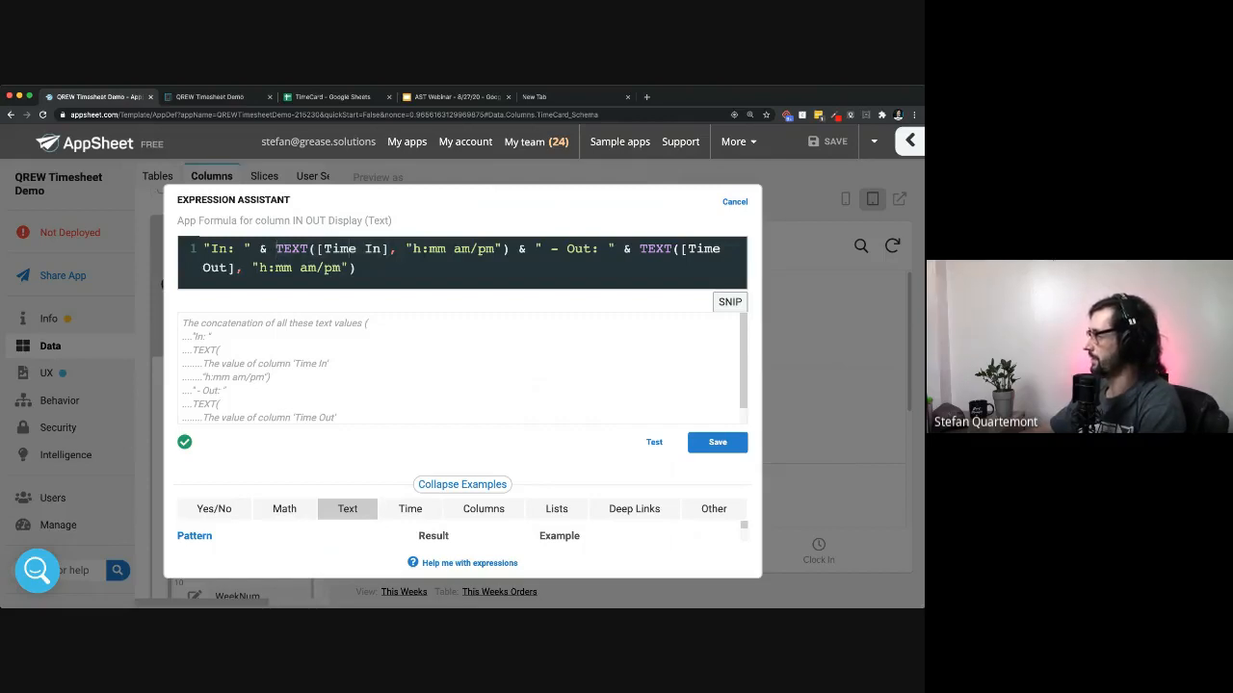
{"action": "left_click_drag", "start_coordinate": [315, 248], "coordinate": [389, 248]}
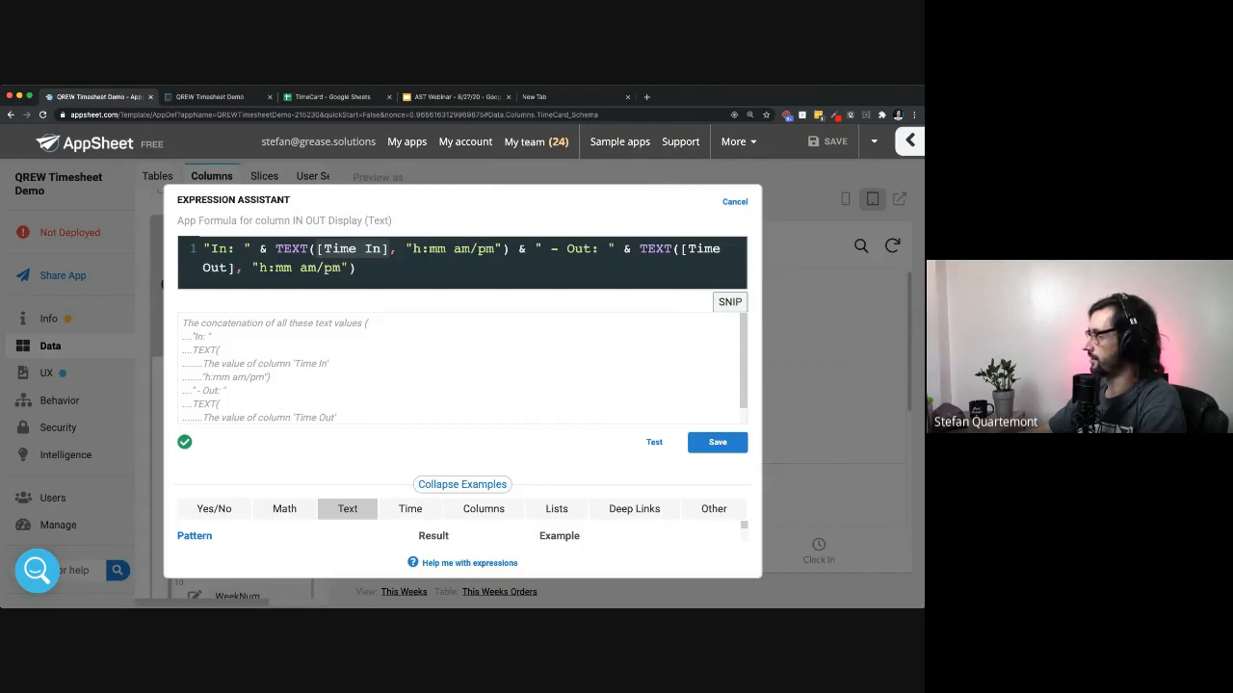
Step: Examine the "h:mm am/pm" format argument of the Time In part and the matching TEXT function for Time Out
{"action": "left_click_drag", "start_coordinate": [406, 249], "coordinate": [503, 249]}
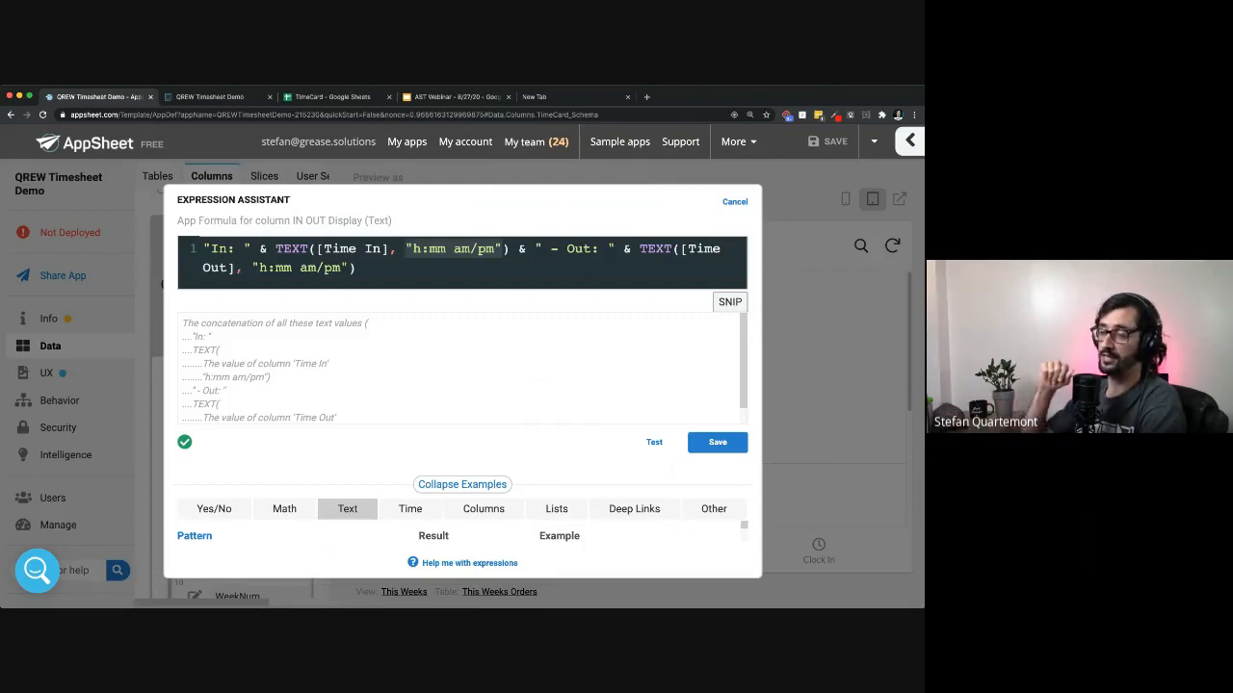
{"action": "left_click_drag", "start_coordinate": [277, 248], "coordinate": [310, 248]}
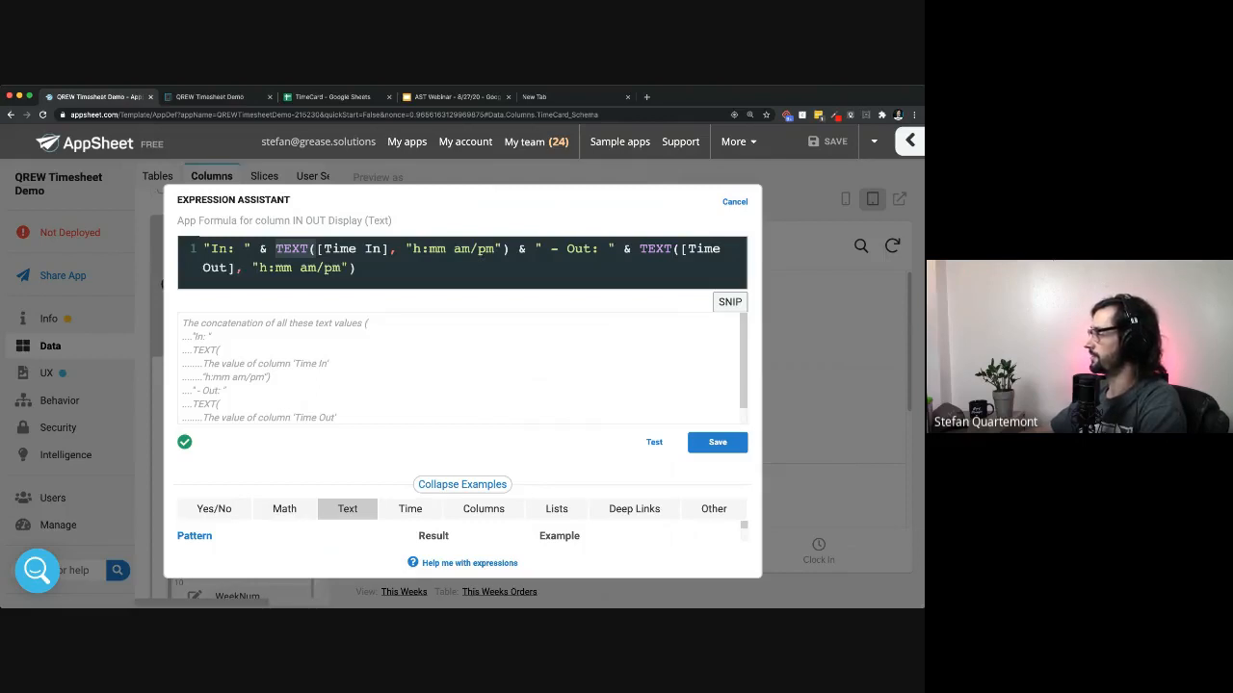
{"action": "left_click_drag", "start_coordinate": [406, 249], "coordinate": [503, 249]}
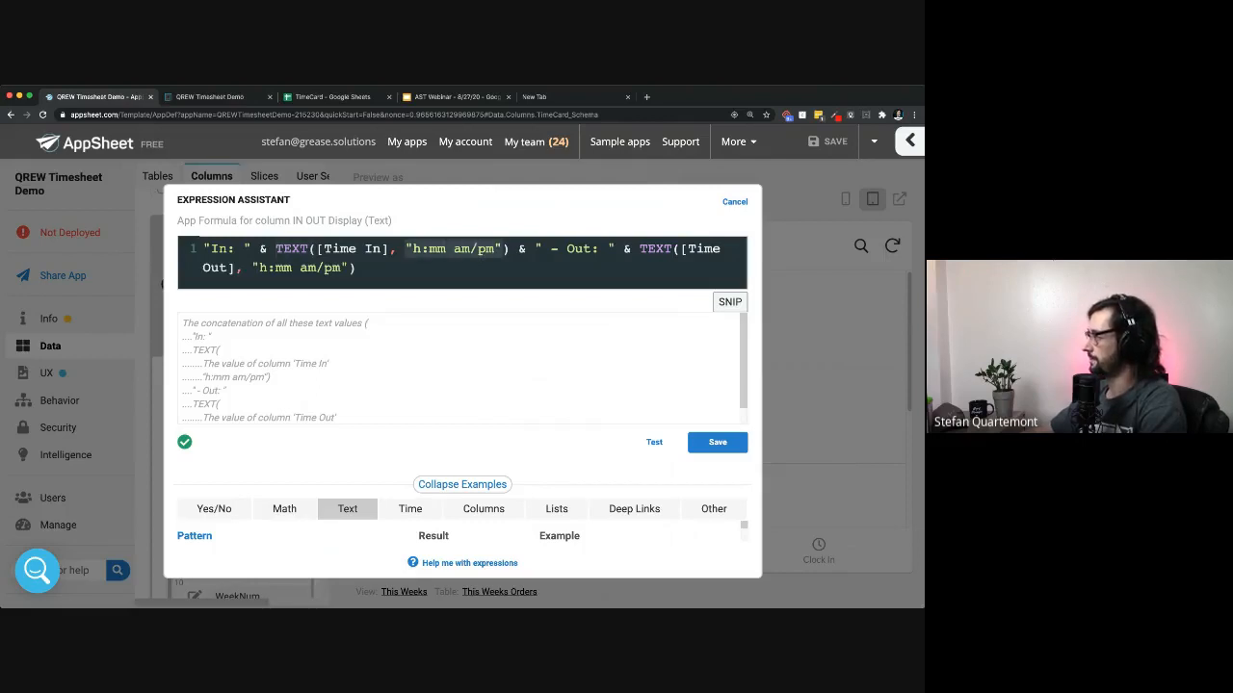
{"action": "left_click", "coordinate": [421, 249]}
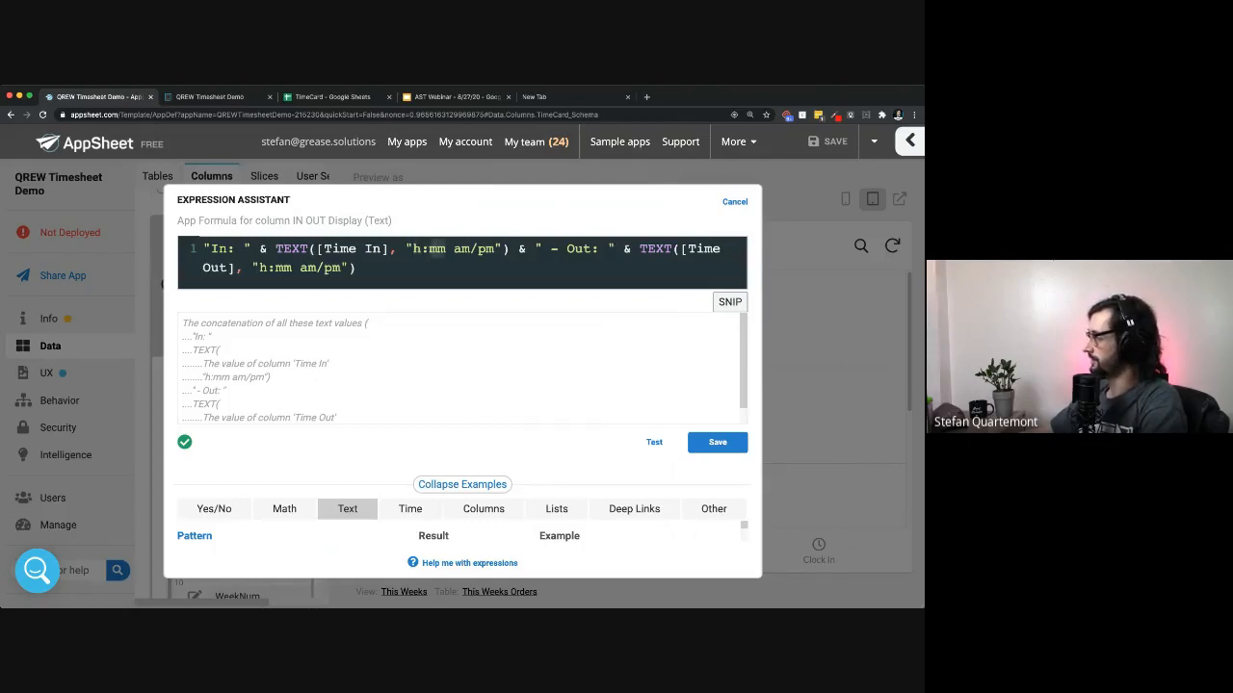
{"action": "left_click_drag", "start_coordinate": [454, 249], "coordinate": [494, 249]}
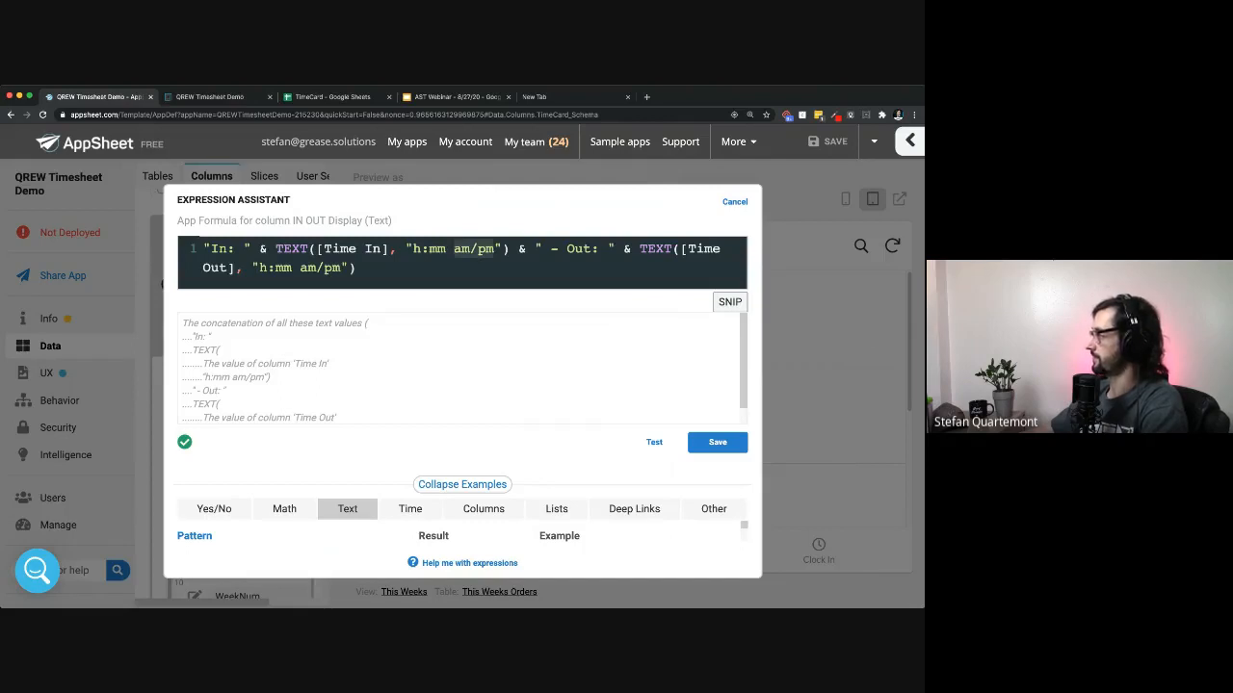
{"action": "left_click_drag", "start_coordinate": [640, 250], "coordinate": [357, 269]}
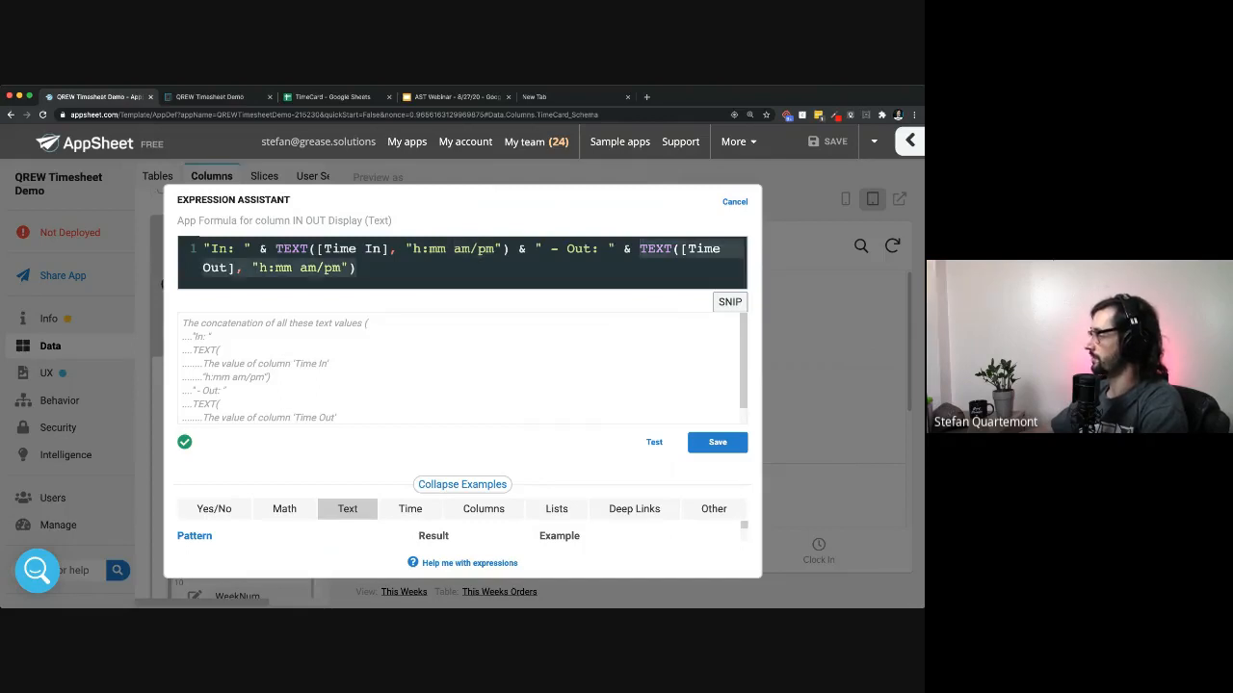
Step: Insert the date format "DD/MM/YYYY" before "h:mm am/pm" in the Time In TEXT function
{"action": "left_click", "coordinate": [261, 268]}
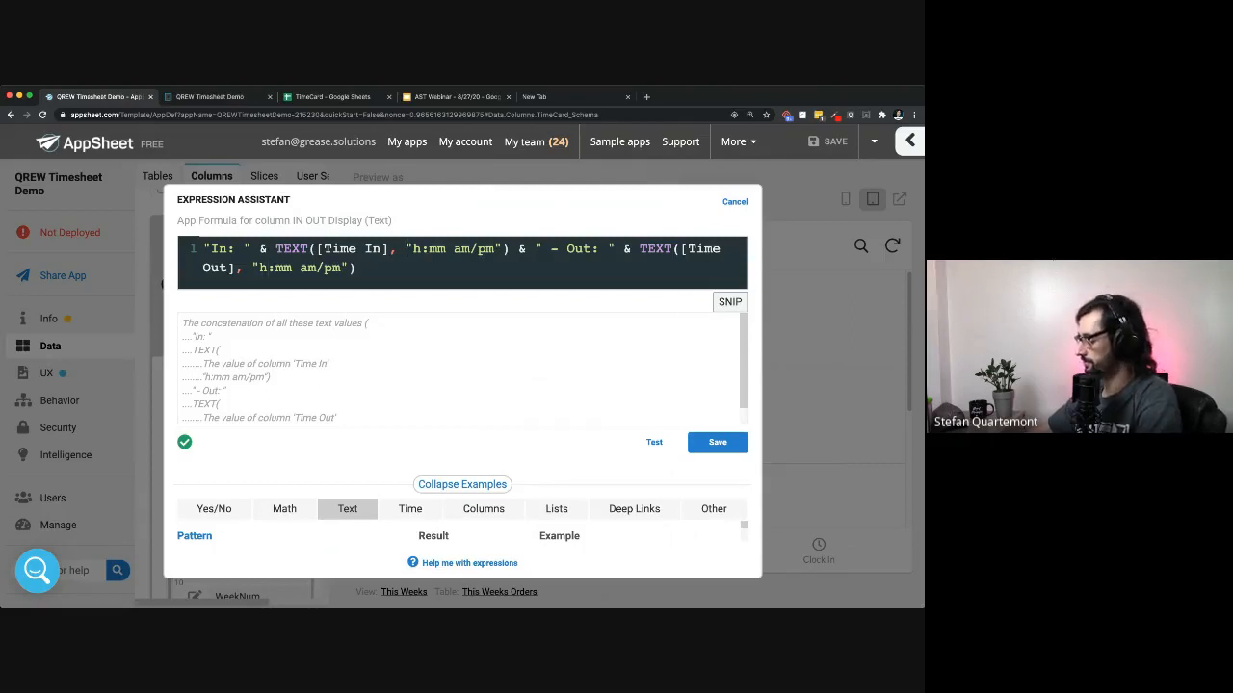
{"action": "type", "text": "\"\""}
{"action": "key", "text": "Left"}
{"action": "key", "text": "Left"}
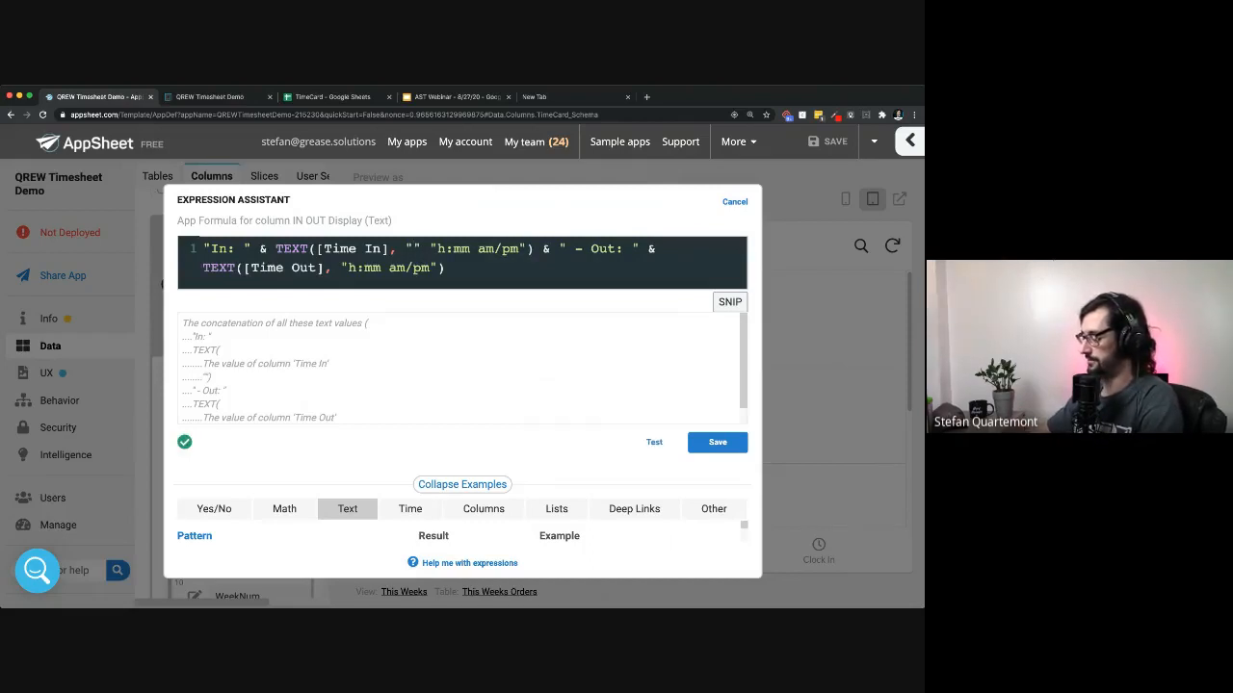
{"action": "type", "text": "DD/MM"}
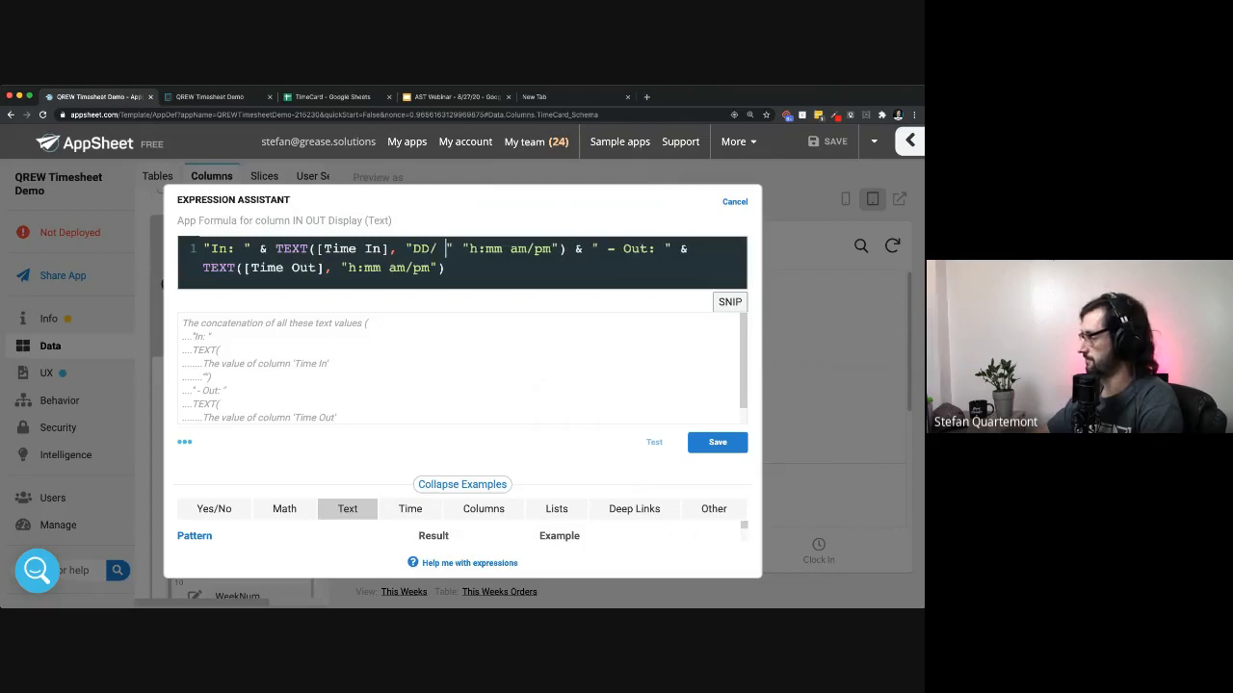
{"action": "type", "text": "/YYYY"}
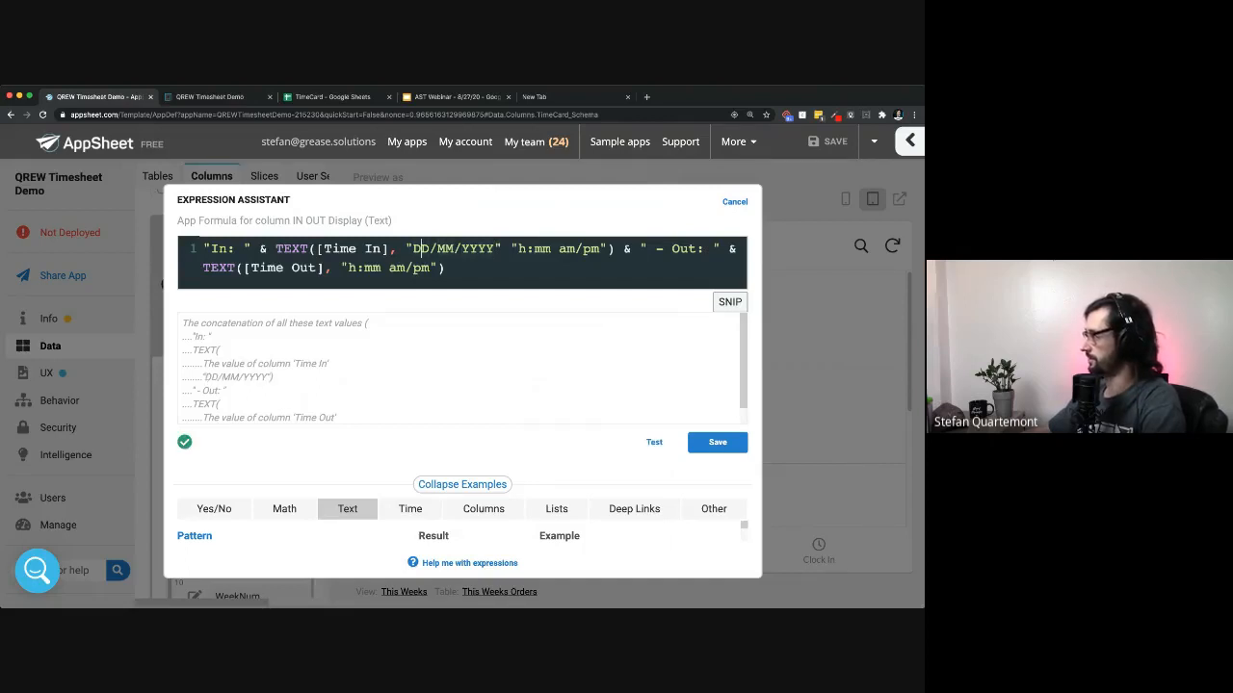
Step: Shorten the inserted date format in the Time In TEXT function to "D/M/YY" and select it
{"action": "key", "text": "BackSpace"}
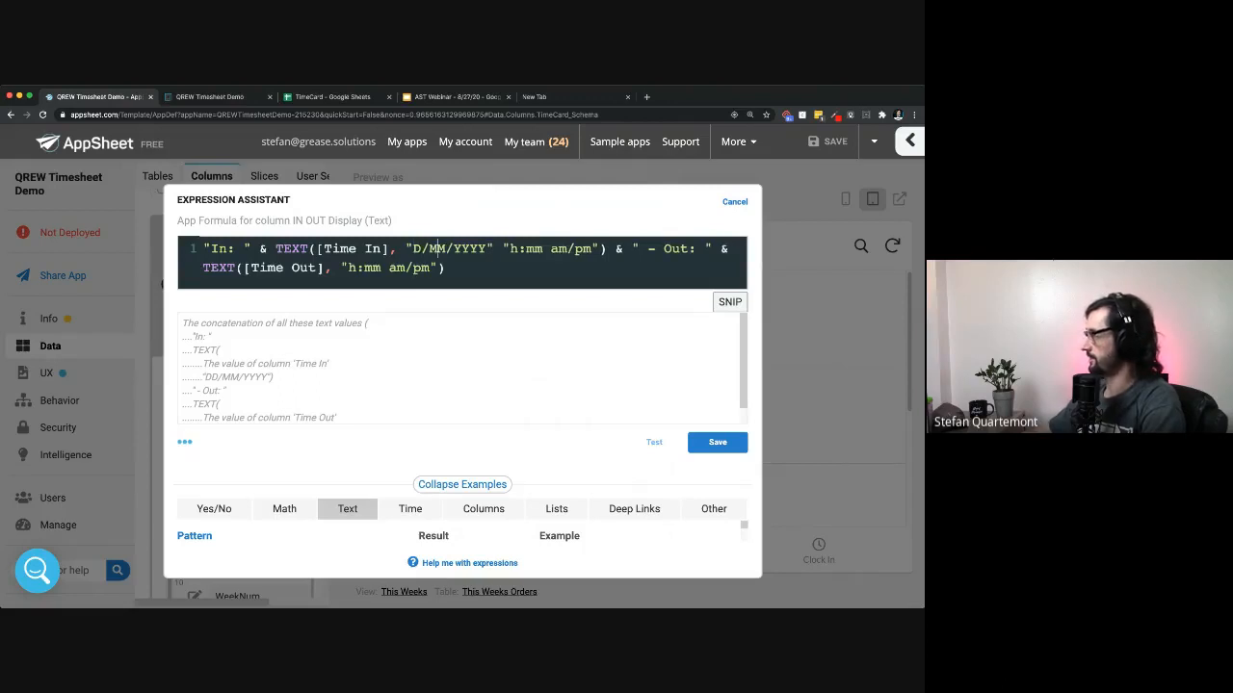
{"action": "key", "text": "BackSpace"}
{"action": "key", "text": "shift+Left"}
{"action": "key", "text": "shift+Left"}
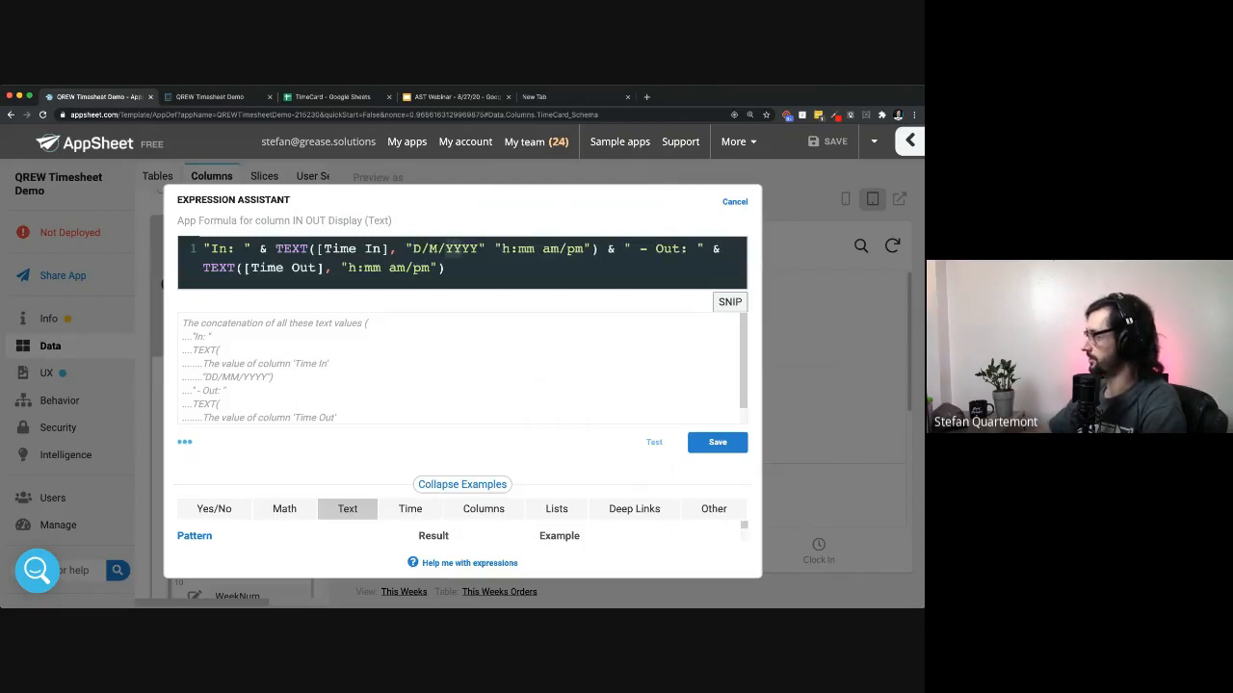
{"action": "key", "text": "BackSpace"}
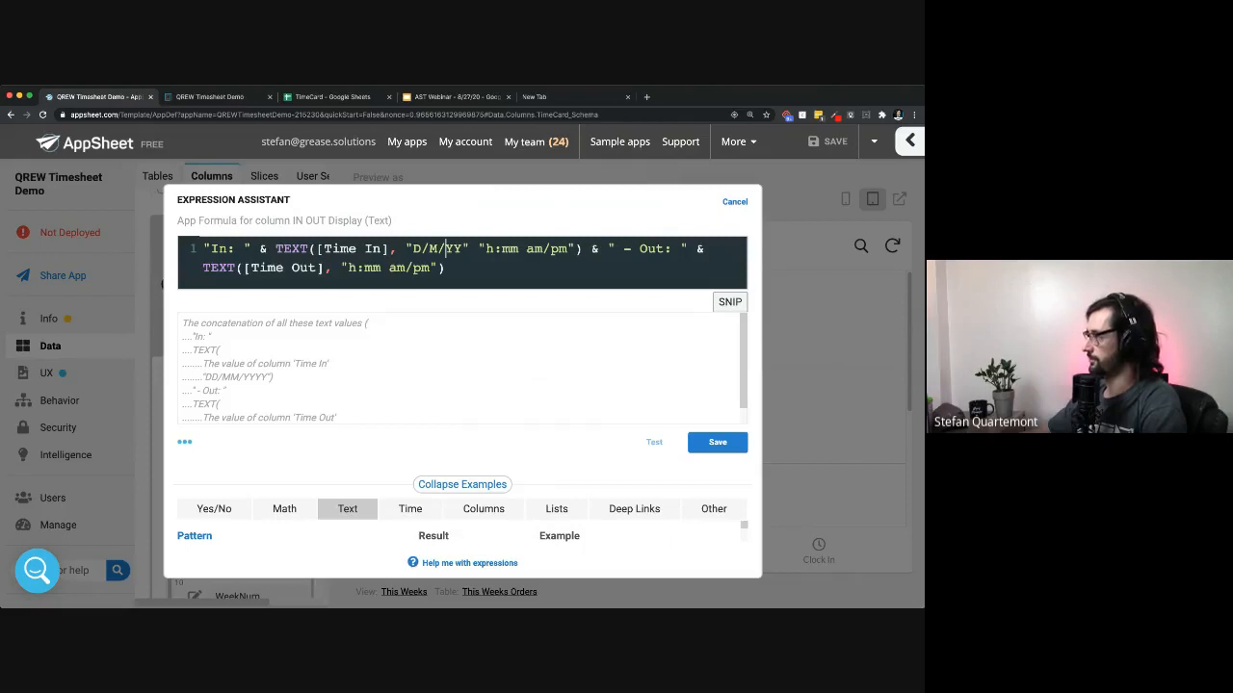
{"action": "key", "text": "shift+Right"}
{"action": "key", "text": "shift+Right"}
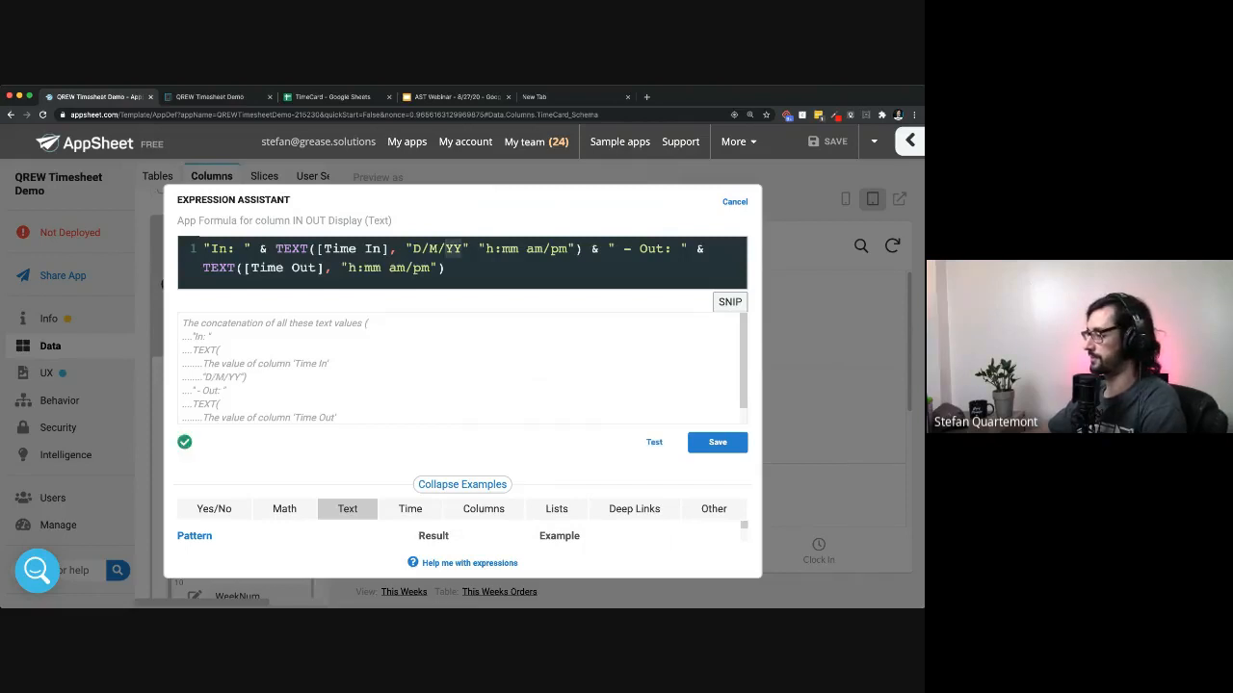
{"action": "left_click_drag", "start_coordinate": [406, 249], "coordinate": [470, 249]}
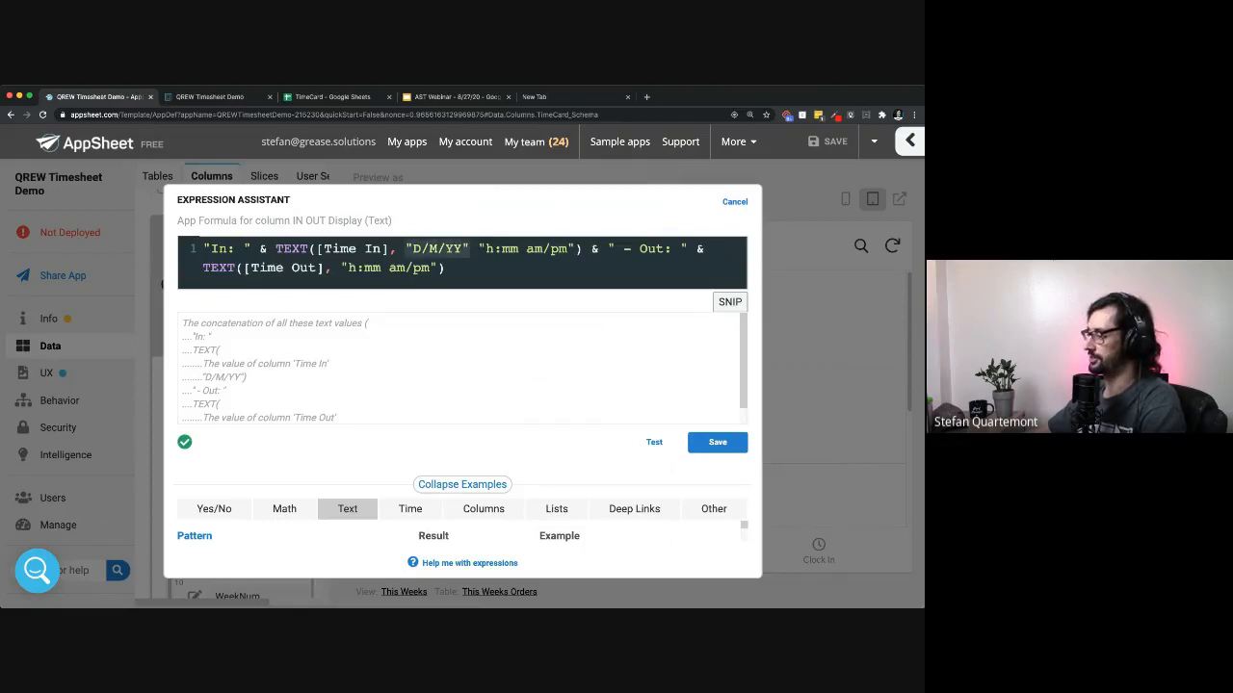
Step: Remove the inserted "D/M/YY" format from the Time In TEXT function and close the formula without saving
{"action": "key", "text": "BackSpace"}
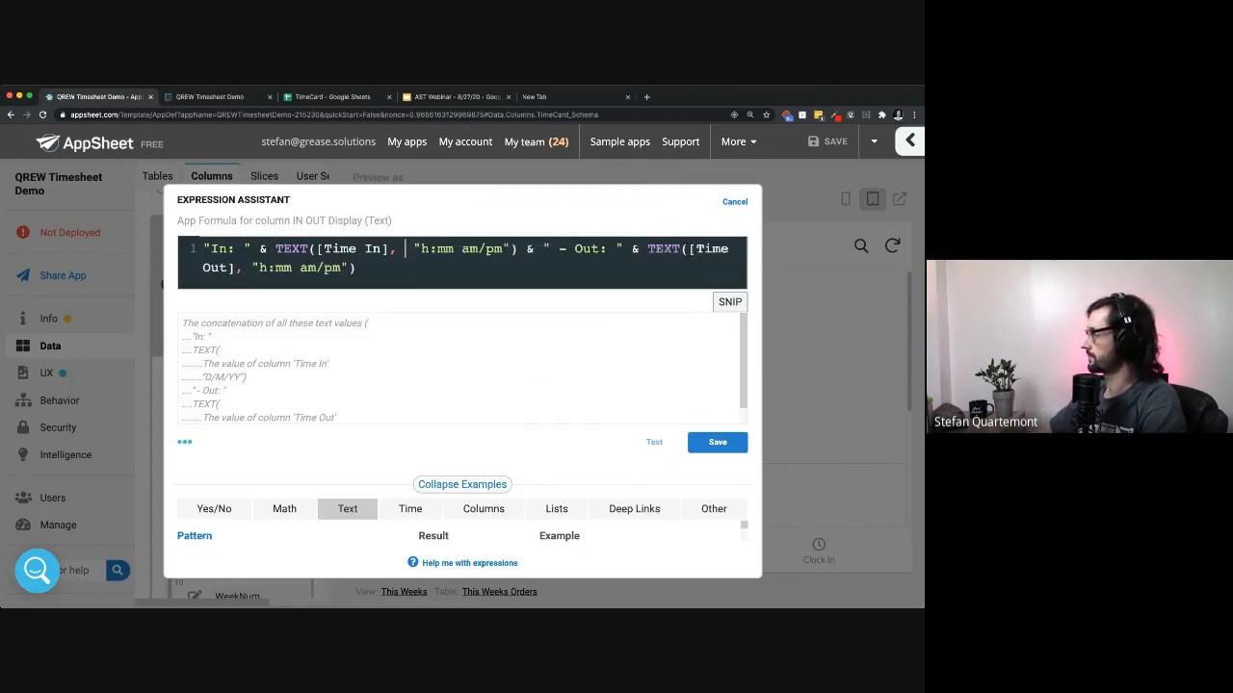
{"action": "key", "text": "BackSpace"}
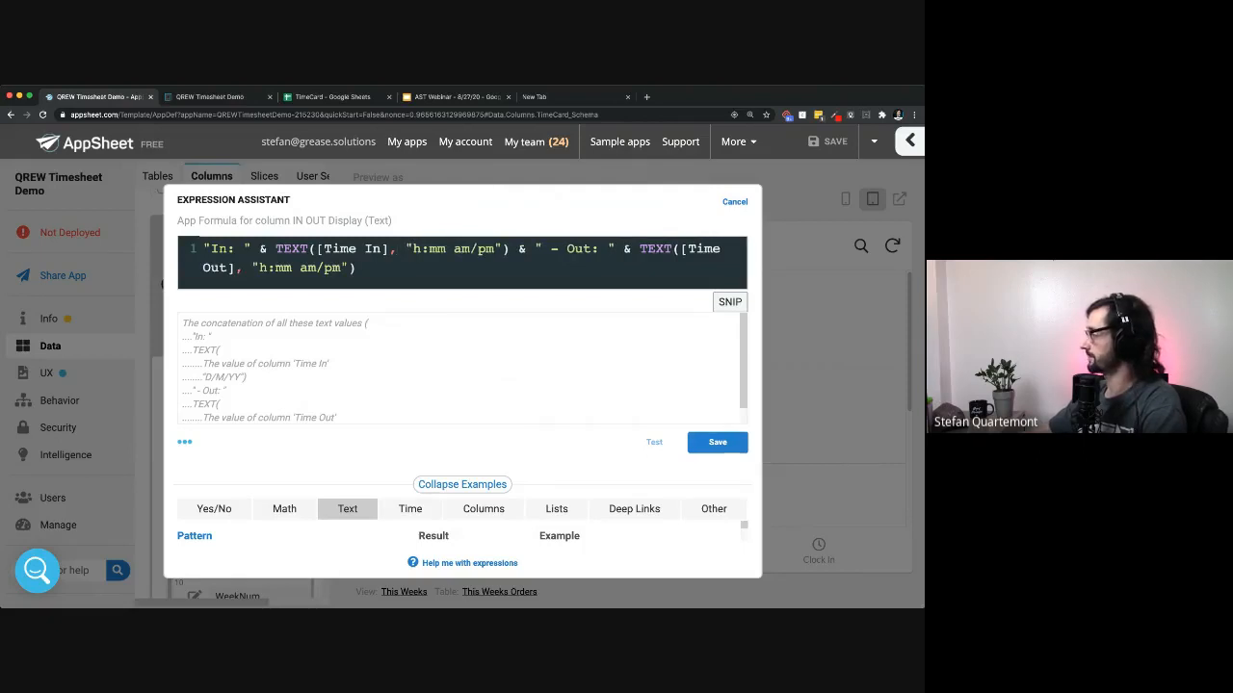
{"action": "left_click", "coordinate": [734, 201]}
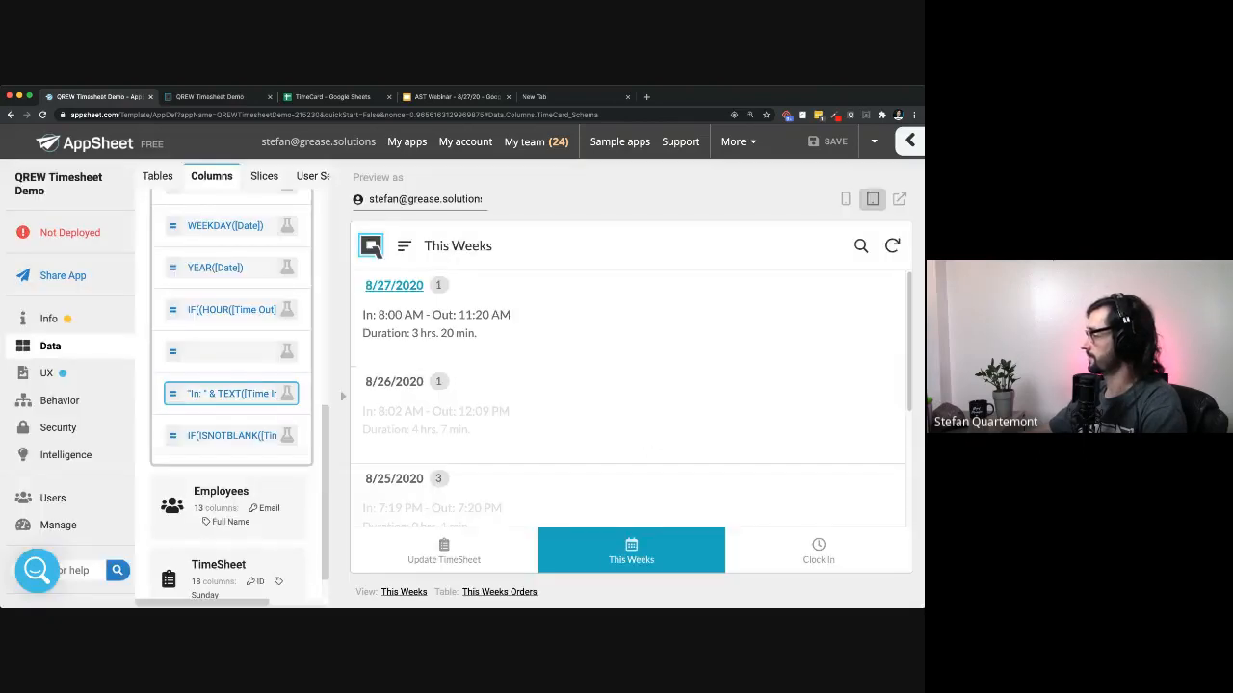
Step: Open the Duration Display column's app formula and examine its IF statement and the ISNOTBLANK([Time Out]) condition
{"action": "left_click", "coordinate": [231, 437]}
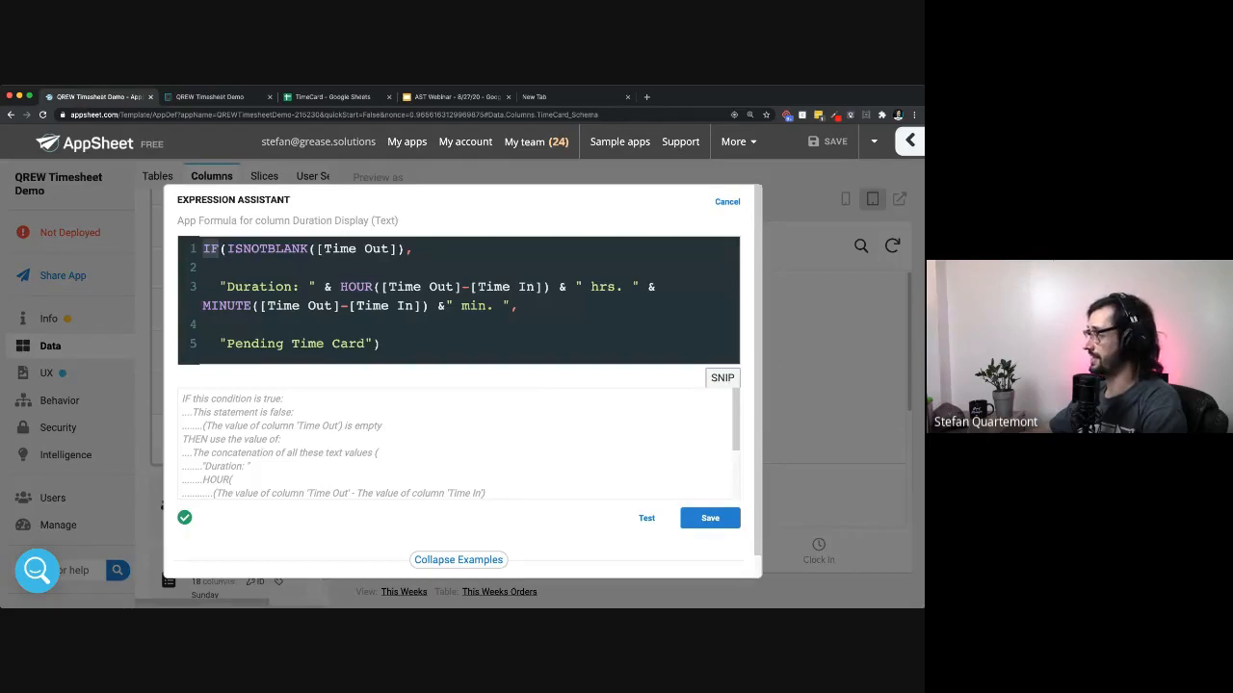
{"action": "left_click", "coordinate": [227, 250]}
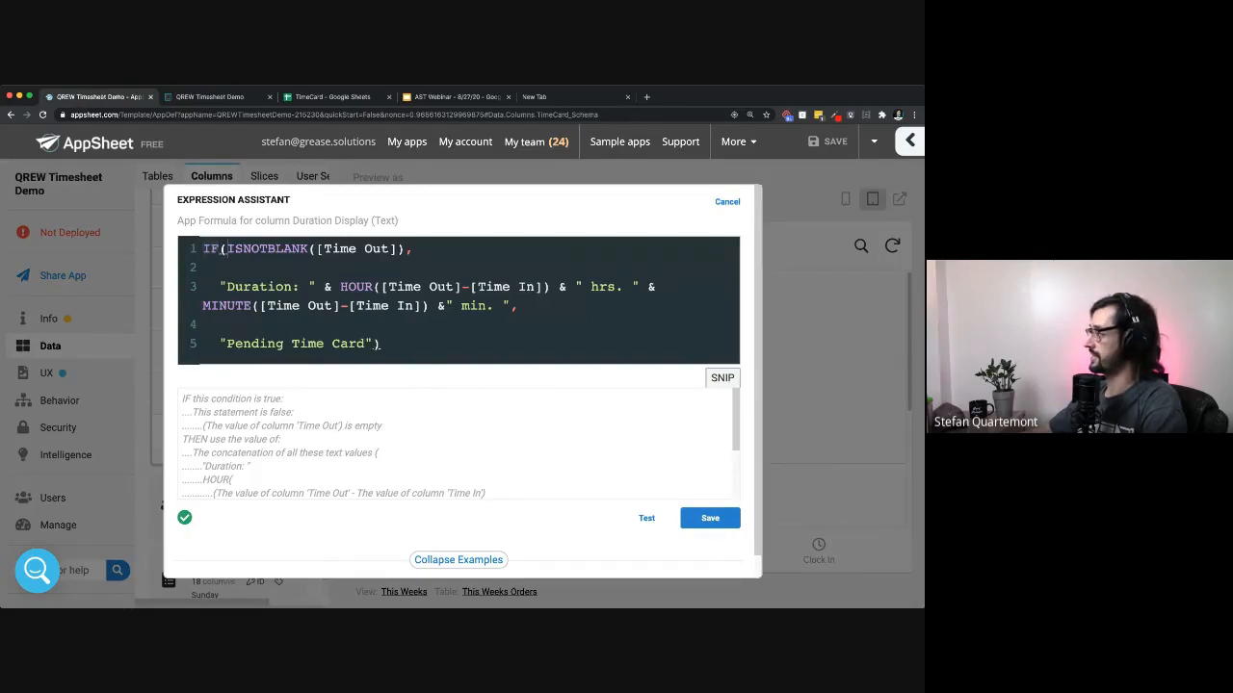
{"action": "double_click", "coordinate": [334, 249]}
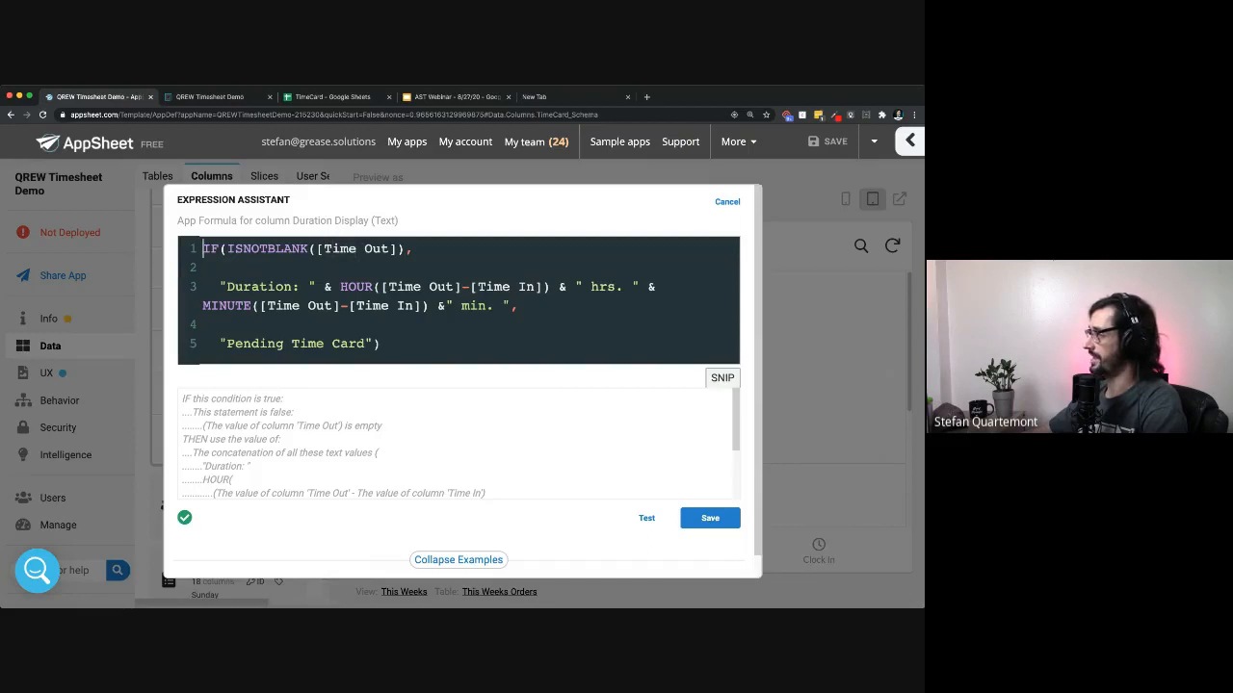
{"action": "left_click_drag", "start_coordinate": [204, 250], "coordinate": [373, 344]}
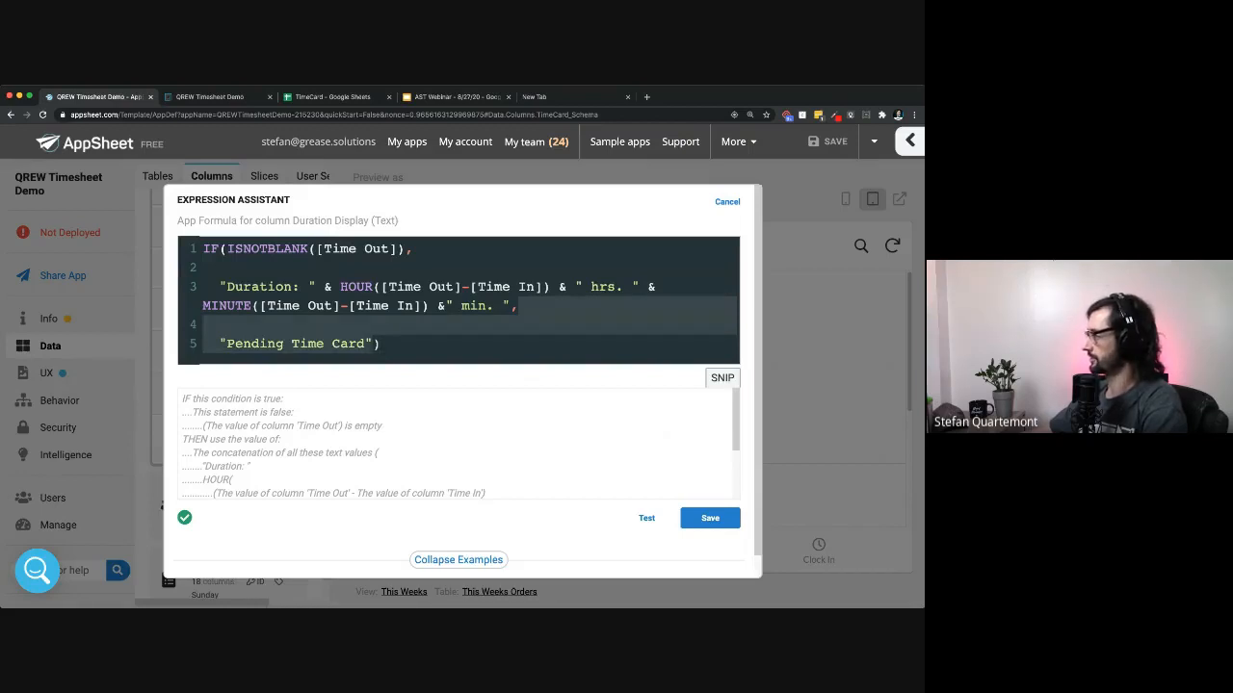
{"action": "left_click", "coordinate": [260, 287]}
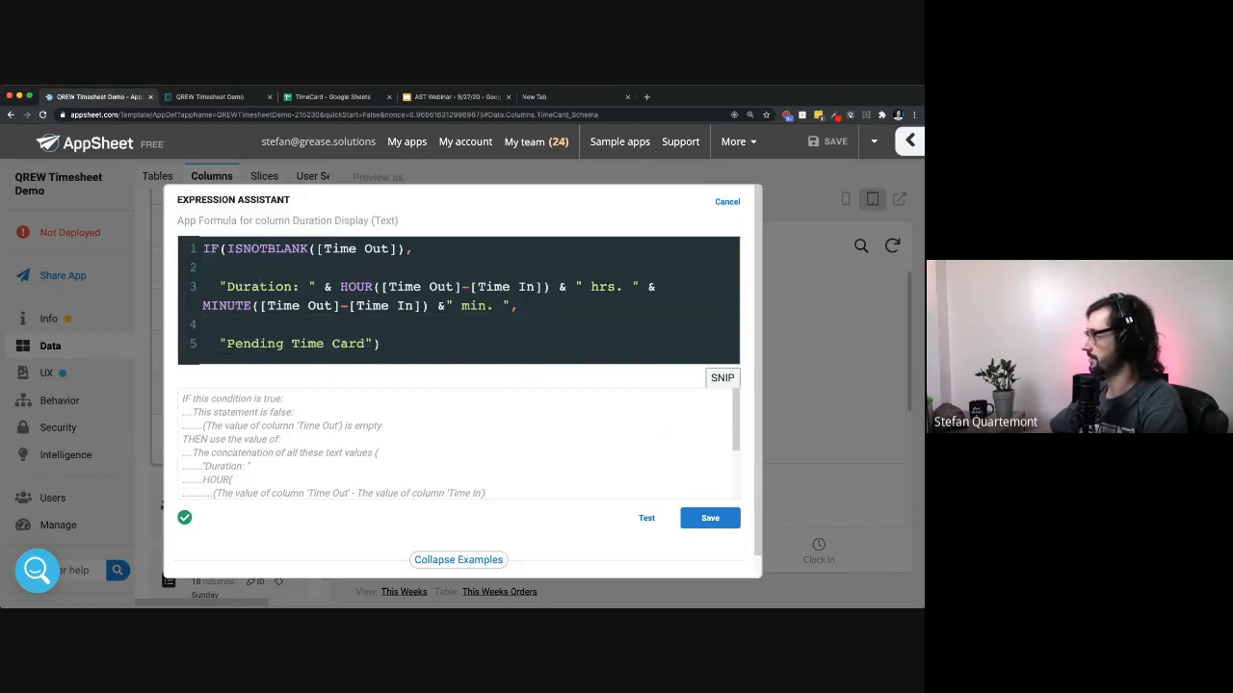
{"action": "left_click_drag", "start_coordinate": [228, 248], "coordinate": [405, 249]}
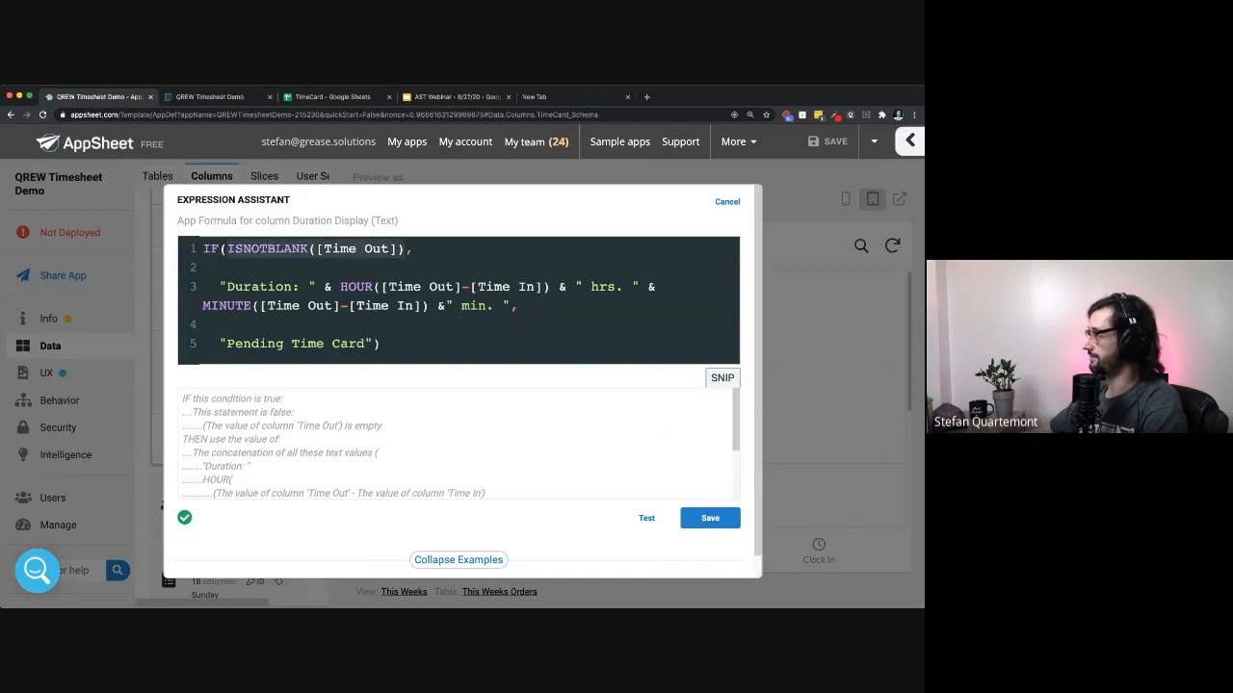
Step: Examine the formula's true result, from the "Duration: " label through the concatenated HOUR and MINUTE parts
{"action": "left_click_drag", "start_coordinate": [220, 287], "coordinate": [511, 306]}
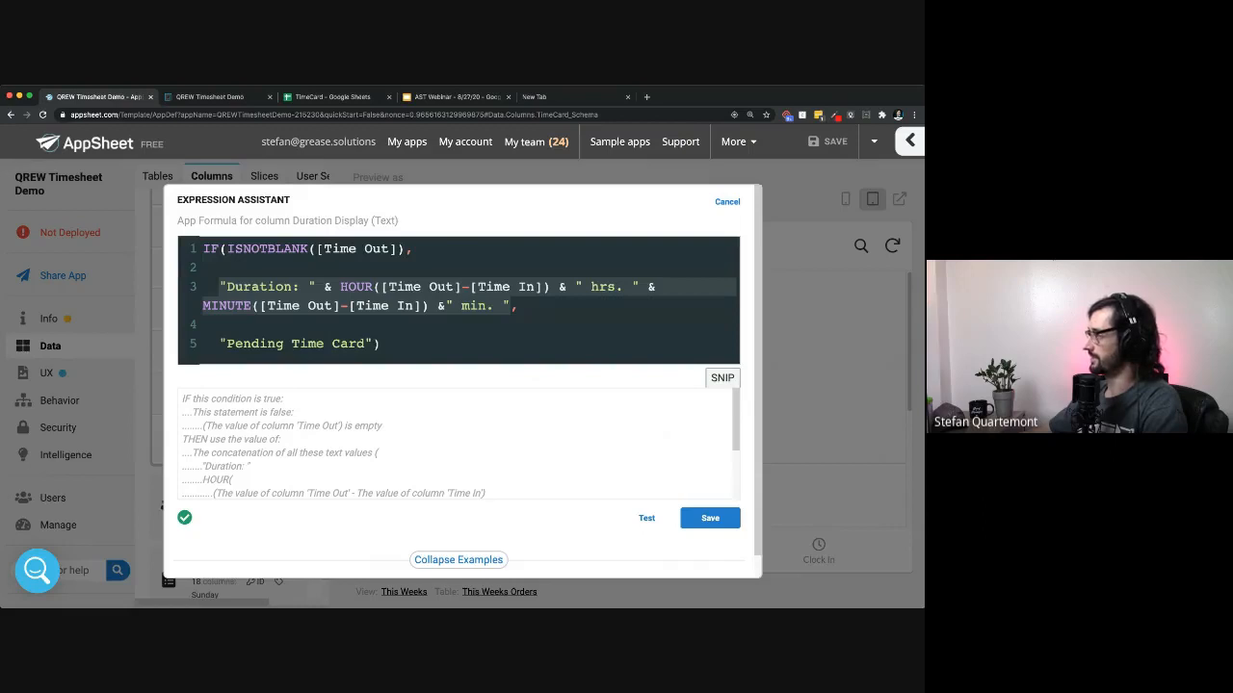
{"action": "double_click", "coordinate": [259, 287]}
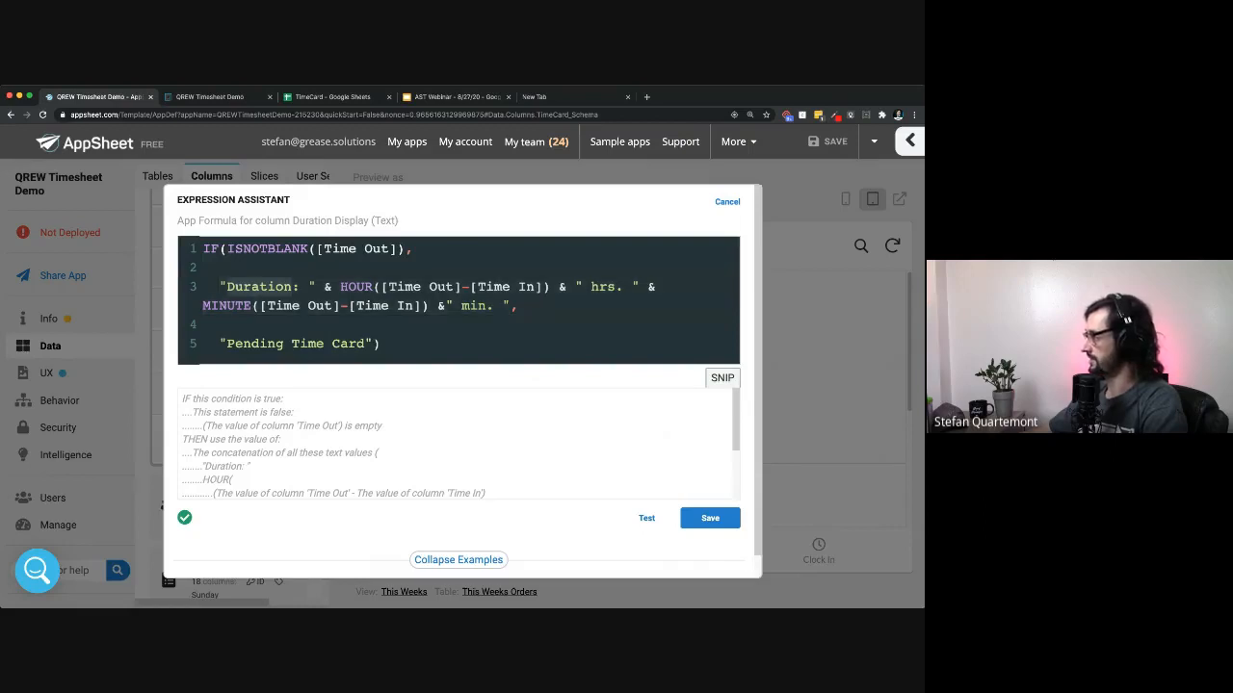
{"action": "double_click", "coordinate": [328, 287]}
{"action": "left_click_drag", "start_coordinate": [339, 287], "coordinate": [640, 287]}
{"action": "left_click_drag", "start_coordinate": [202, 306], "coordinate": [493, 306]}
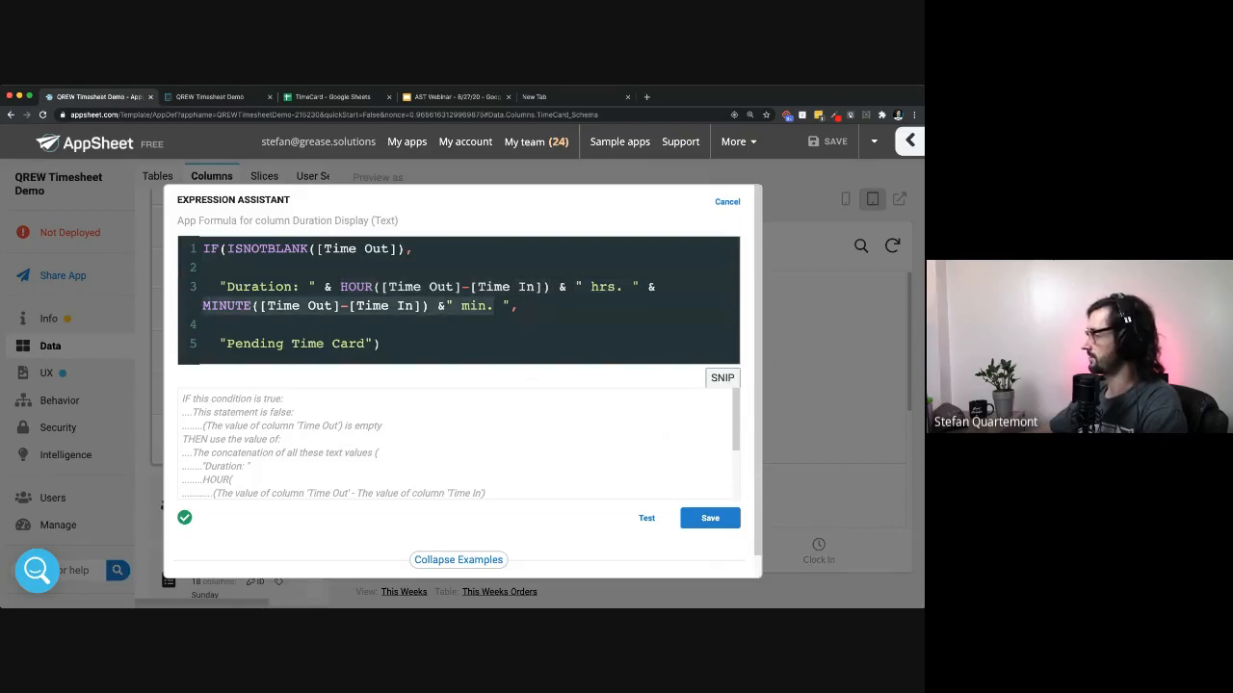
Step: Examine the [Time Out]-[Time In] subtraction and the HOUR and MINUTE functions that wrap it
{"action": "left_click", "coordinate": [376, 287]}
{"action": "left_click_drag", "start_coordinate": [383, 287], "coordinate": [545, 287]}
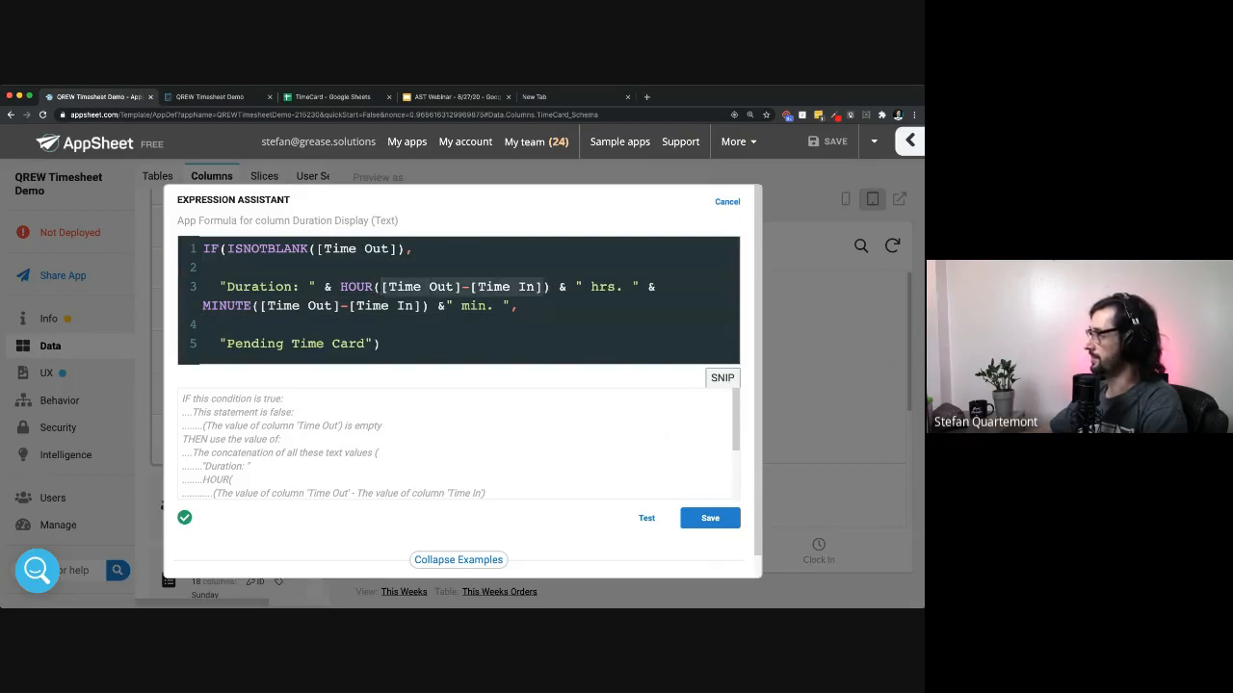
{"action": "double_click", "coordinate": [357, 287]}
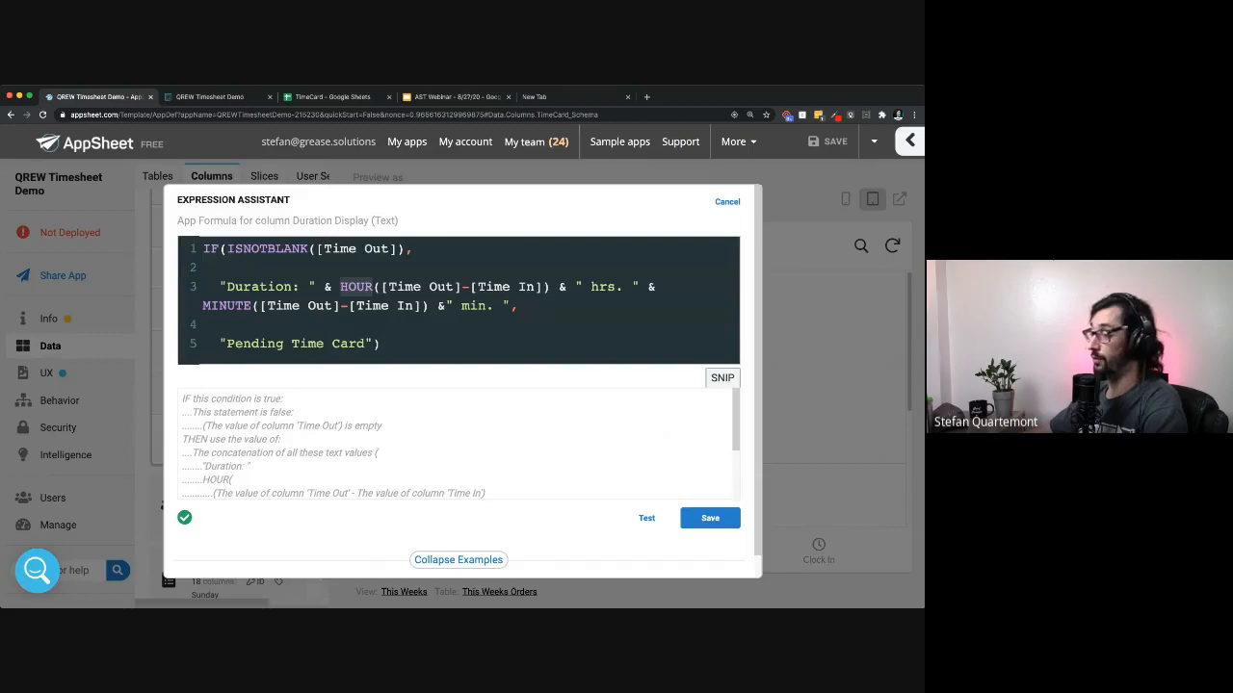
{"action": "left_click", "coordinate": [387, 305]}
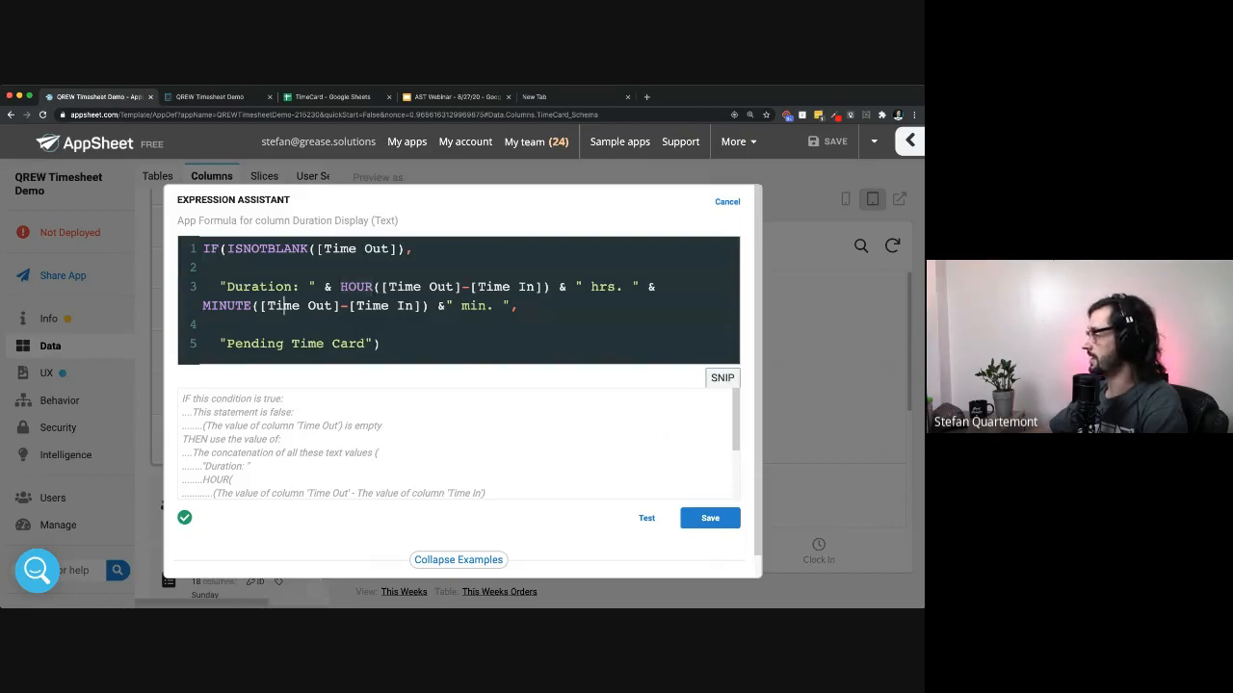
{"action": "double_click", "coordinate": [227, 306]}
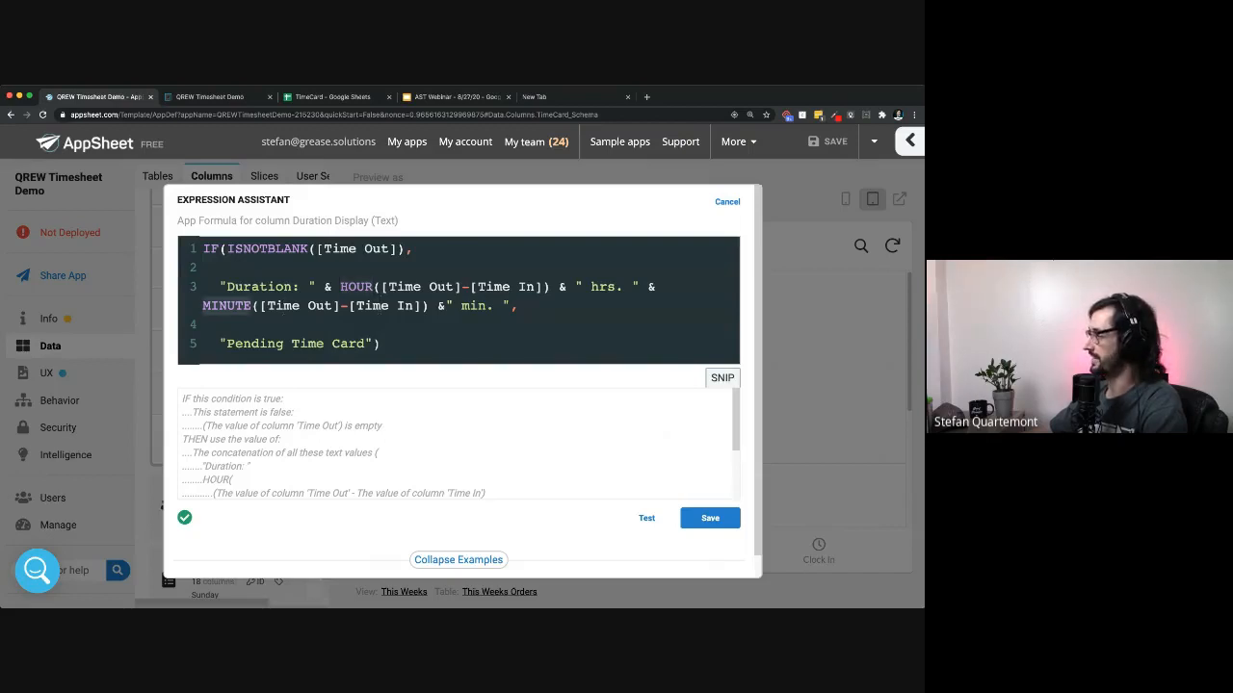
{"action": "scroll", "coordinate": [462, 382], "scroll_direction": "down", "scroll_amount": 1}
{"action": "scroll", "coordinate": [462, 382], "scroll_direction": "up", "scroll_amount": 1}
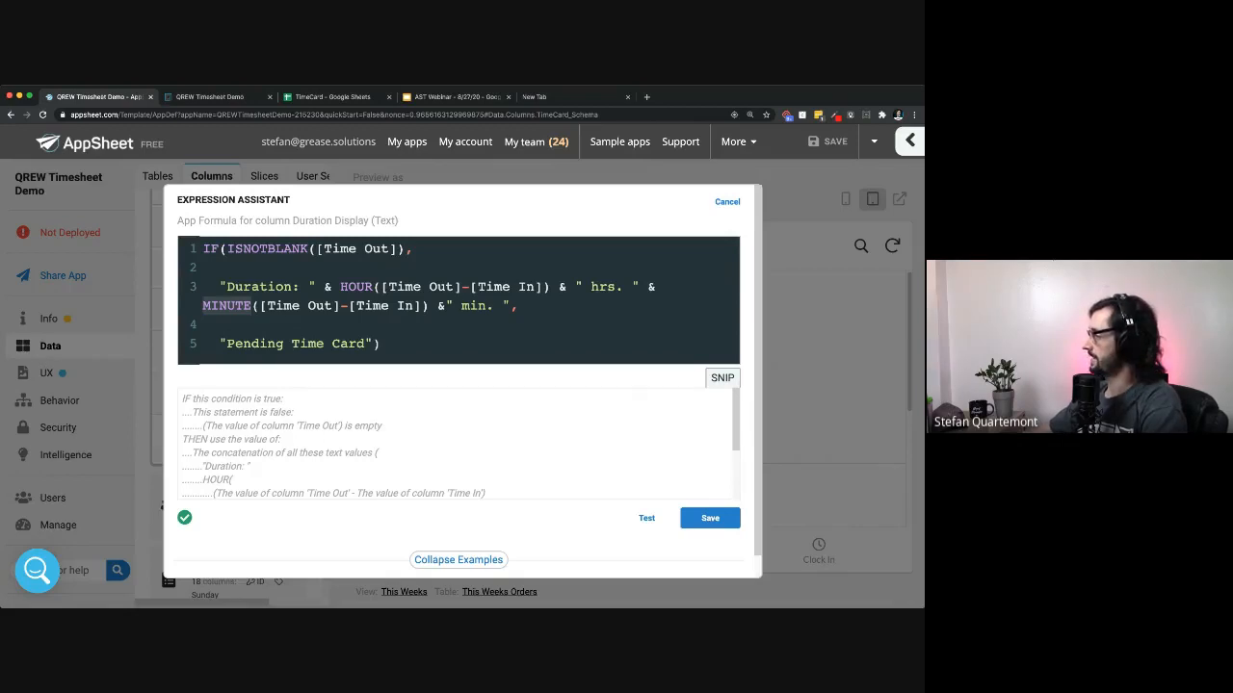
Step: Review the IF condition and its "Pending Time Card" fallback text, and close the formula without saving
{"action": "triple_click", "coordinate": [340, 249]}
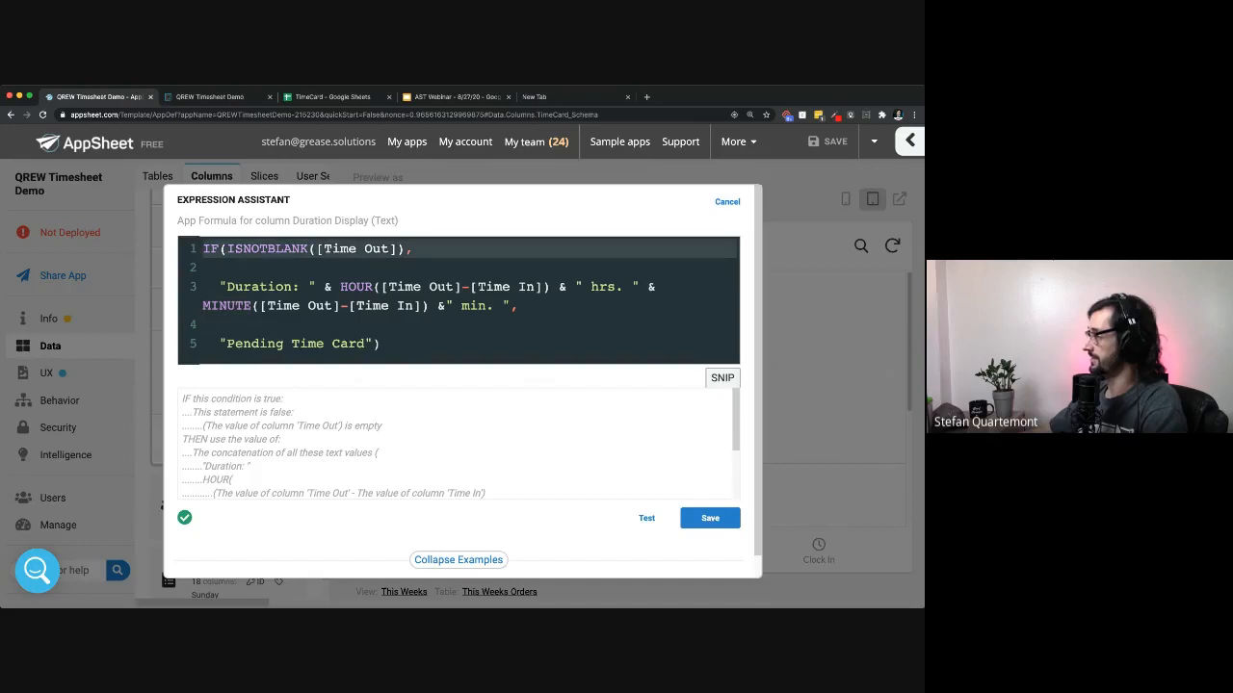
{"action": "left_click_drag", "start_coordinate": [219, 344], "coordinate": [374, 344]}
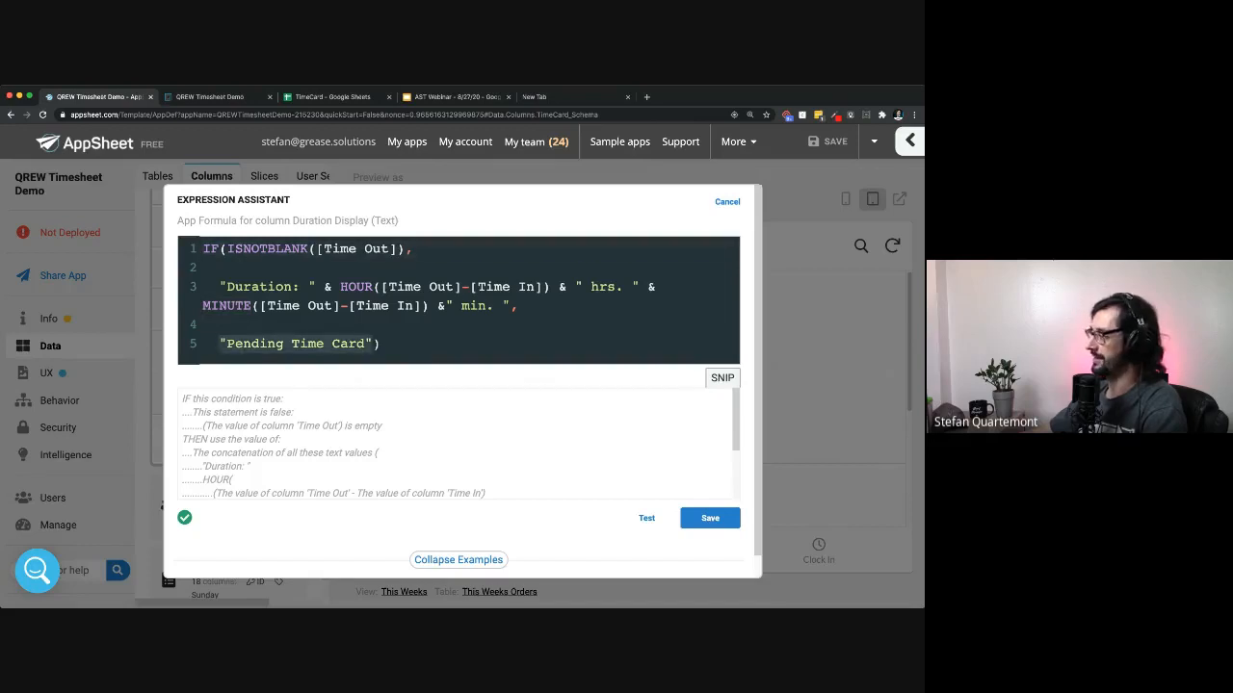
{"action": "left_click", "coordinate": [727, 201]}
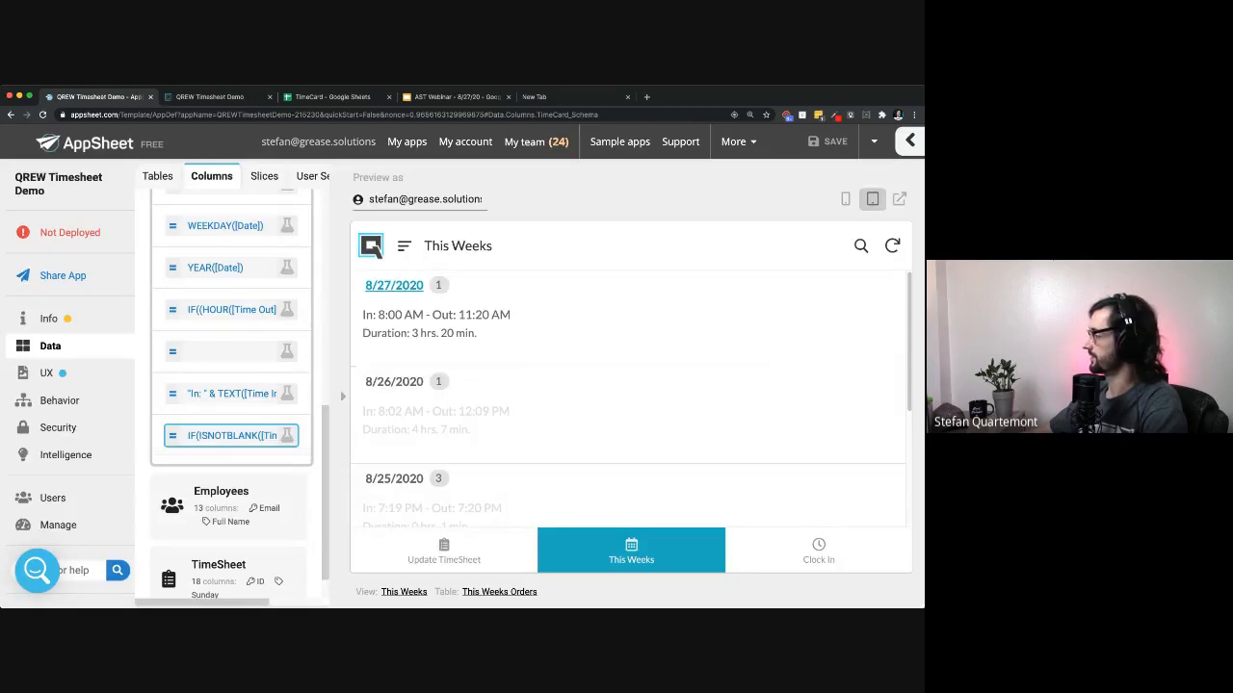
Step: Clock in with a new time card dated 08/27/2020 and Time In 11:40 AM in the app preview
{"action": "left_click", "coordinate": [818, 550]}
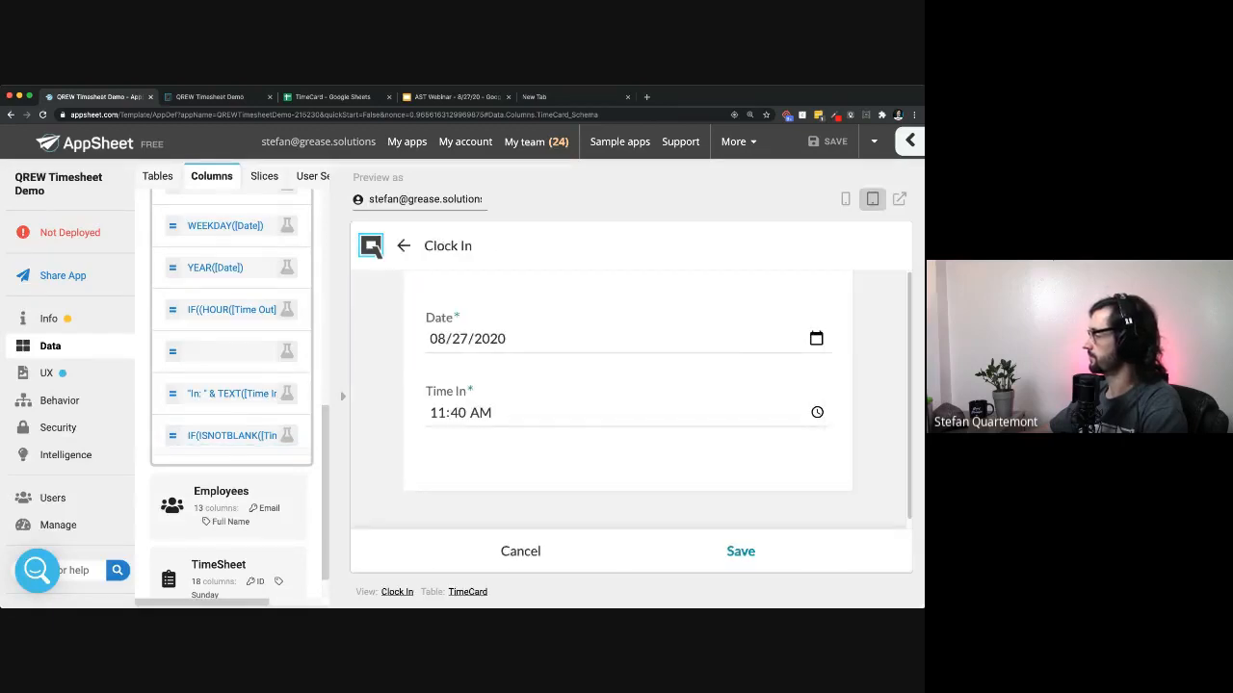
{"action": "left_click", "coordinate": [740, 551]}
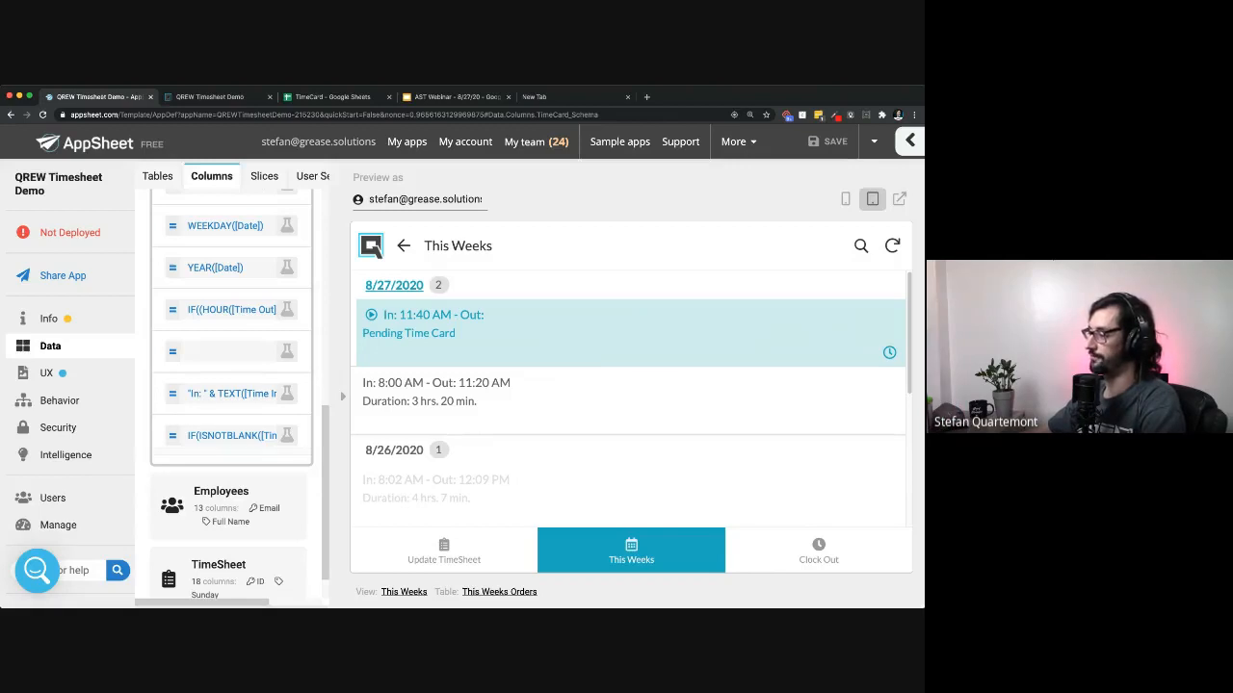
Step: Collapse the app preview, restore it at phone size and look over the settings of the last TimeCard columns
{"action": "left_click", "coordinate": [343, 397]}
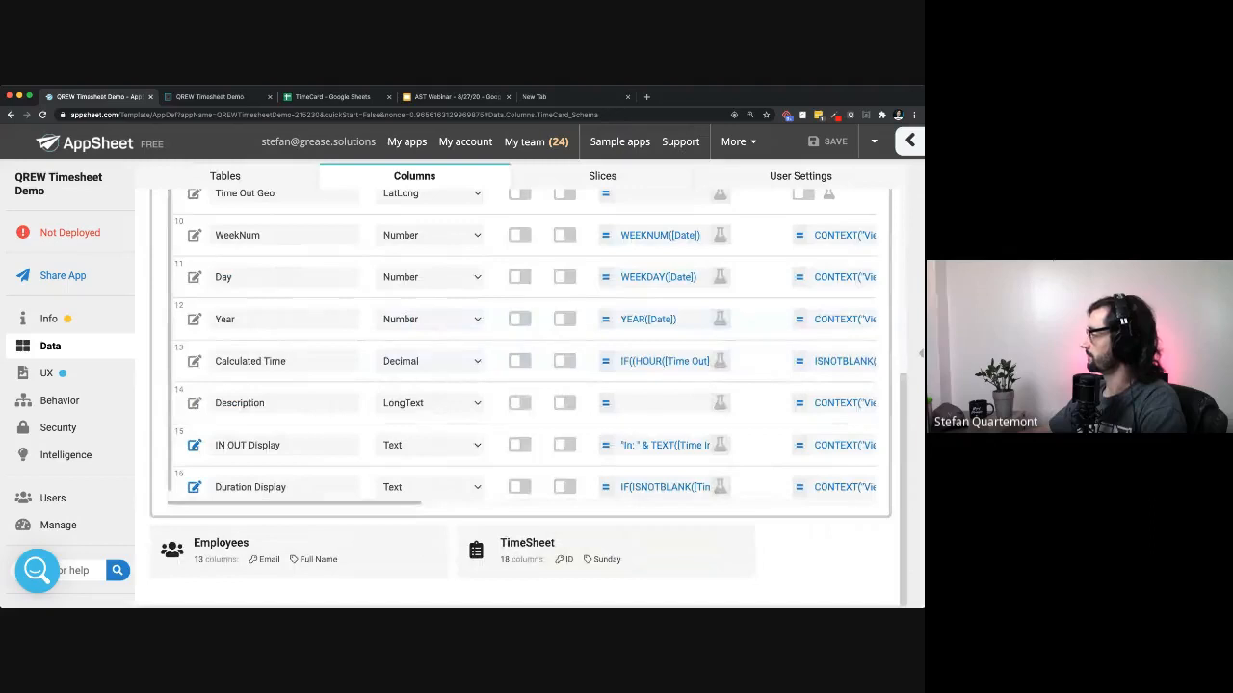
{"action": "left_click", "coordinate": [921, 353]}
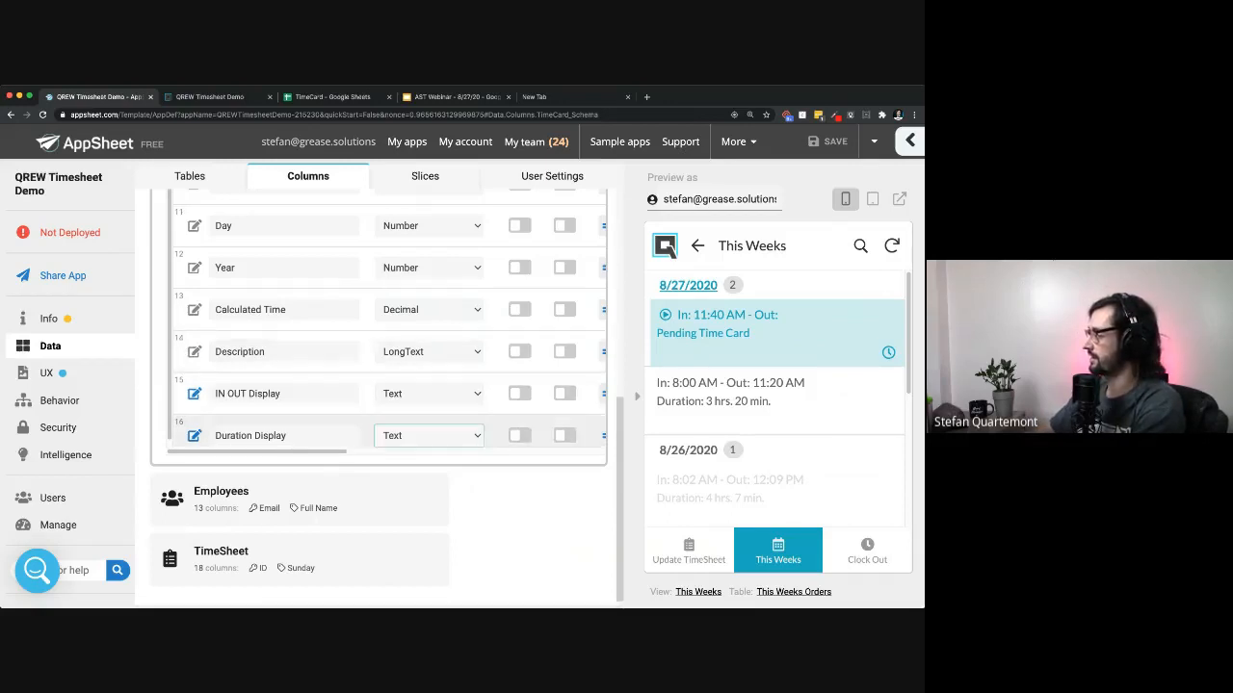
{"action": "scroll", "coordinate": [385, 393], "scroll_direction": "right", "scroll_amount": 10}
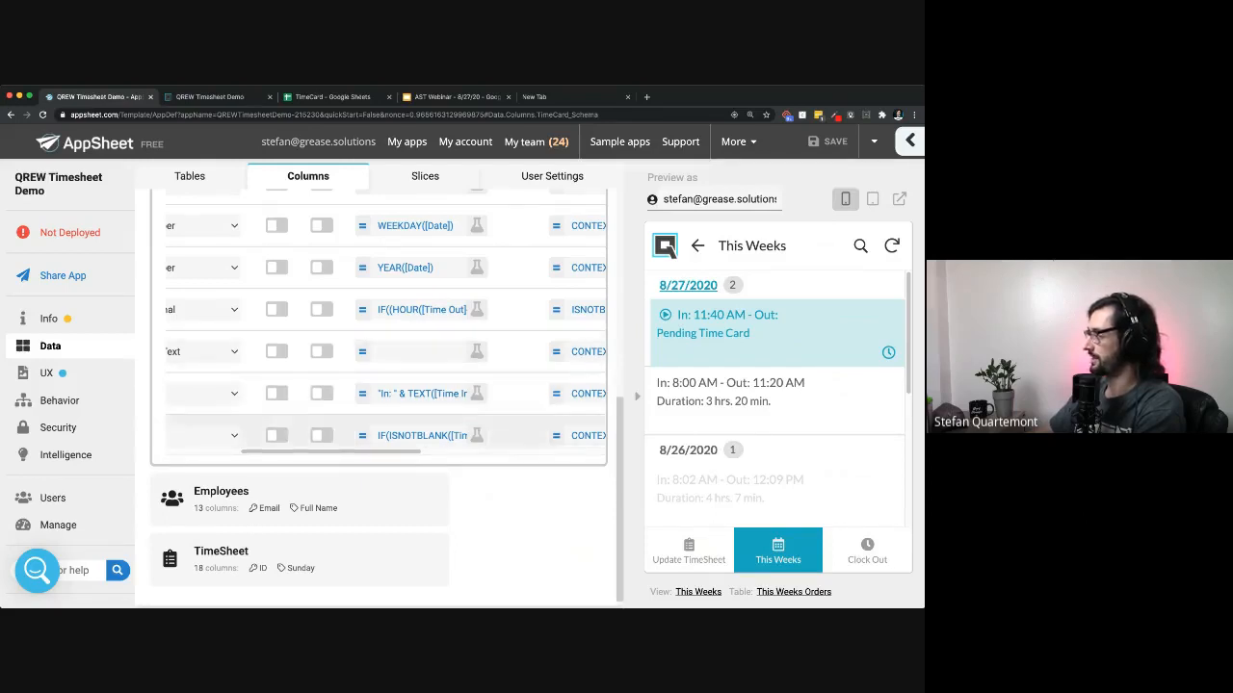
{"action": "scroll", "coordinate": [385, 318], "scroll_direction": "left", "scroll_amount": 1}
{"action": "scroll", "coordinate": [385, 317], "scroll_direction": "left", "scroll_amount": 5}
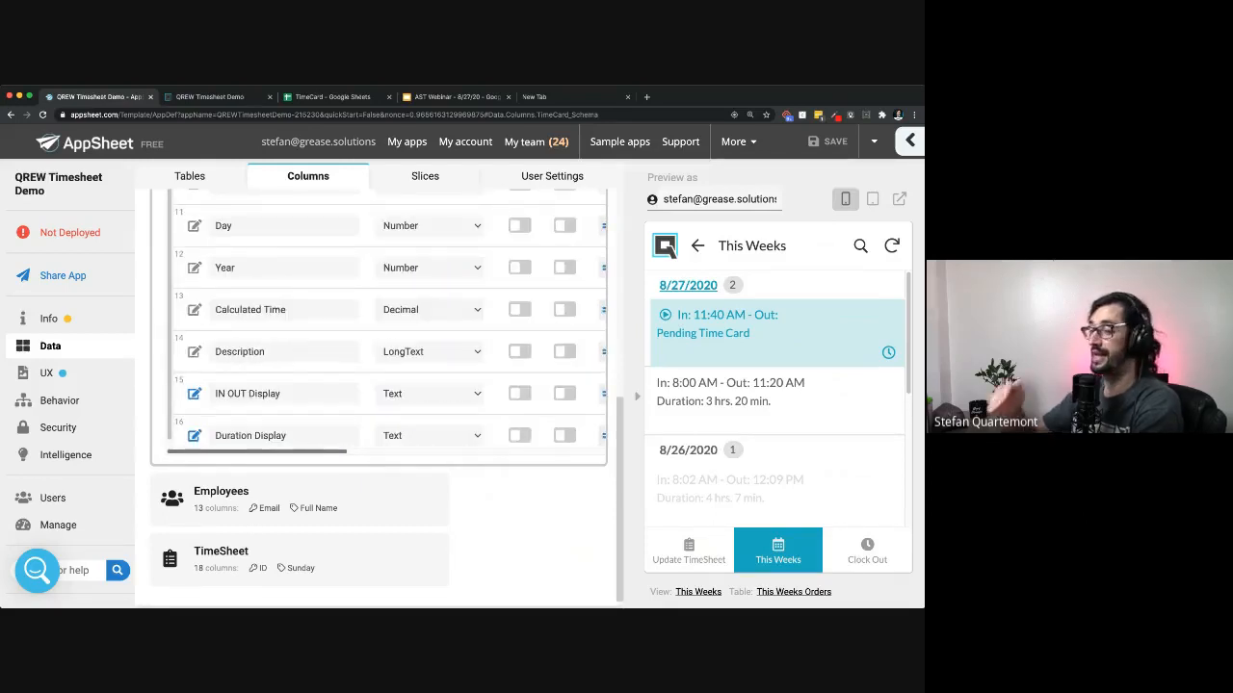
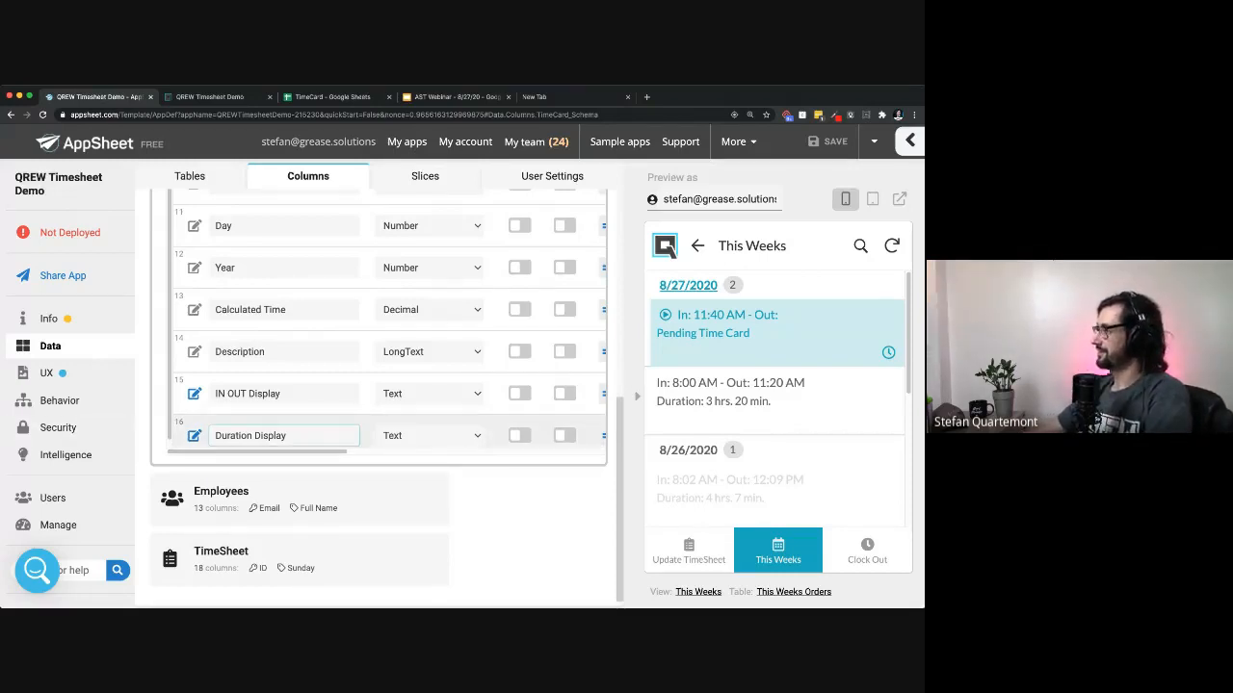
Step: Open the Clock Out view for the pending 8/27/2020 time card from the This Weeks list
{"action": "scroll", "coordinate": [385, 327], "scroll_direction": "up", "scroll_amount": 1}
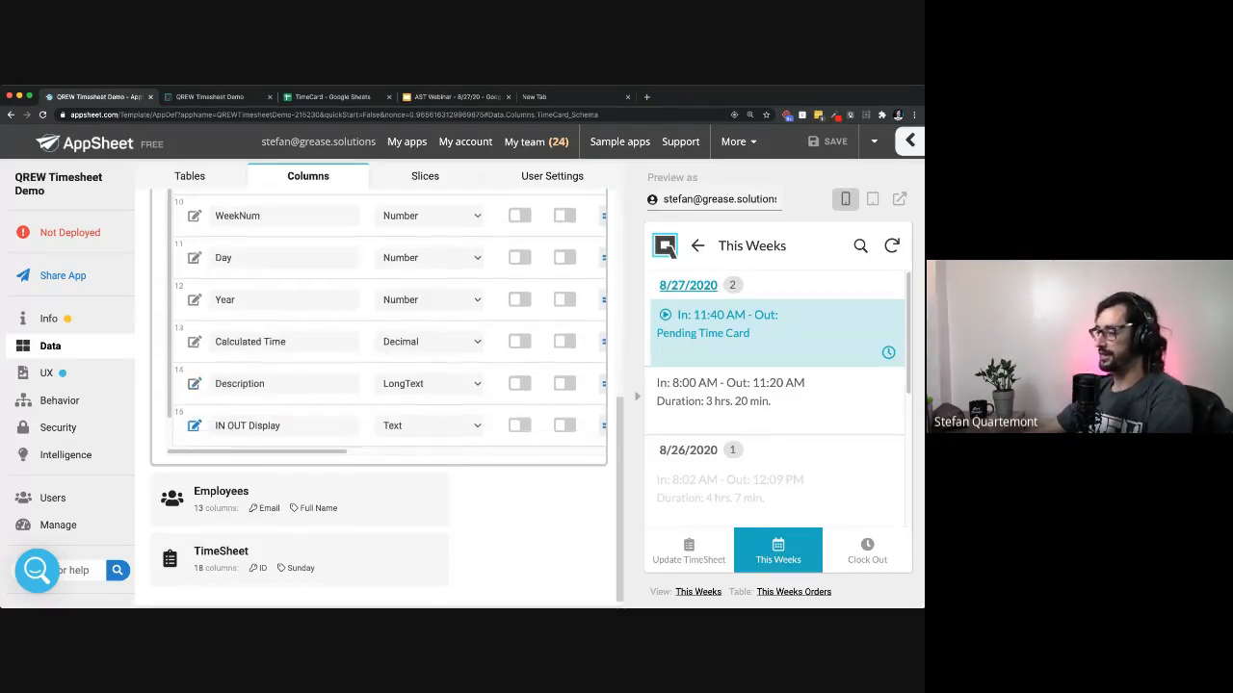
{"action": "scroll", "coordinate": [385, 328], "scroll_direction": "up", "scroll_amount": 3}
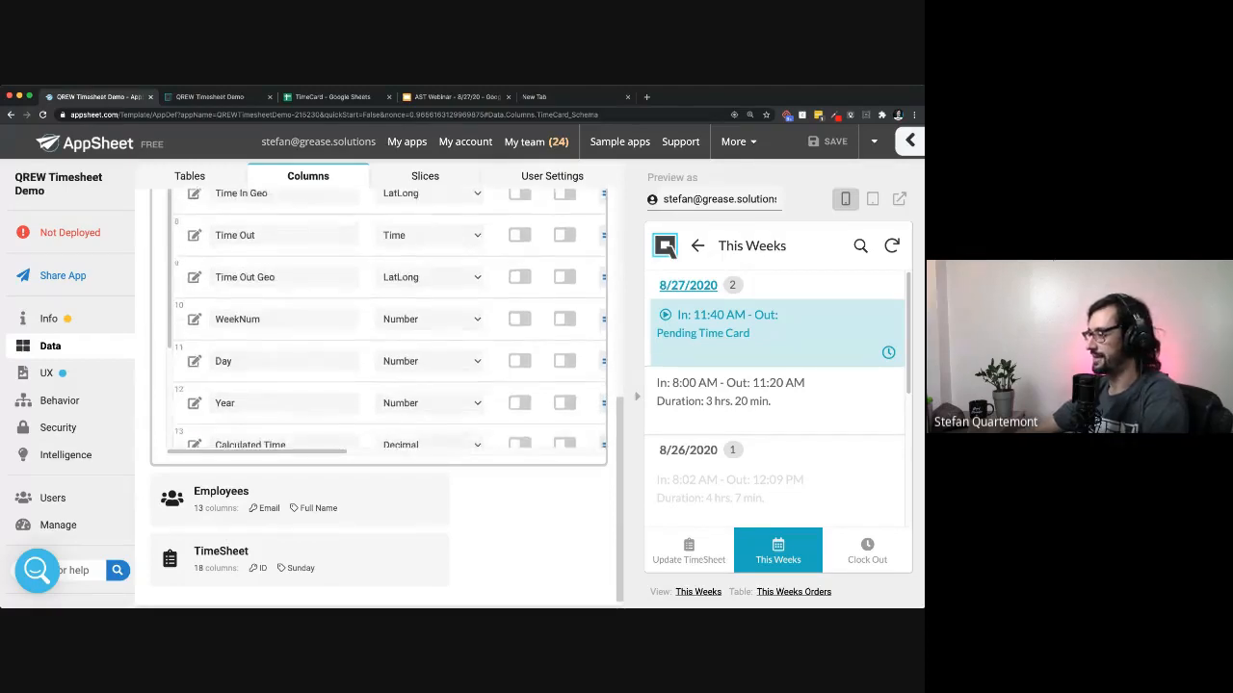
{"action": "scroll", "coordinate": [385, 328], "scroll_direction": "up", "scroll_amount": 1}
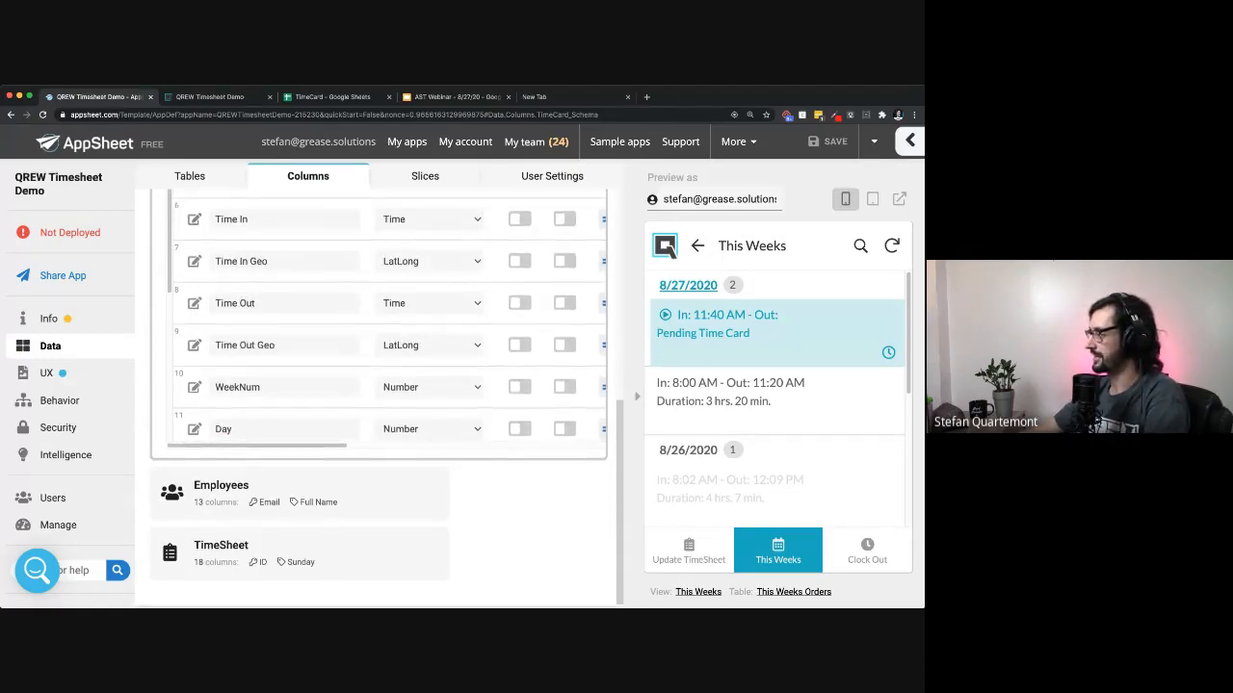
{"action": "scroll", "coordinate": [386, 327], "scroll_direction": "up", "scroll_amount": 10}
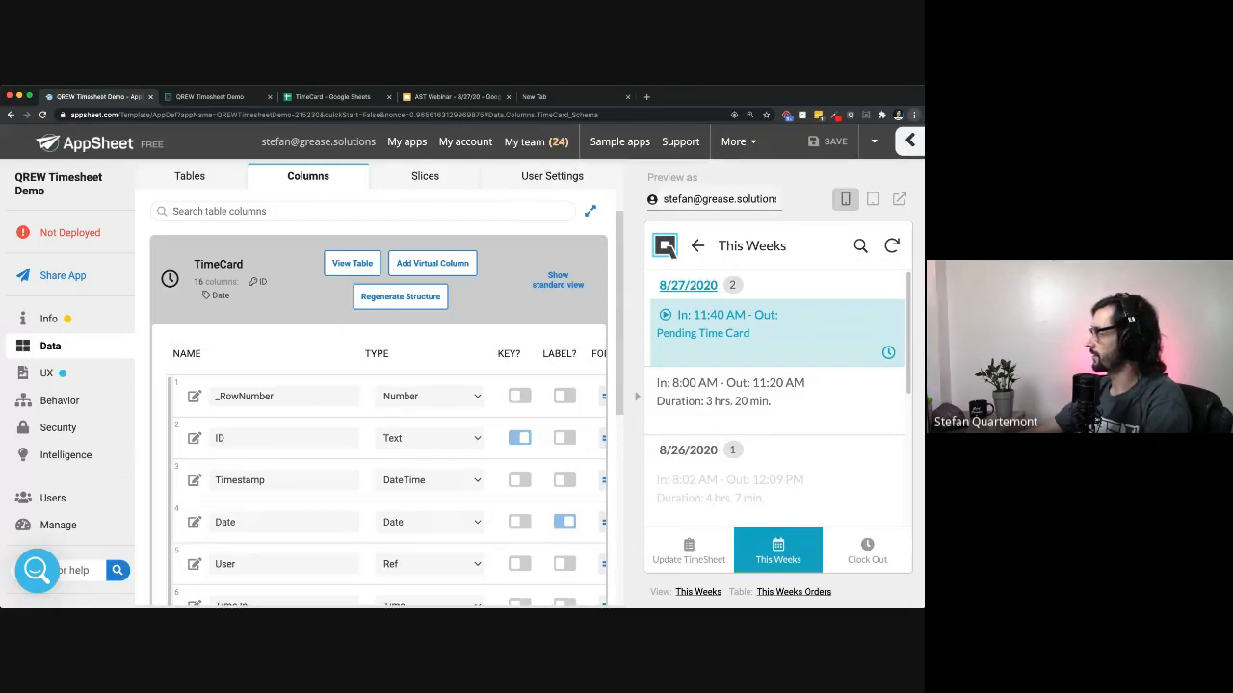
{"action": "key", "text": "ctrl+minus"}
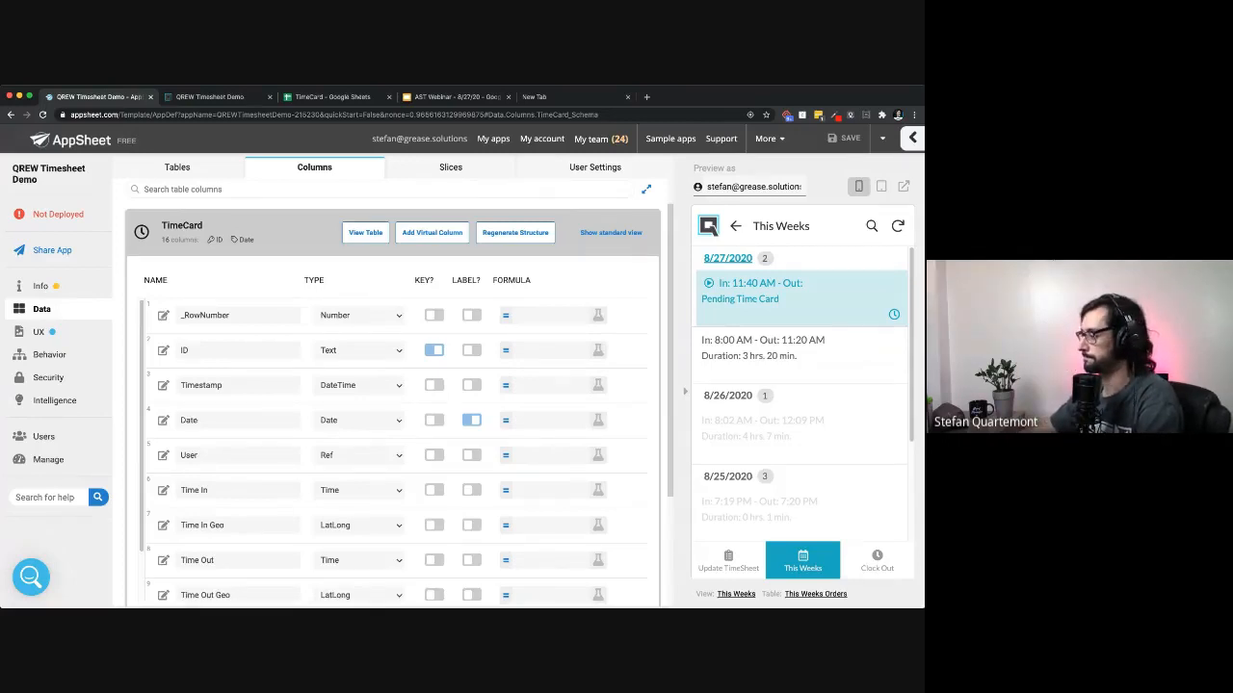
{"action": "key", "text": "super+minus"}
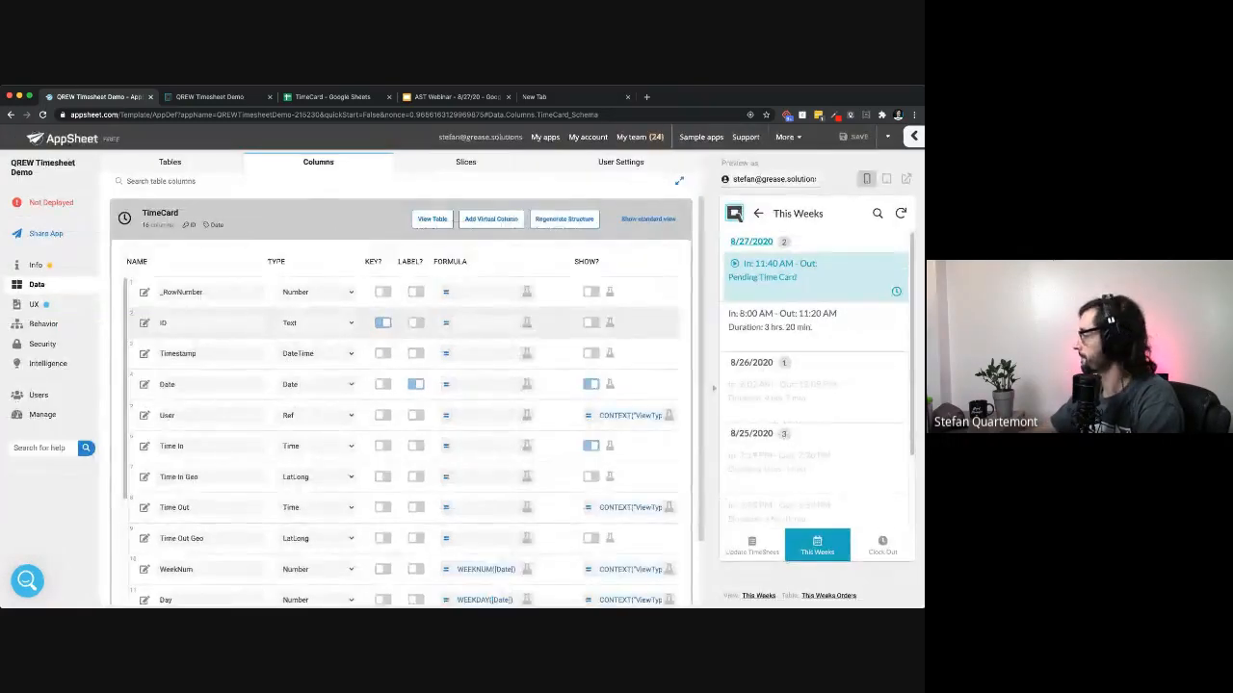
{"action": "key", "text": "super+minus"}
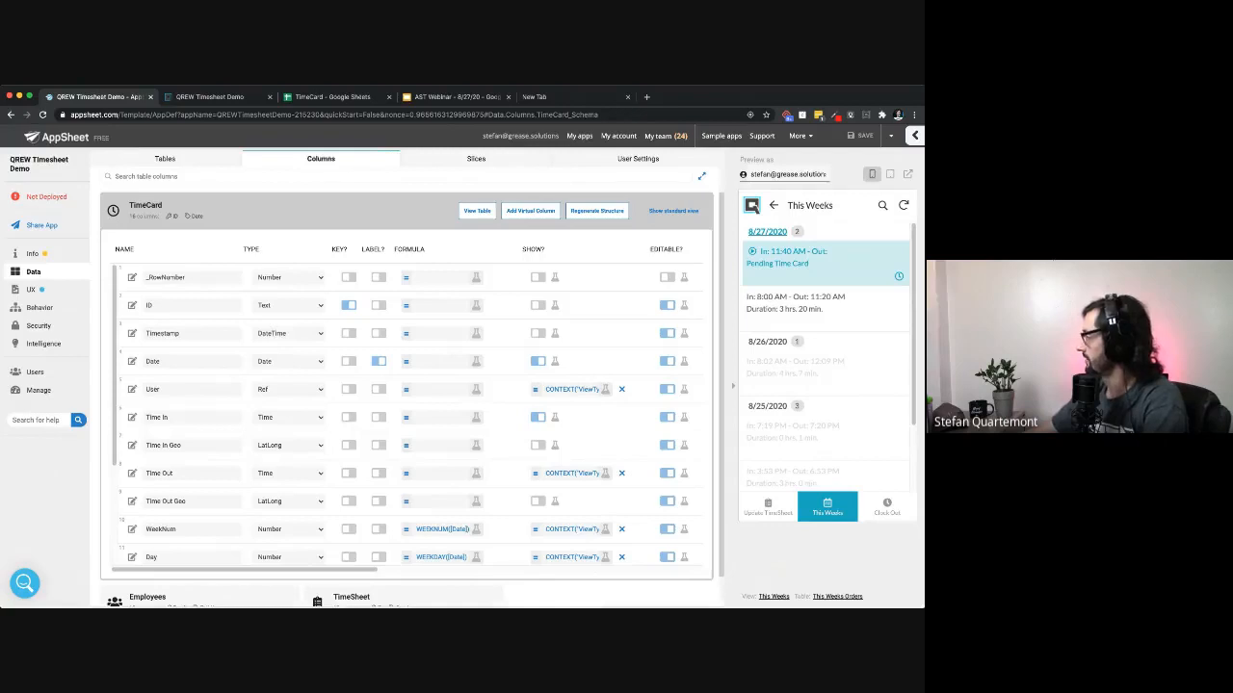
{"action": "left_click", "coordinate": [899, 277]}
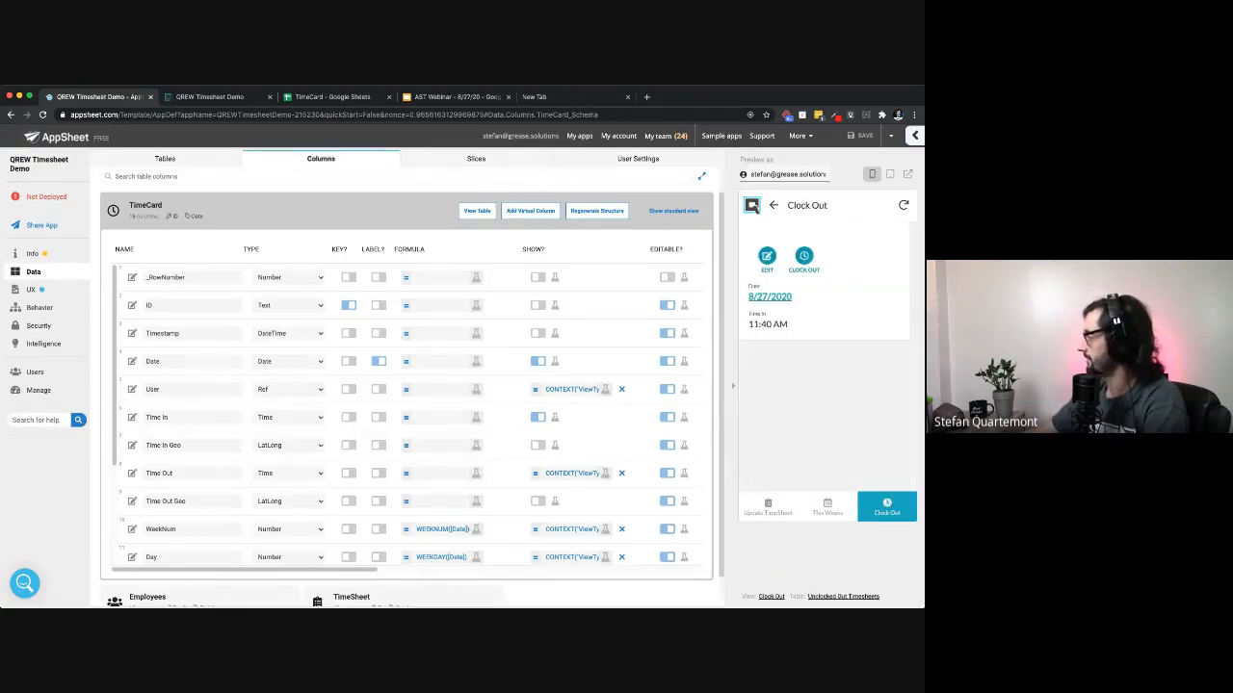
Step: Clock out the pending 8/27/2020 time card, then save the Update TimeSheet form and sync the app preview
{"action": "left_click", "coordinate": [803, 255]}
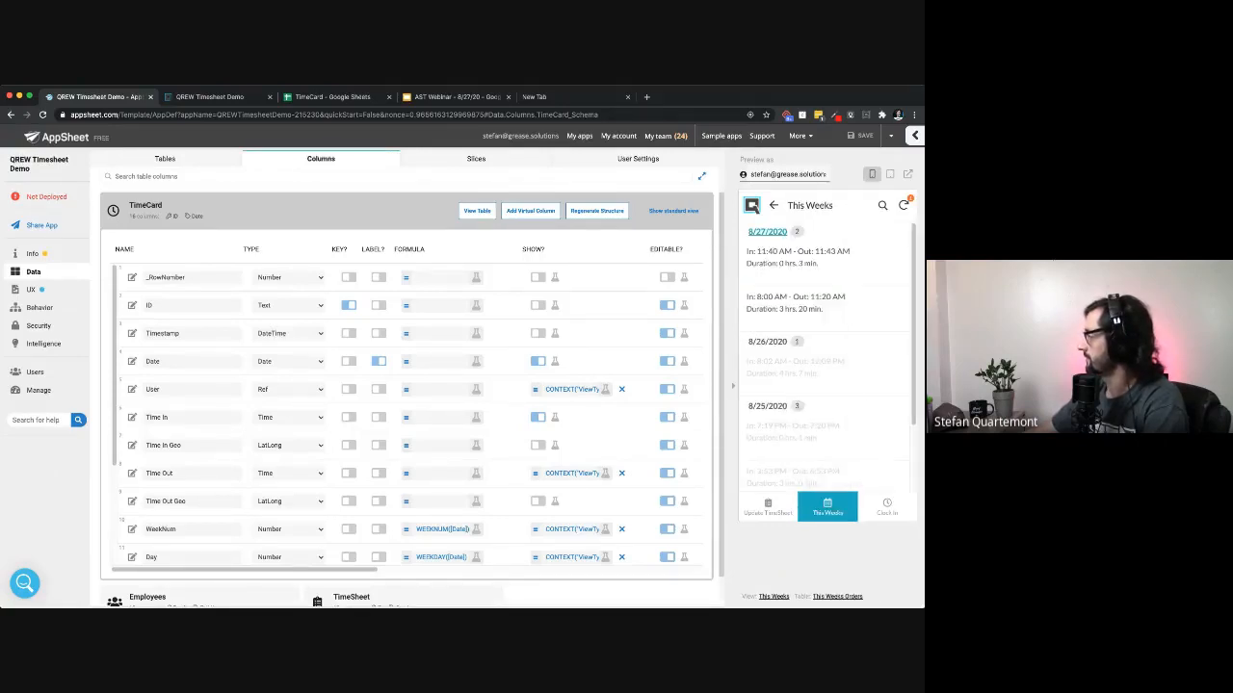
{"action": "left_click", "coordinate": [768, 507]}
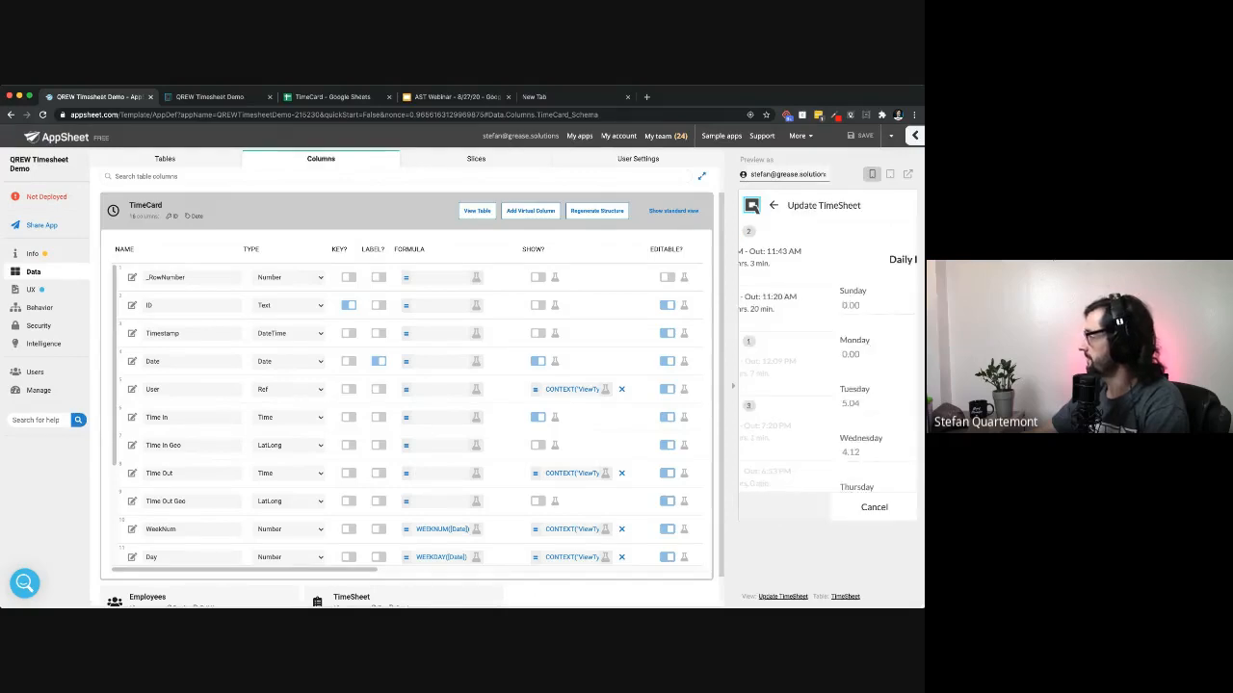
{"action": "scroll", "coordinate": [824, 366], "scroll_direction": "down", "scroll_amount": 5}
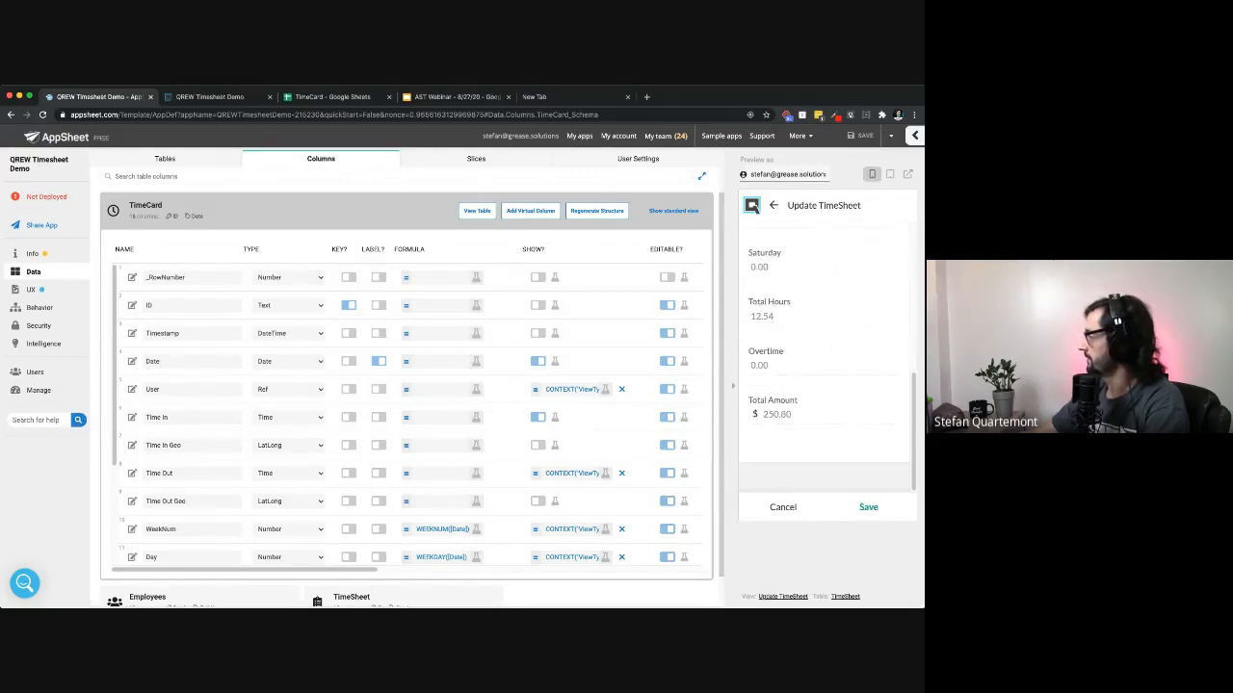
{"action": "left_click", "coordinate": [868, 508]}
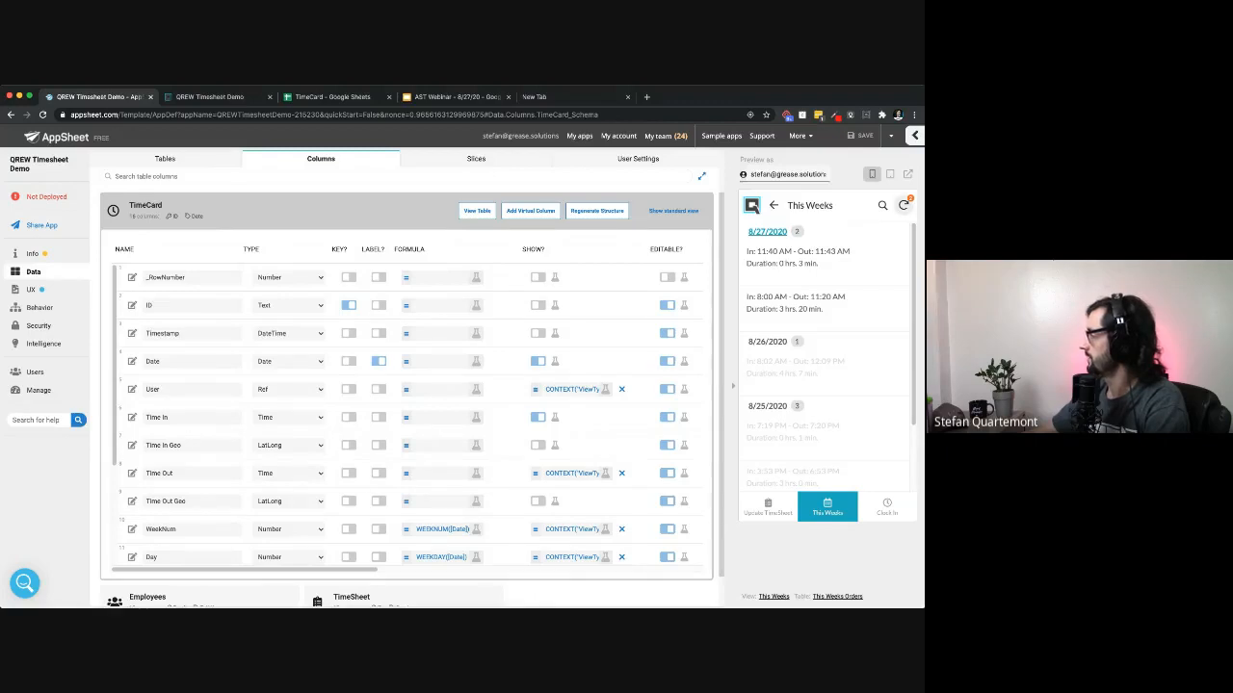
{"action": "left_click", "coordinate": [904, 205]}
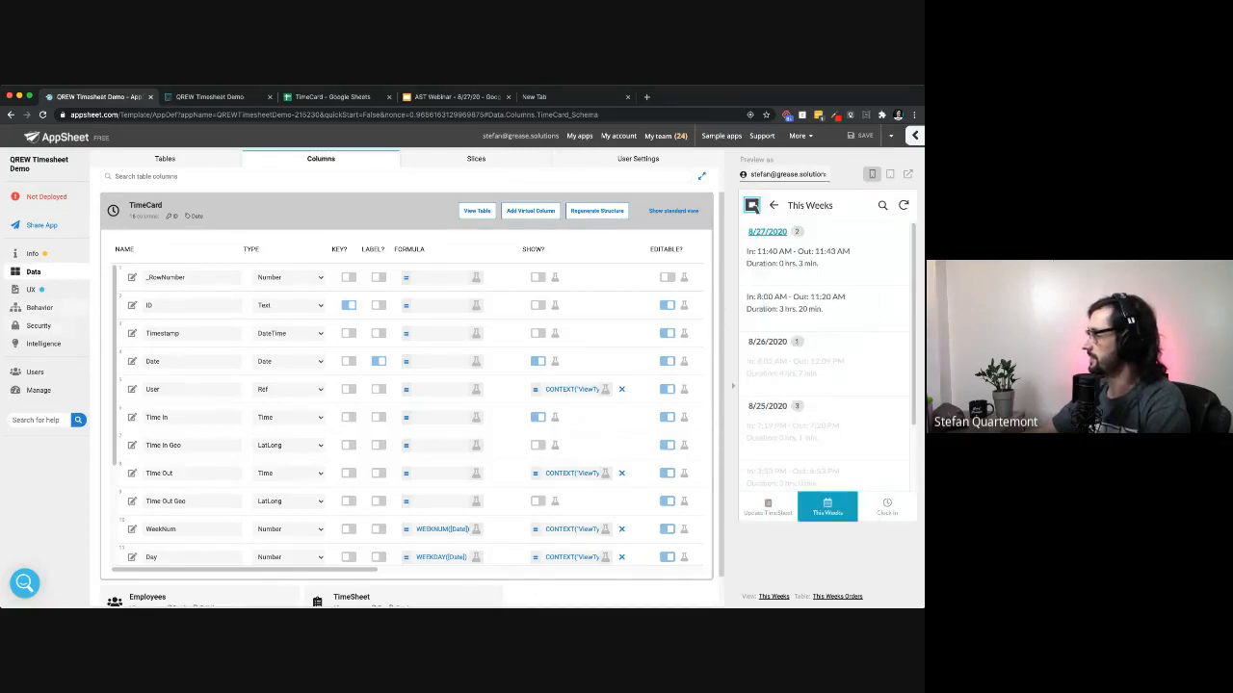
Step: Open the Weekly Work Report among the app's reports and remove Monday from its schedule, keeping Friday
{"action": "left_click", "coordinate": [39, 308]}
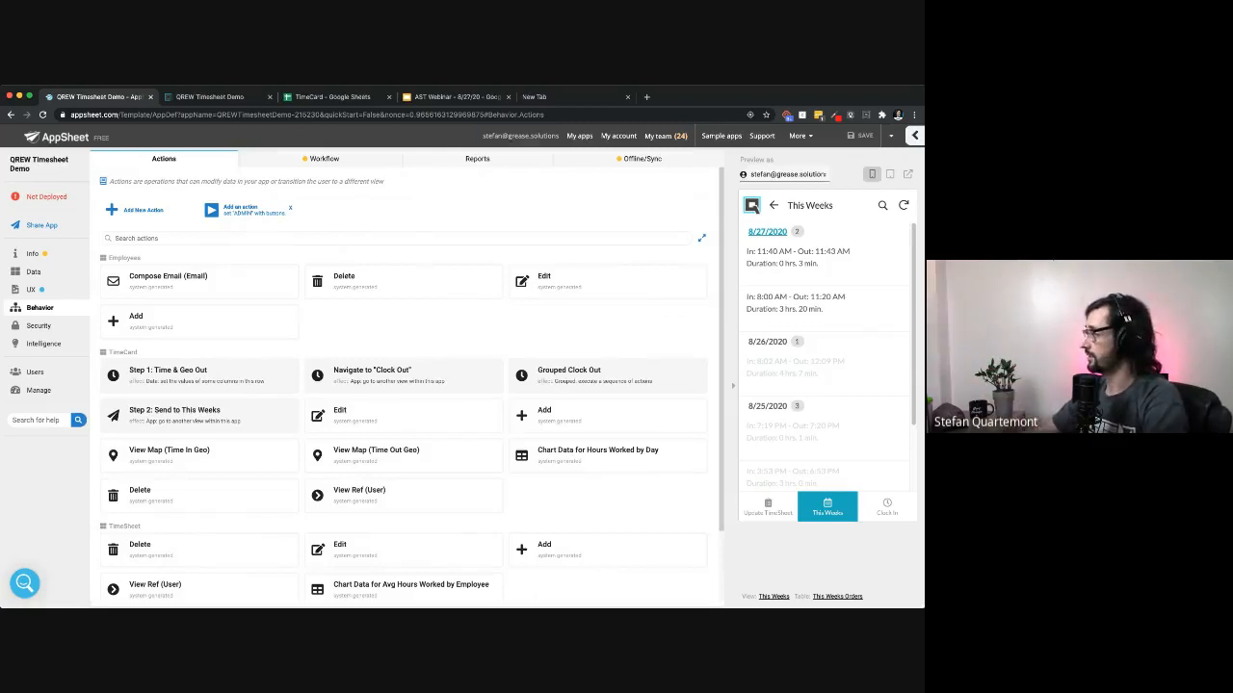
{"action": "left_click", "coordinate": [477, 159]}
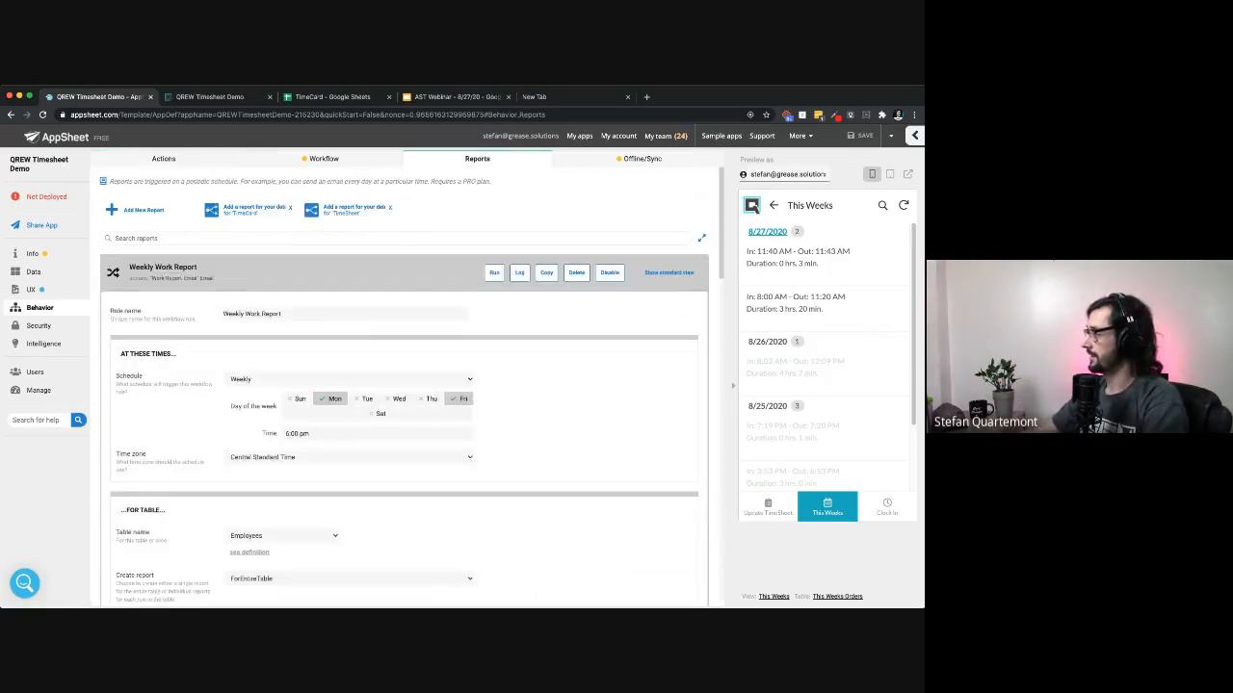
{"action": "left_click", "coordinate": [308, 272]}
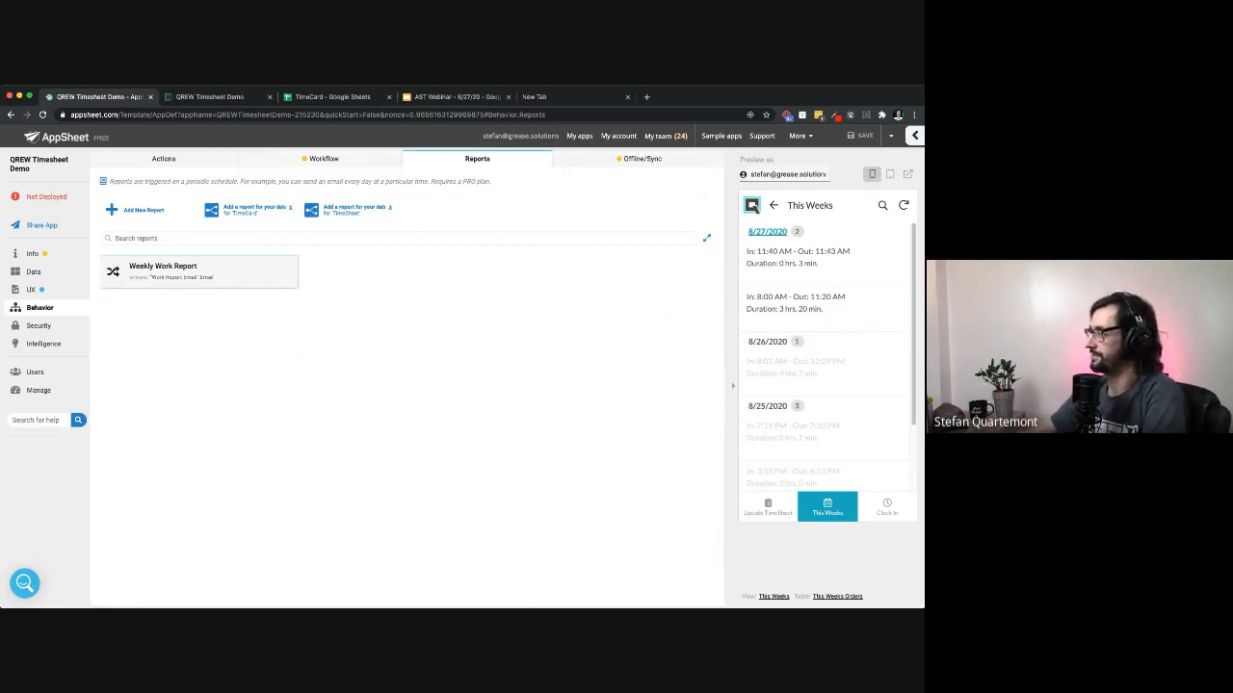
{"action": "left_click", "coordinate": [199, 270]}
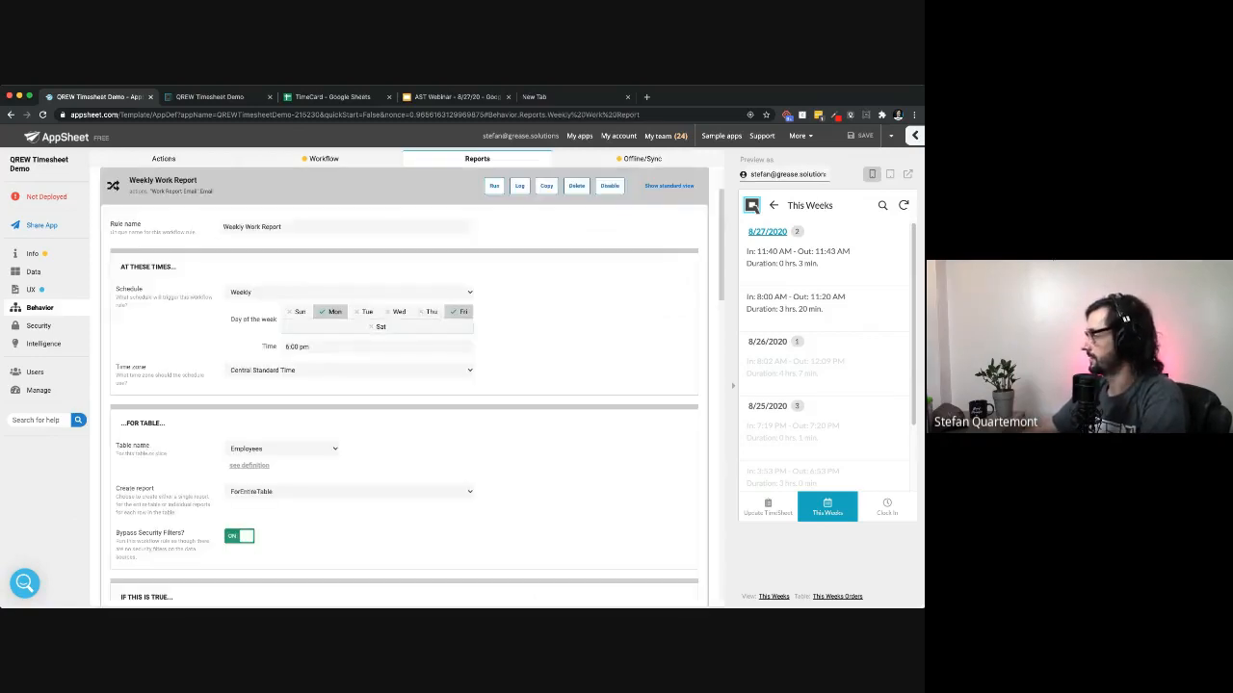
{"action": "left_click", "coordinate": [330, 312]}
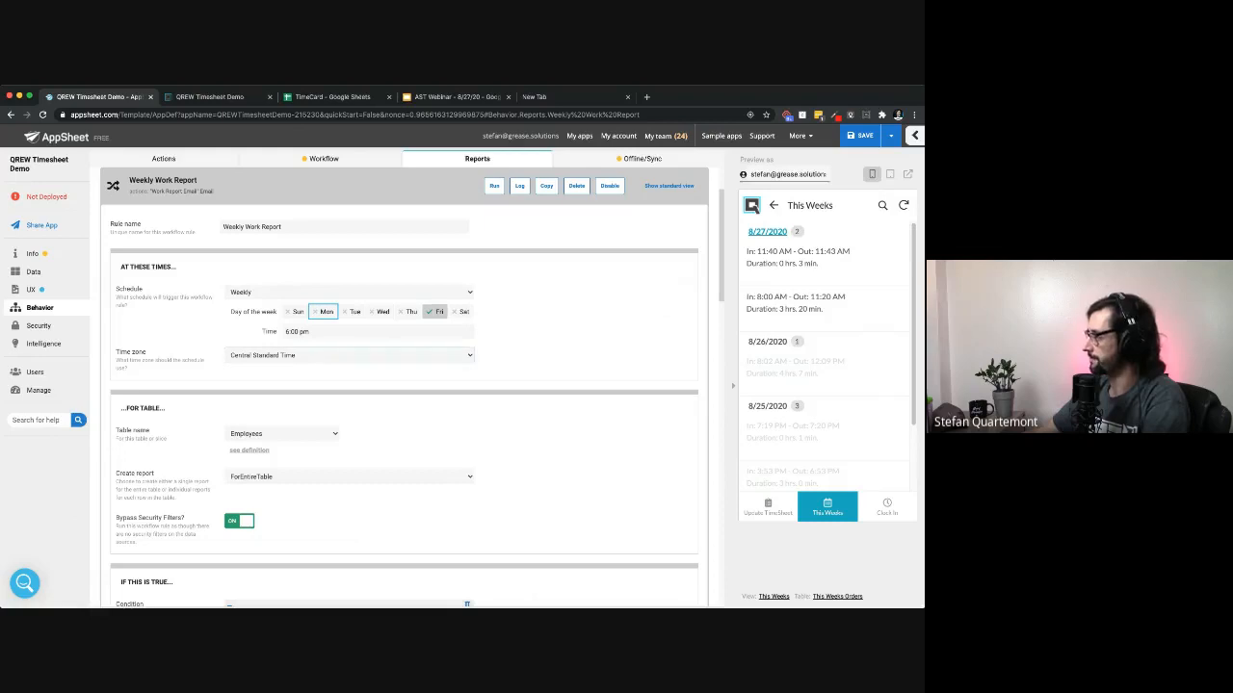
Step: Examine the Weekly Work Report's table, condition and Work Report Email action, including its recipients, subject, body and attachment settings
{"action": "scroll", "coordinate": [405, 385], "scroll_direction": "down", "scroll_amount": 1}
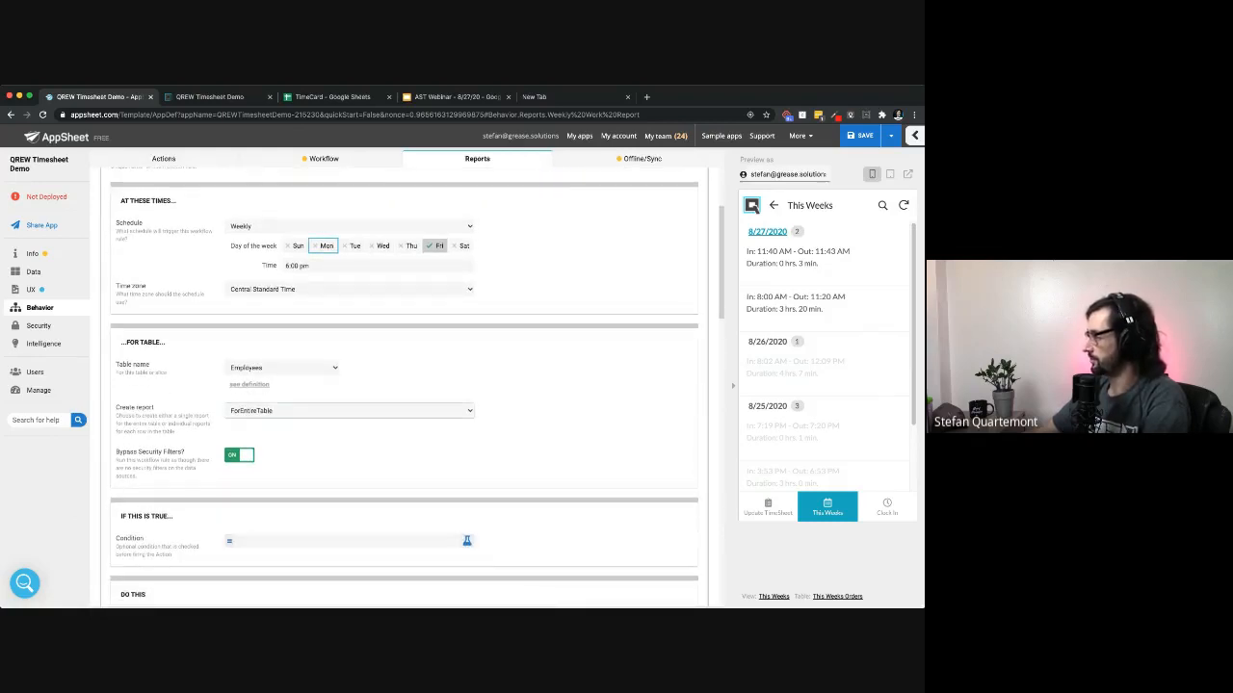
{"action": "scroll", "coordinate": [404, 385], "scroll_direction": "down", "scroll_amount": 1}
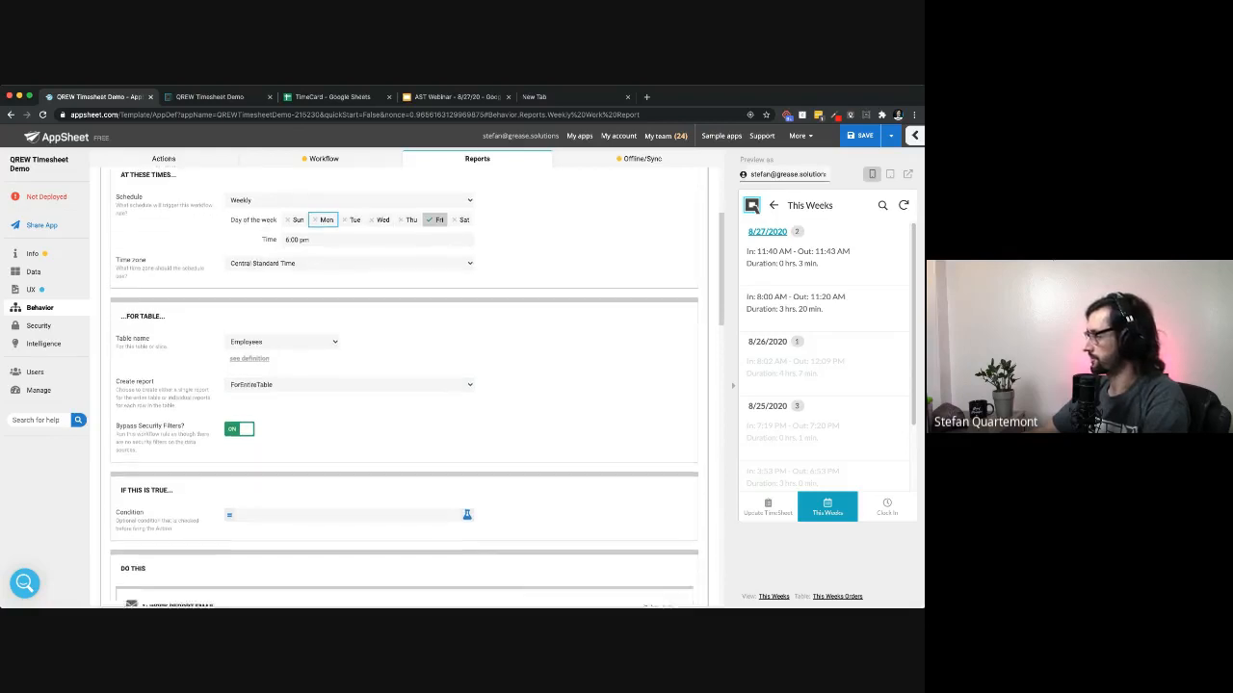
{"action": "scroll", "coordinate": [405, 385], "scroll_direction": "down", "scroll_amount": 4}
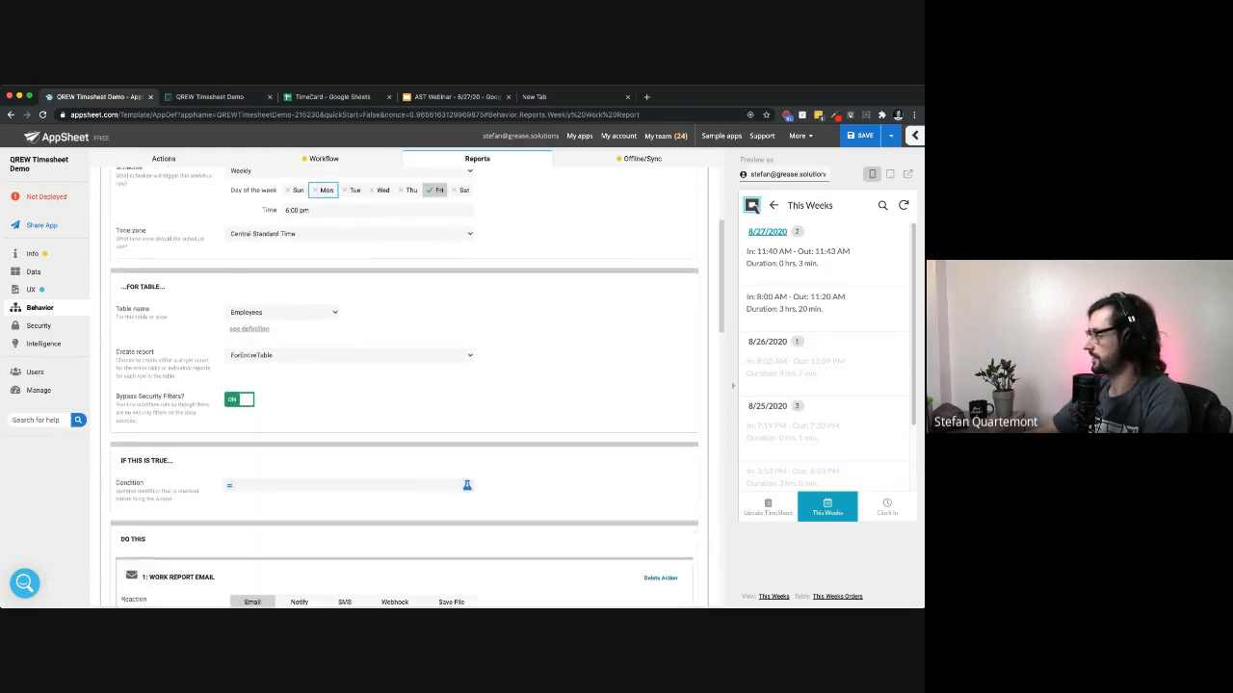
{"action": "scroll", "coordinate": [405, 385], "scroll_direction": "down", "scroll_amount": 1}
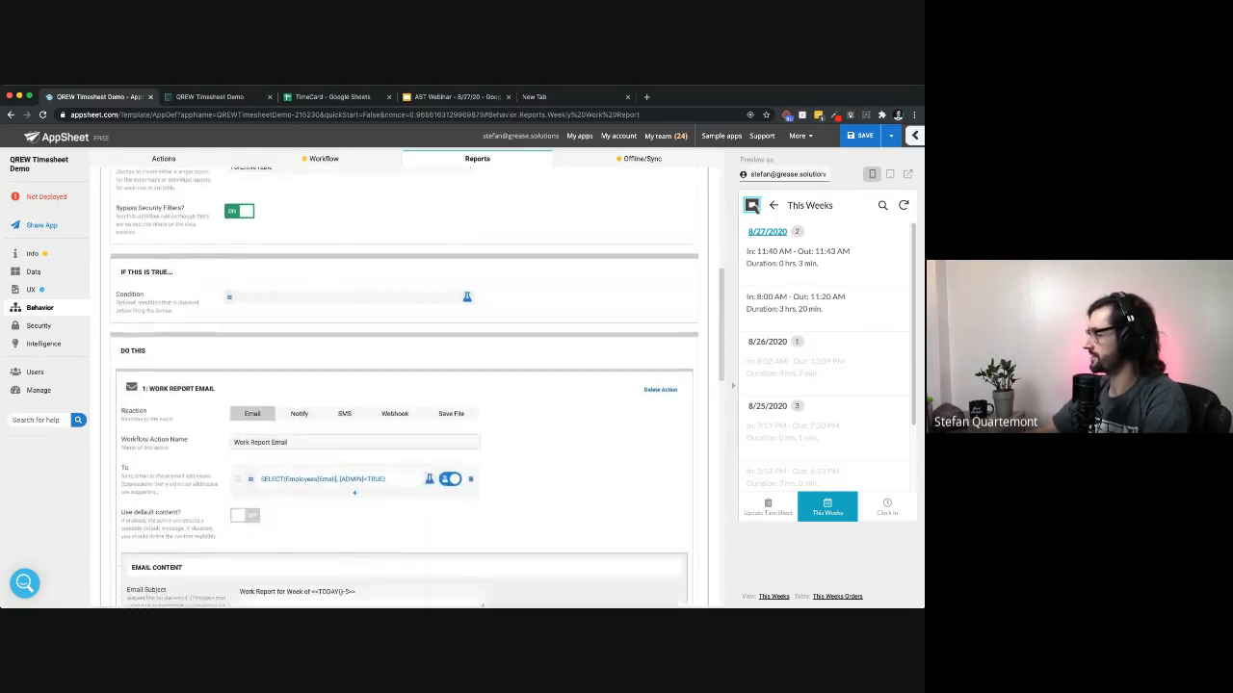
{"action": "scroll", "coordinate": [404, 385], "scroll_direction": "down", "scroll_amount": 2}
{"action": "scroll", "coordinate": [404, 386], "scroll_direction": "down", "scroll_amount": 2}
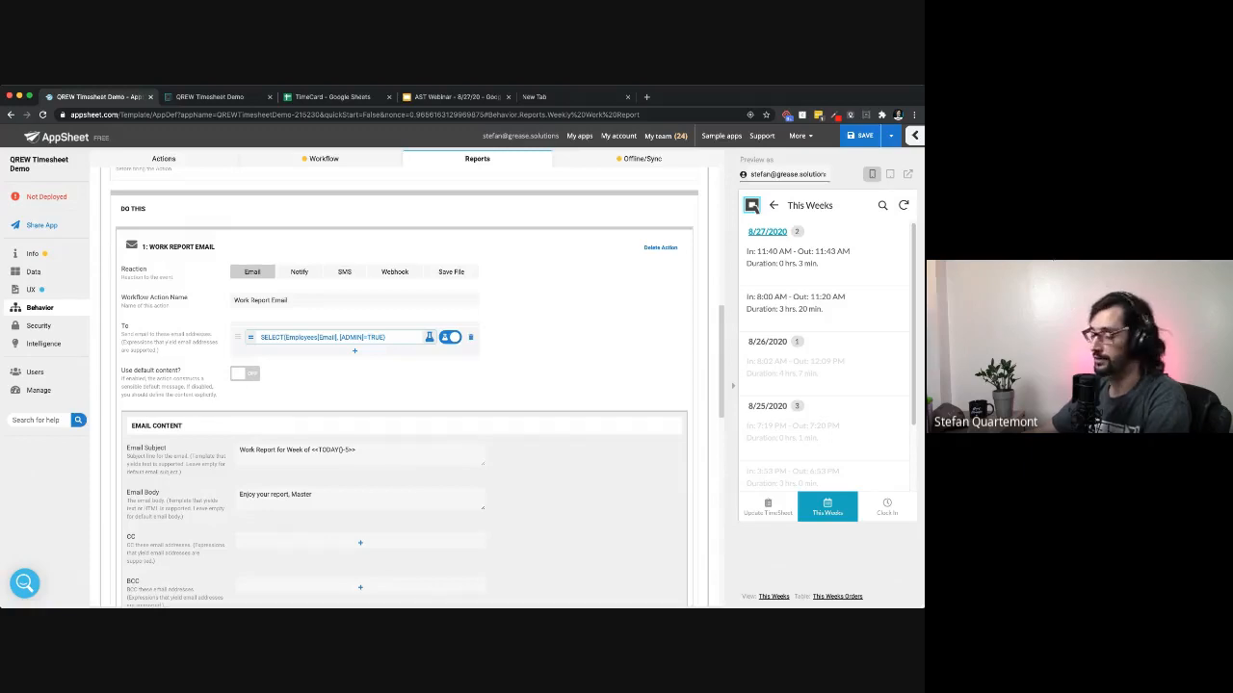
{"action": "scroll", "coordinate": [405, 385], "scroll_direction": "down", "scroll_amount": 1}
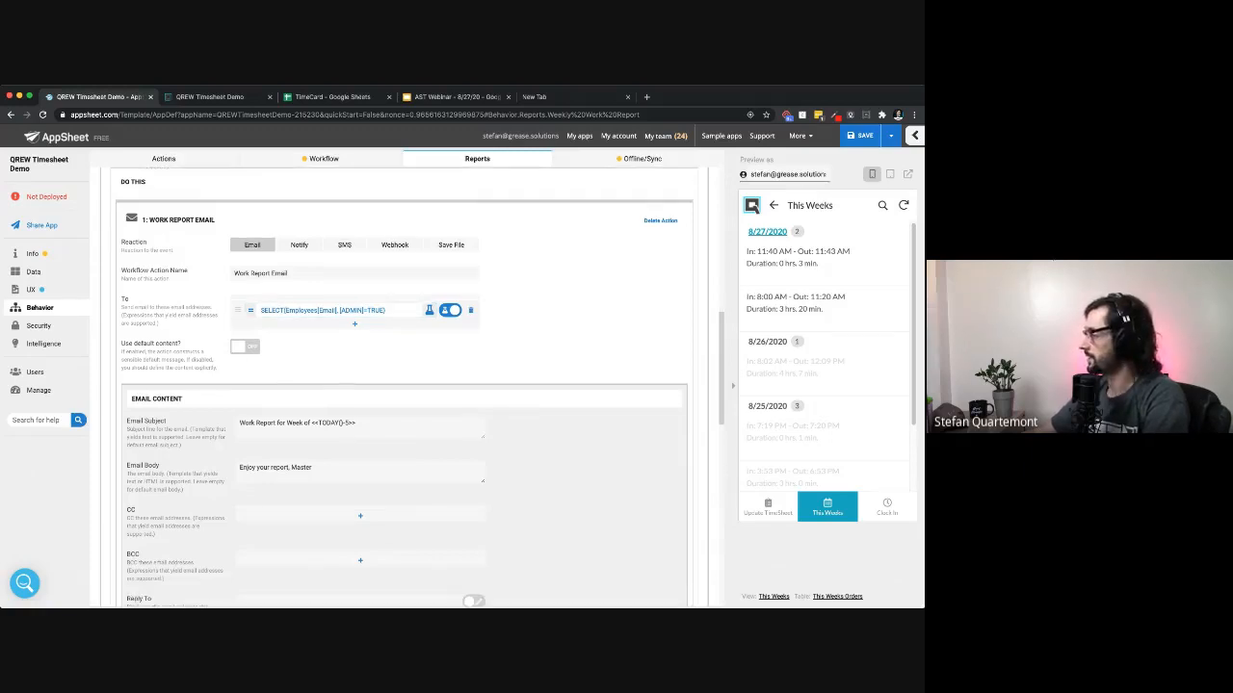
{"action": "left_click_drag", "start_coordinate": [238, 423], "coordinate": [356, 424]}
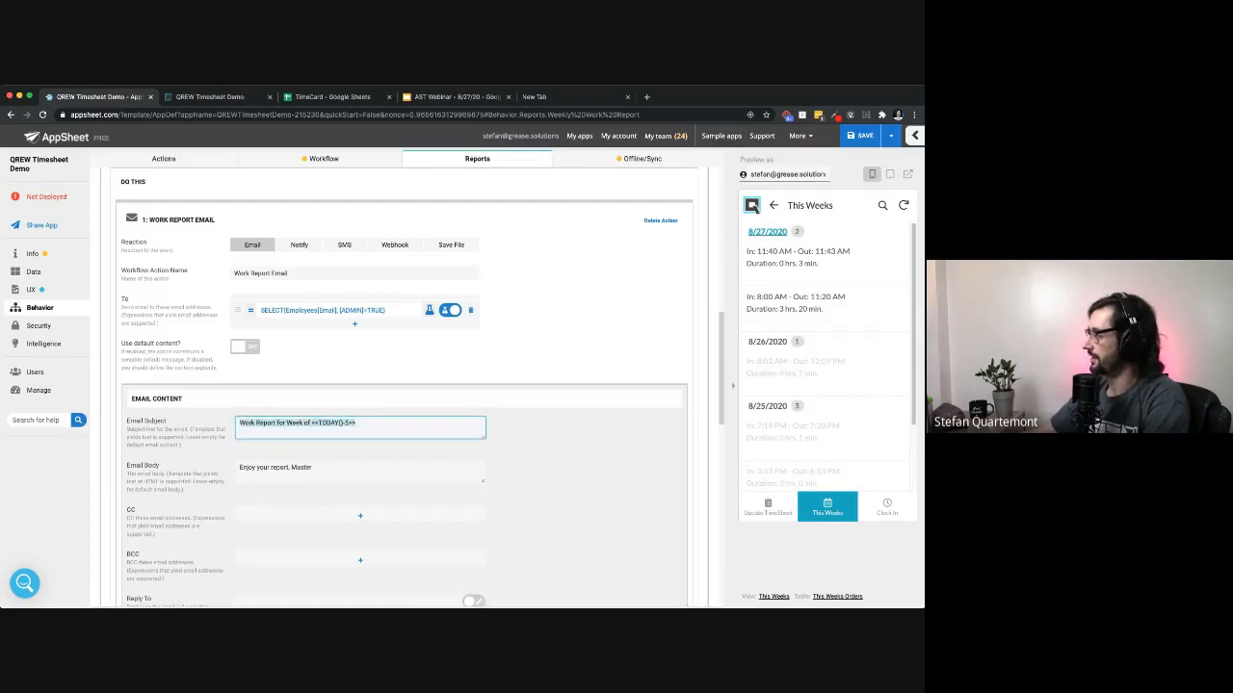
{"action": "left_click", "coordinate": [351, 424]}
{"action": "scroll", "coordinate": [405, 385], "scroll_direction": "down", "scroll_amount": 5}
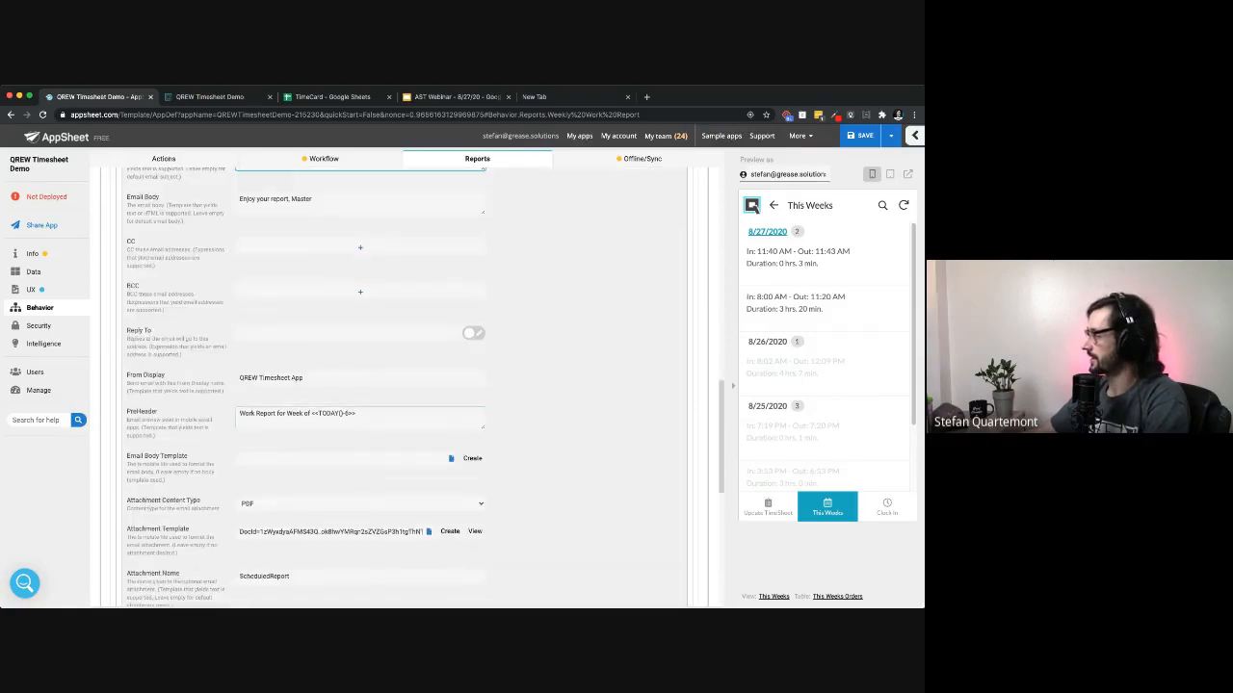
{"action": "scroll", "coordinate": [404, 386], "scroll_direction": "down", "scroll_amount": 1}
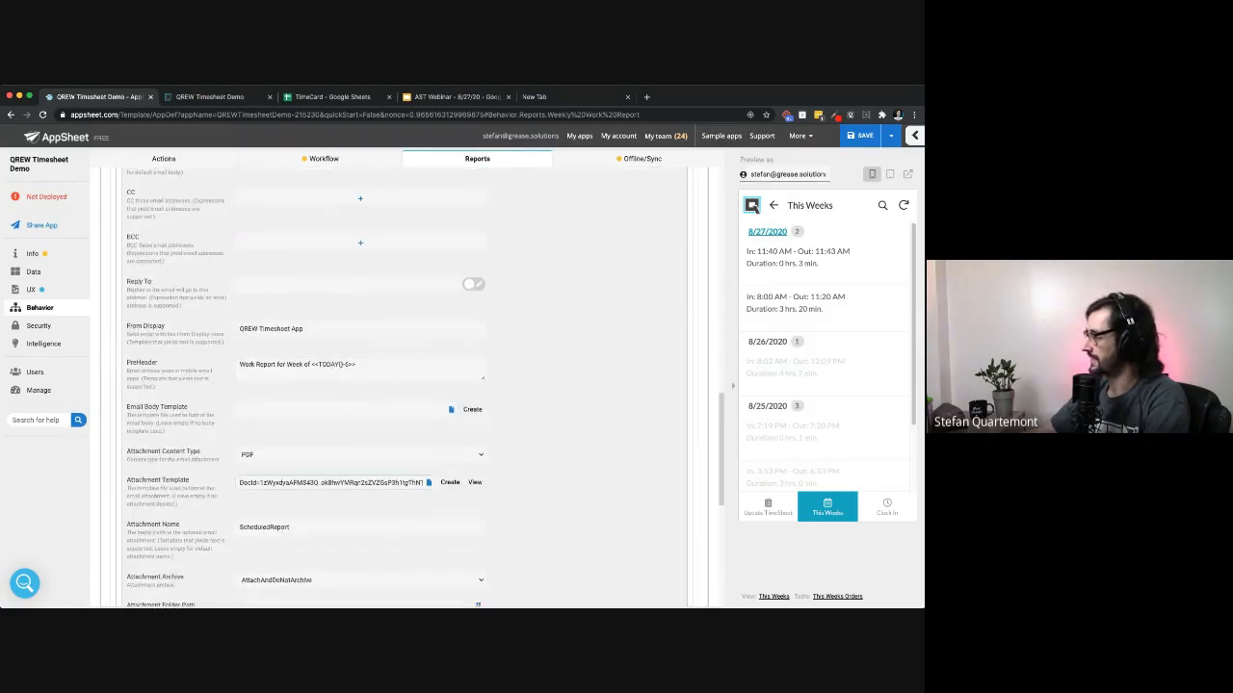
Step: Open the report's attachment template in Google Docs and set the document zoom to 150%
{"action": "left_click_drag", "start_coordinate": [126, 480], "coordinate": [190, 480]}
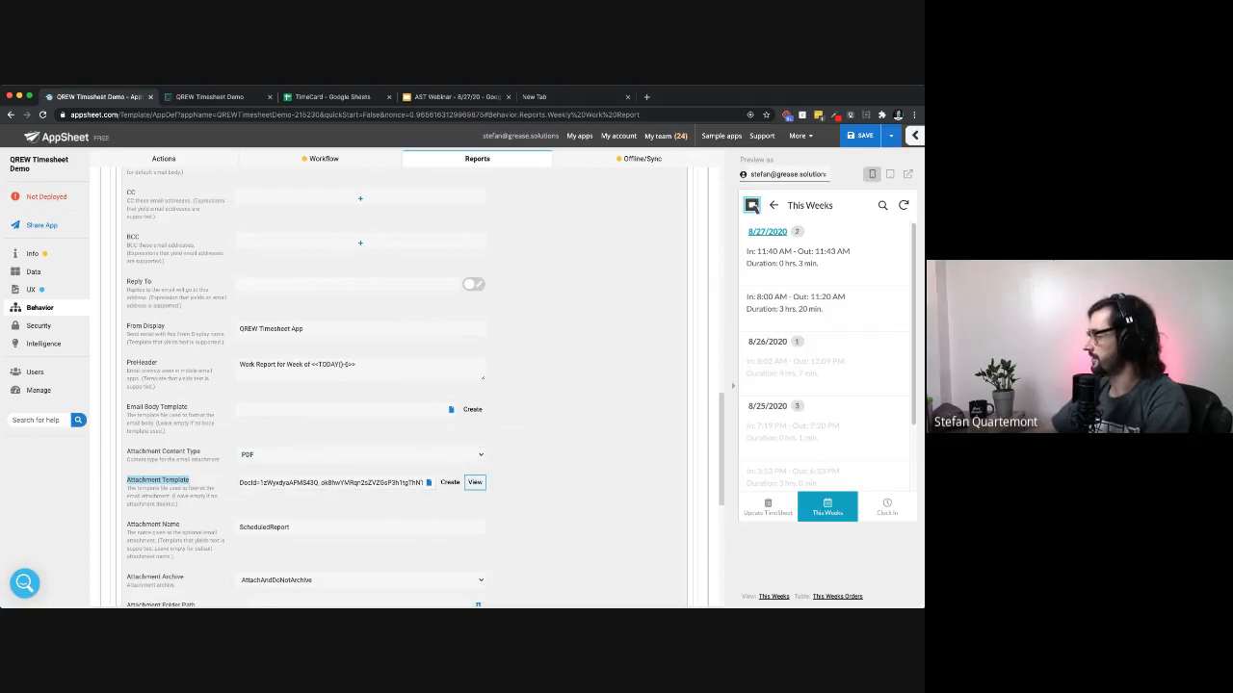
{"action": "left_click", "coordinate": [474, 482]}
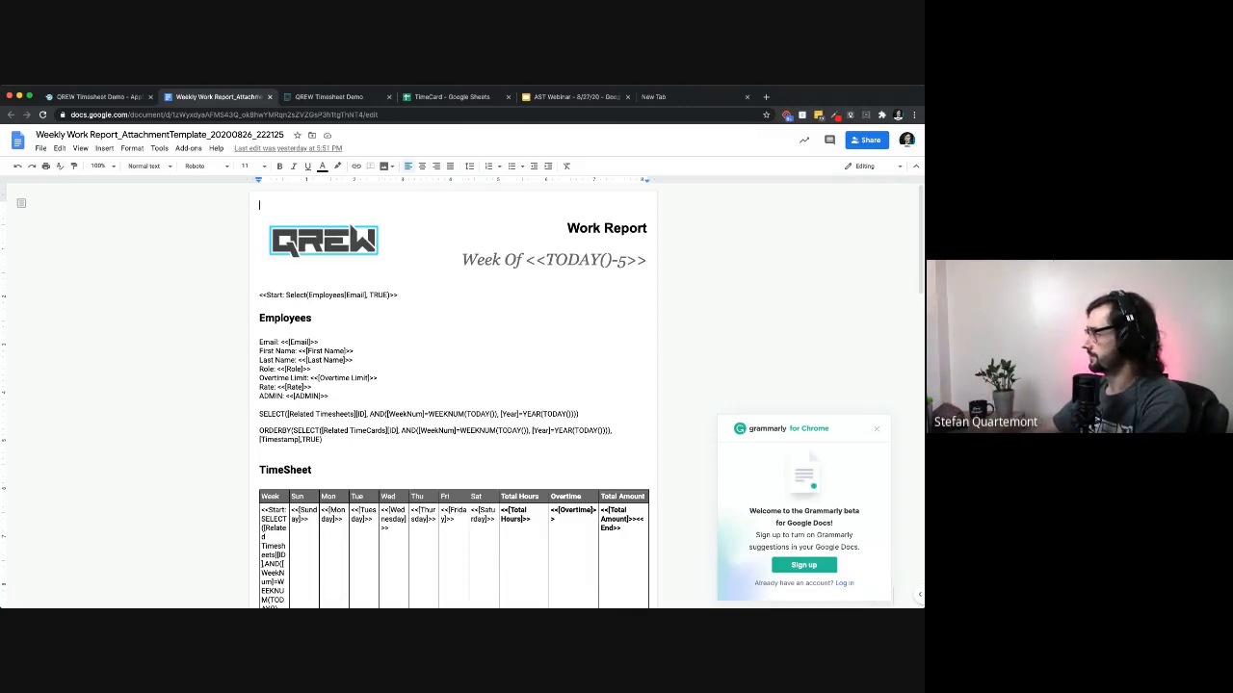
{"action": "left_click", "coordinate": [100, 165]}
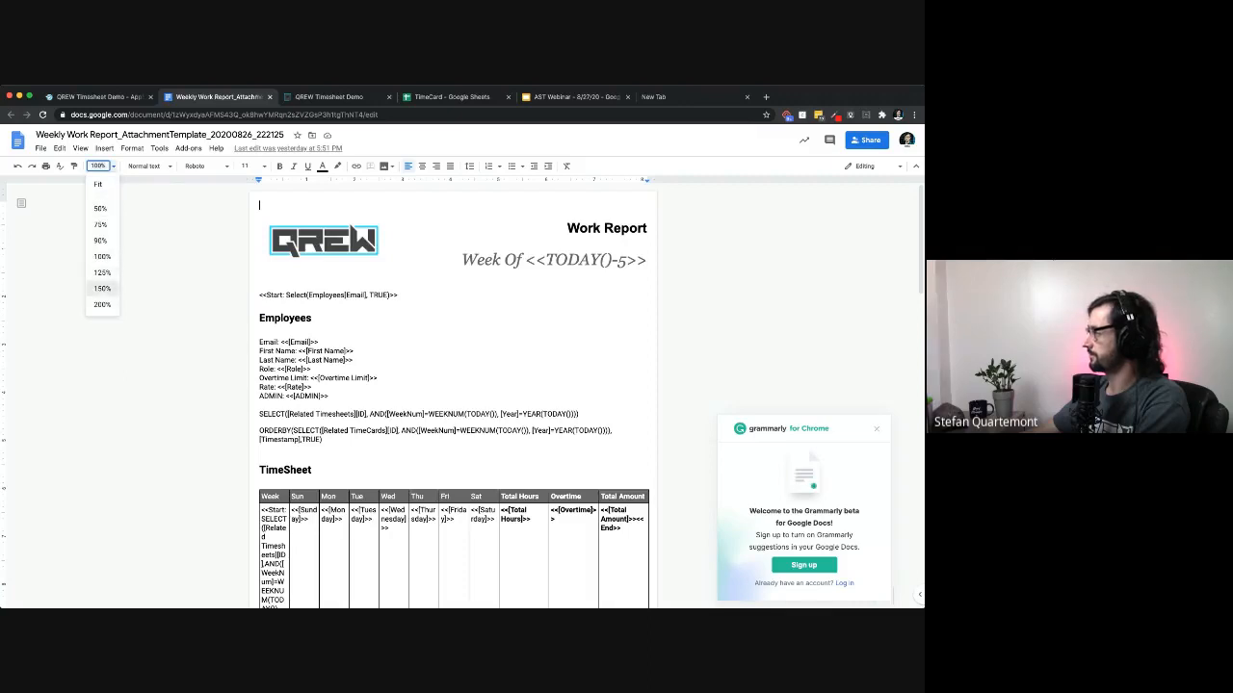
{"action": "left_click", "coordinate": [102, 288]}
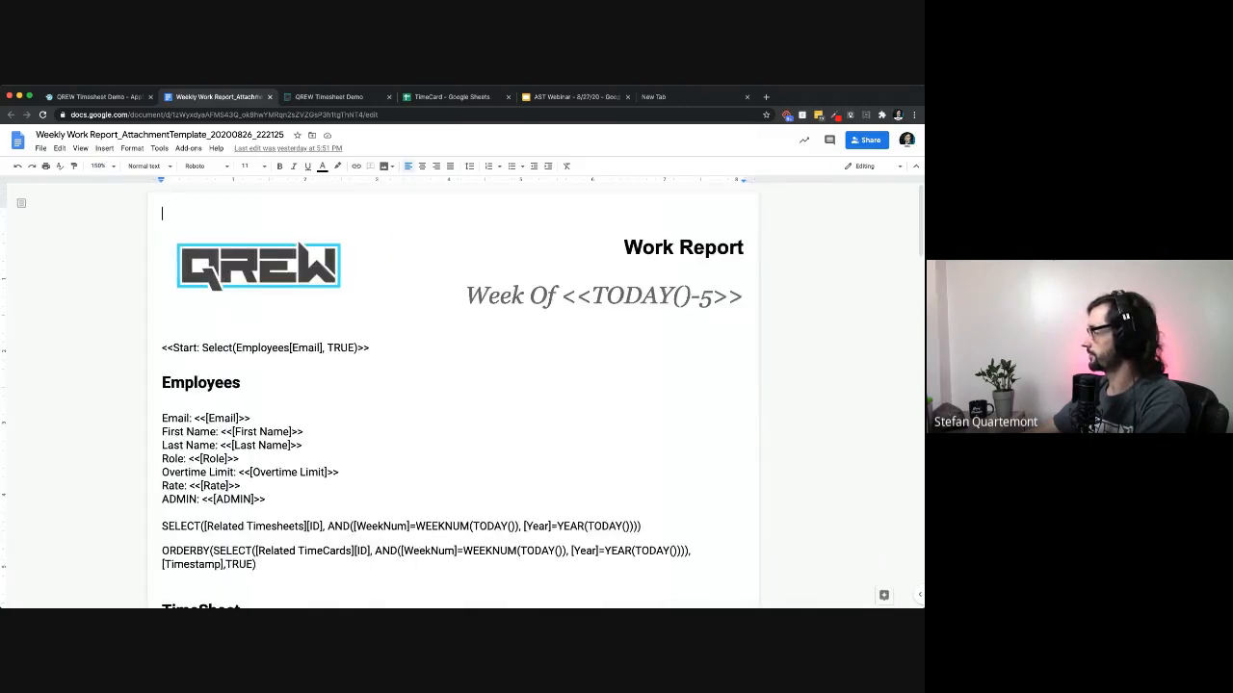
Step: Examine the template's << >> delimiters and the Employees placeholders from Email through Overtime Limit
{"action": "scroll", "coordinate": [452, 400], "scroll_direction": "down", "scroll_amount": 1}
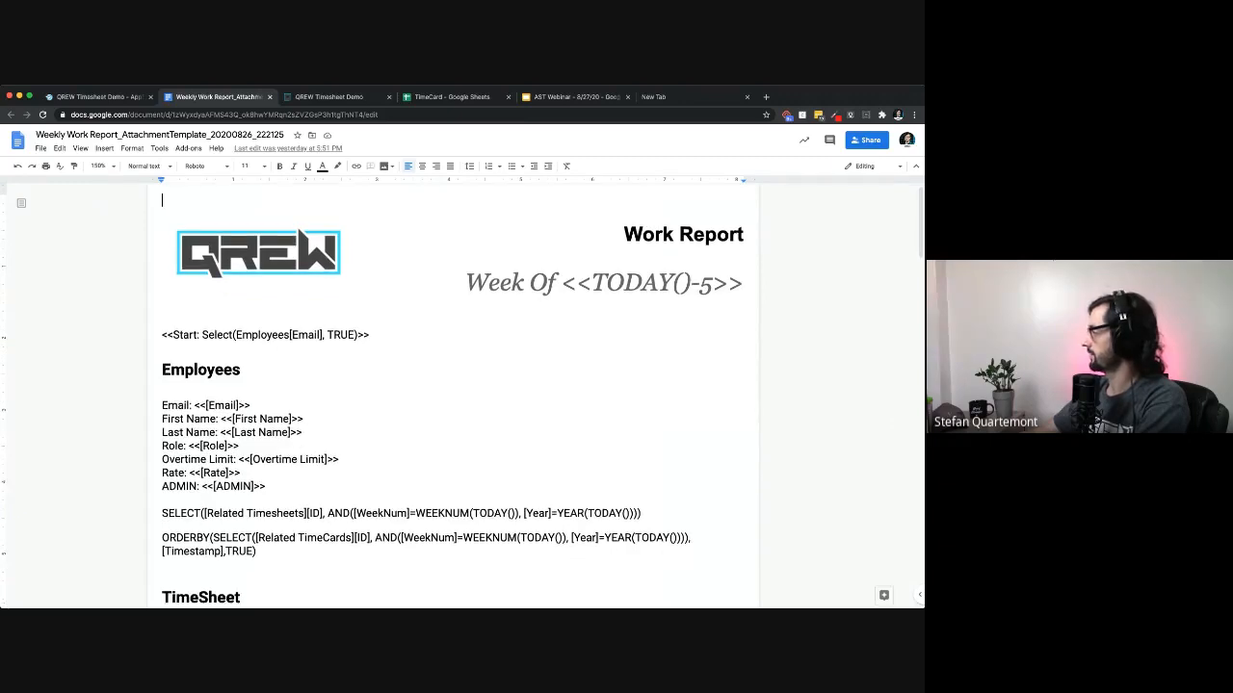
{"action": "scroll", "coordinate": [452, 399], "scroll_direction": "down", "scroll_amount": 1}
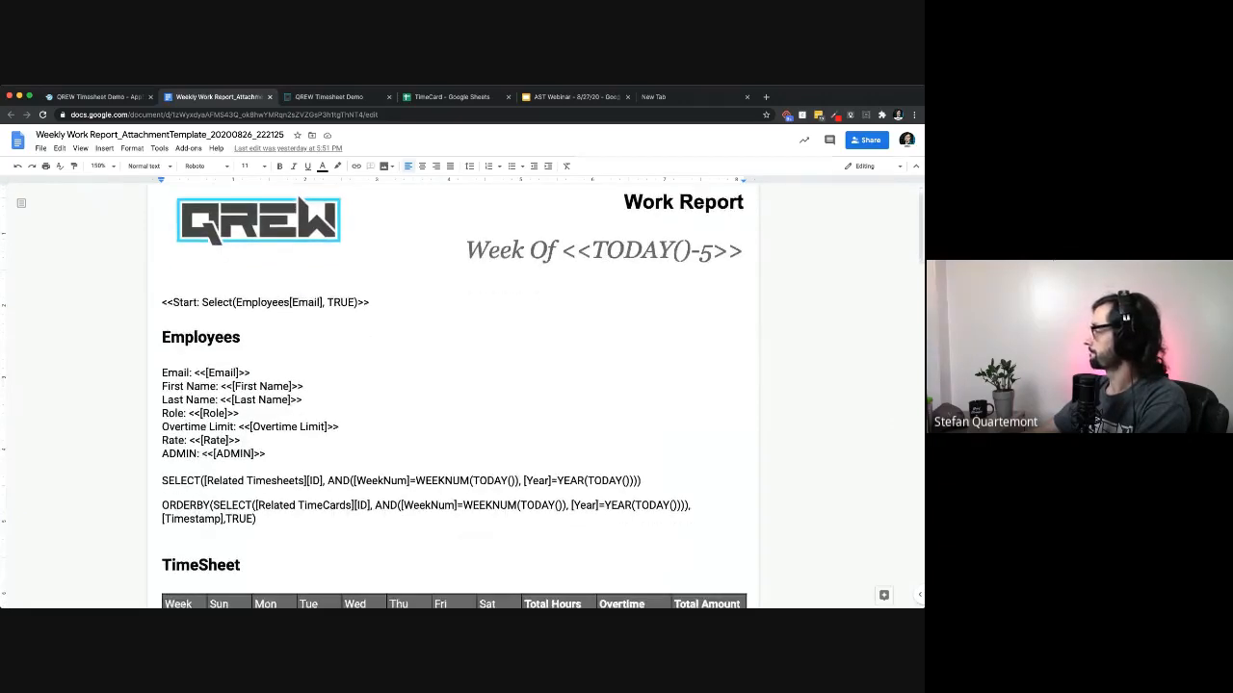
{"action": "scroll", "coordinate": [453, 400], "scroll_direction": "down", "scroll_amount": 1}
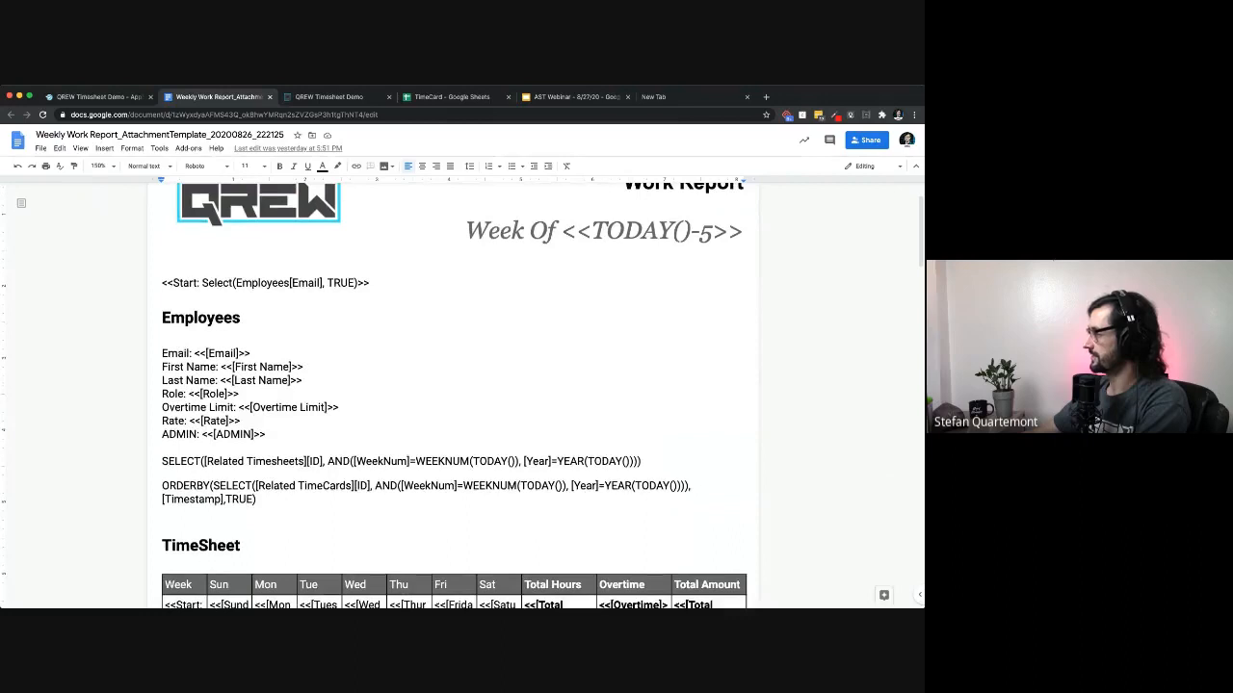
{"action": "left_click_drag", "start_coordinate": [162, 283], "coordinate": [173, 284]}
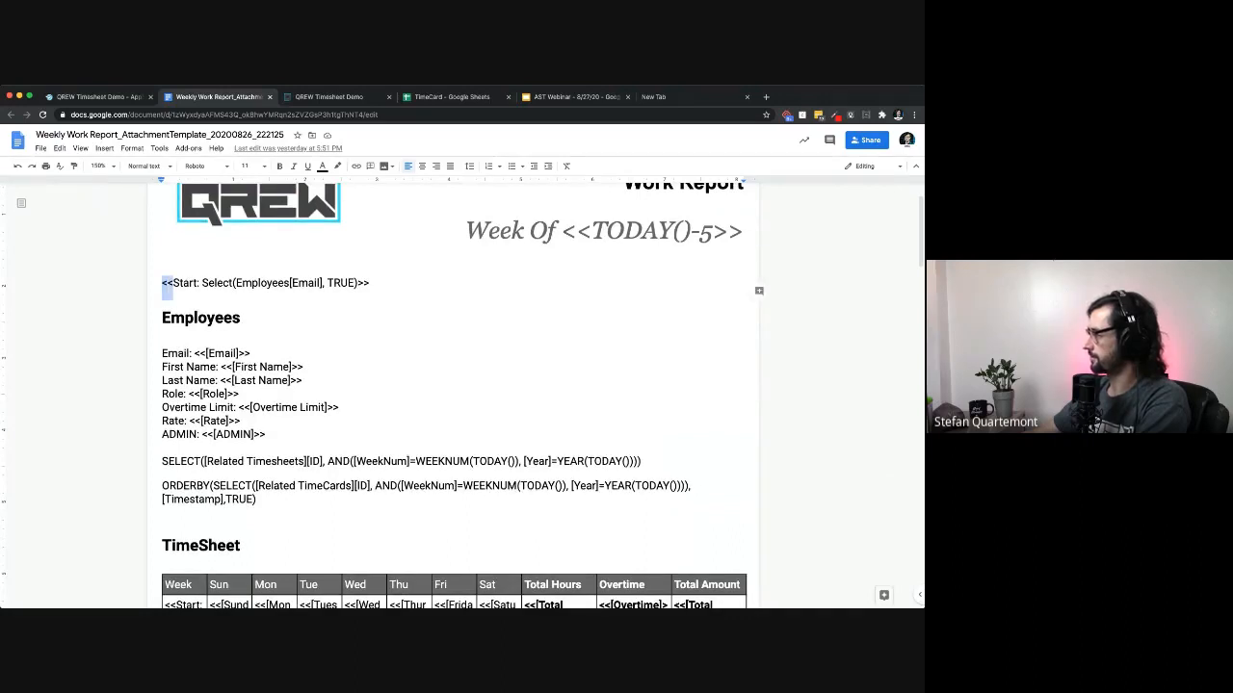
{"action": "left_click_drag", "start_coordinate": [195, 353], "coordinate": [250, 353]}
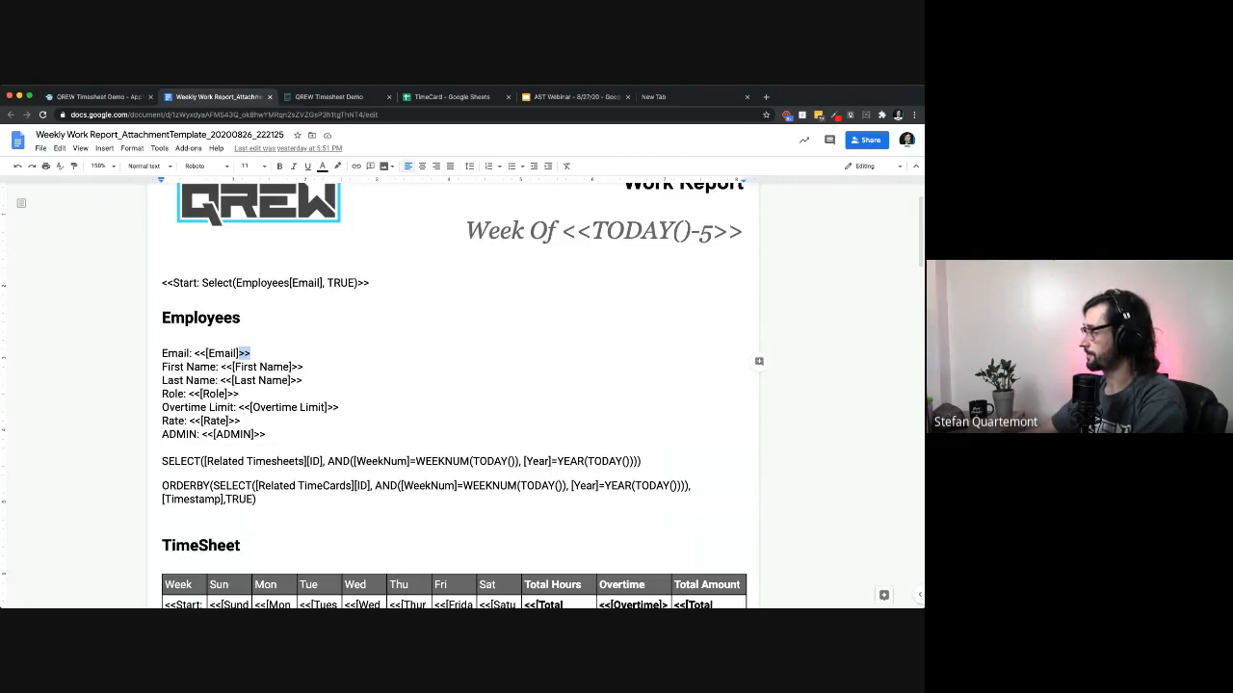
{"action": "left_click_drag", "start_coordinate": [206, 354], "coordinate": [238, 353]}
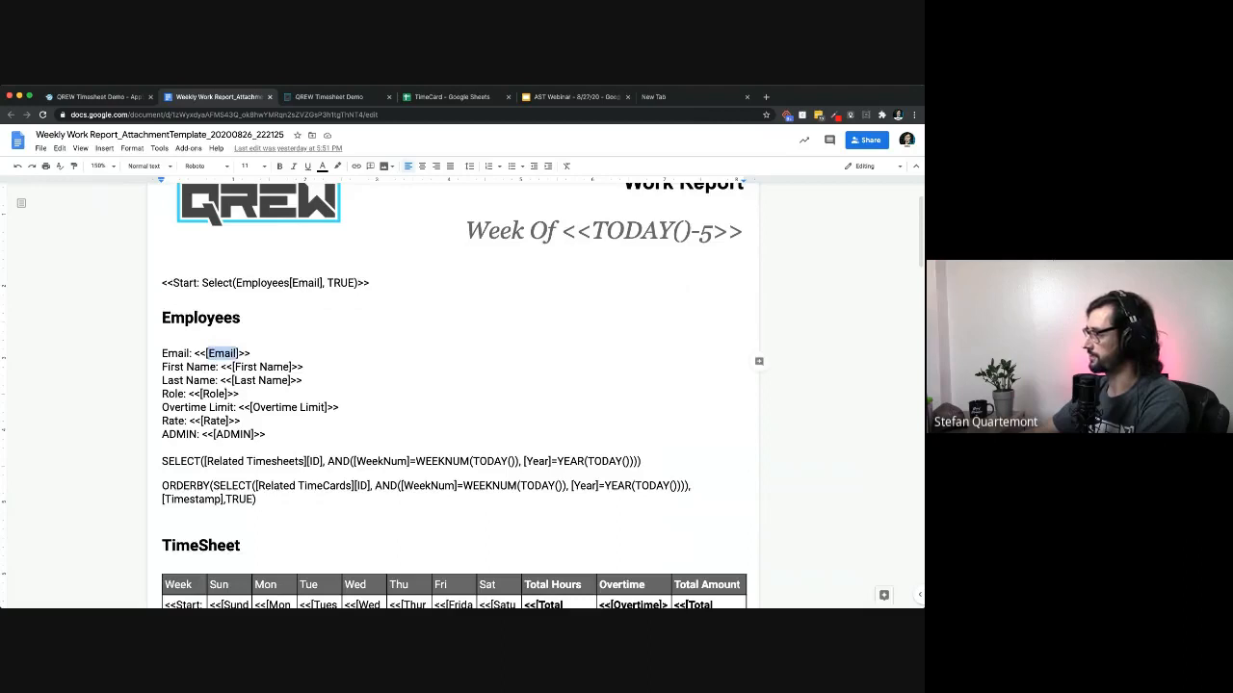
{"action": "double_click", "coordinate": [247, 367]}
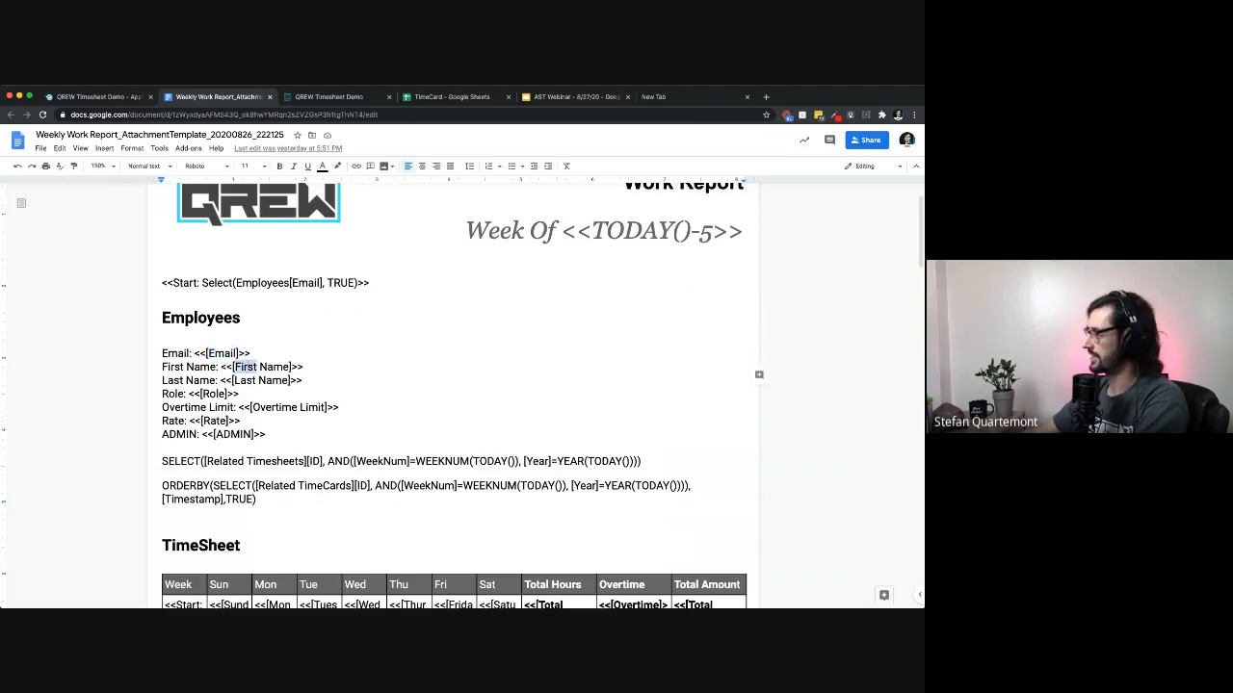
{"action": "double_click", "coordinate": [246, 380]}
{"action": "double_click", "coordinate": [214, 394]}
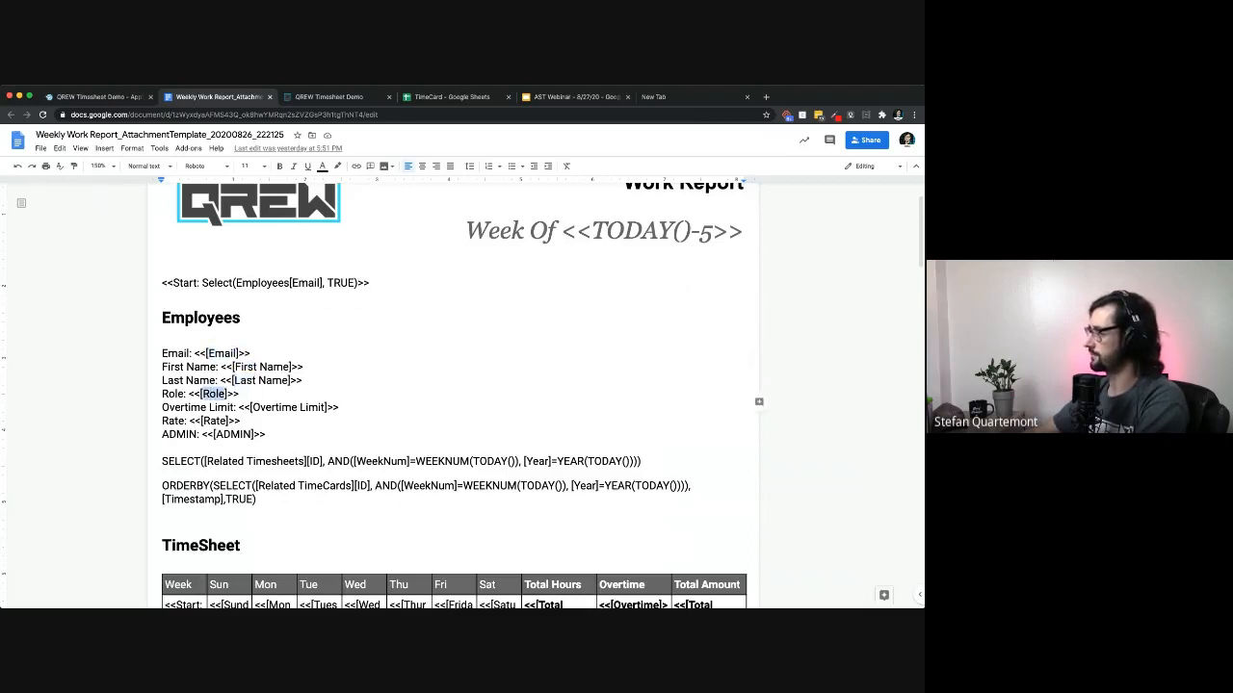
{"action": "double_click", "coordinate": [275, 407]}
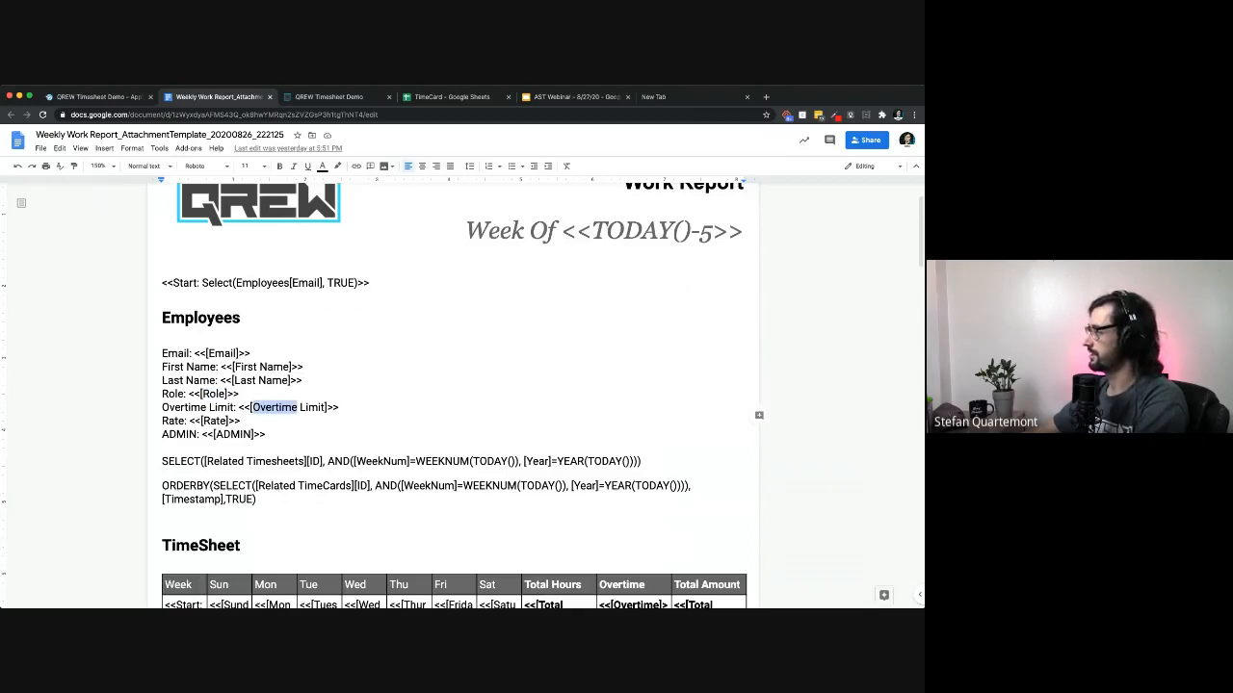
Step: Examine the <<Start: Select(Employees[Email], TRUE)>> expression above the Employees heading, highlighting its Select formula and Start keyword
{"action": "left_click_drag", "start_coordinate": [162, 283], "coordinate": [370, 283]}
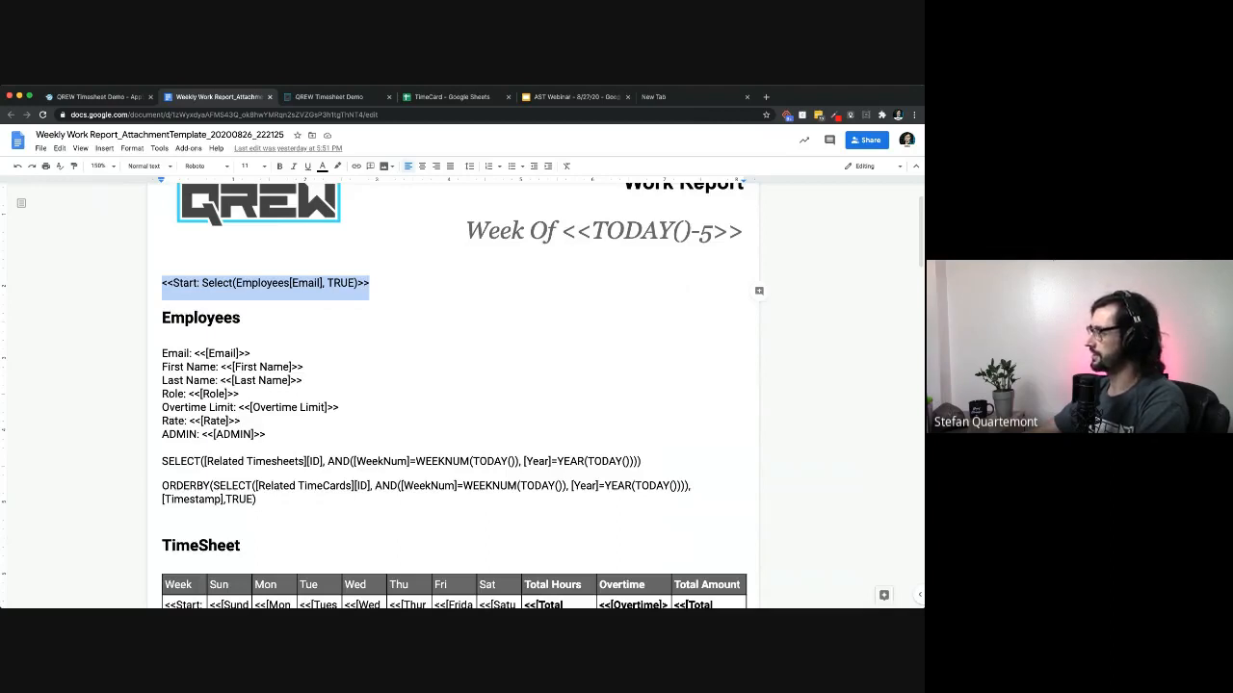
{"action": "left_click_drag", "start_coordinate": [202, 283], "coordinate": [354, 284]}
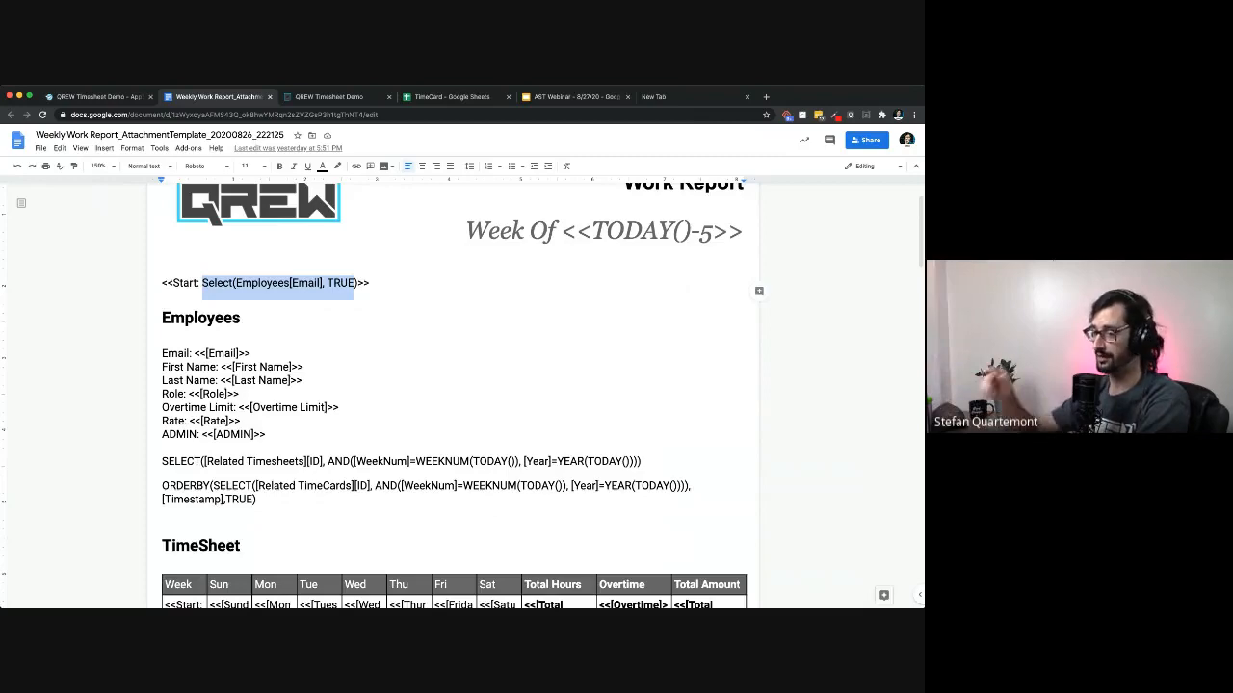
{"action": "double_click", "coordinate": [185, 283]}
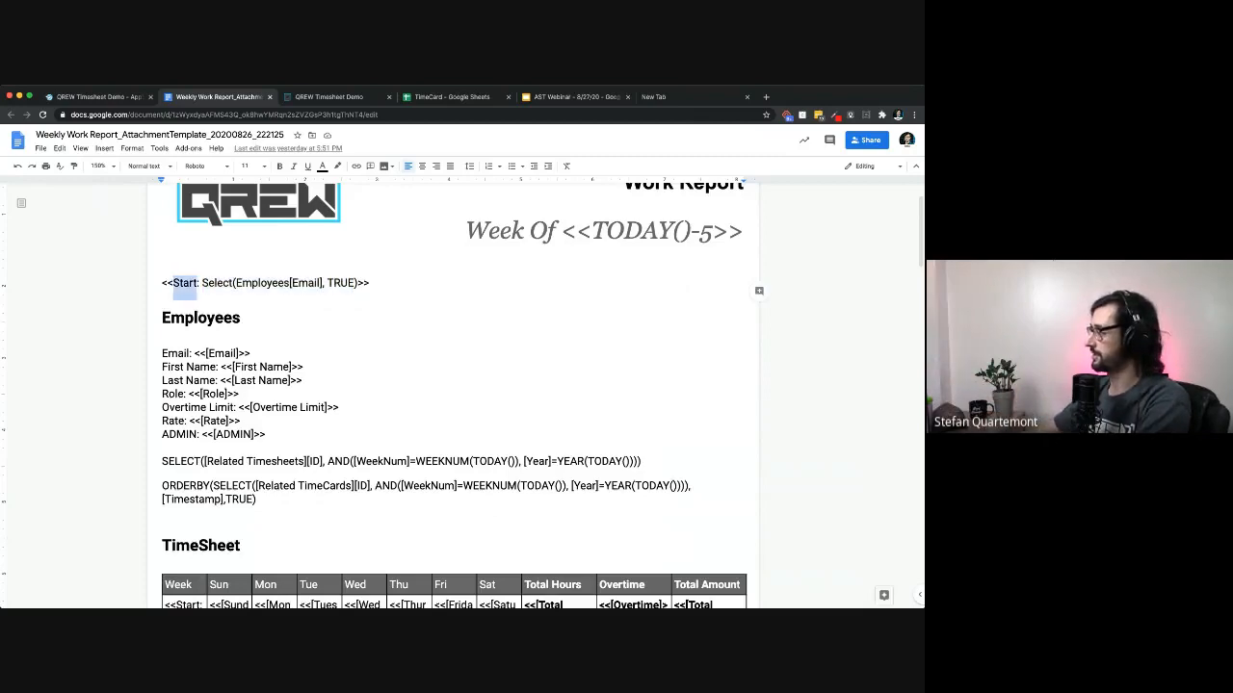
Step: Examine the <<End>> tag on the template's last page that closes the employee loop
{"action": "scroll", "coordinate": [452, 395], "scroll_direction": "down", "scroll_amount": 15}
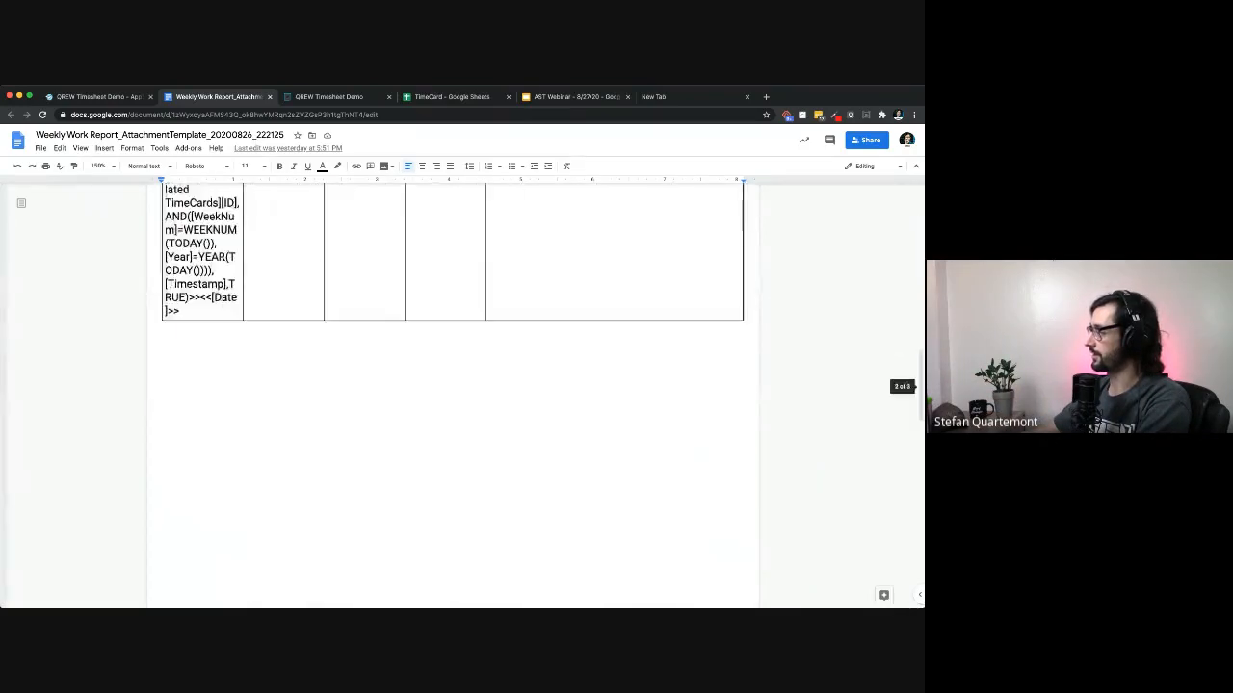
{"action": "scroll", "coordinate": [453, 395], "scroll_direction": "down", "scroll_amount": 5}
{"action": "double_click", "coordinate": [182, 424]}
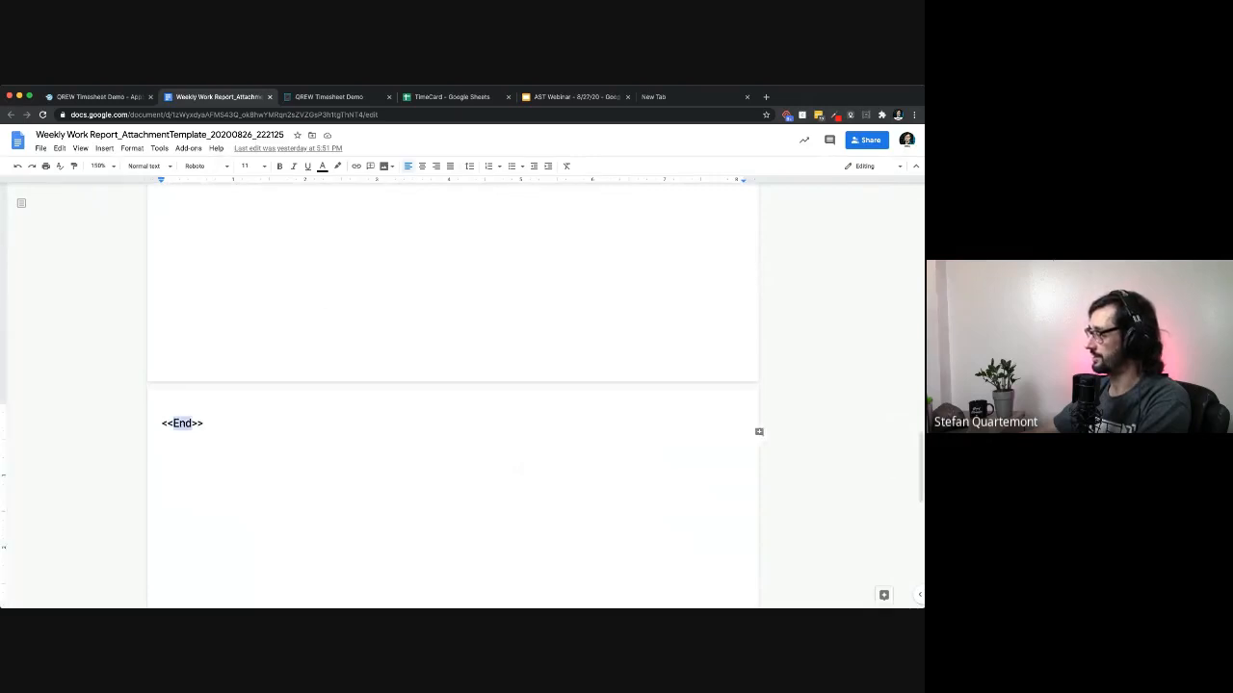
{"action": "scroll", "coordinate": [453, 395], "scroll_direction": "up", "scroll_amount": 20}
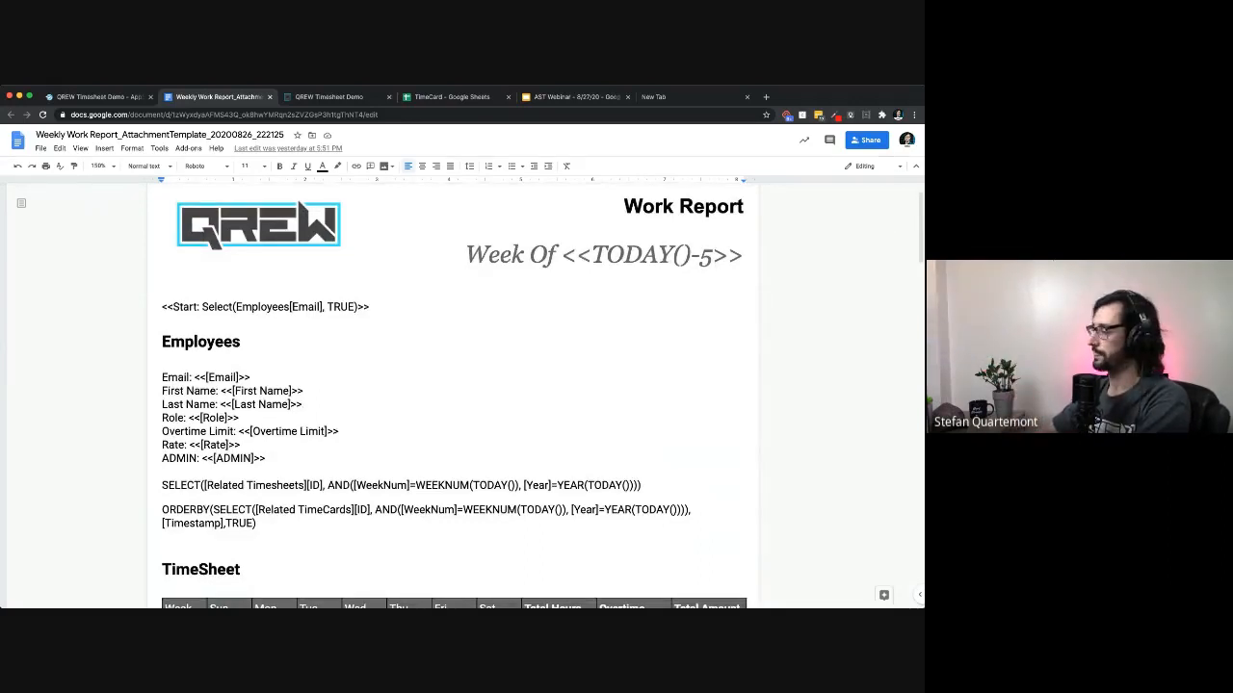
Step: Examine the whole <<Start: Select(Employees[Email], TRUE)>> expression, highlighting the Email column and the Select formula
{"action": "triple_click", "coordinate": [262, 307]}
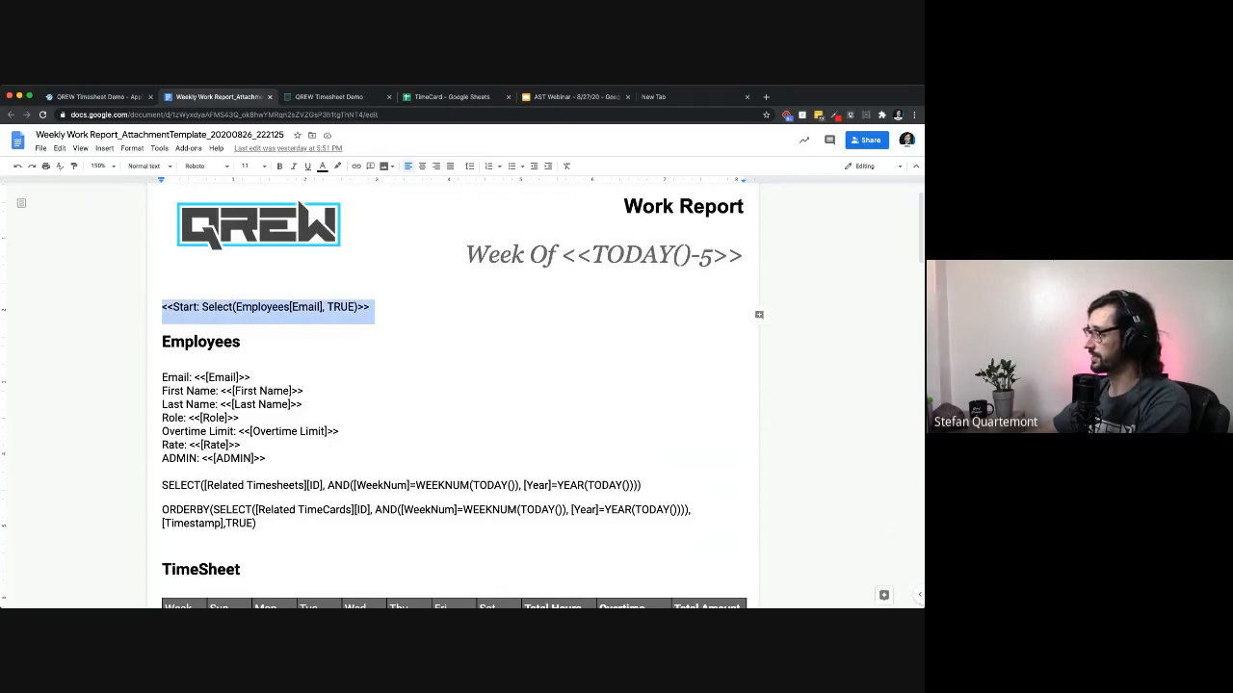
{"action": "left_click", "coordinate": [309, 307]}
{"action": "left_click_drag", "start_coordinate": [202, 307], "coordinate": [319, 307]}
{"action": "left_click", "coordinate": [237, 308]}
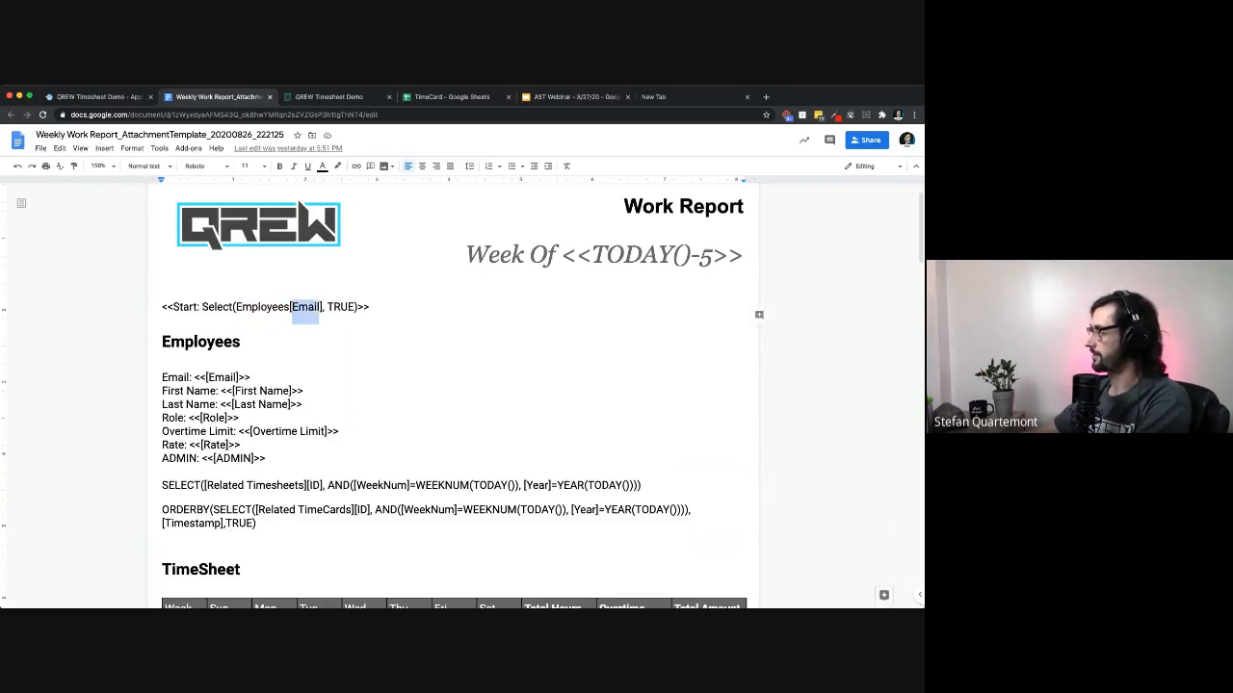
{"action": "left_click_drag", "start_coordinate": [357, 308], "coordinate": [202, 307]}
{"action": "scroll", "coordinate": [453, 395], "scroll_direction": "down", "scroll_amount": 1}
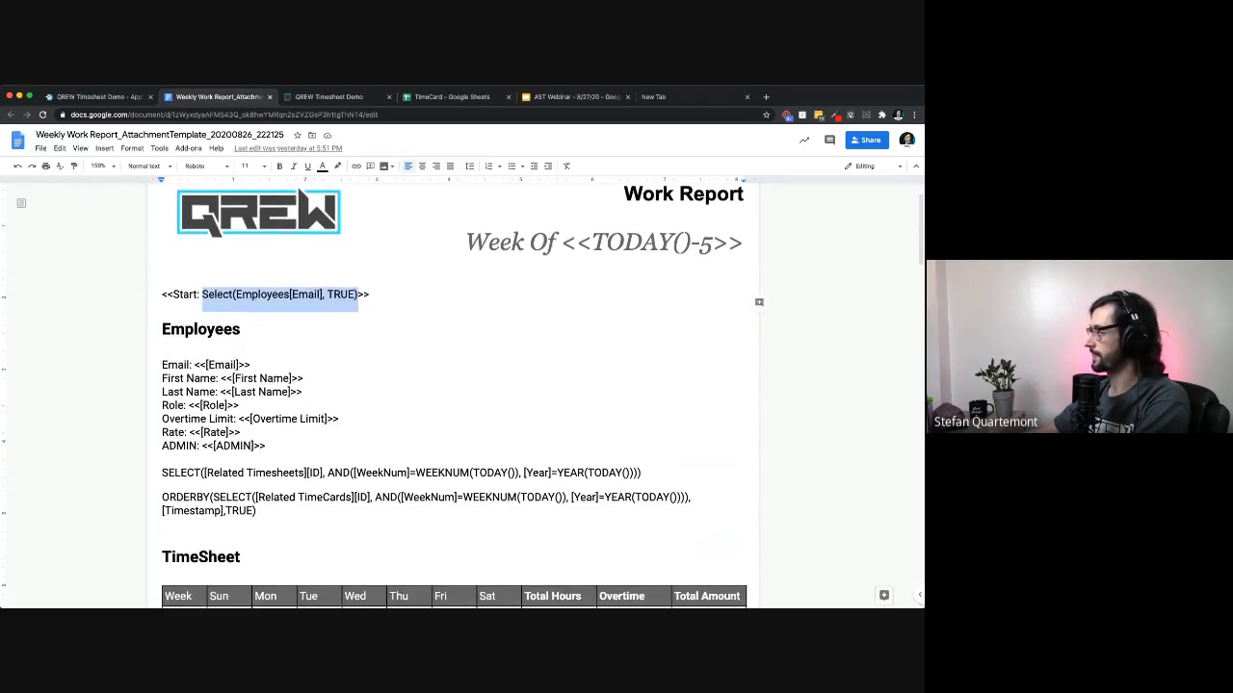
Step: Examine the content repeated for each employee, highlighting from the Employees heading down to the TimeSheet table
{"action": "left_click_drag", "start_coordinate": [162, 294], "coordinate": [163, 554]}
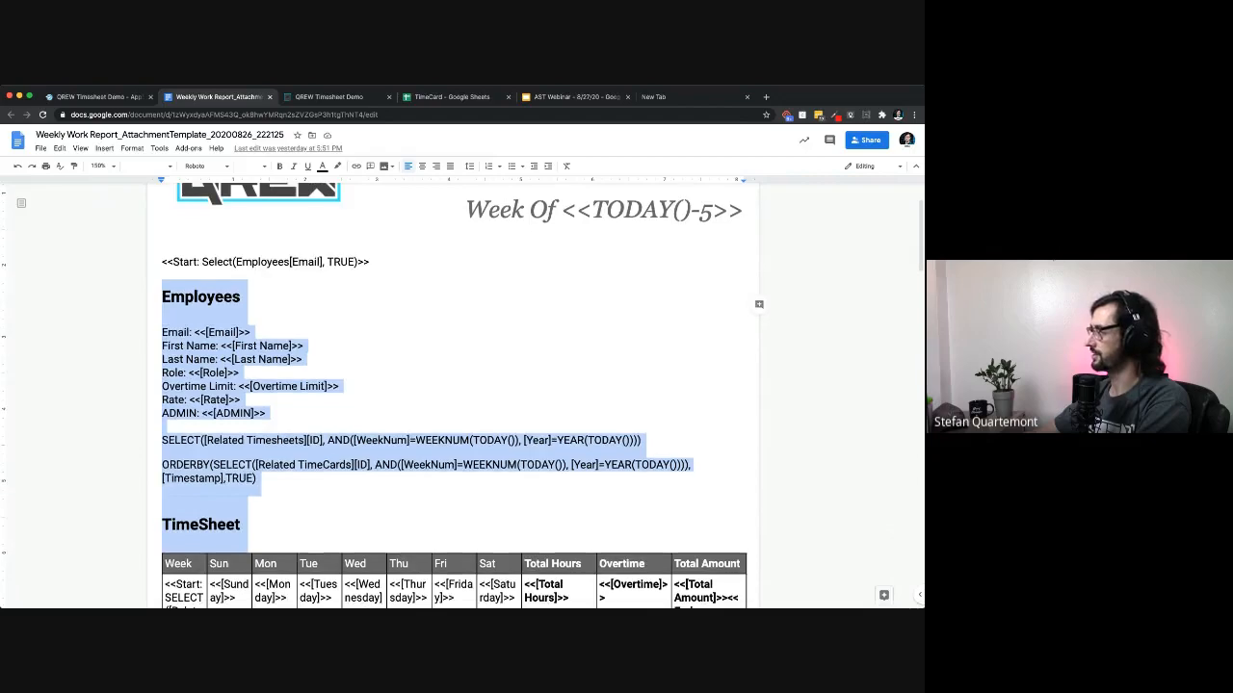
{"action": "scroll", "coordinate": [453, 395], "scroll_direction": "down", "scroll_amount": 1}
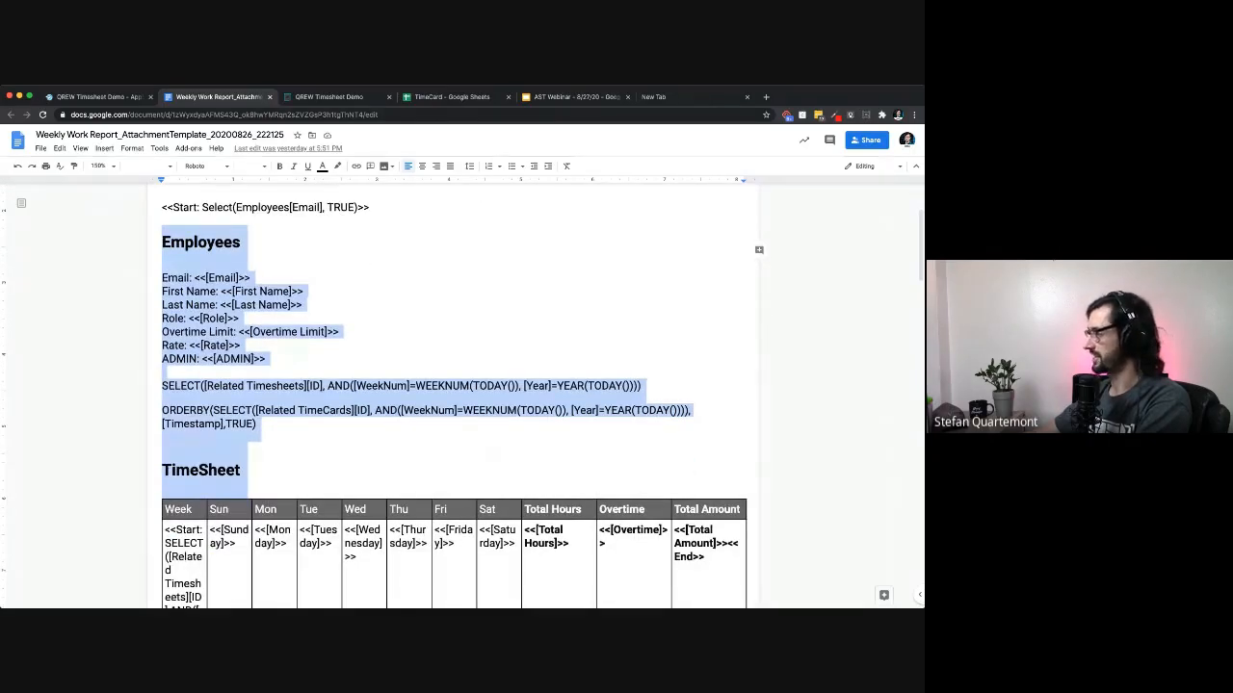
{"action": "scroll", "coordinate": [452, 395], "scroll_direction": "down", "scroll_amount": 3}
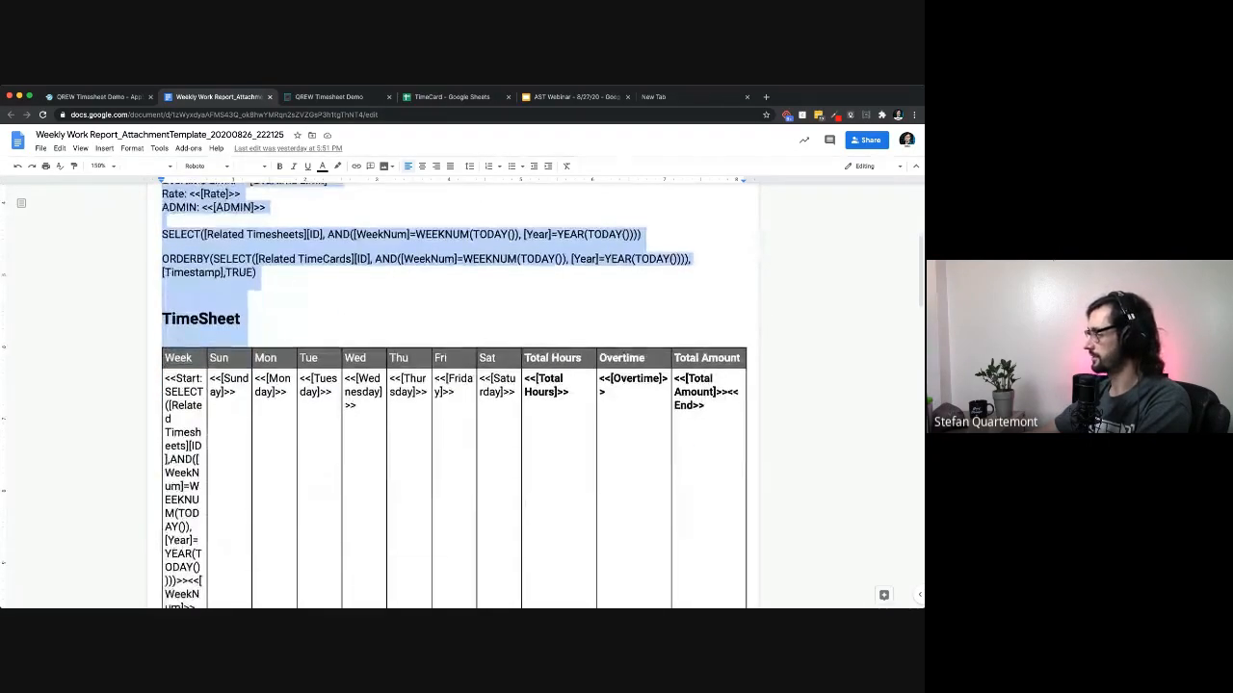
{"action": "scroll", "coordinate": [452, 395], "scroll_direction": "down", "scroll_amount": 1}
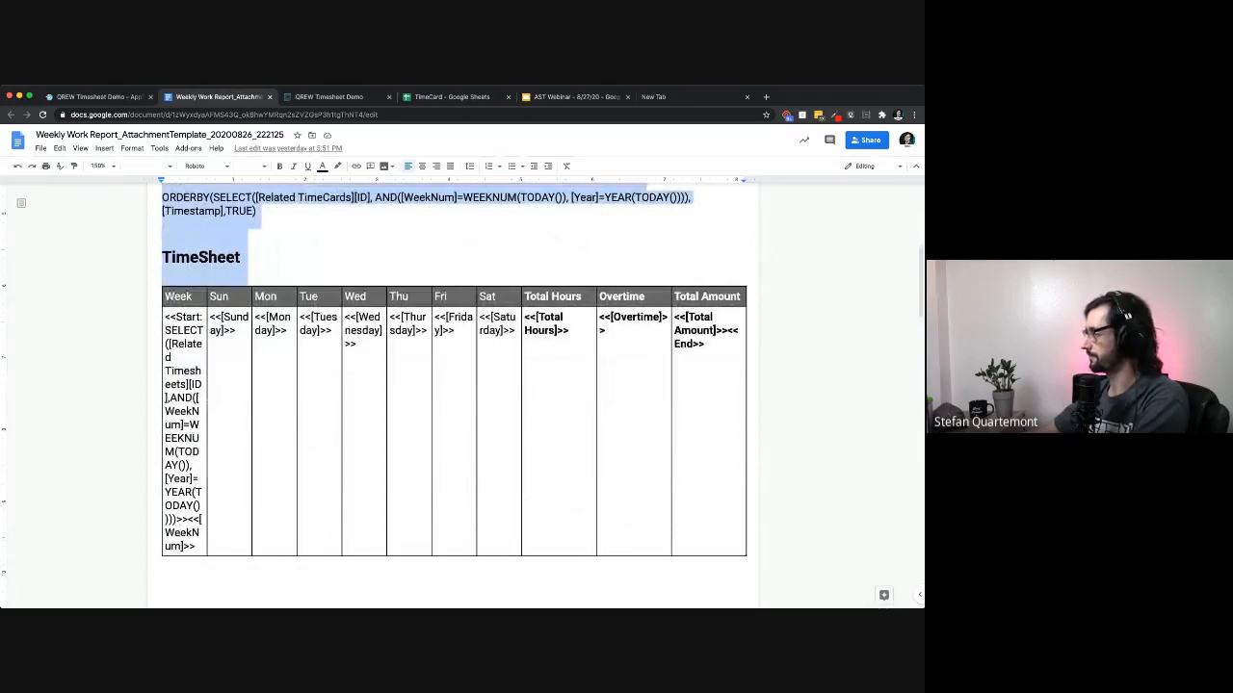
Step: Examine the nested Start expression in the TimeSheet table's Week cell, highlighting its Start keyword and SELECT formula
{"action": "left_click", "coordinate": [176, 358]}
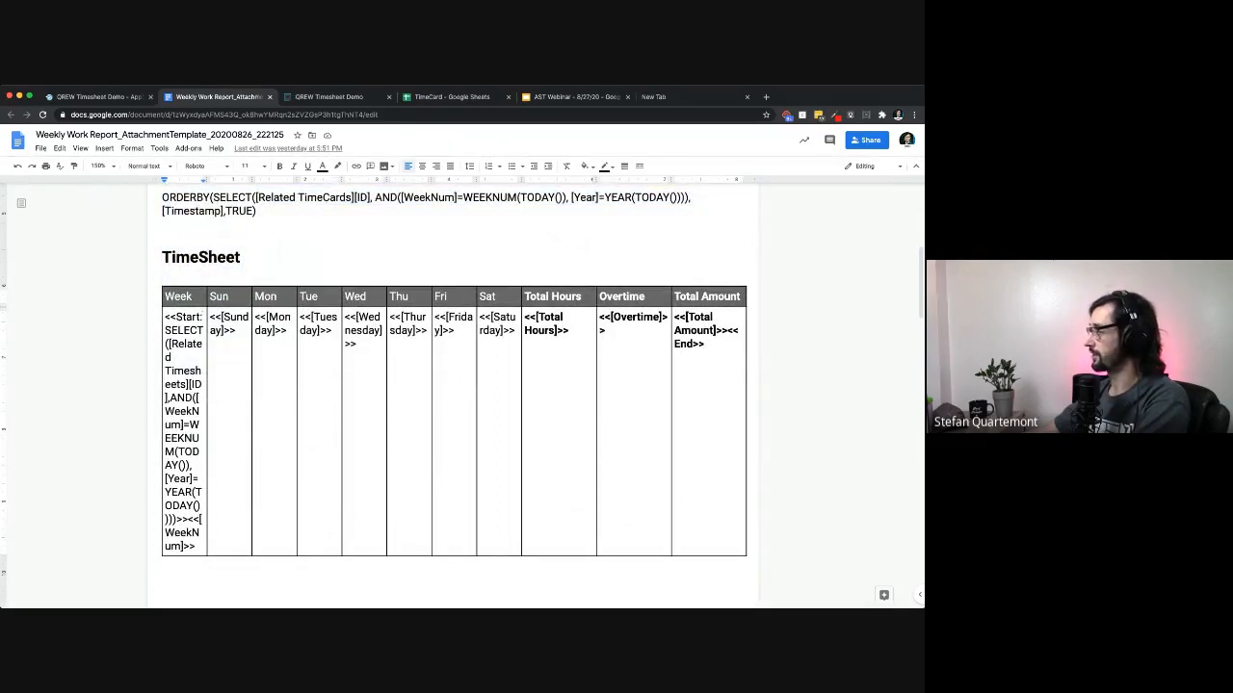
{"action": "double_click", "coordinate": [185, 316]}
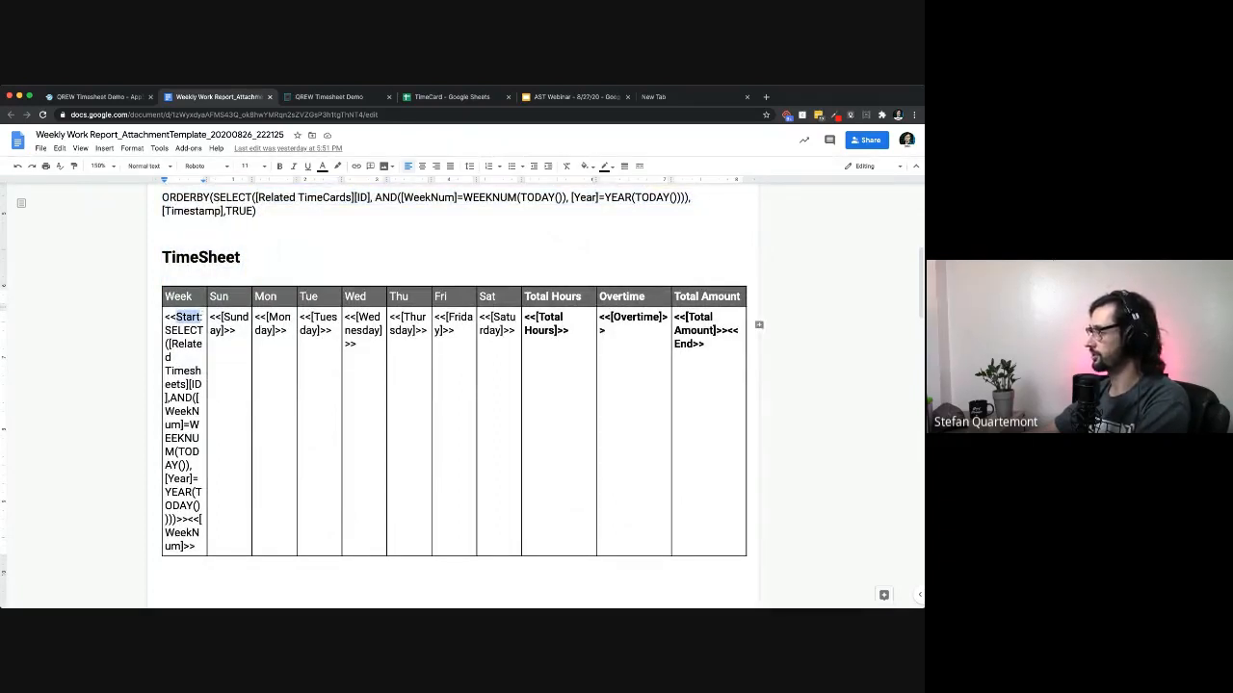
{"action": "left_click", "coordinate": [172, 331]}
{"action": "left_click_drag", "start_coordinate": [164, 331], "coordinate": [201, 493]}
Step: Examine the SELECT formula written out below ADMIN, highlighting [Related Timesheets], [ID] and the AND condition on WeekNum and Year
{"action": "scroll", "coordinate": [201, 494], "scroll_direction": "up", "scroll_amount": 1}
{"action": "scroll", "coordinate": [201, 481], "scroll_direction": "up", "scroll_amount": 2}
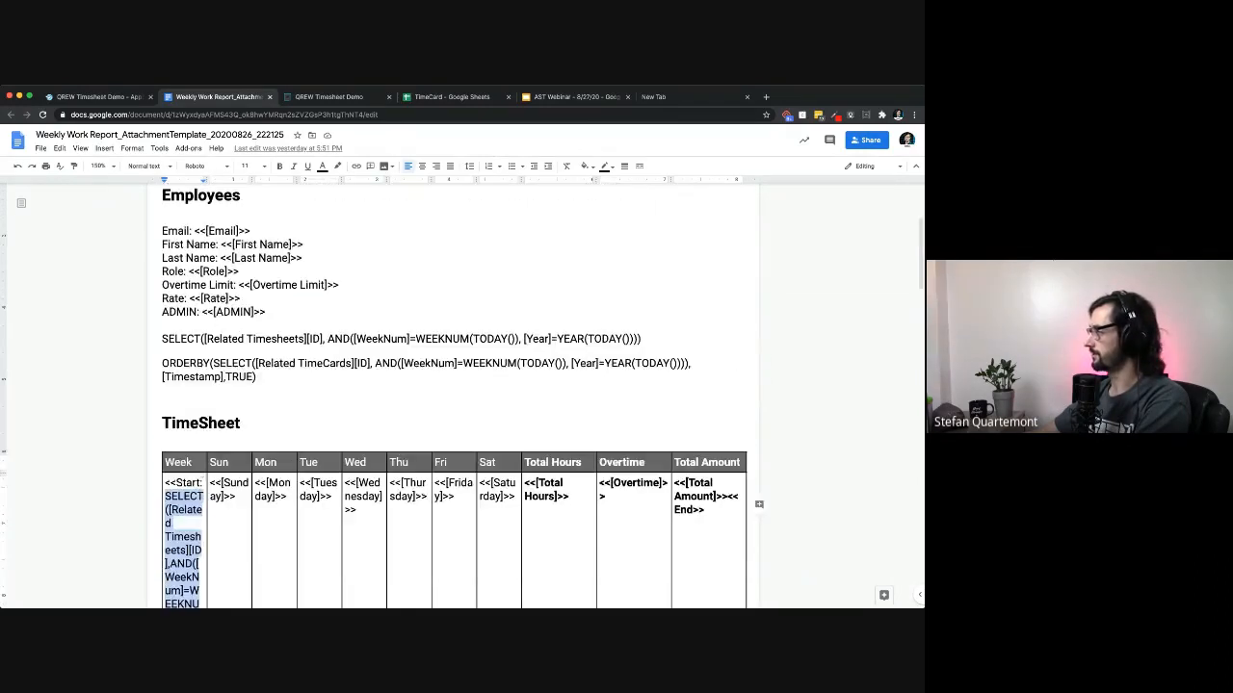
{"action": "double_click", "coordinate": [181, 340]}
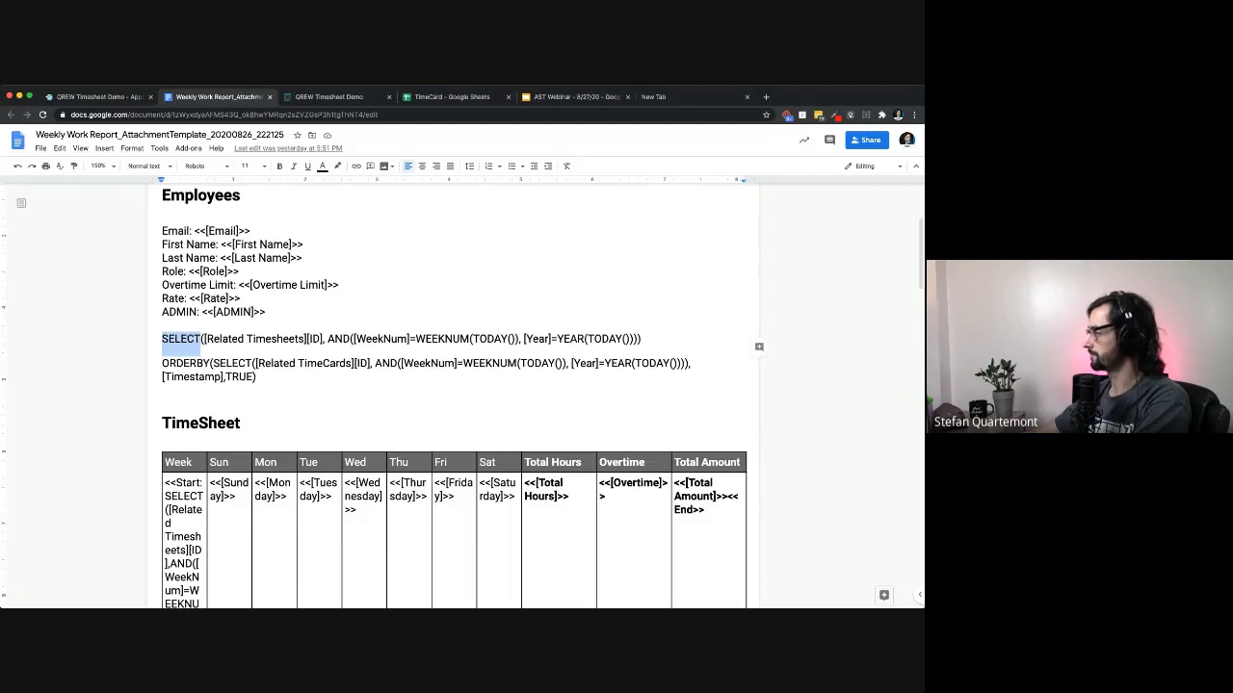
{"action": "left_click", "coordinate": [173, 340]}
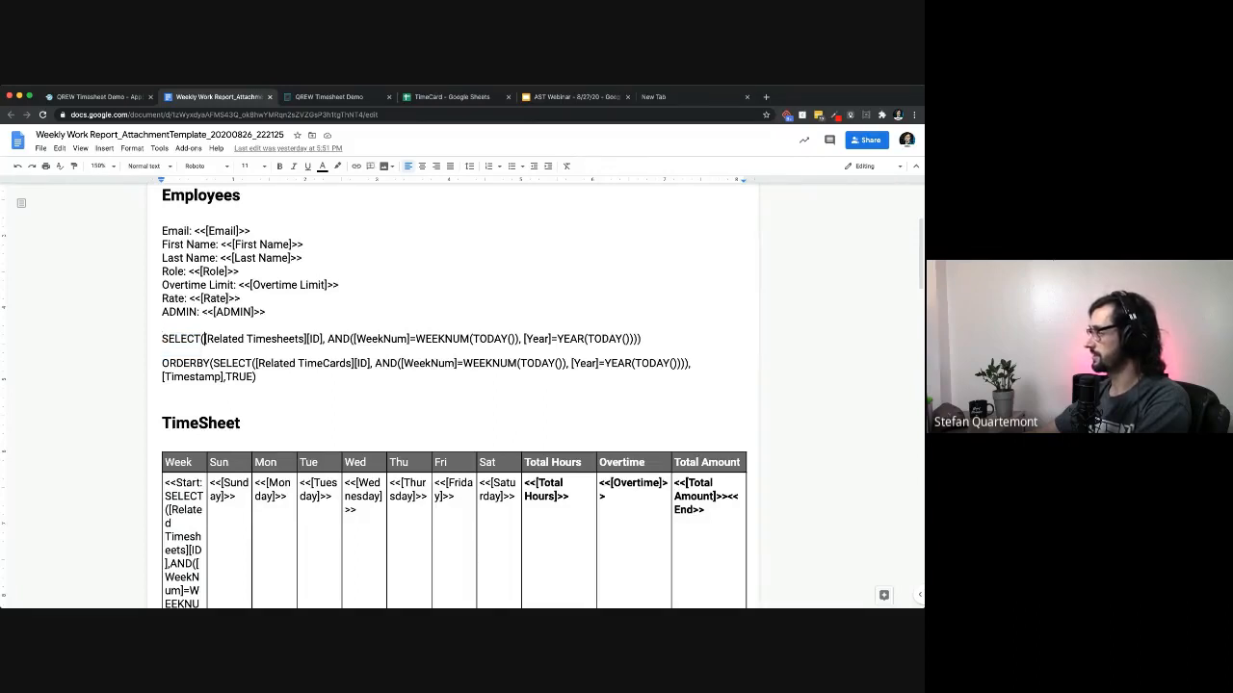
{"action": "left_click_drag", "start_coordinate": [205, 339], "coordinate": [306, 339]}
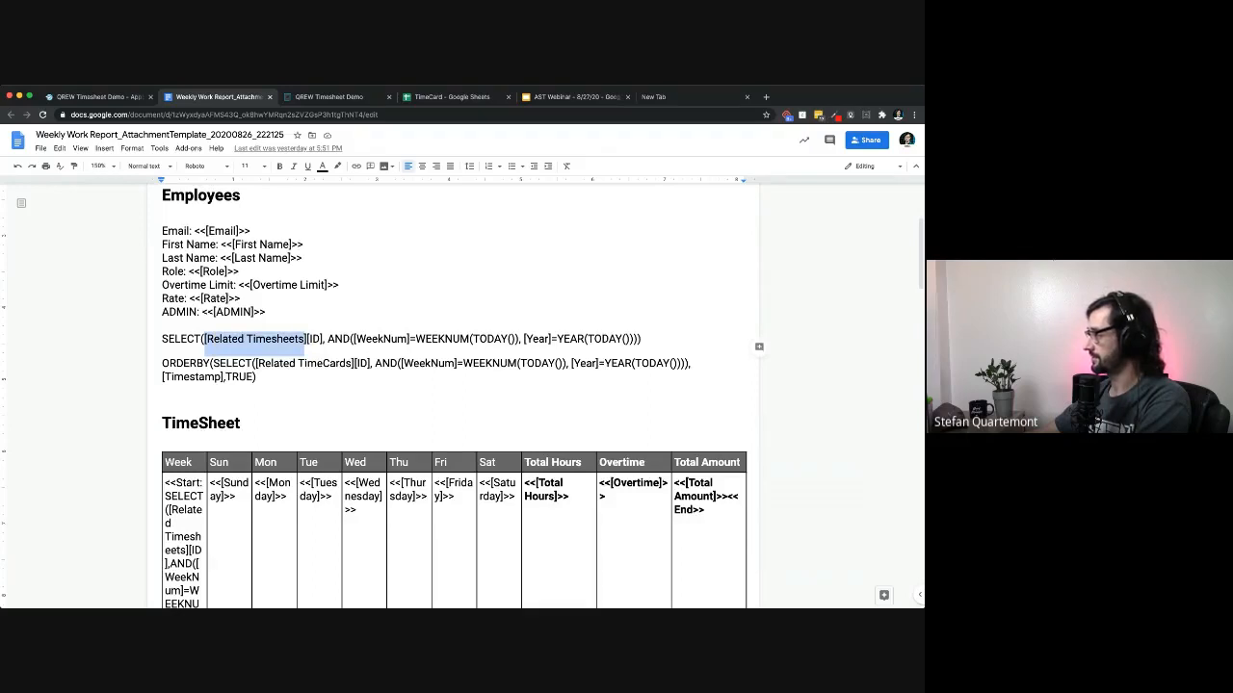
{"action": "left_click", "coordinate": [308, 339]}
{"action": "double_click", "coordinate": [314, 339]}
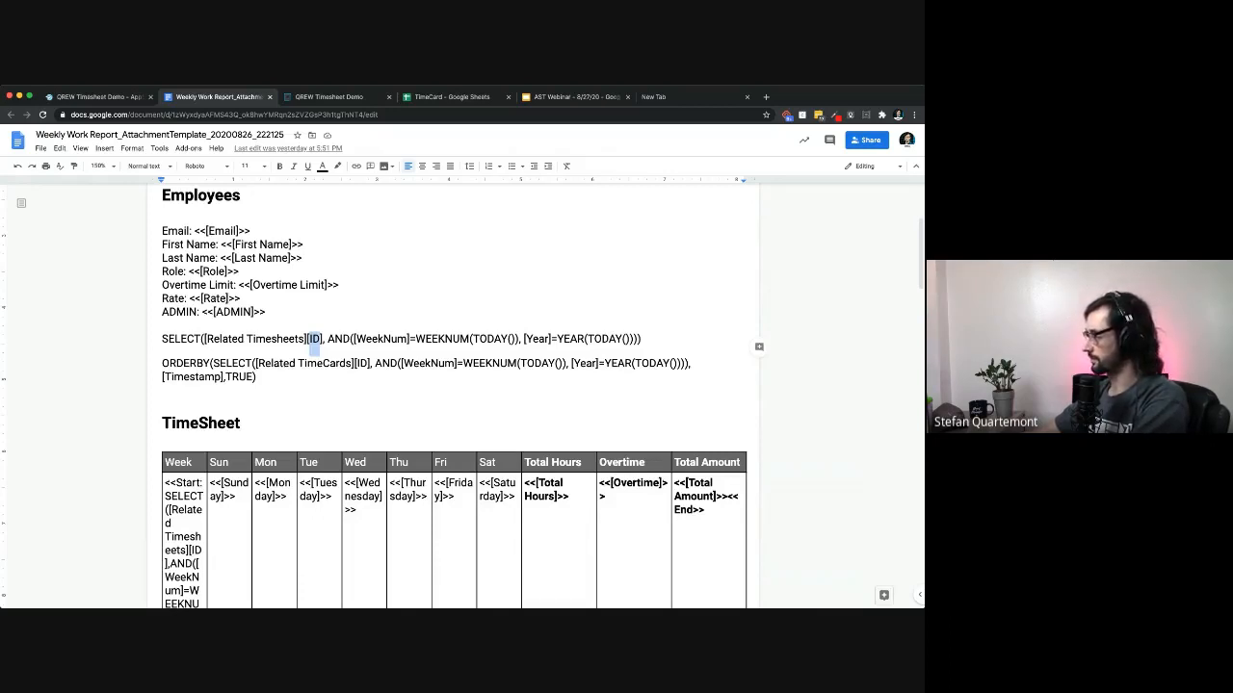
{"action": "left_click_drag", "start_coordinate": [328, 339], "coordinate": [631, 339]}
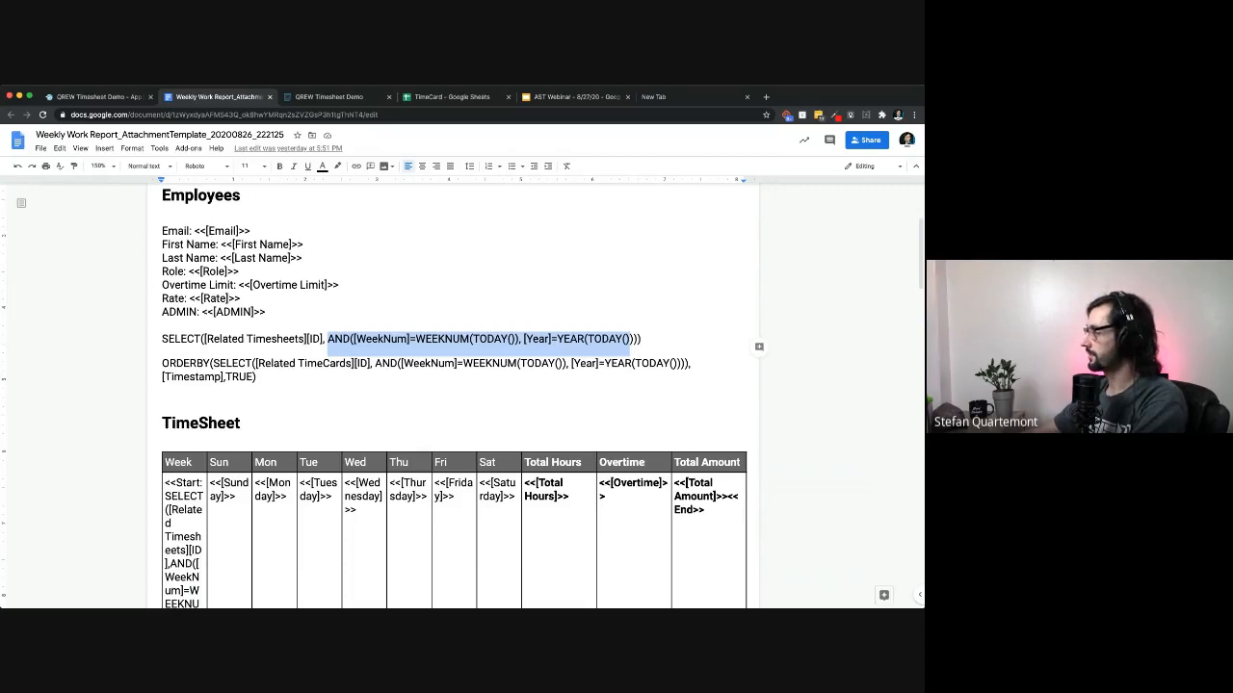
Step: Examine where the TimeSheet table's loop begins and closes, highlighting Start in the Week cell and End in the Total Amount cell
{"action": "scroll", "coordinate": [452, 395], "scroll_direction": "down", "scroll_amount": 3}
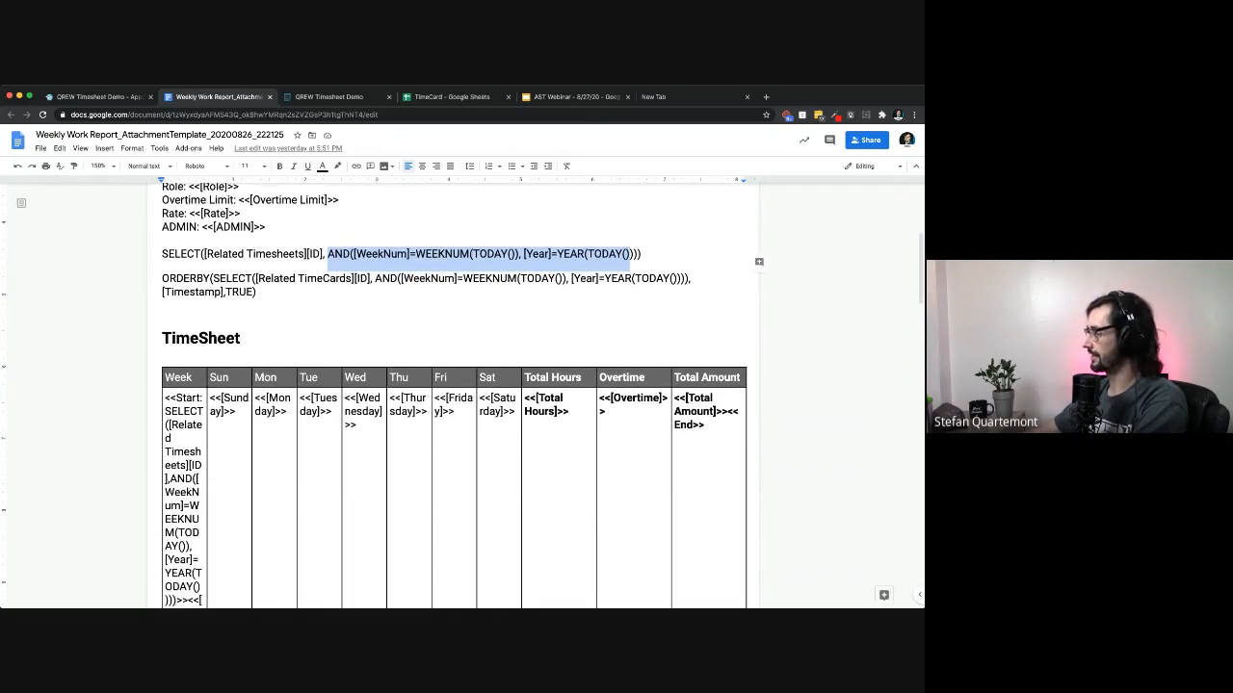
{"action": "scroll", "coordinate": [452, 395], "scroll_direction": "down", "scroll_amount": 1}
{"action": "left_click", "coordinate": [177, 379]}
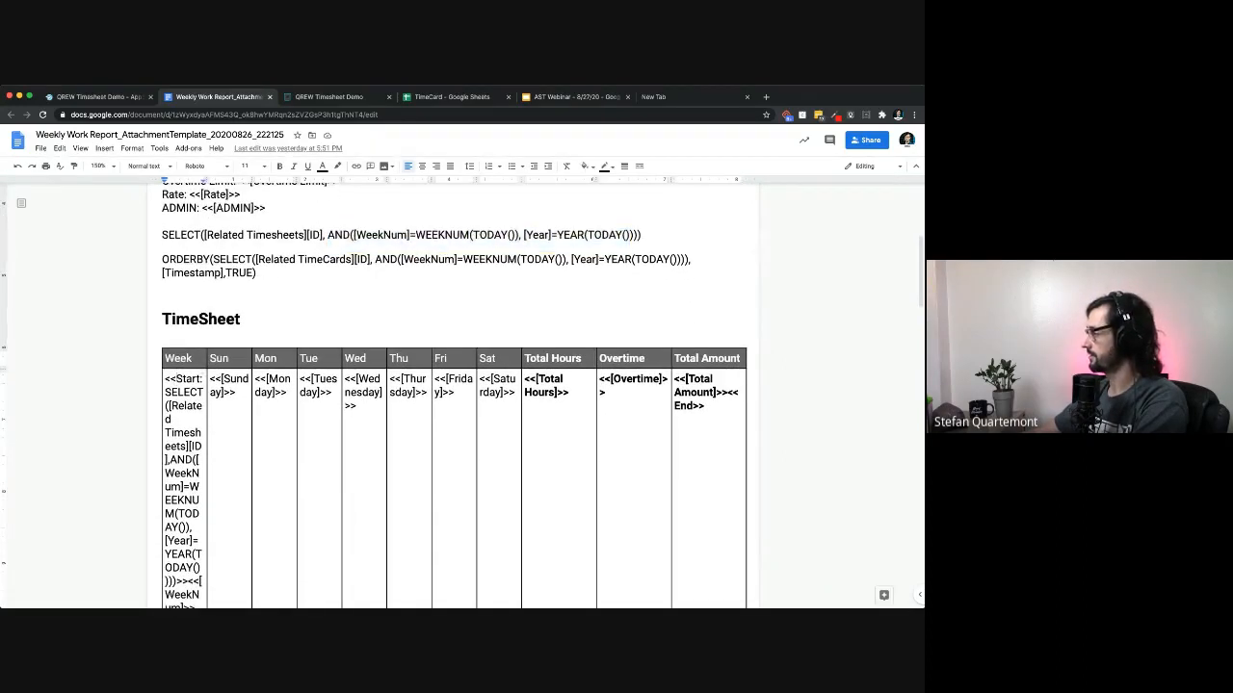
{"action": "double_click", "coordinate": [192, 380]}
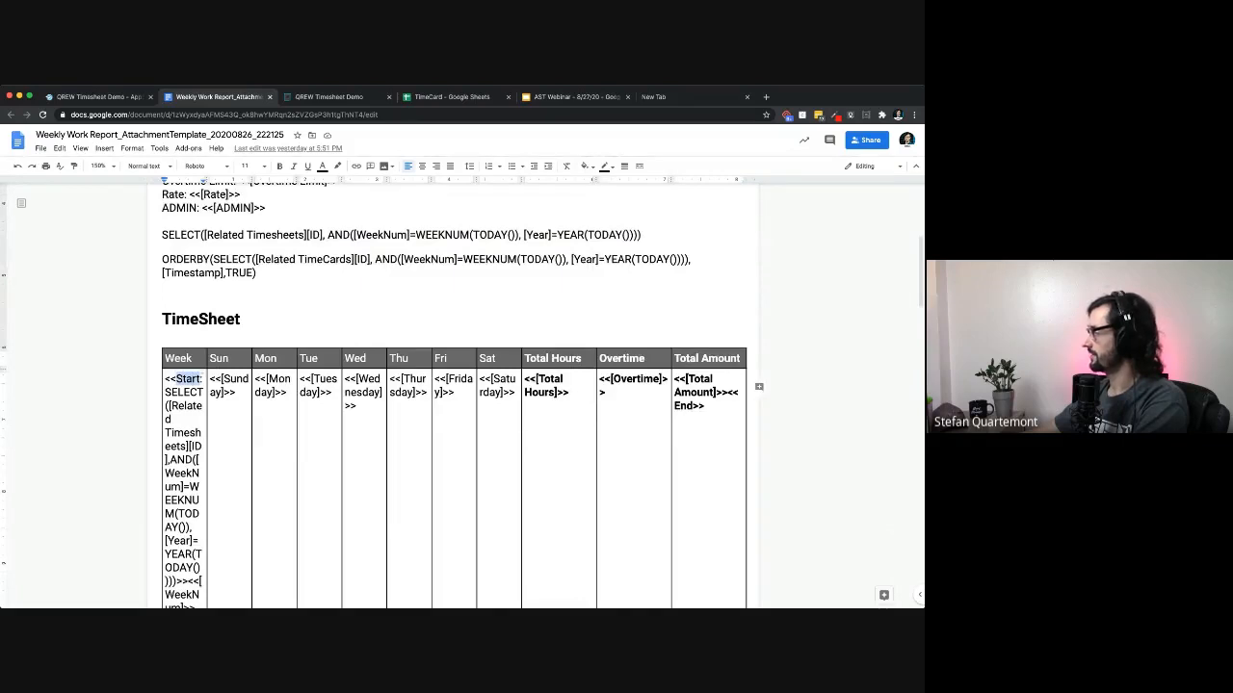
{"action": "double_click", "coordinate": [684, 407]}
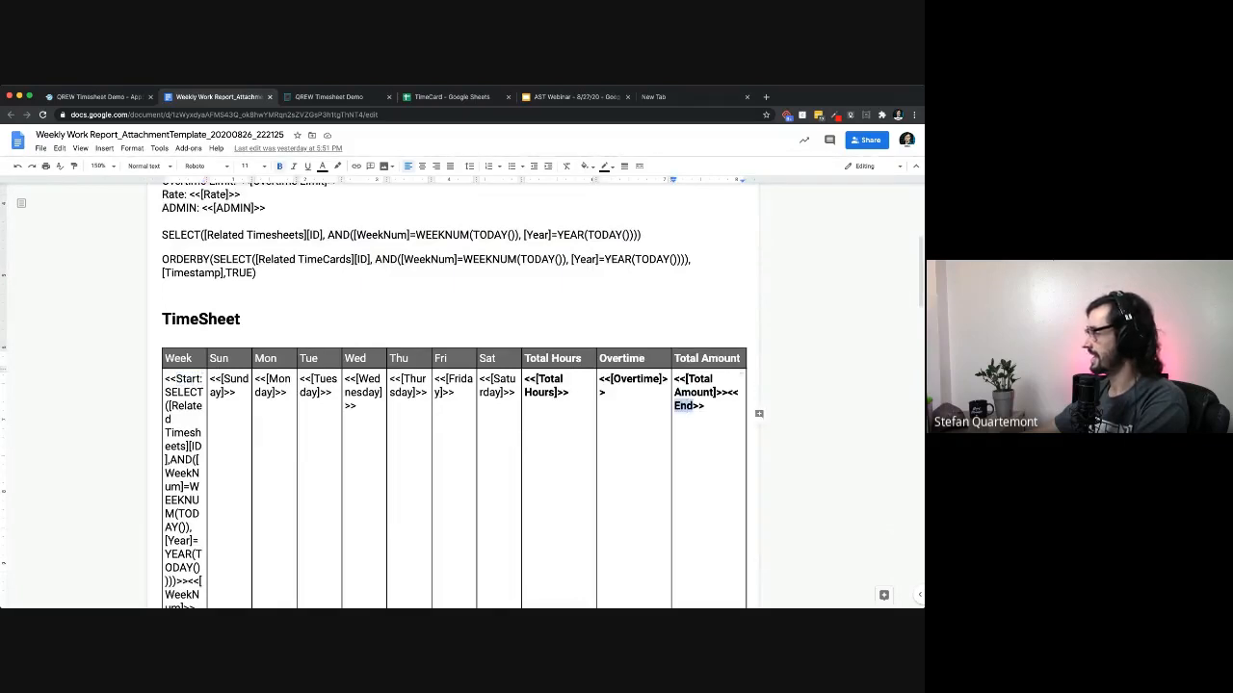
Step: Examine the TimeSheet row's placeholders, highlighting WeekNum, Sunday, Monday, Total Hours, Overtime and Total Amount
{"action": "scroll", "coordinate": [453, 395], "scroll_direction": "down", "scroll_amount": 1}
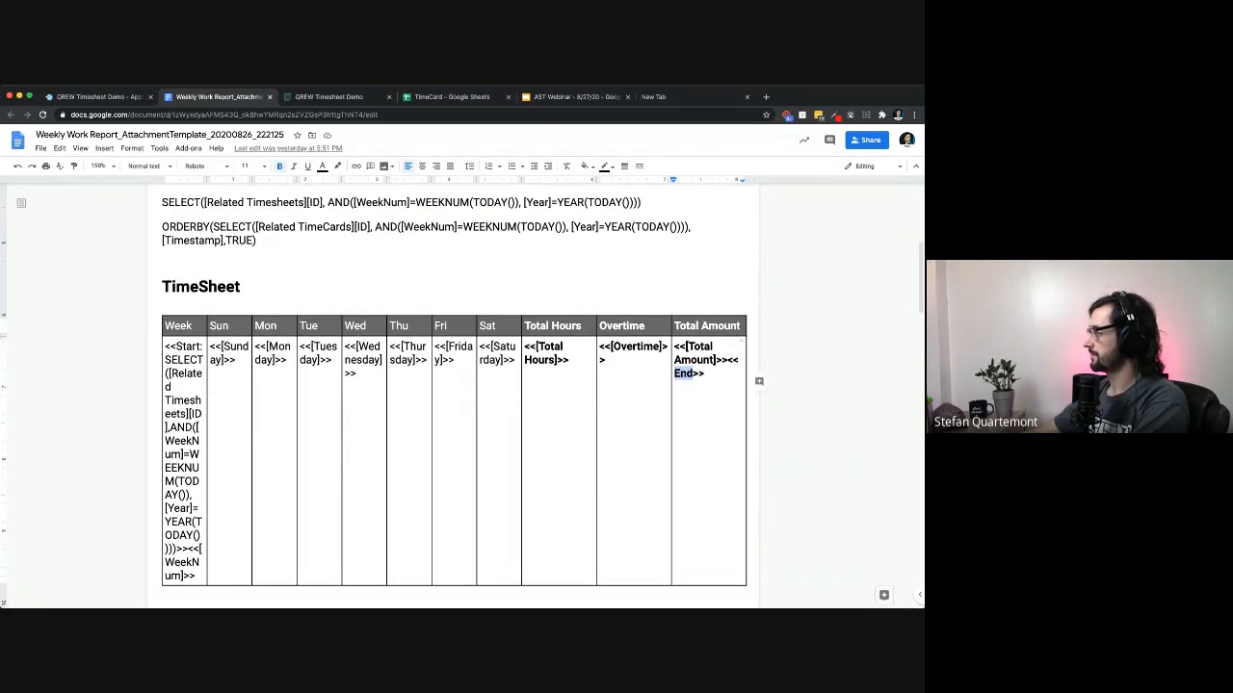
{"action": "double_click", "coordinate": [181, 563]}
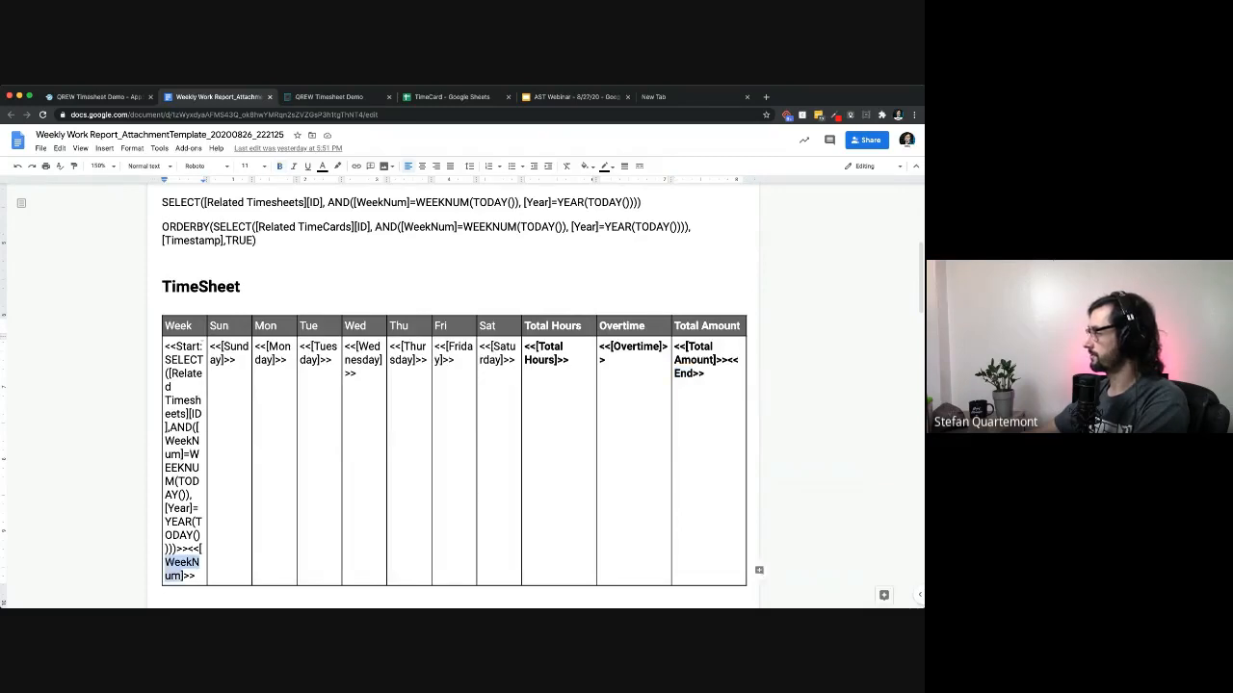
{"action": "double_click", "coordinate": [234, 348]}
{"action": "double_click", "coordinate": [279, 347]}
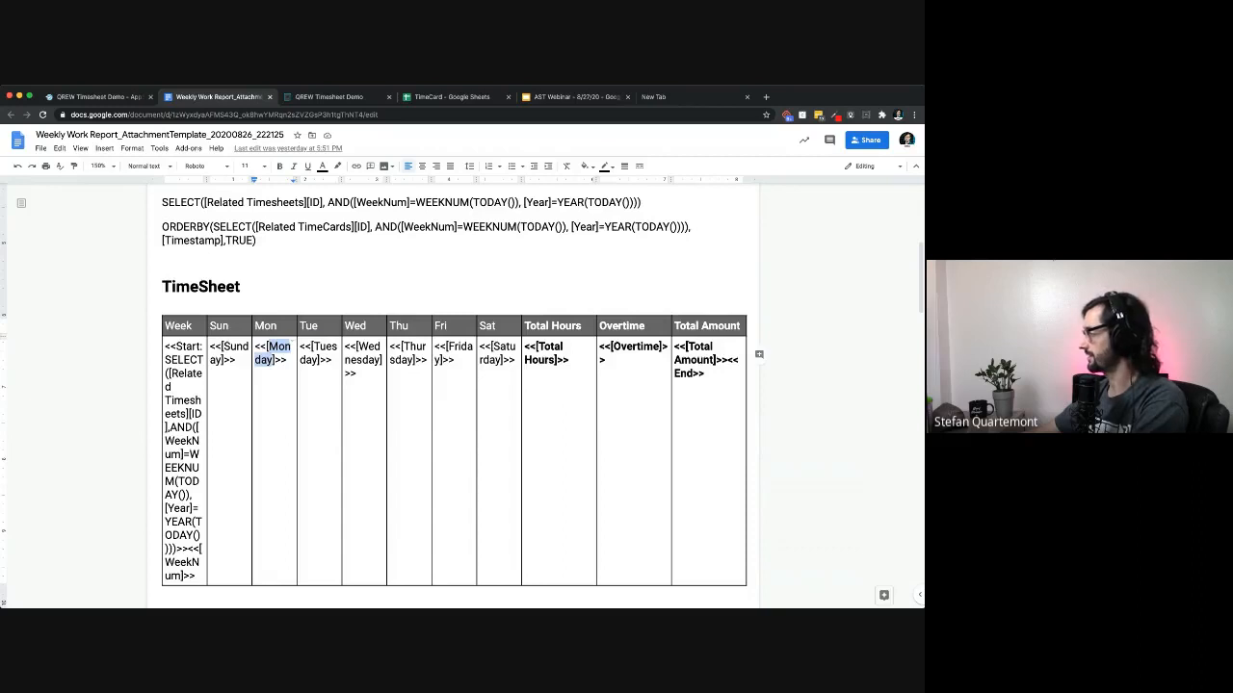
{"action": "double_click", "coordinate": [551, 347]}
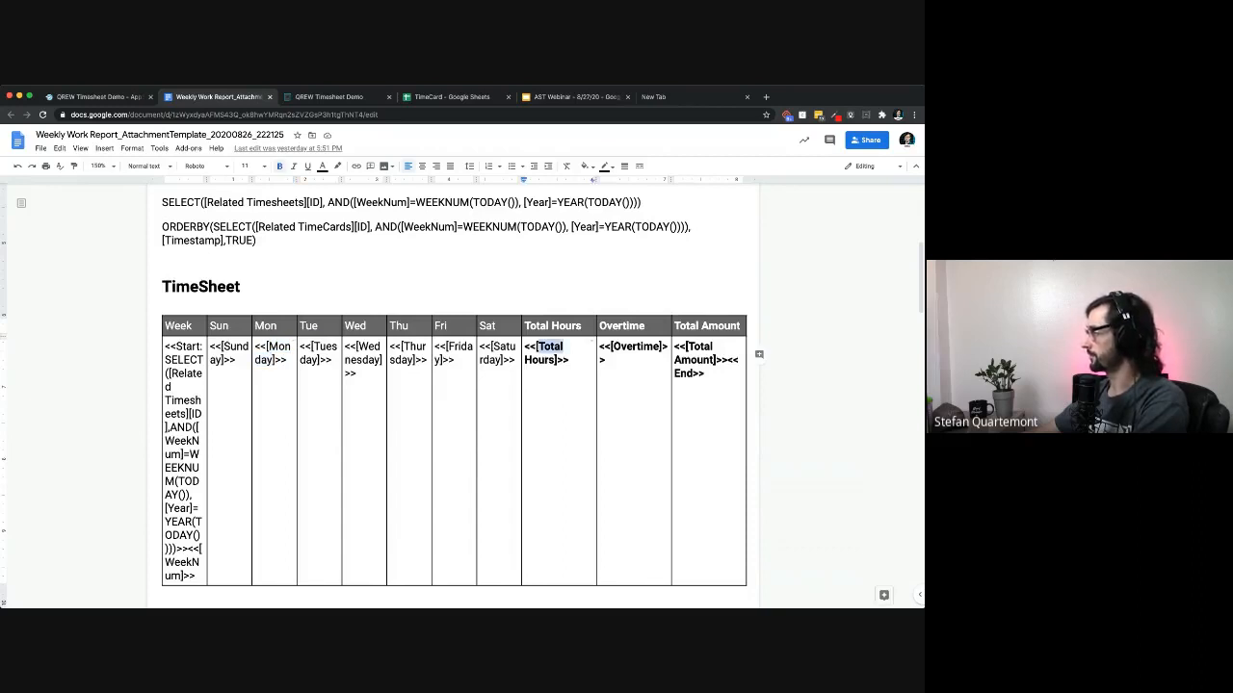
{"action": "double_click", "coordinate": [635, 347]}
{"action": "double_click", "coordinate": [701, 346]}
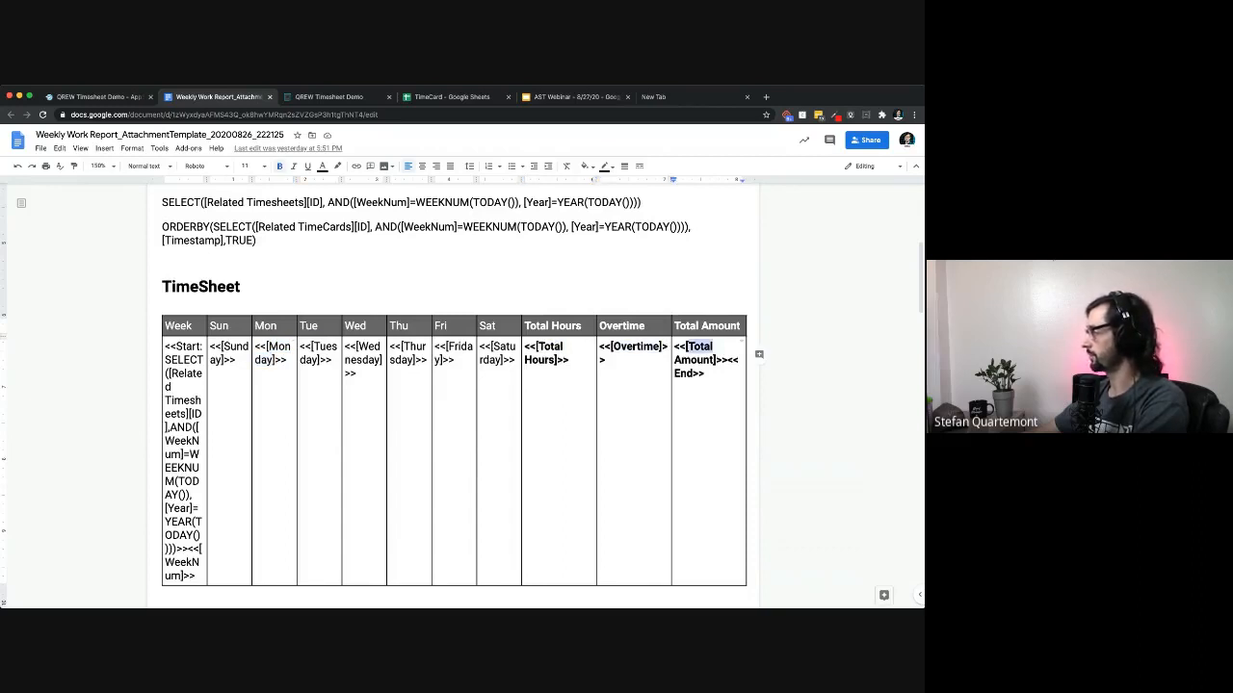
{"action": "left_click", "coordinate": [693, 374]}
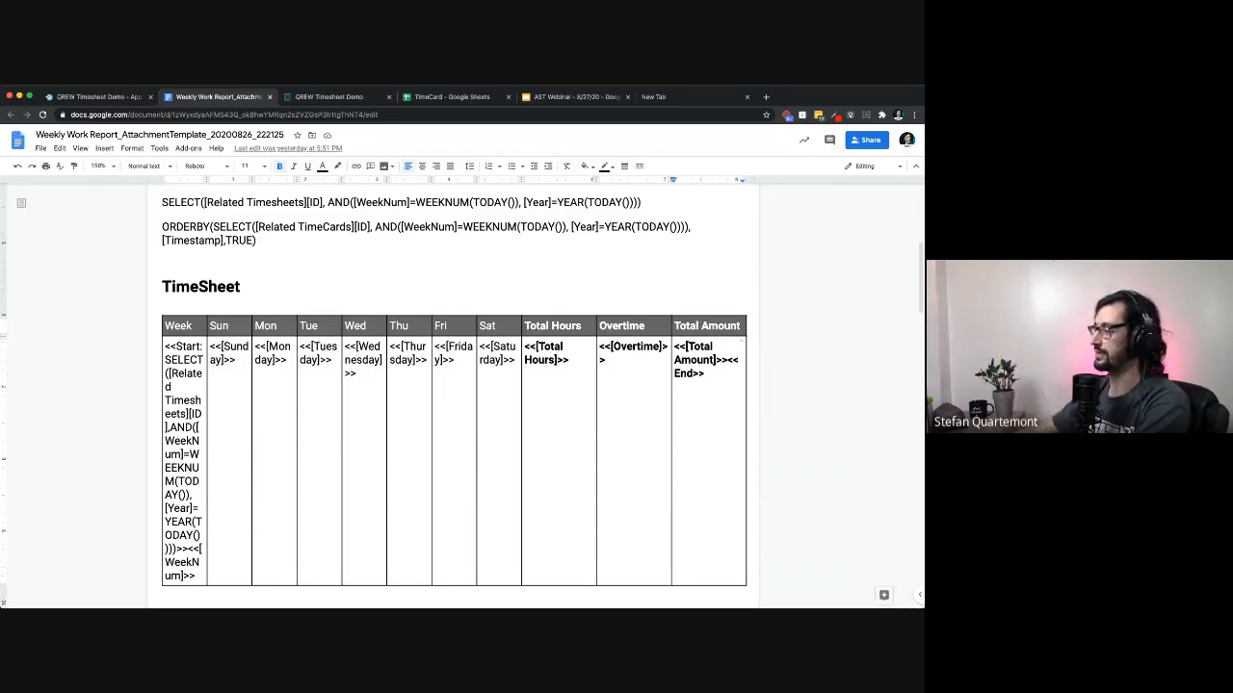
Step: Examine the TimeCard table's Start expression, highlighting ORDERBY and the Timestamp column it sorts by
{"action": "scroll", "coordinate": [453, 386], "scroll_direction": "down", "scroll_amount": 5}
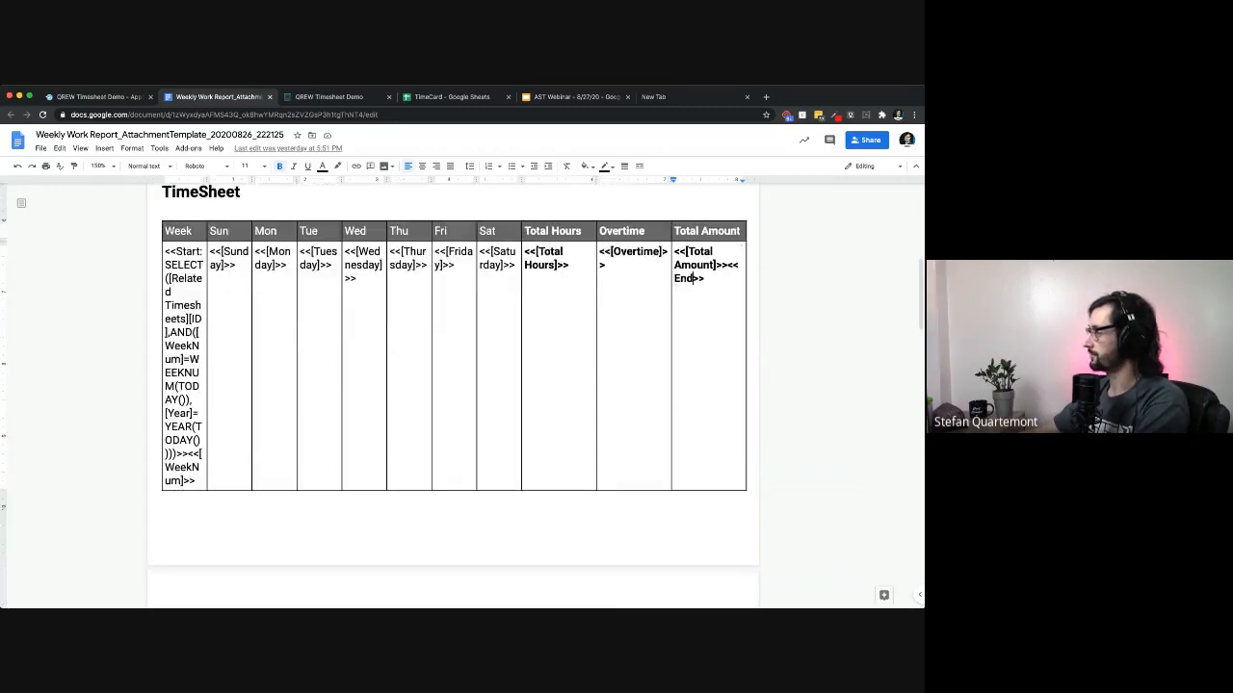
{"action": "scroll", "coordinate": [452, 395], "scroll_direction": "down", "scroll_amount": 1}
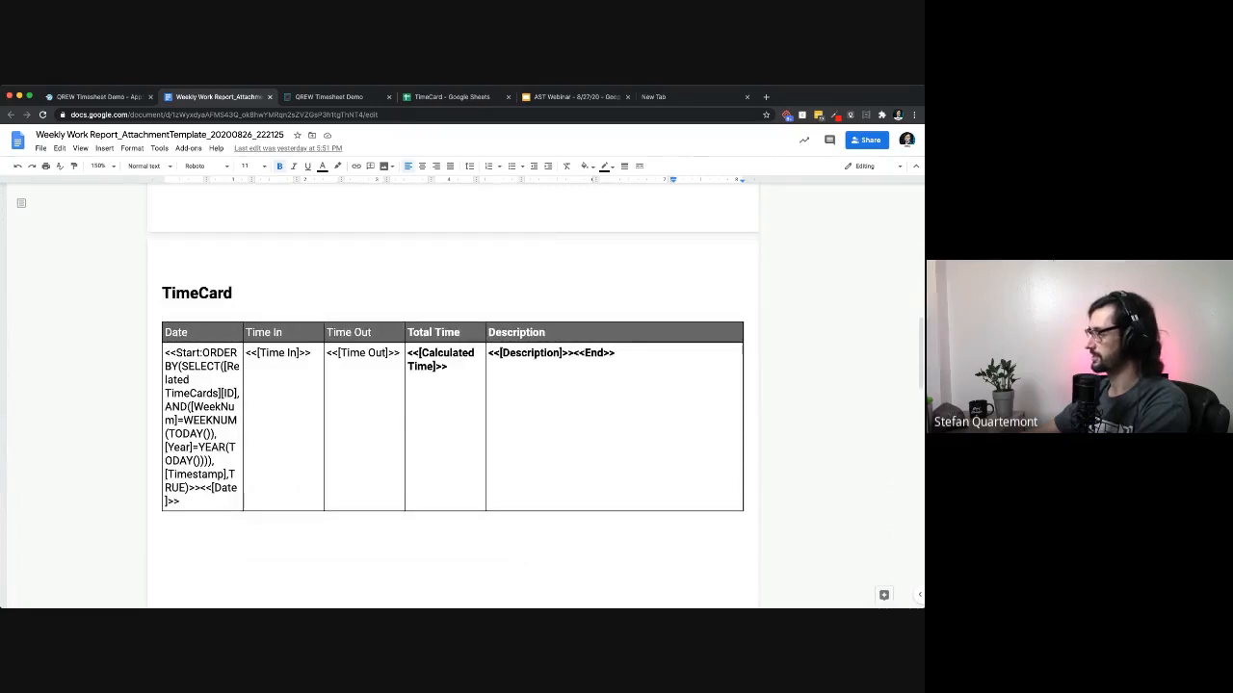
{"action": "double_click", "coordinate": [219, 354]}
{"action": "double_click", "coordinate": [196, 475]}
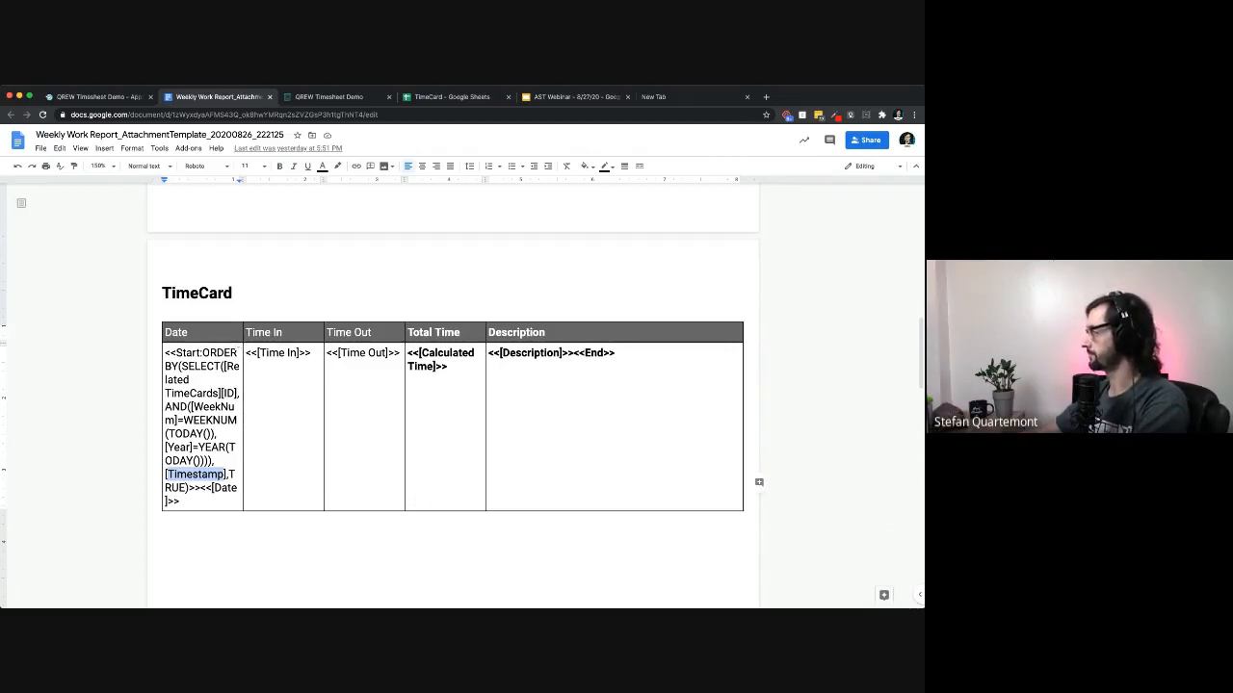
Step: Return from the template to the AppSheet editor and show the beginning of the Weekly Work Report settings
{"action": "scroll", "coordinate": [453, 395], "scroll_direction": "up", "scroll_amount": 4}
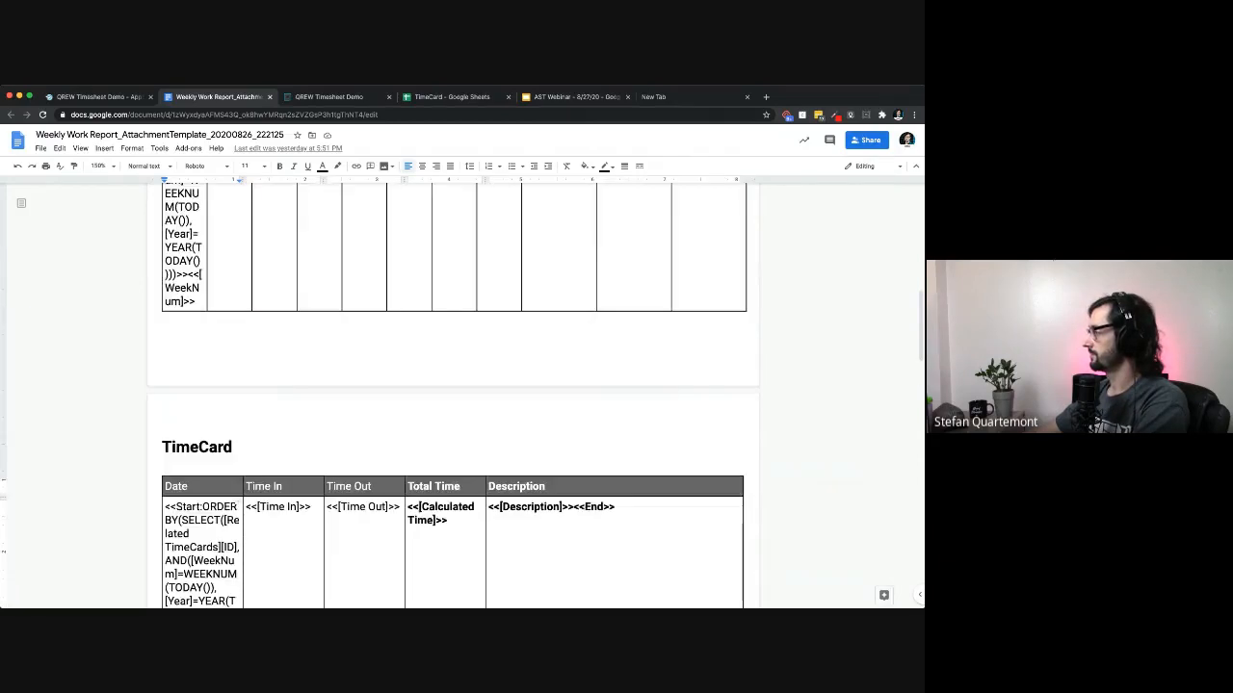
{"action": "scroll", "coordinate": [453, 395], "scroll_direction": "up", "scroll_amount": 15}
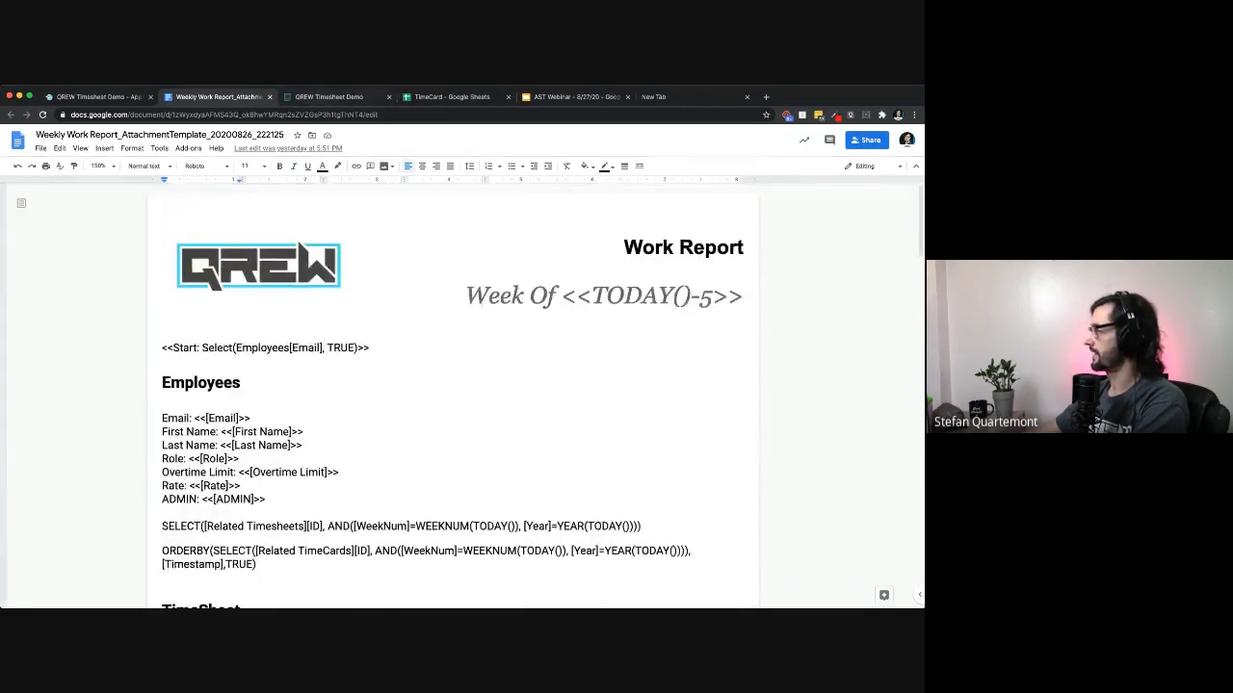
{"action": "left_click", "coordinate": [328, 97]}
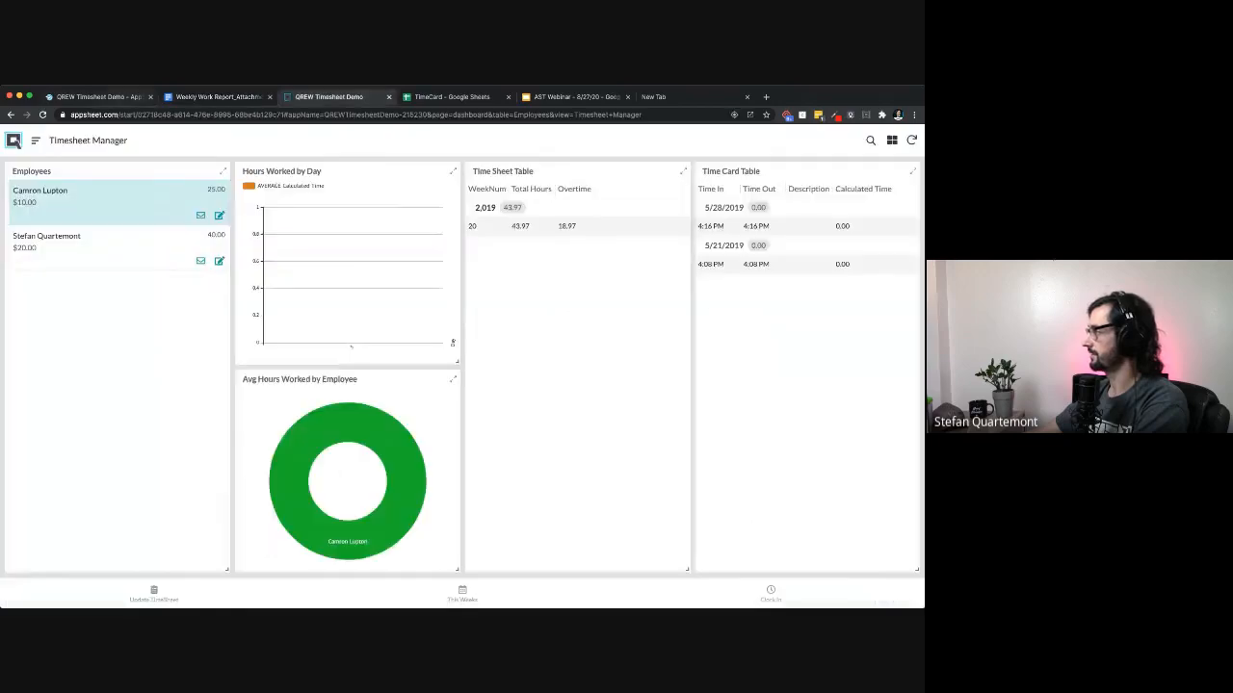
{"action": "left_click", "coordinate": [100, 97]}
{"action": "scroll", "coordinate": [405, 386], "scroll_direction": "up", "scroll_amount": 5}
{"action": "scroll", "coordinate": [405, 385], "scroll_direction": "up", "scroll_amount": 5}
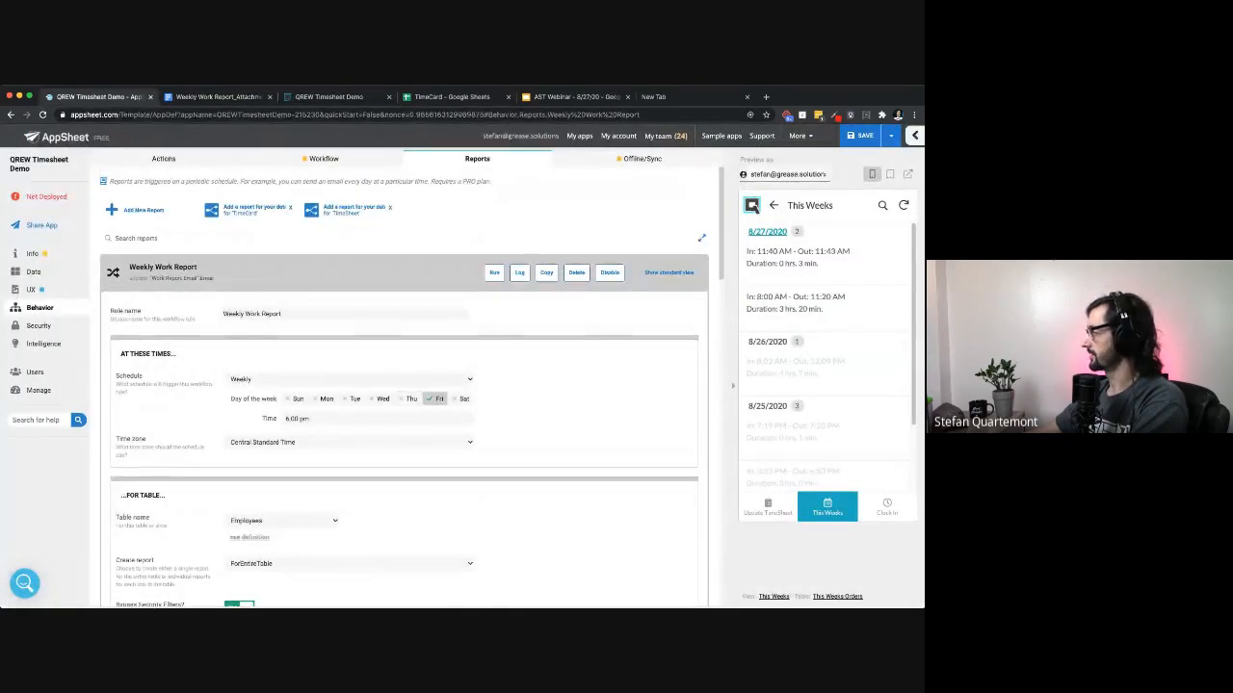
Step: Run the Weekly Work Report and open the emailed attachment ScheduledReport (1).pdf from the Downloads folder in the browser
{"action": "left_click", "coordinate": [494, 273]}
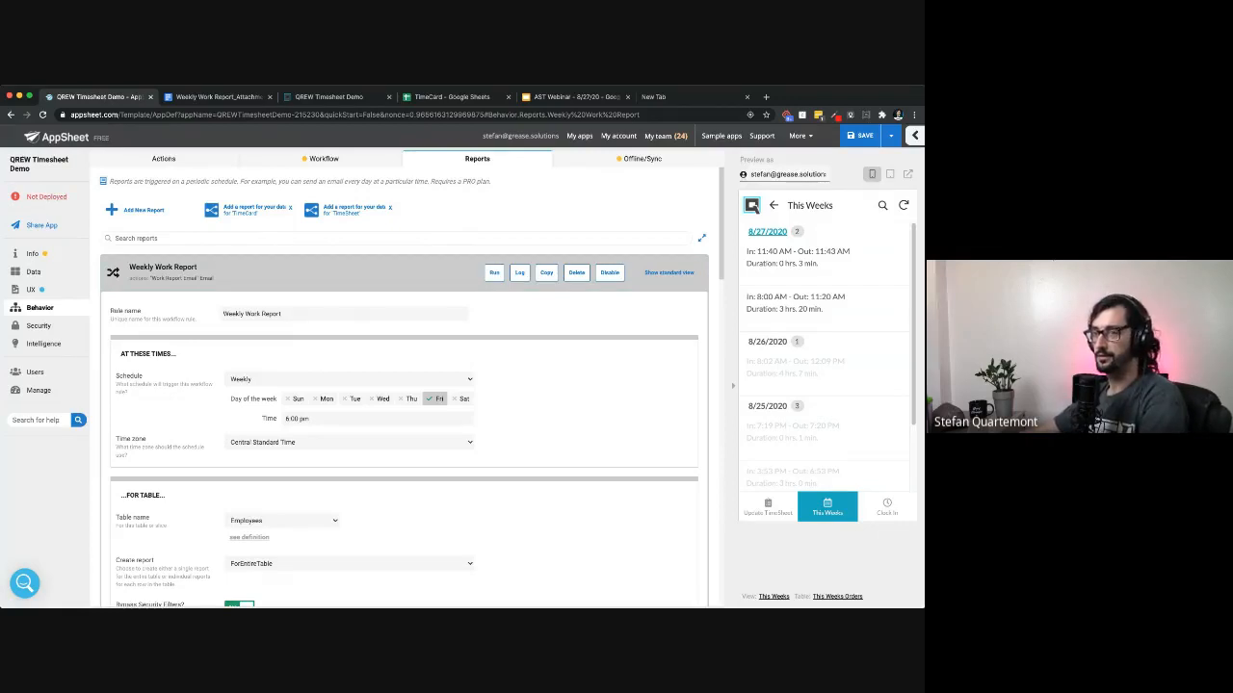
{"action": "key", "text": "super+Tab"}
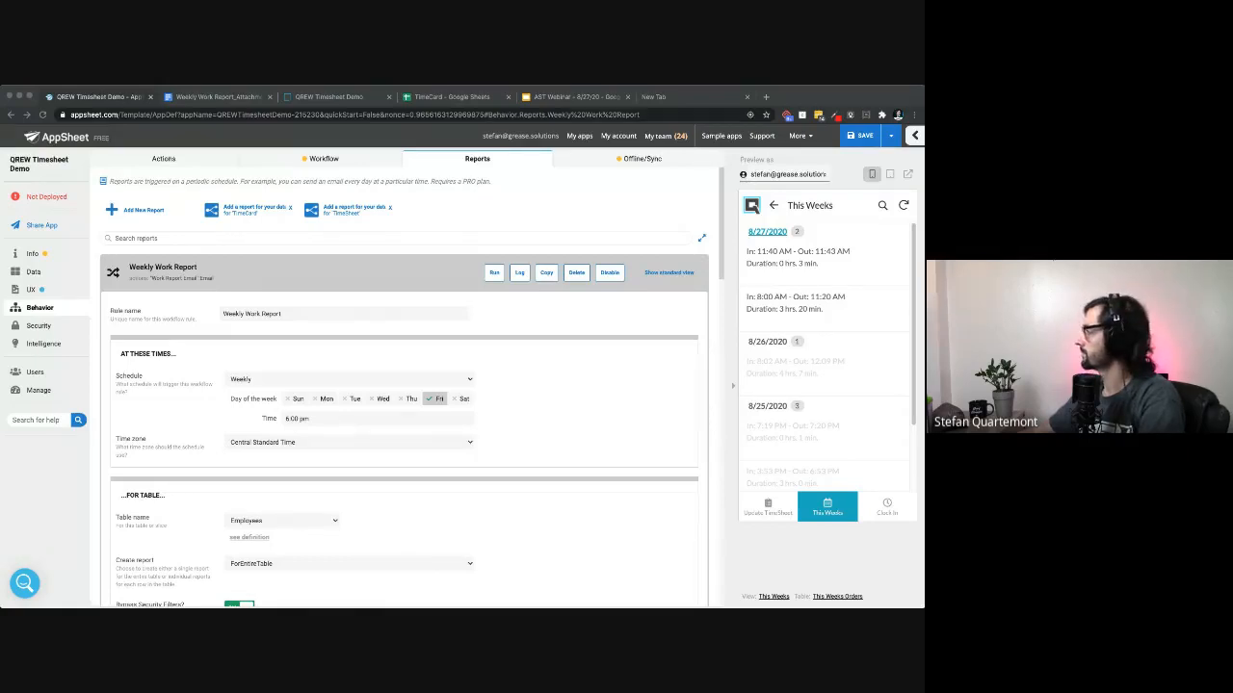
{"action": "key", "text": "ctrl+shift+Tab"}
{"action": "type", "text": "file:///Users/Stefan/Downloads/ScheduledReport%20(1).pdf"}
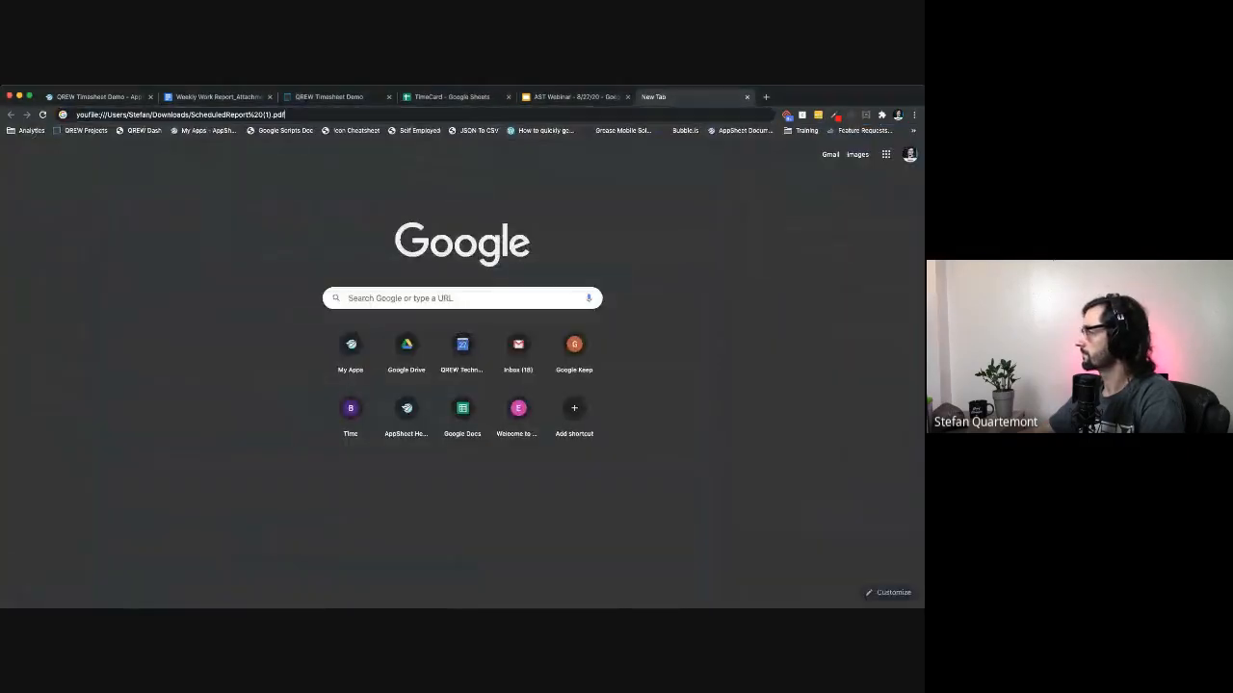
{"action": "key", "text": "alt+shift+Left"}
{"action": "key", "text": "super+a"}
{"action": "type", "text": "file:///Users/Stefan/Downloads/ScheduledReport%20(1).pdf"}
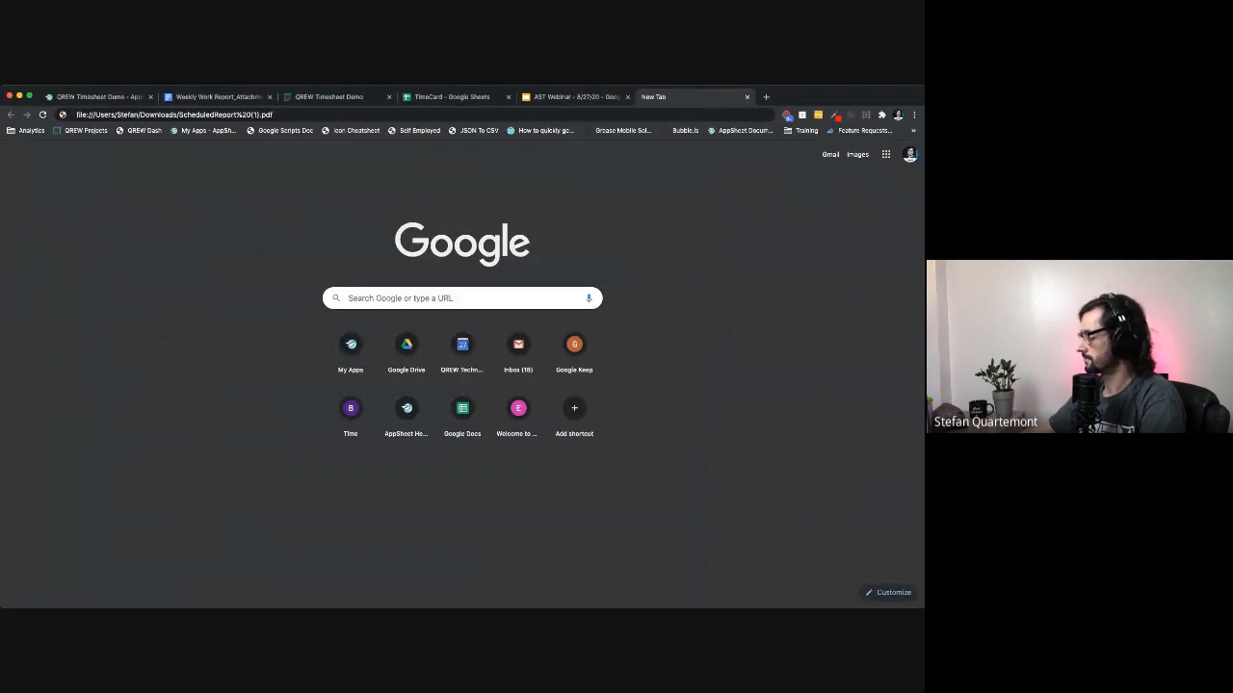
{"action": "key", "text": "Return"}
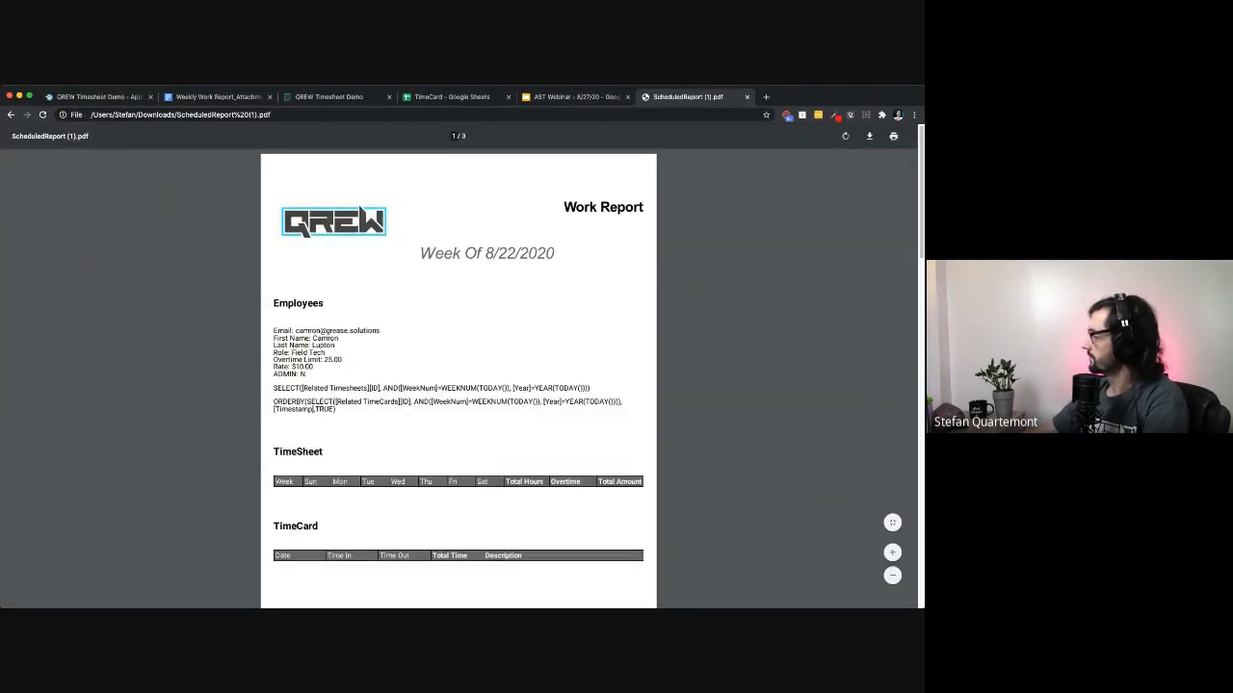
Step: Enlarge the Work Report PDF and examine the first employee's details with the TimeSheet and TimeCard tables
{"action": "key", "text": "super+equal"}
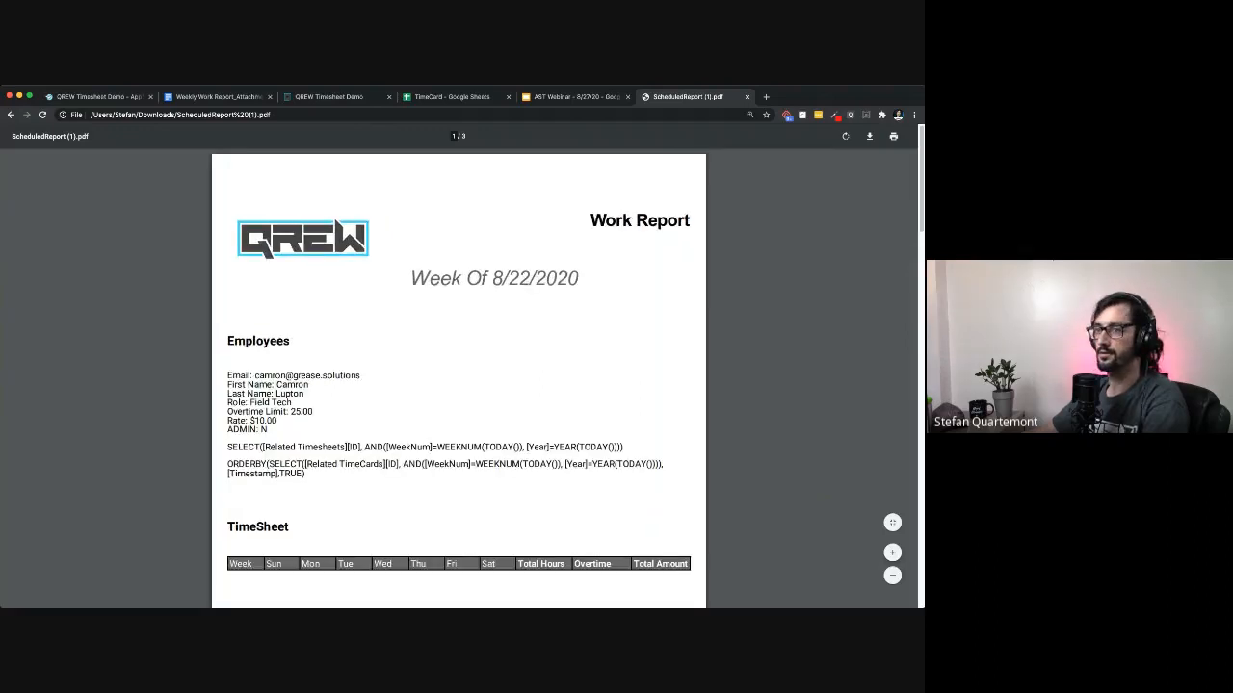
{"action": "key", "text": "super+Tab"}
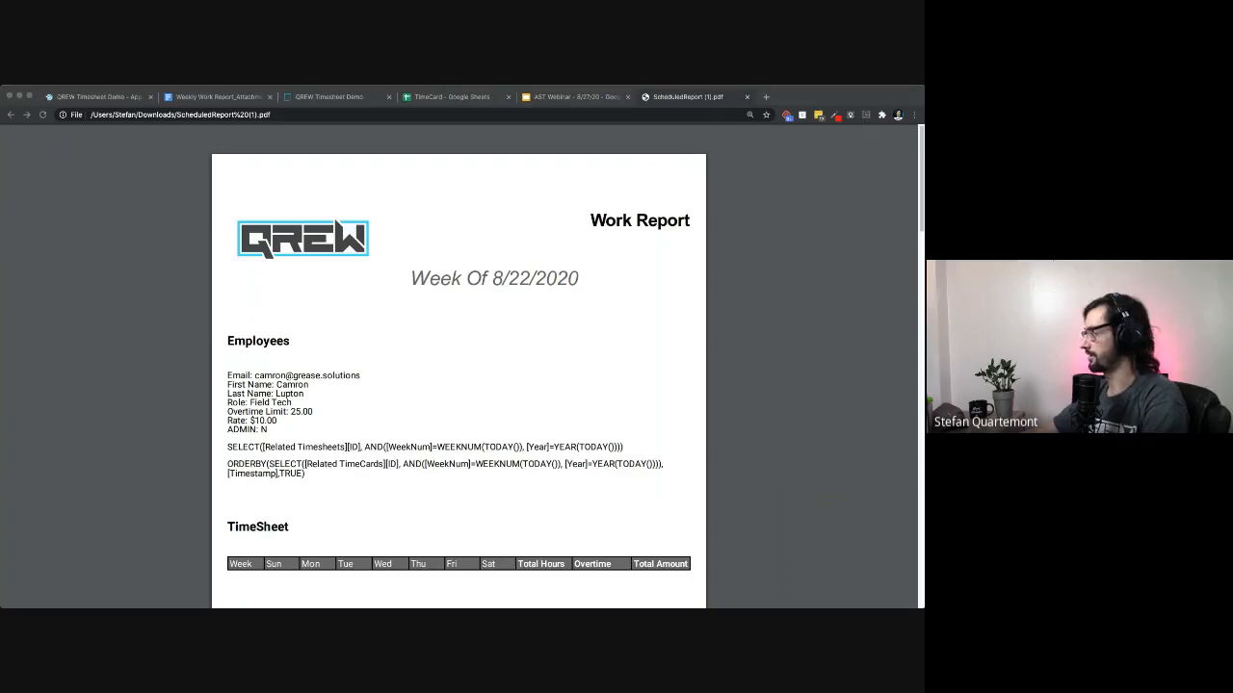
{"action": "key", "text": "super+Tab"}
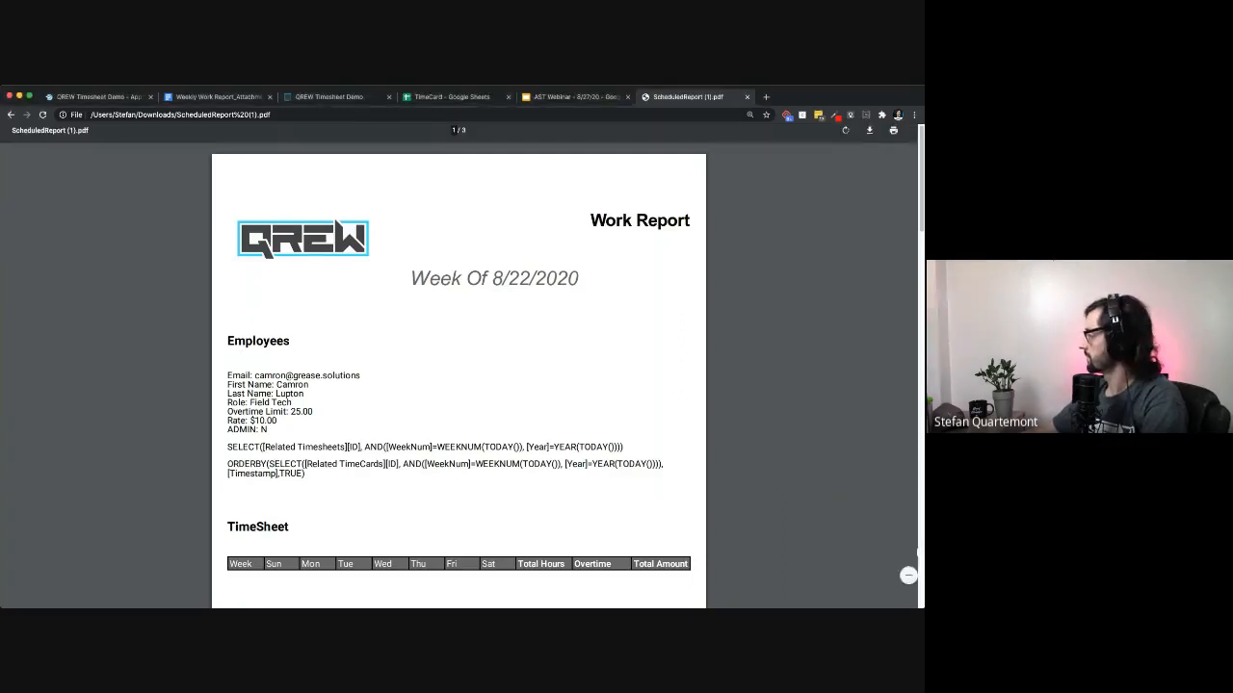
{"action": "key", "text": "super+plus"}
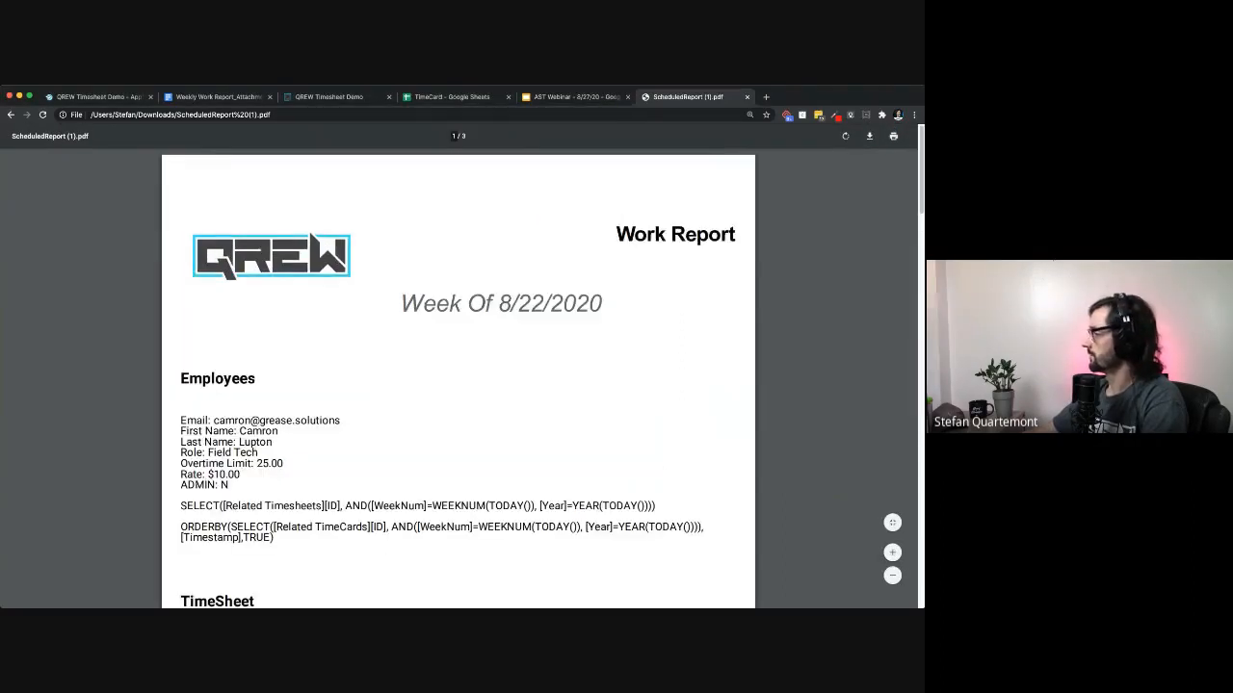
{"action": "scroll", "coordinate": [458, 376], "scroll_direction": "down", "scroll_amount": 3}
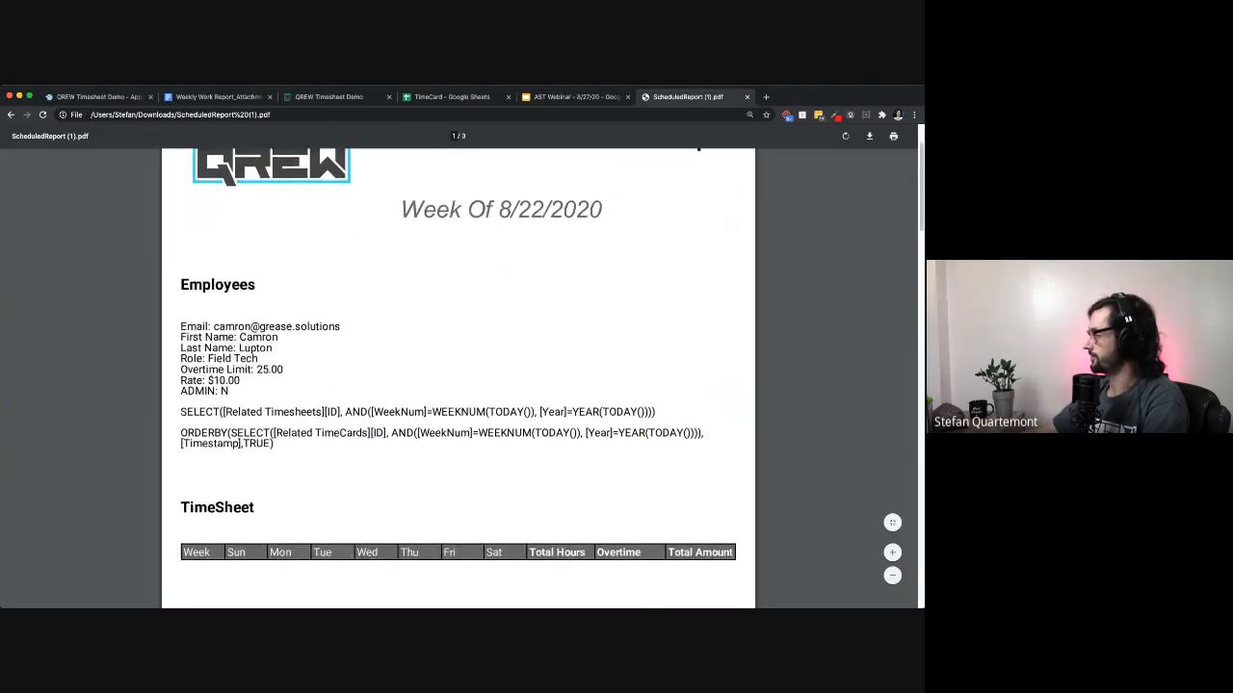
{"action": "scroll", "coordinate": [458, 376], "scroll_direction": "down", "scroll_amount": 4}
{"action": "scroll", "coordinate": [458, 375], "scroll_direction": "down", "scroll_amount": 2}
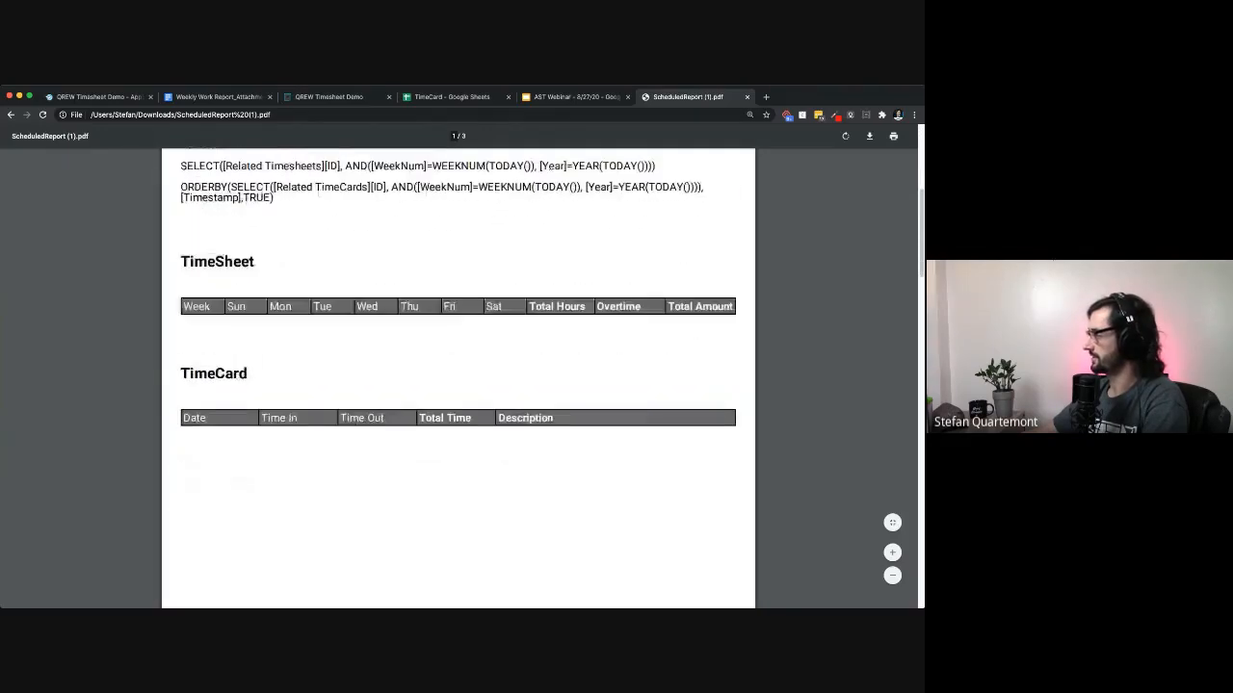
{"action": "scroll", "coordinate": [458, 376], "scroll_direction": "down", "scroll_amount": 3}
Step: Examine the Manager's section on page 2, including its TimeSheet and TimeCard rows, and return to the report's first page
{"action": "scroll", "coordinate": [459, 375], "scroll_direction": "down", "scroll_amount": 5}
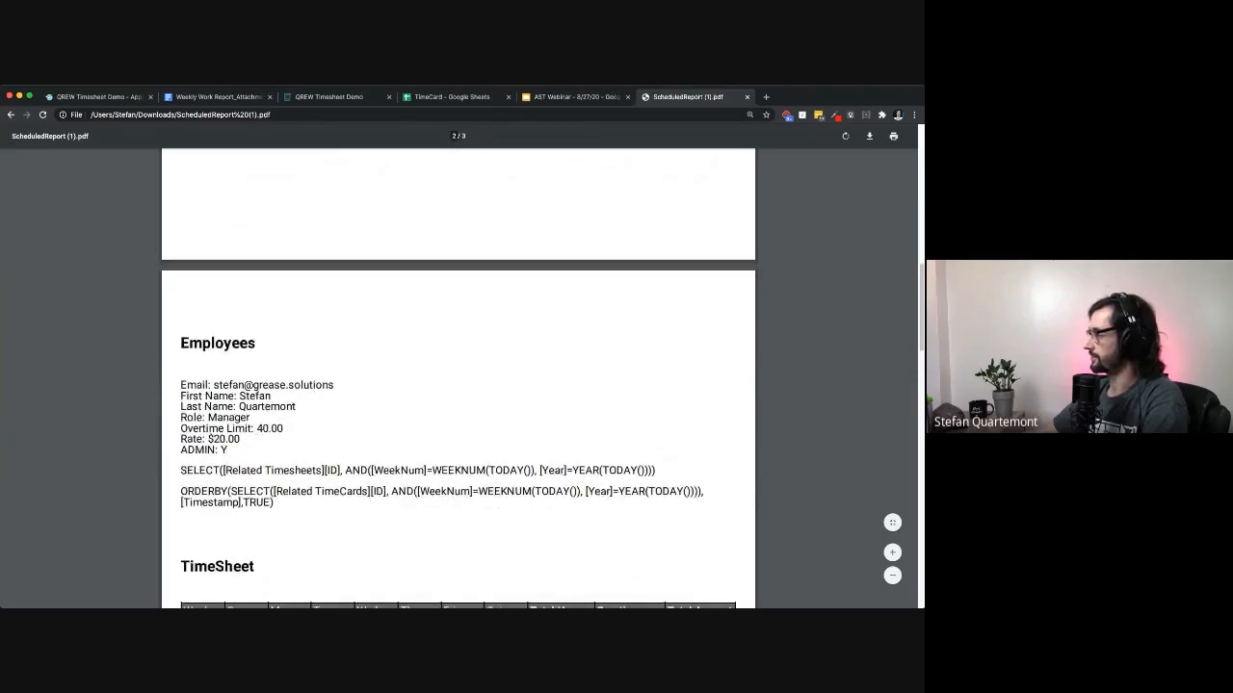
{"action": "scroll", "coordinate": [459, 376], "scroll_direction": "down", "scroll_amount": 3}
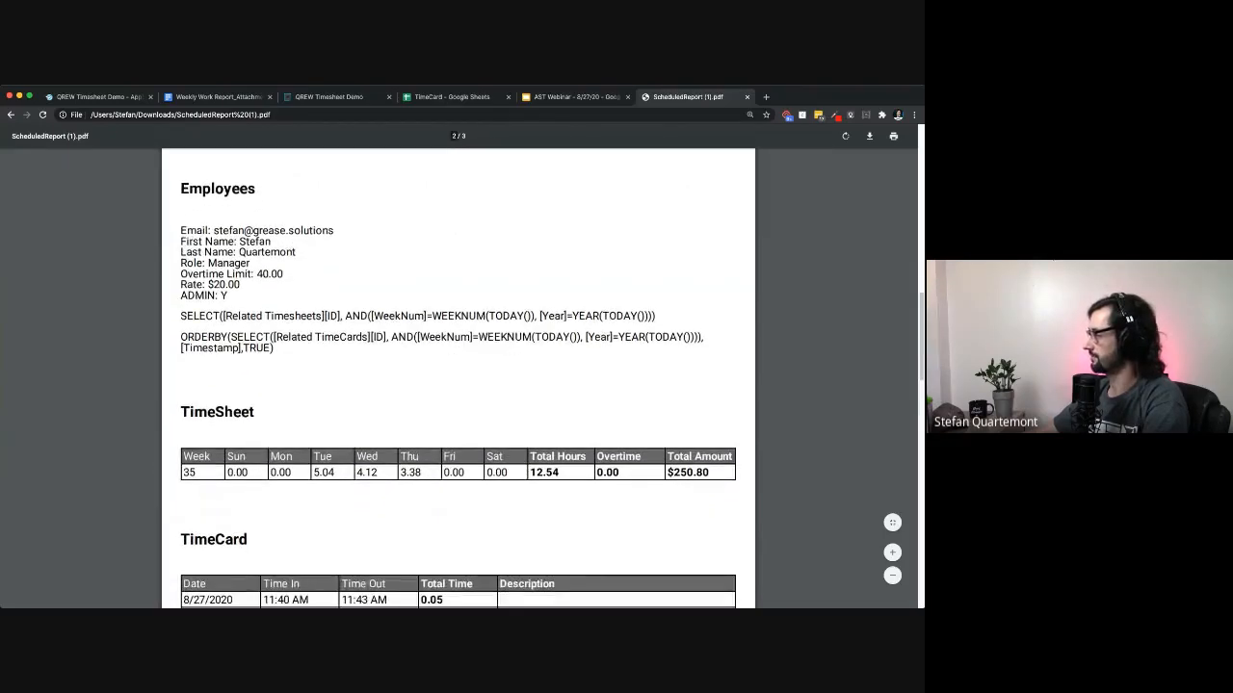
{"action": "scroll", "coordinate": [459, 375], "scroll_direction": "down", "scroll_amount": 1}
{"action": "scroll", "coordinate": [459, 375], "scroll_direction": "down", "scroll_amount": 1}
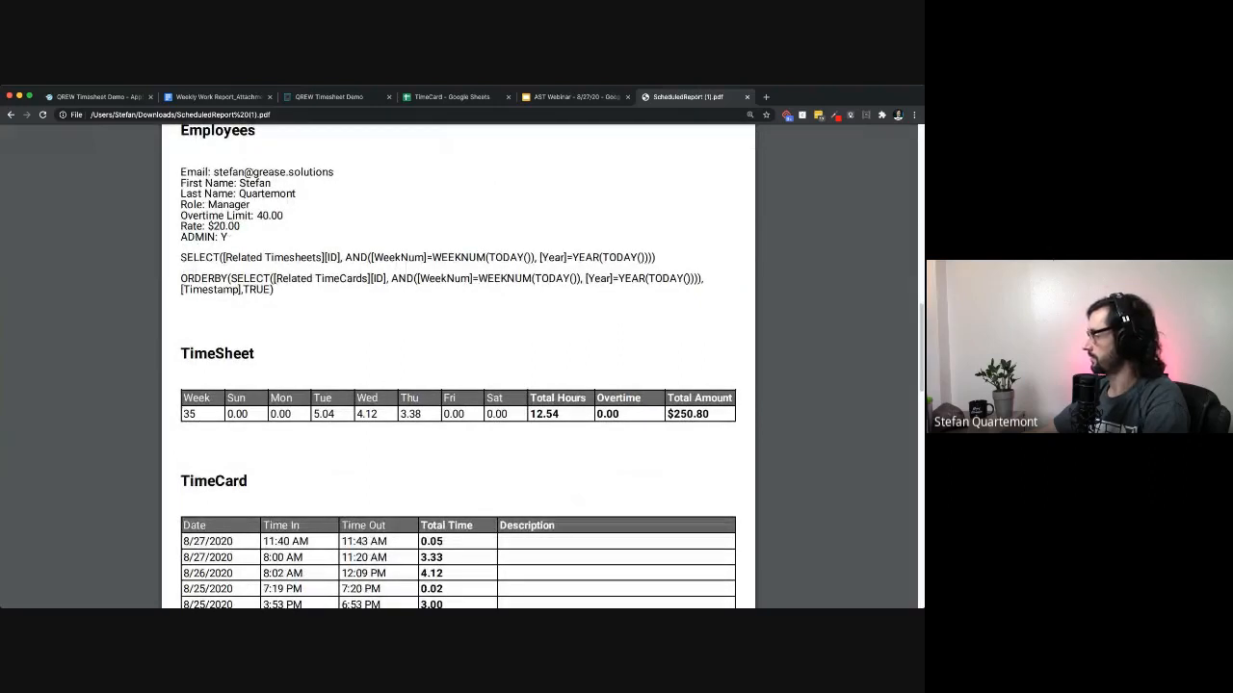
{"action": "scroll", "coordinate": [458, 376], "scroll_direction": "down", "scroll_amount": 4}
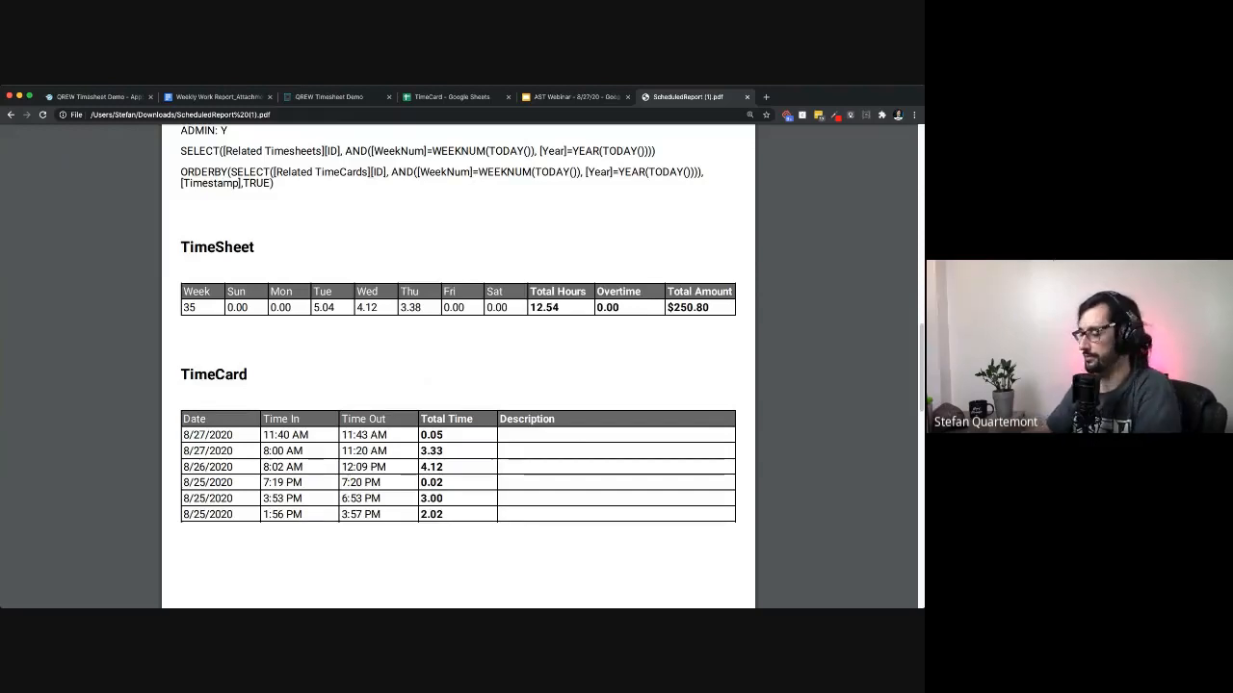
{"action": "scroll", "coordinate": [457, 366], "scroll_direction": "down", "scroll_amount": 5}
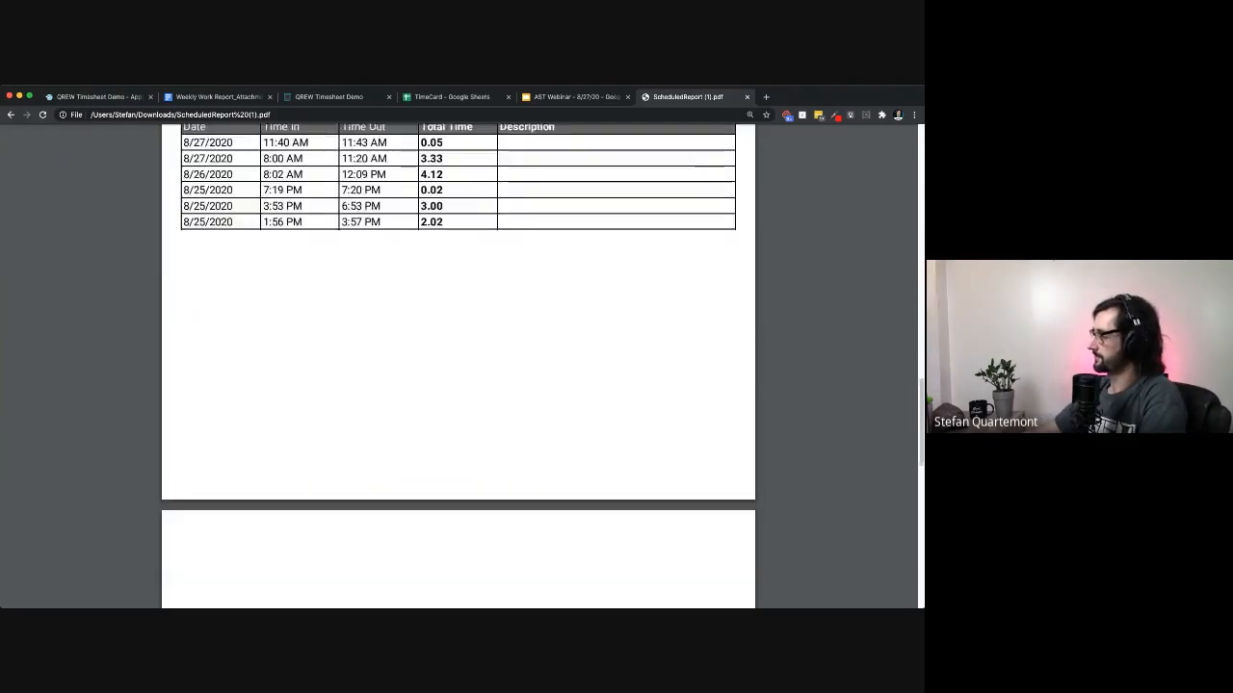
{"action": "scroll", "coordinate": [457, 366], "scroll_direction": "up", "scroll_amount": 3}
{"action": "scroll", "coordinate": [457, 366], "scroll_direction": "up", "scroll_amount": 10}
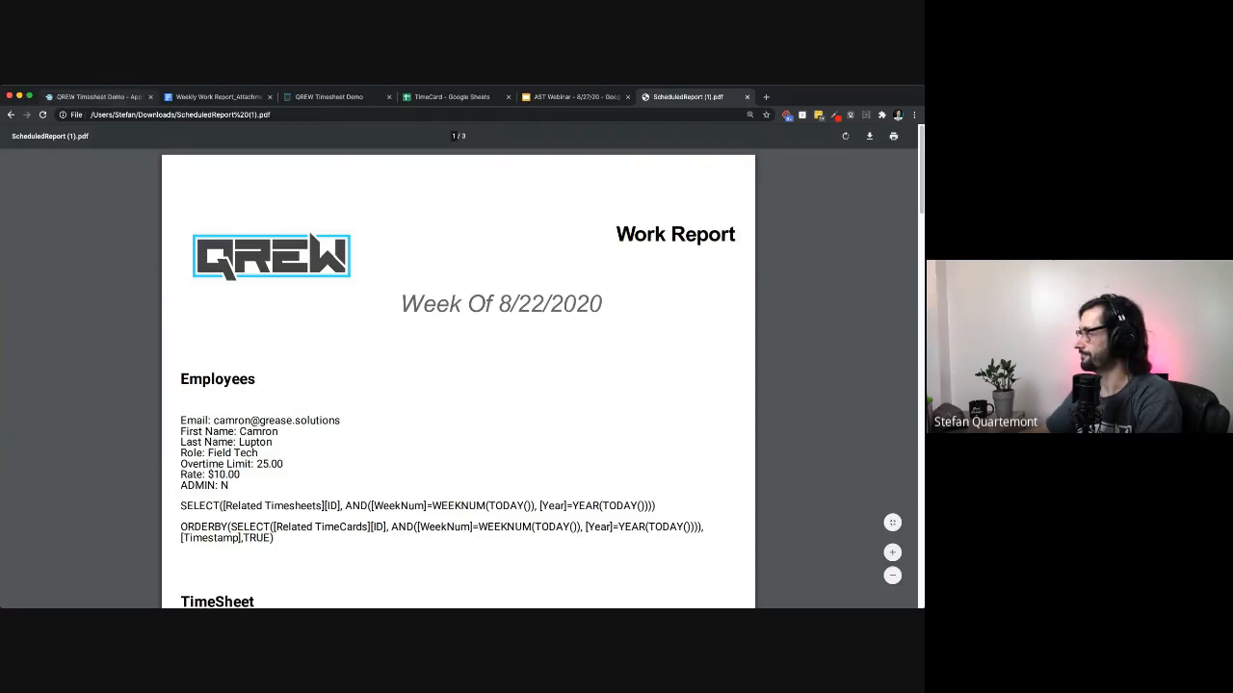
Step: Return to the AppSheet editor and set the Weekly Work Report's Attachment Archive to ArchiveAndDoNotAttach
{"action": "left_click", "coordinate": [98, 98]}
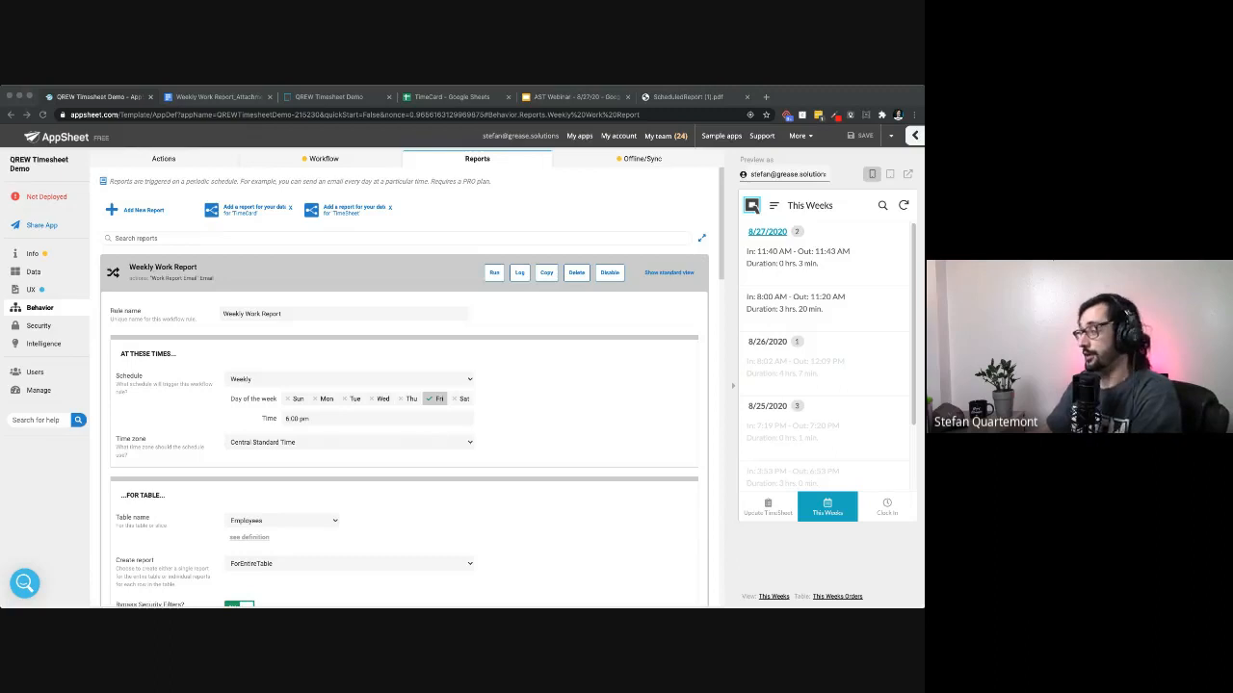
{"action": "scroll", "coordinate": [405, 385], "scroll_direction": "down", "scroll_amount": 15}
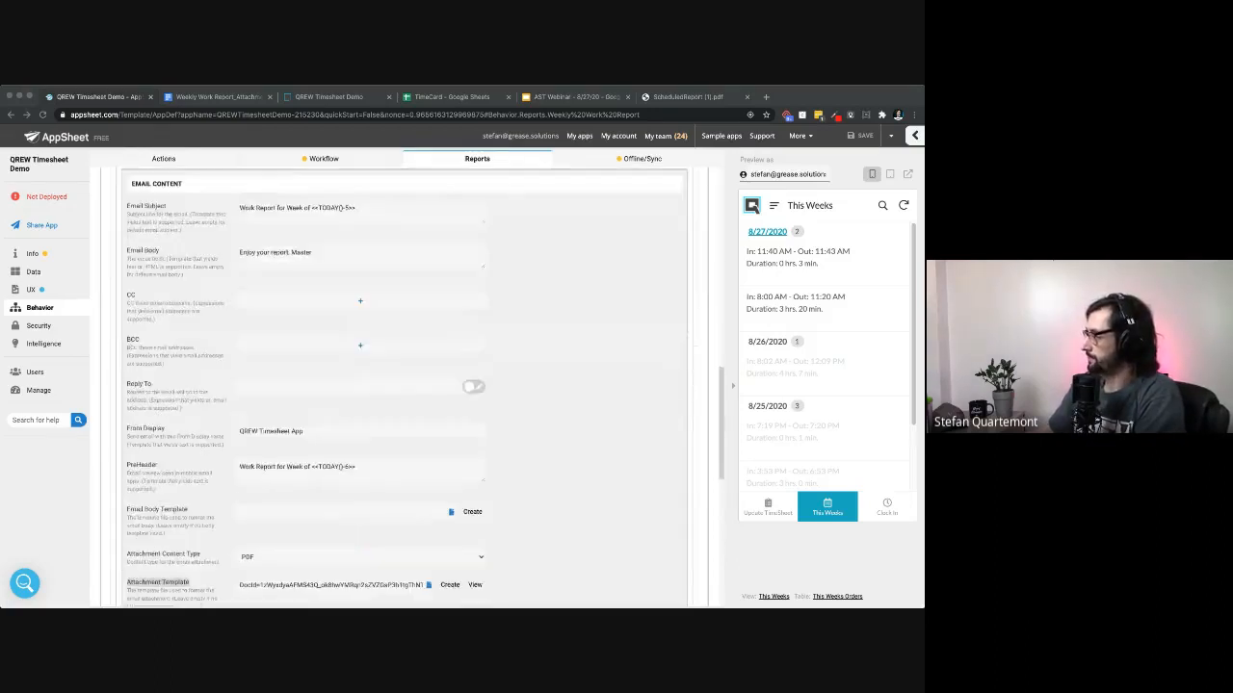
{"action": "scroll", "coordinate": [405, 386], "scroll_direction": "down", "scroll_amount": 3}
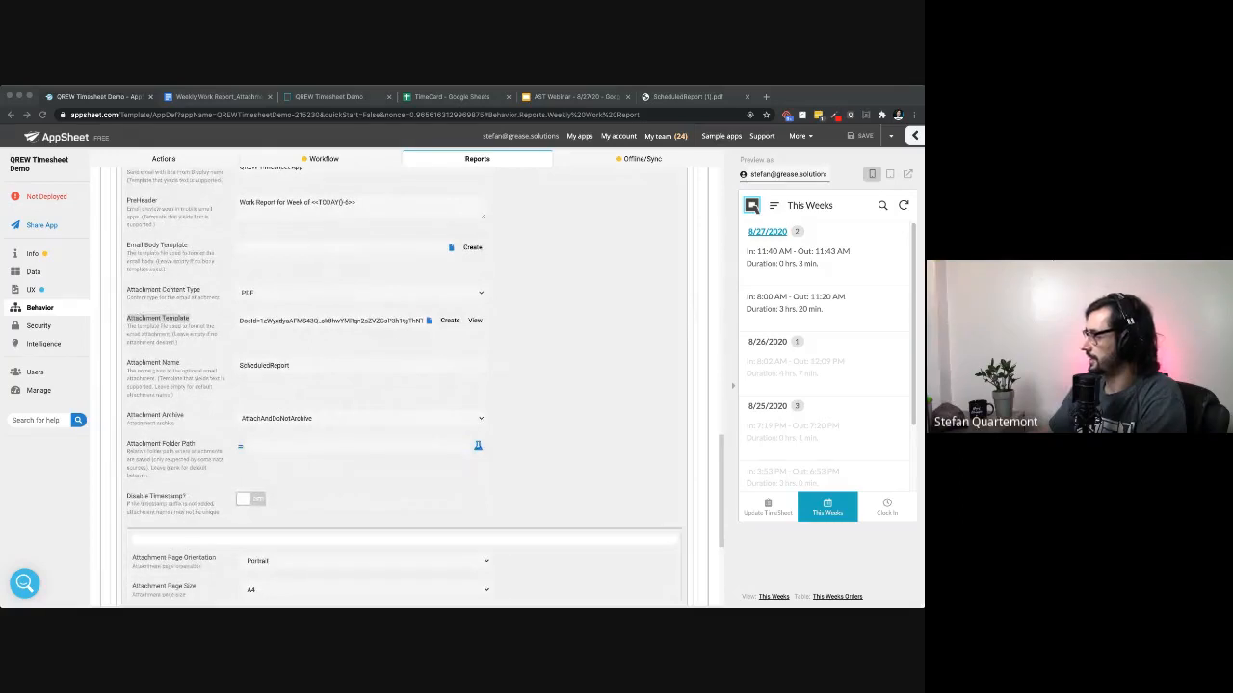
{"action": "left_click", "coordinate": [578, 337]}
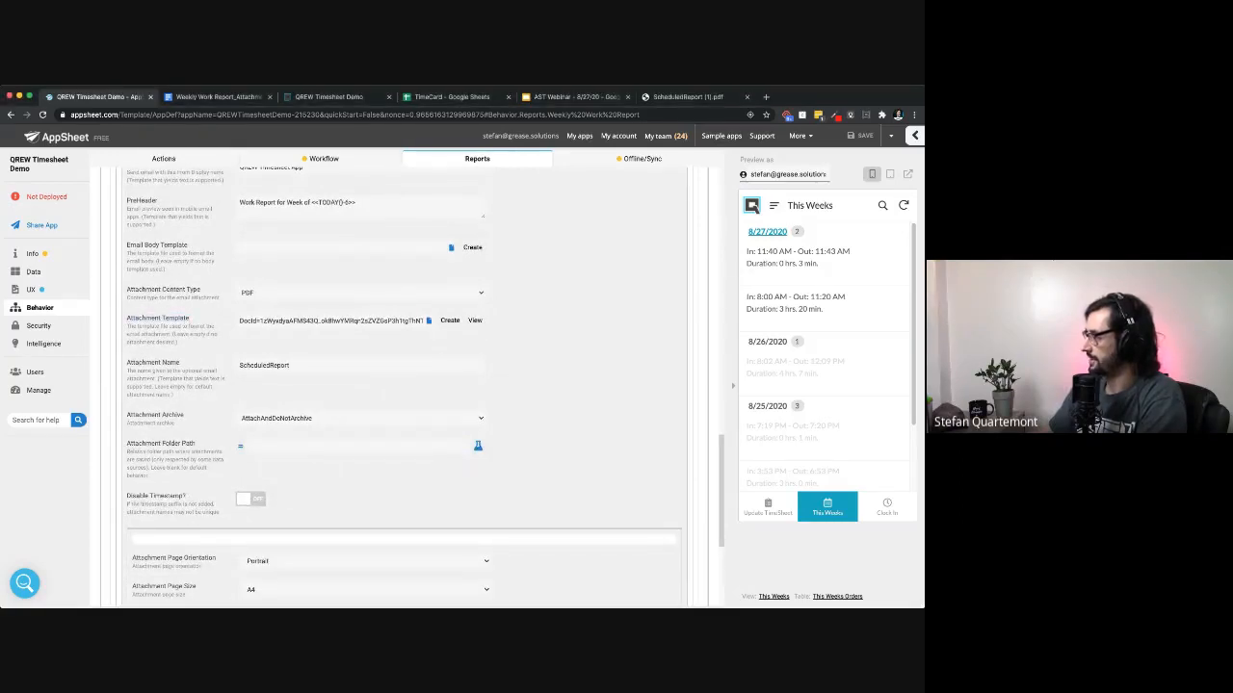
{"action": "triple_click", "coordinate": [155, 415]}
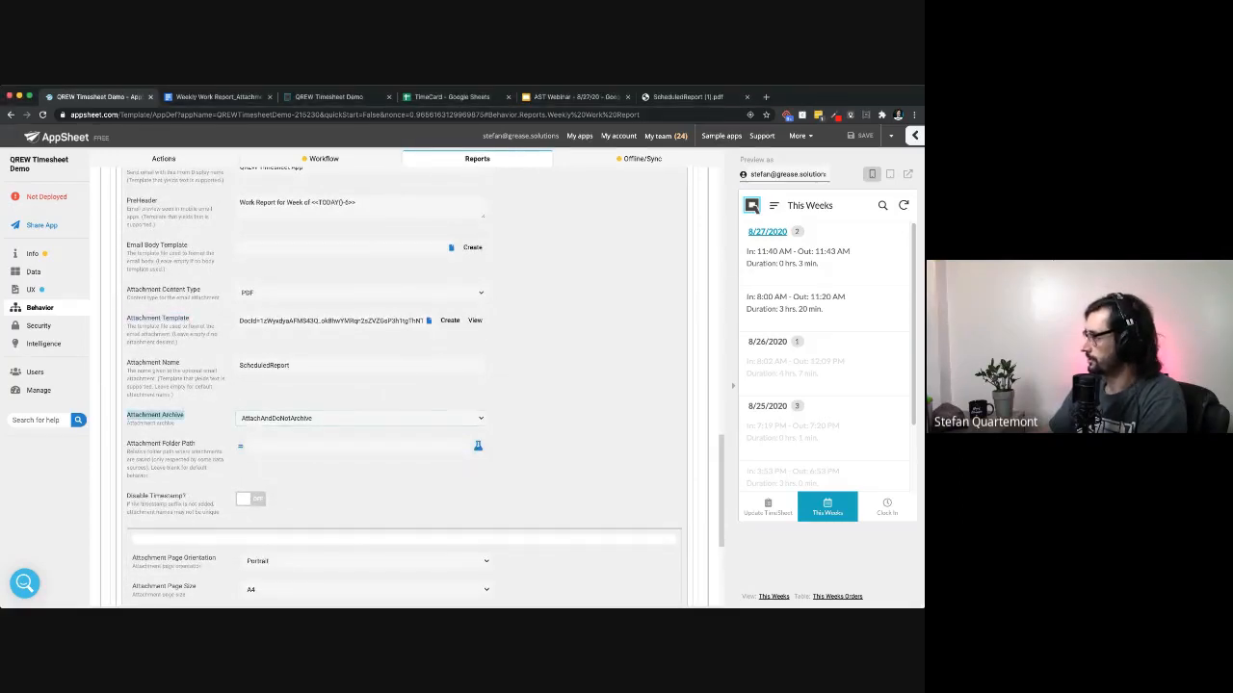
{"action": "left_click", "coordinate": [361, 418]}
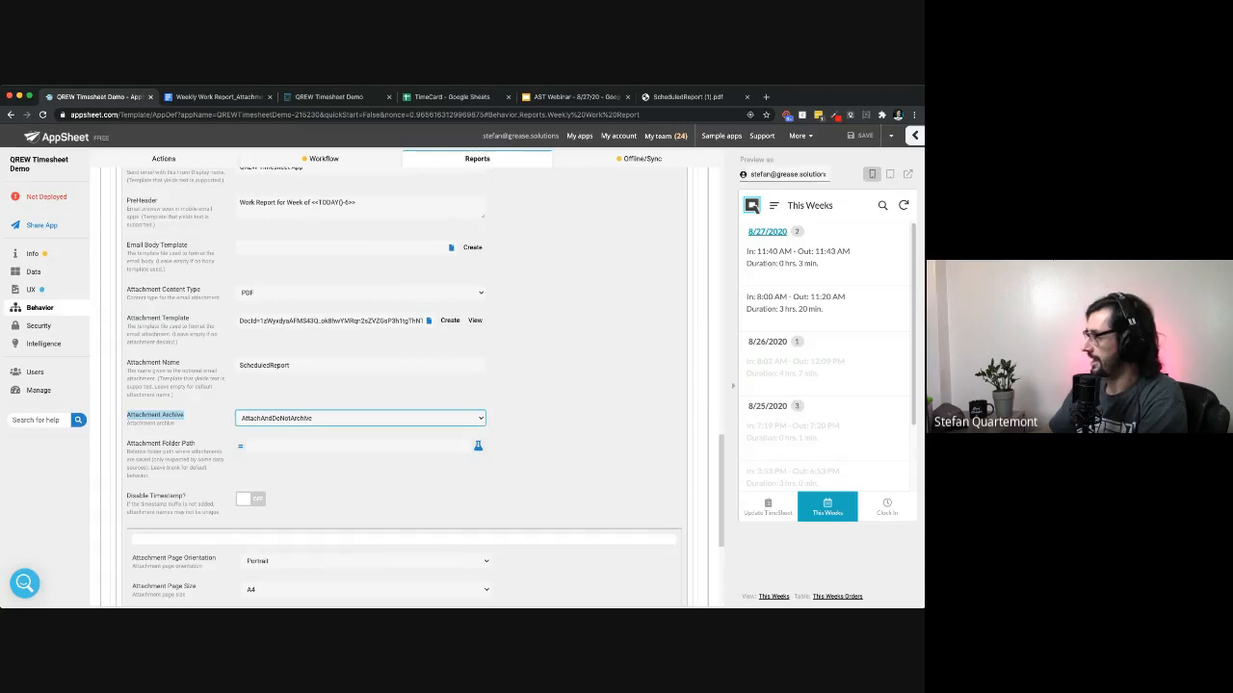
{"action": "left_click", "coordinate": [361, 418]}
{"action": "left_click", "coordinate": [318, 428]}
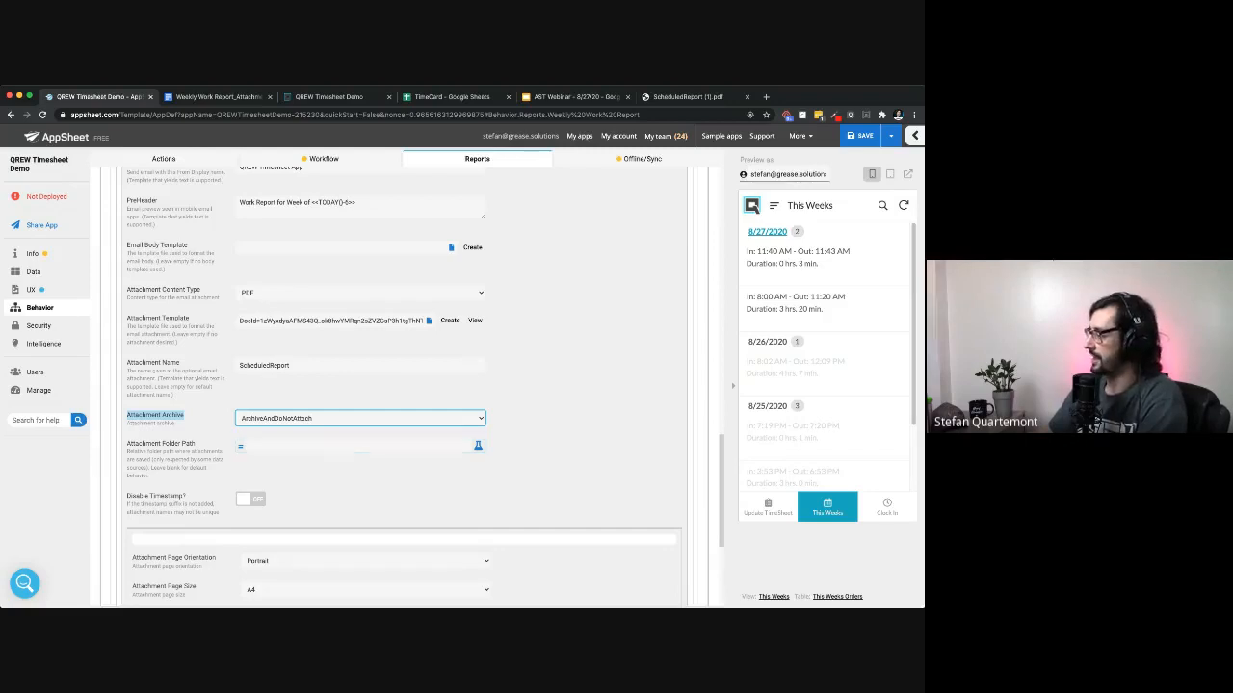
Step: Turn on Disable Timestamp for the report attachment and collapse the Weekly Work Report settings
{"action": "scroll", "coordinate": [253, 493], "scroll_direction": "down", "scroll_amount": 1}
{"action": "left_click", "coordinate": [251, 488]}
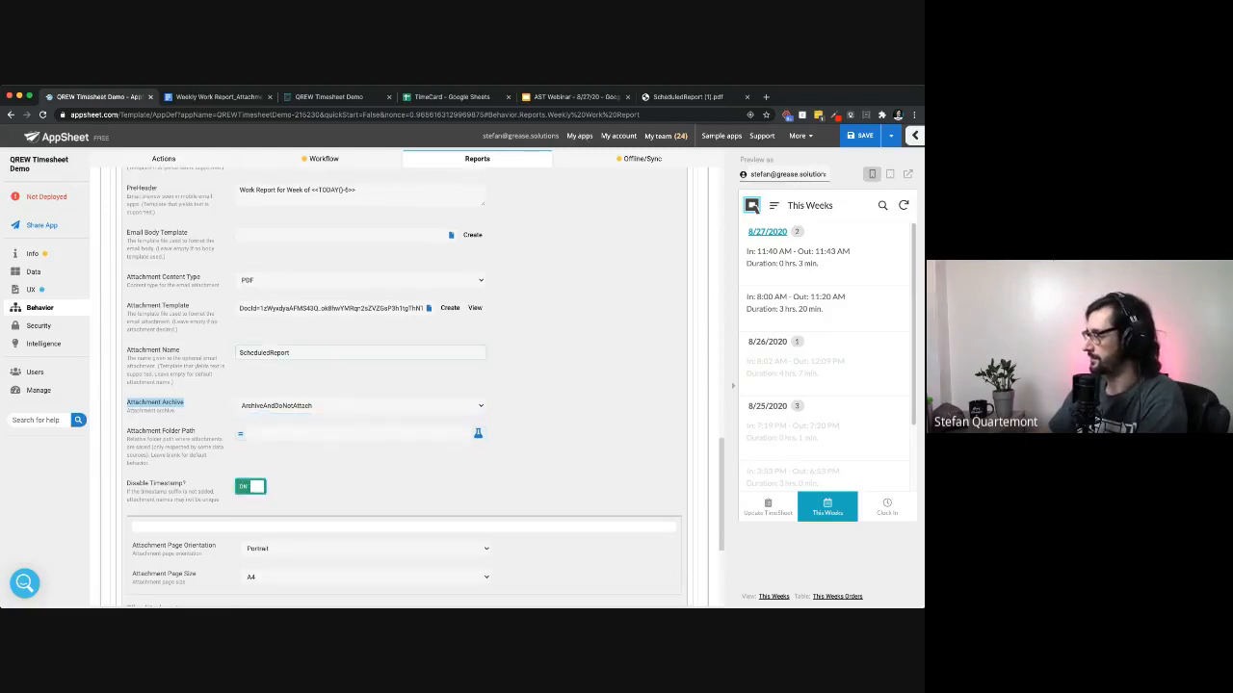
{"action": "scroll", "coordinate": [405, 385], "scroll_direction": "up", "scroll_amount": 2}
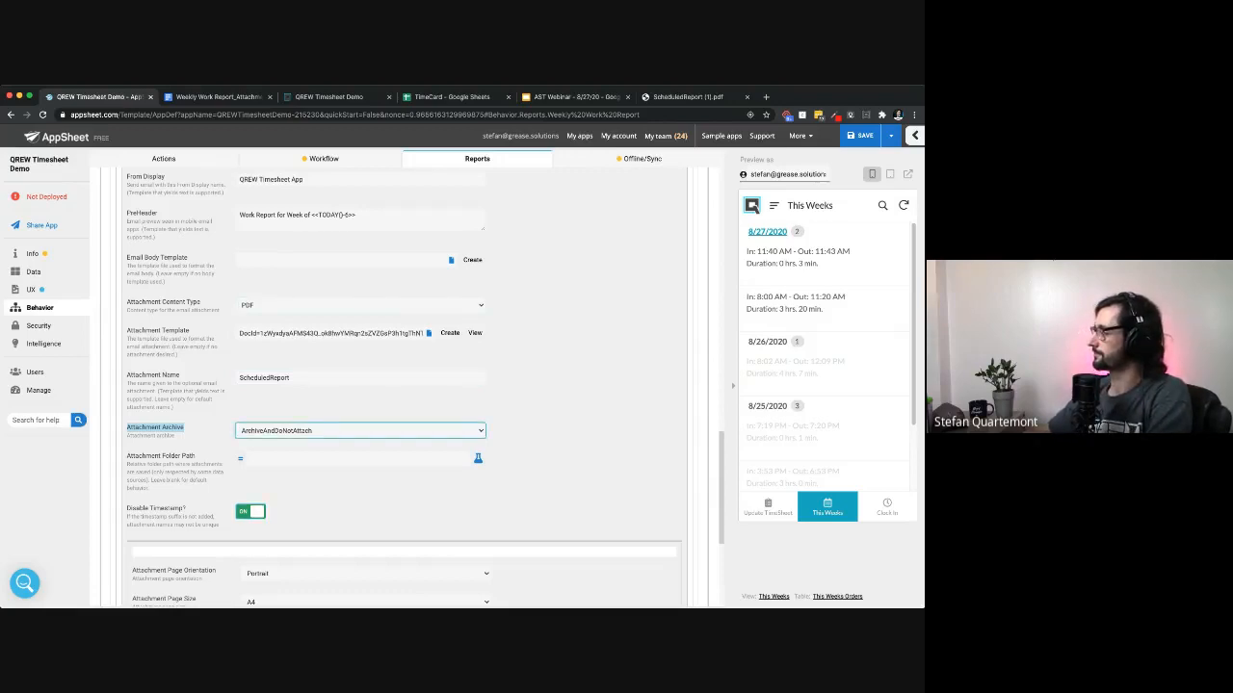
{"action": "left_click", "coordinate": [279, 421]}
{"action": "scroll", "coordinate": [404, 385], "scroll_direction": "up", "scroll_amount": 15}
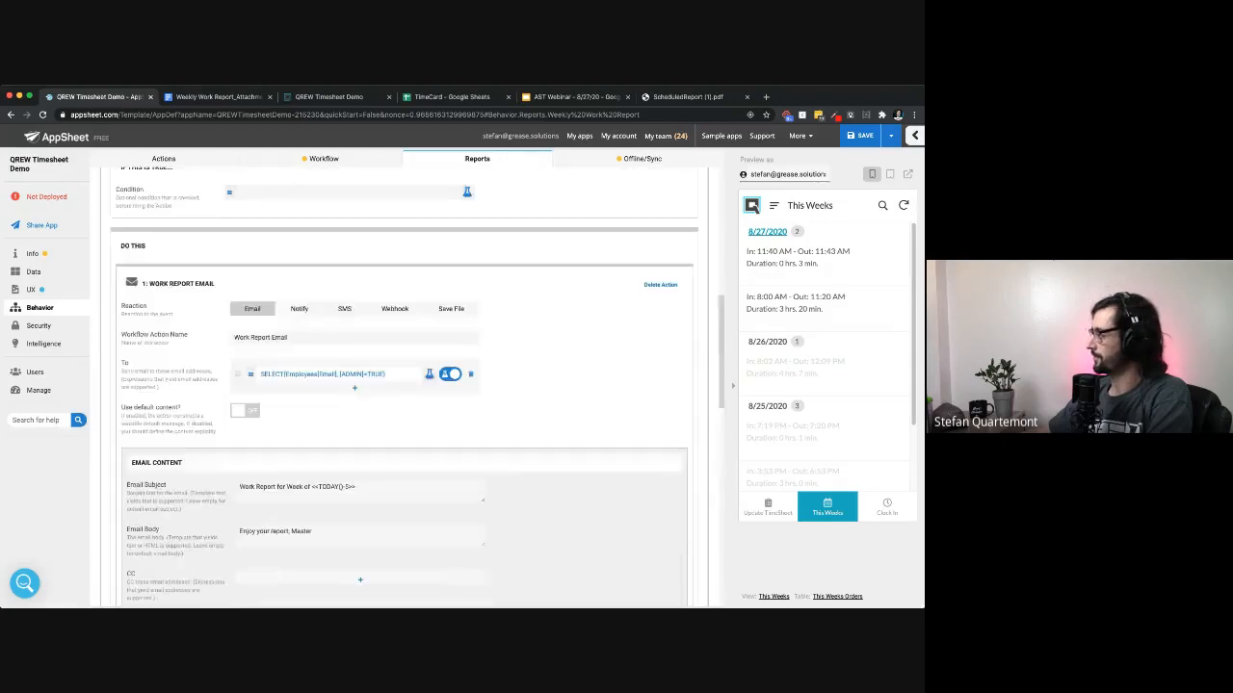
{"action": "left_click", "coordinate": [289, 273]}
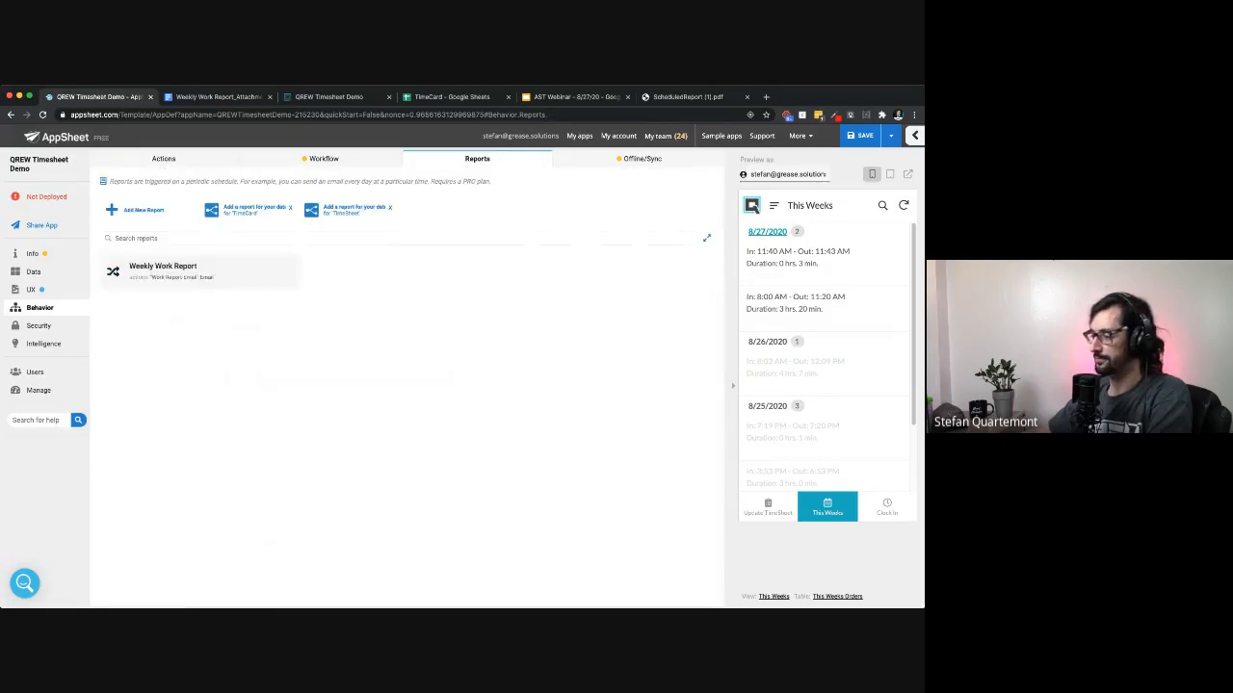